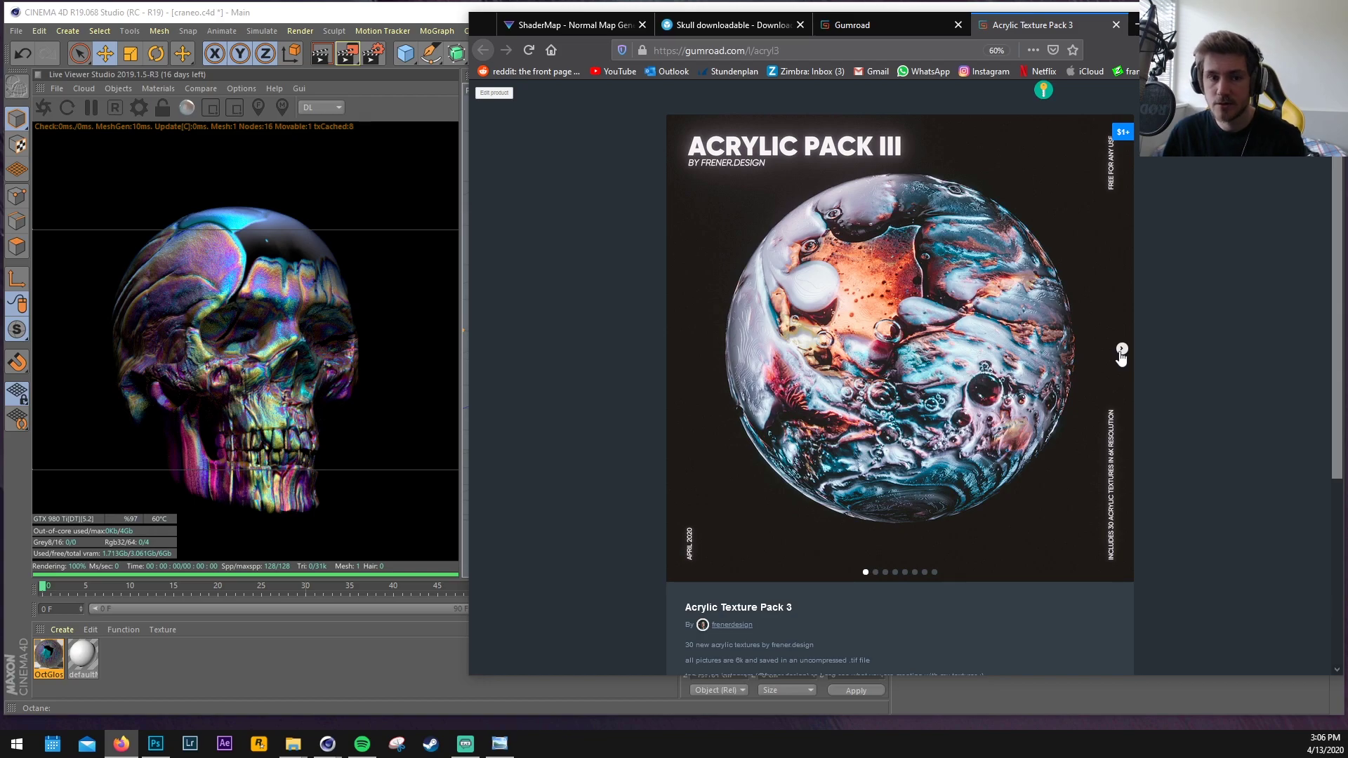
Look through the preview images of Acrylic Texture Pack 3 on its Gumroad product page
{"action": "left_click", "coordinate": [1122, 350]}
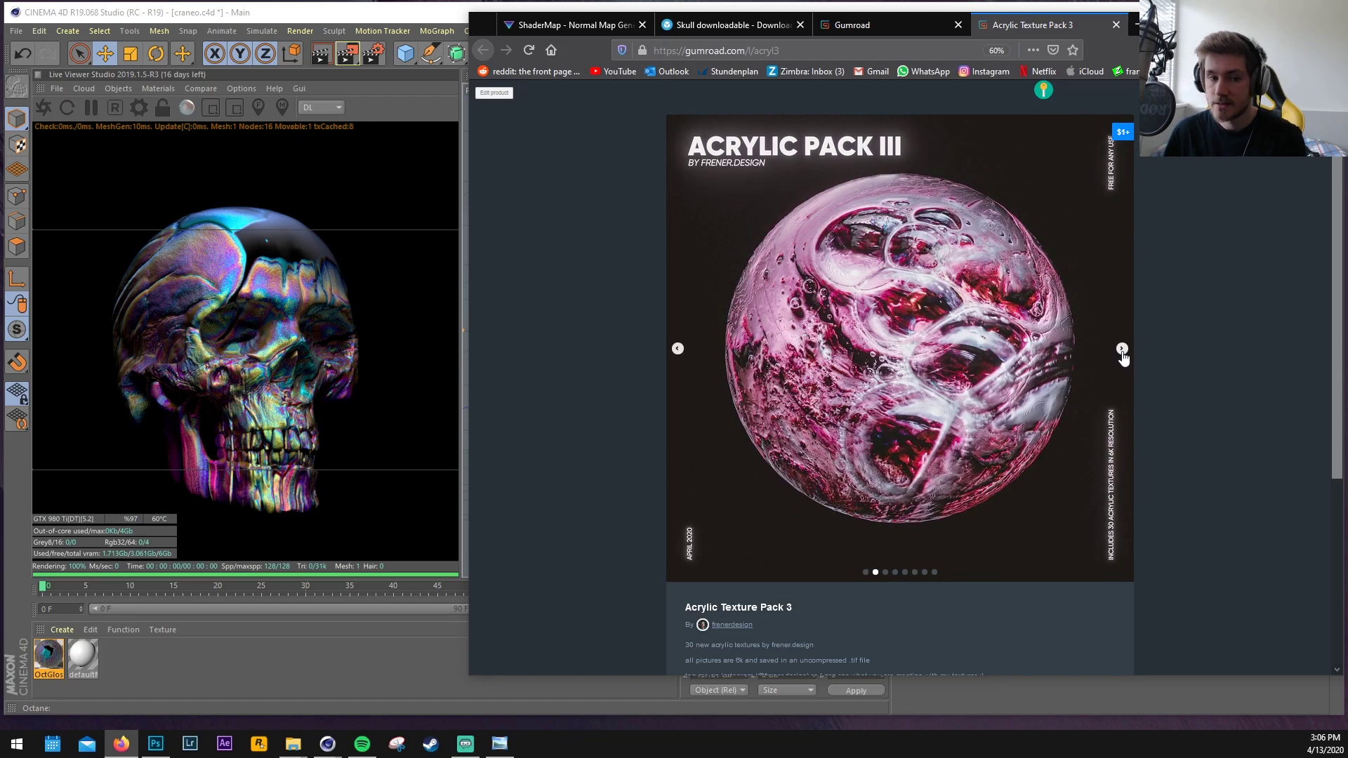
{"action": "left_click", "coordinate": [1122, 350]}
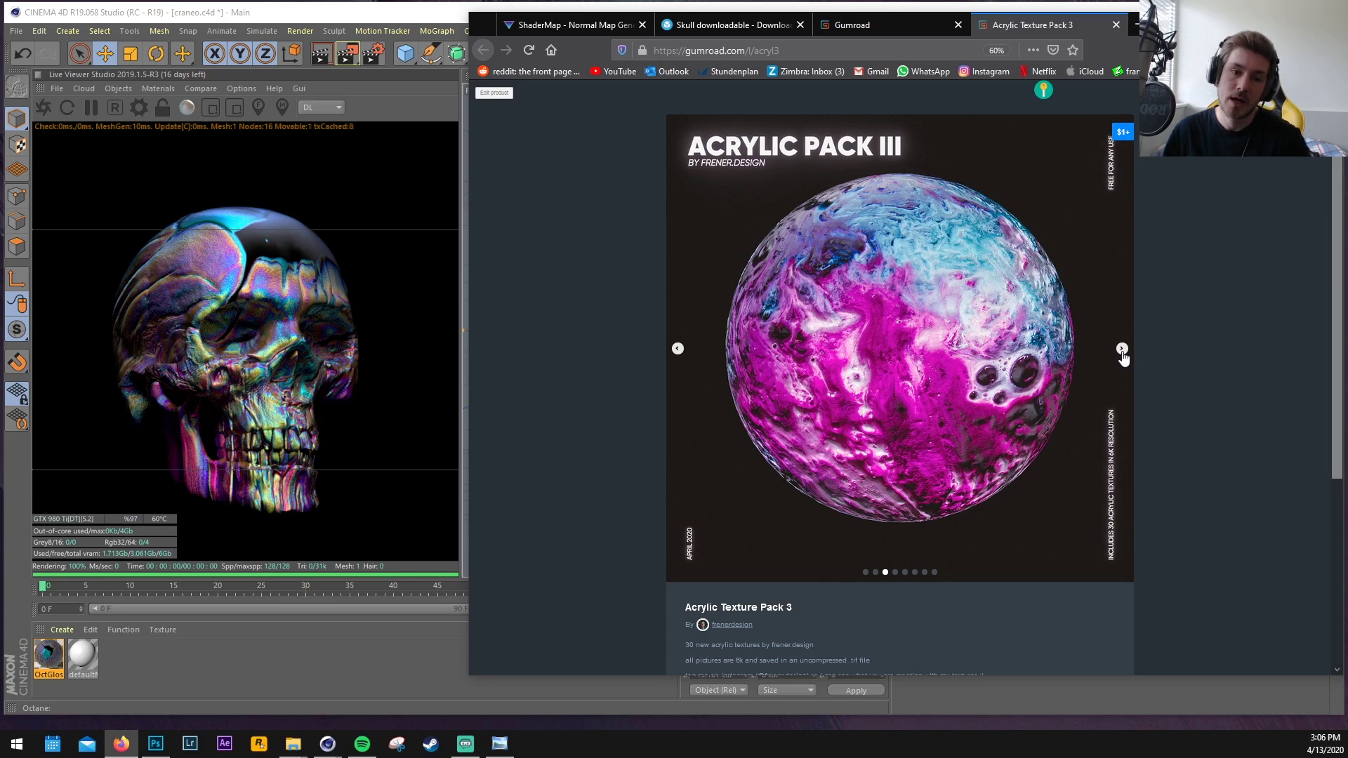
{"action": "left_click", "coordinate": [1122, 349]}
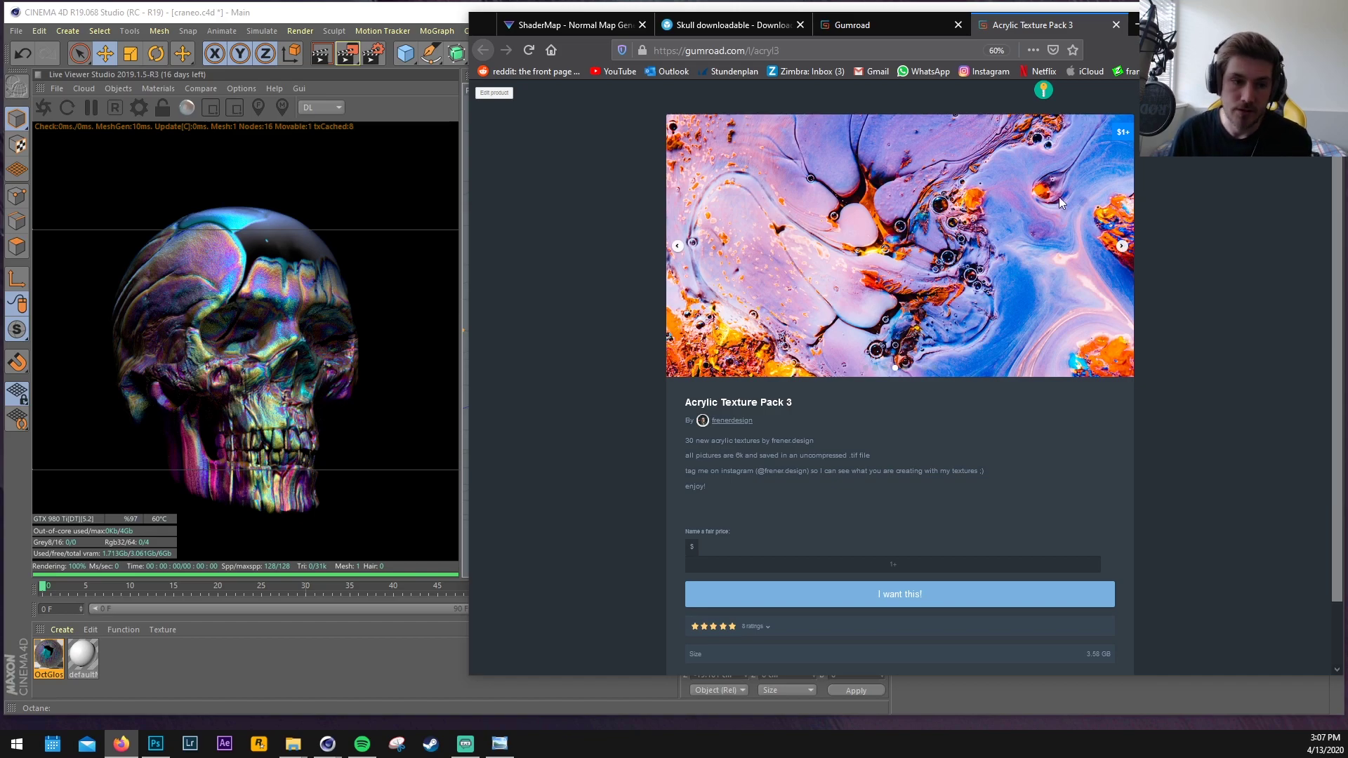
Switch to File Explorer and look through the acrylic TIFF images in the textures folder
{"action": "key", "text": "alt+Tab"}
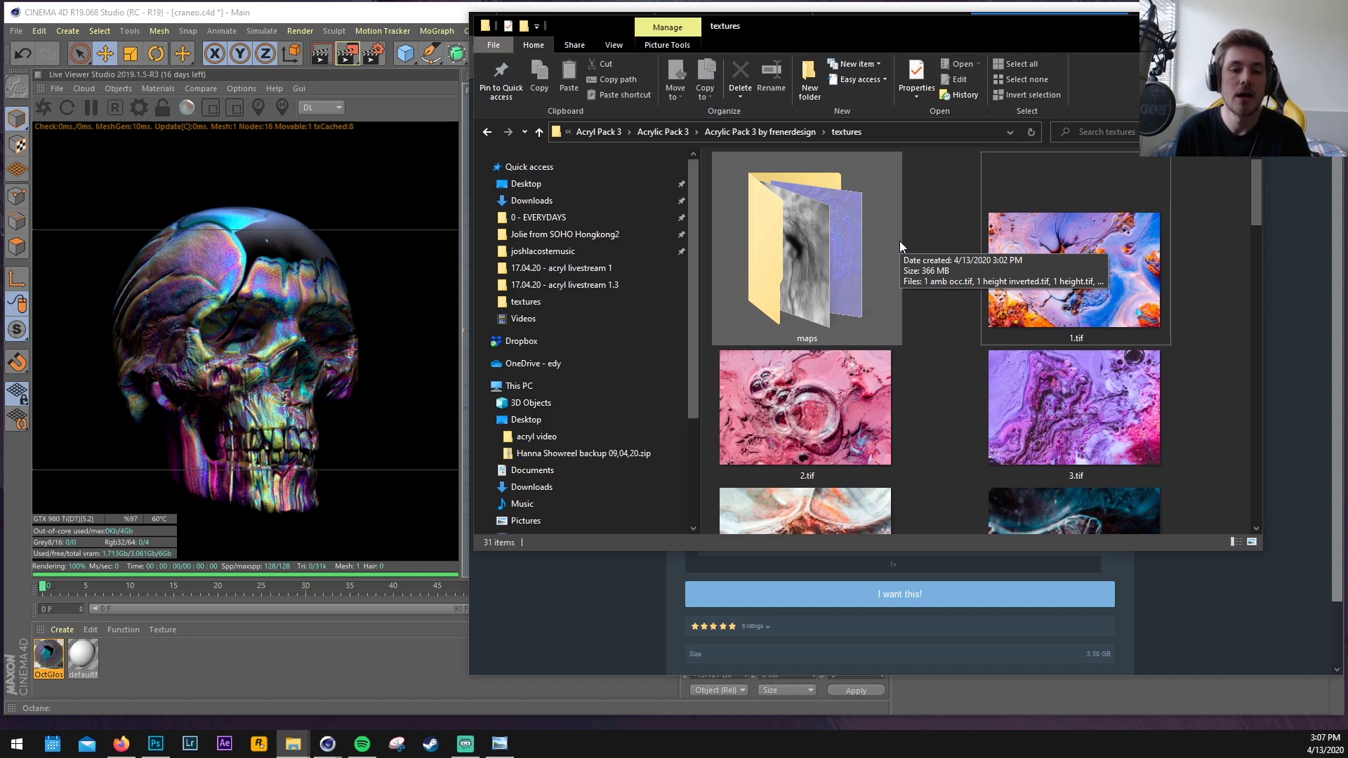
{"action": "scroll", "coordinate": [930, 251], "scroll_direction": "down", "scroll_amount": 3}
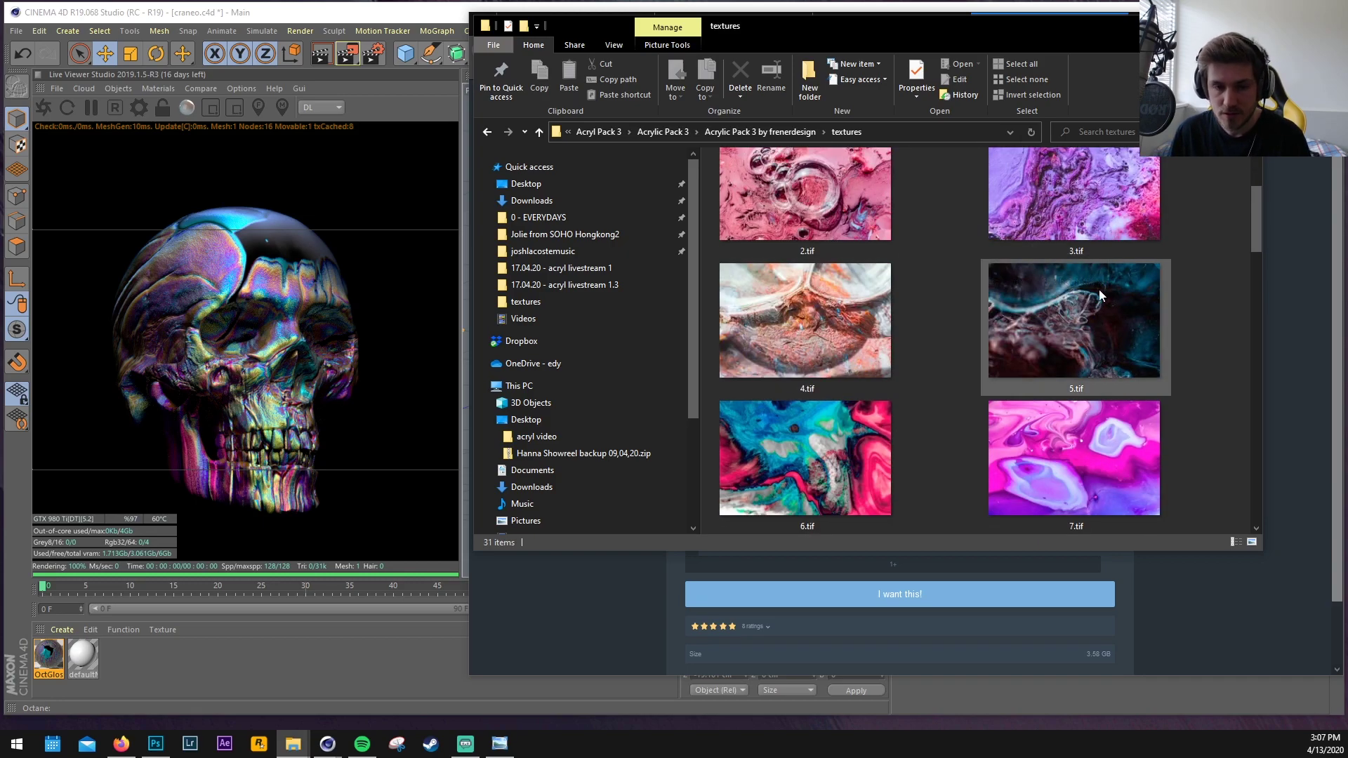
{"action": "left_click_drag", "start_coordinate": [1254, 246], "coordinate": [1251, 385]}
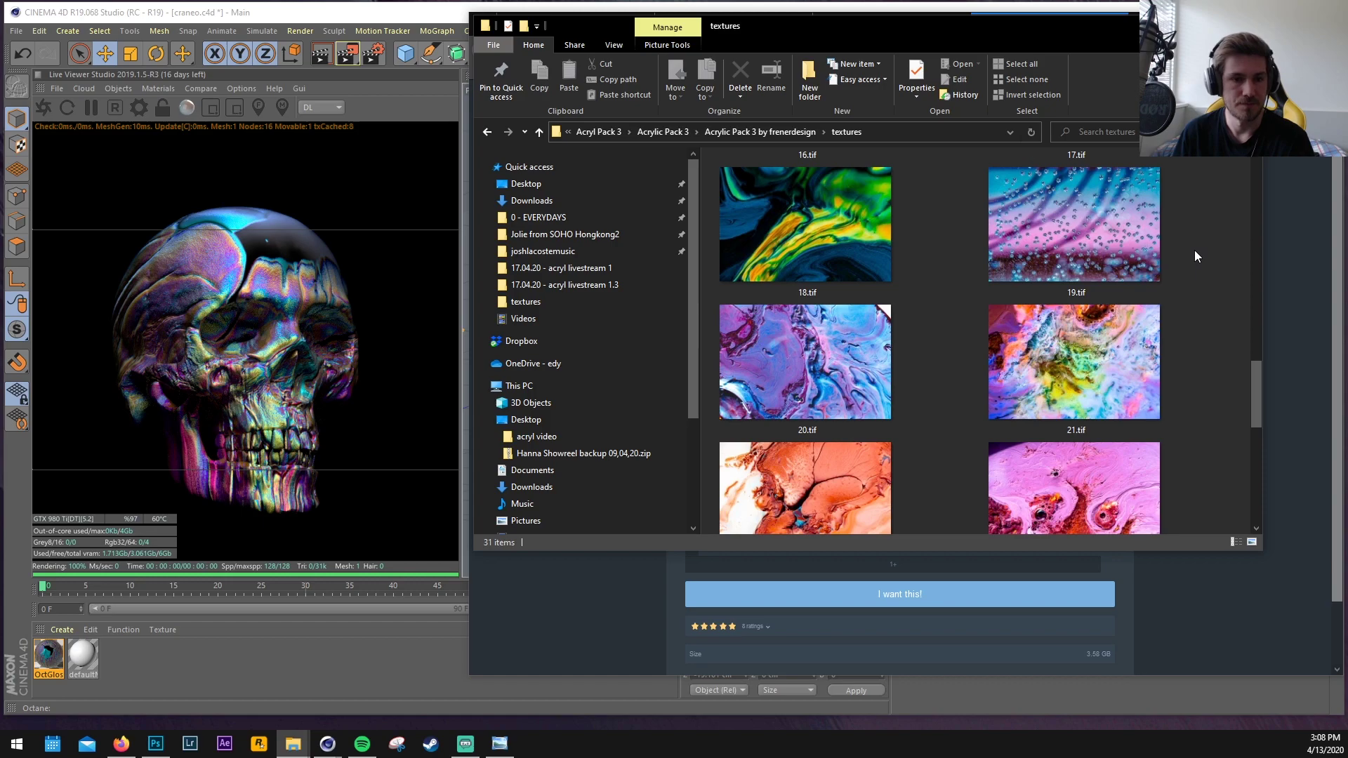
{"action": "left_click_drag", "start_coordinate": [1256, 393], "coordinate": [1243, 456]}
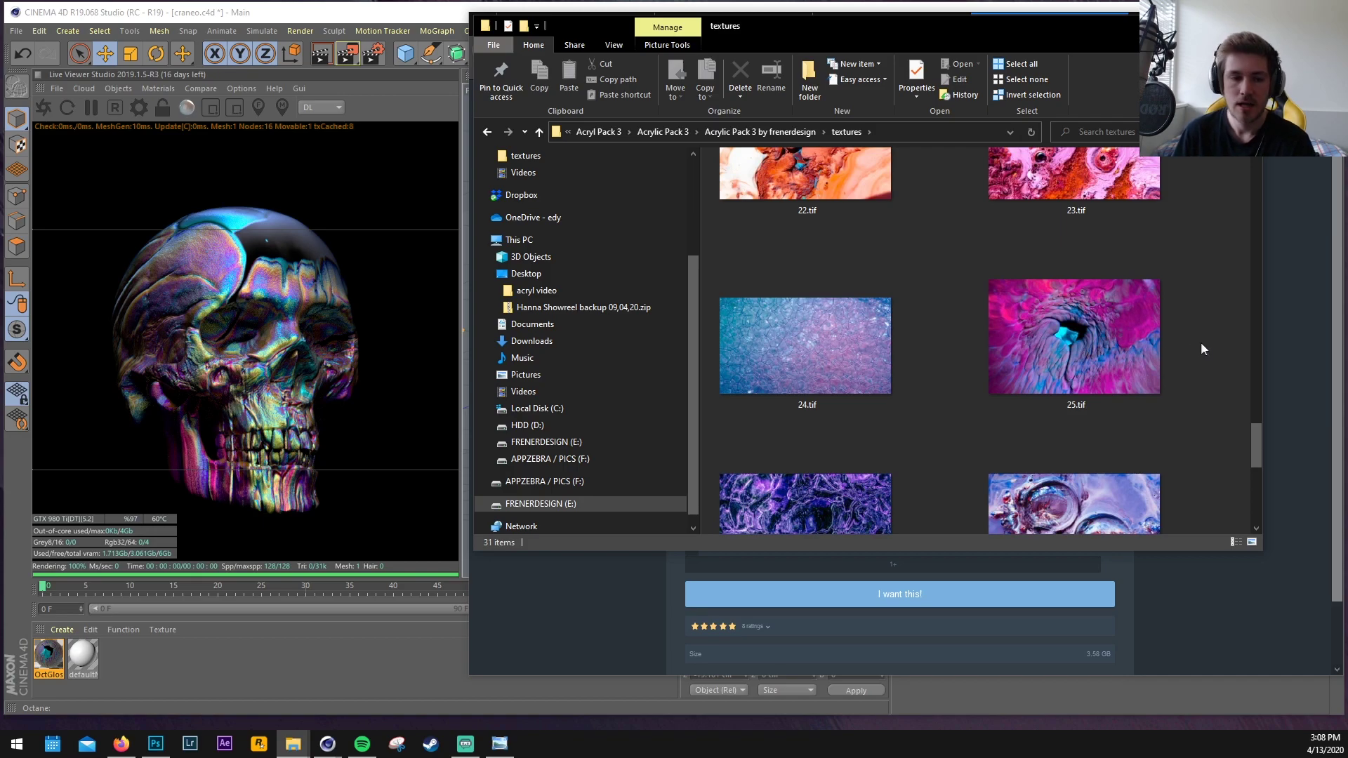
Return to Firefox and show the ShaderMap normal map generator page
{"action": "left_click", "coordinate": [121, 742]}
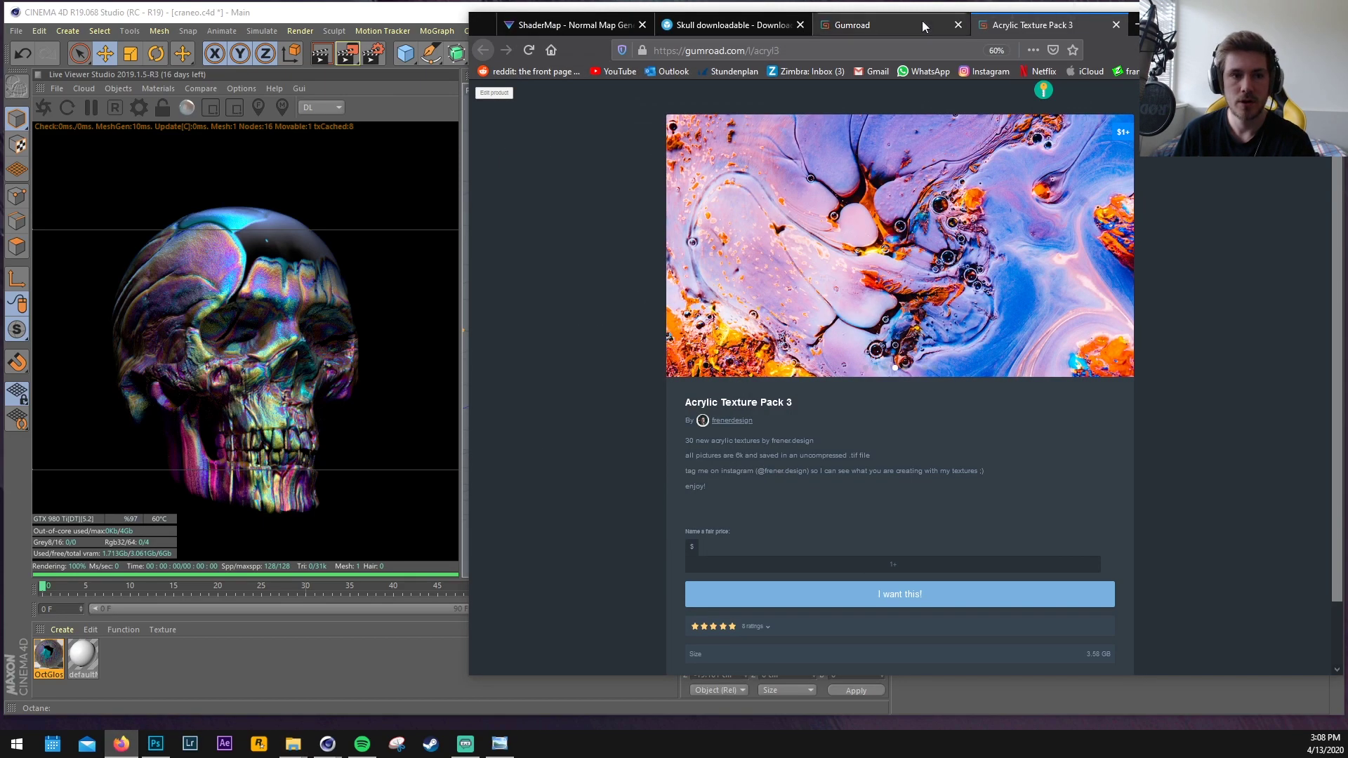
{"action": "left_click", "coordinate": [599, 28]}
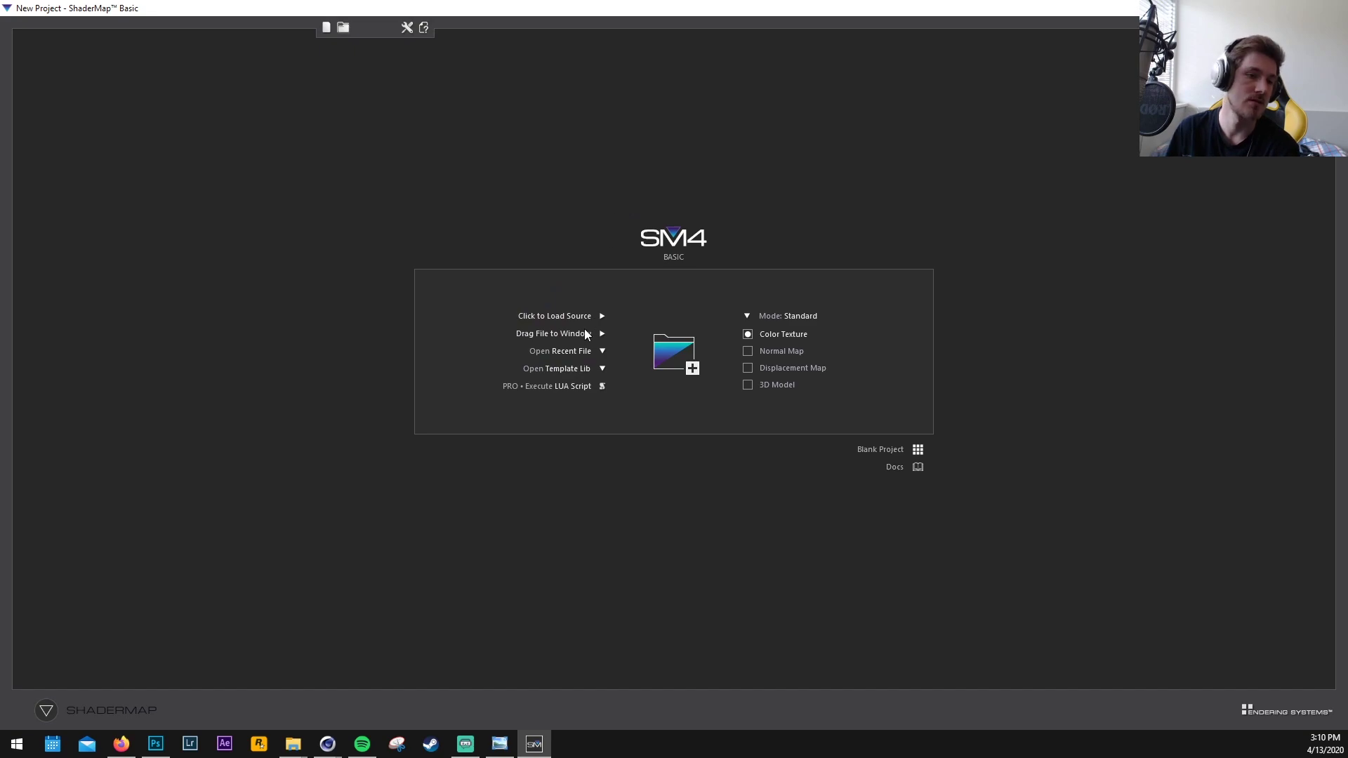
Load 25.tif from the textures folder into ShaderMap as the color texture source
{"action": "left_click", "coordinate": [678, 355]}
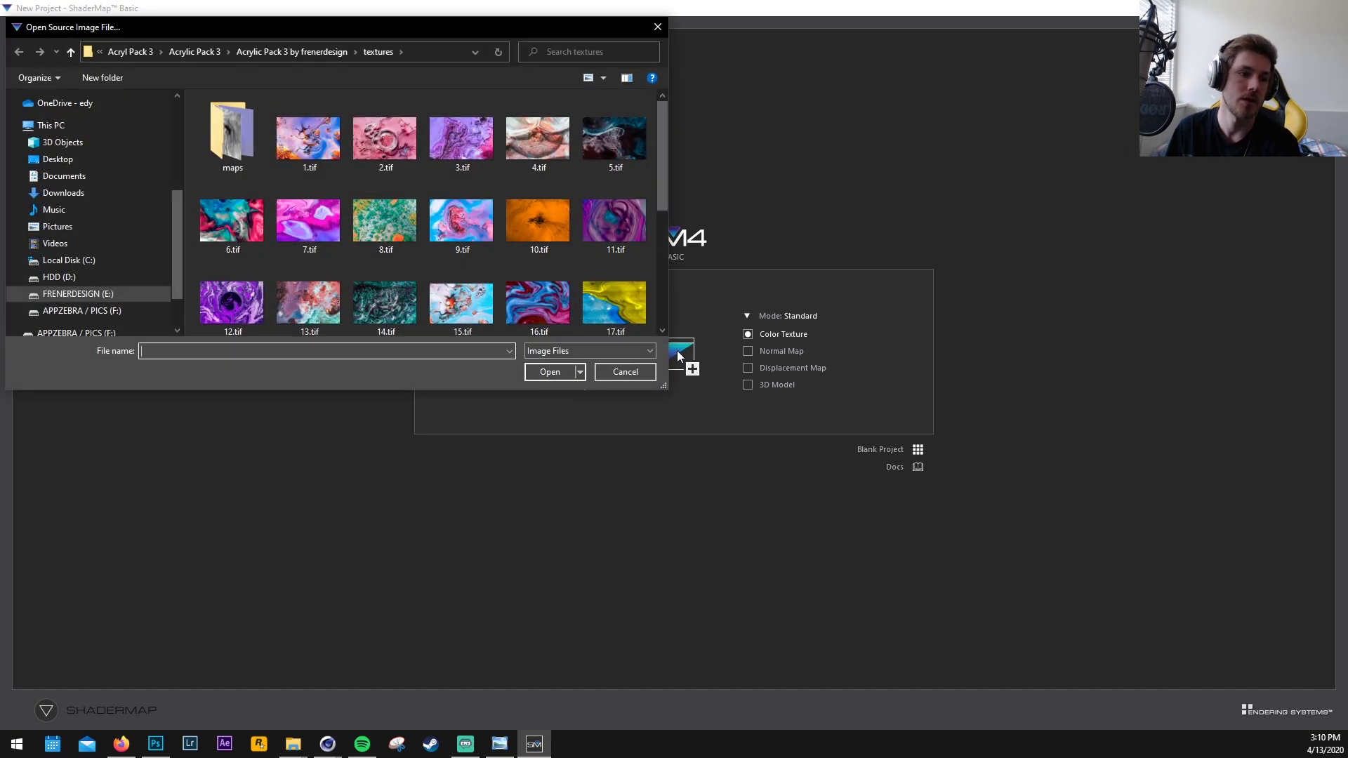
{"action": "scroll", "coordinate": [534, 251], "scroll_direction": "down", "scroll_amount": 3}
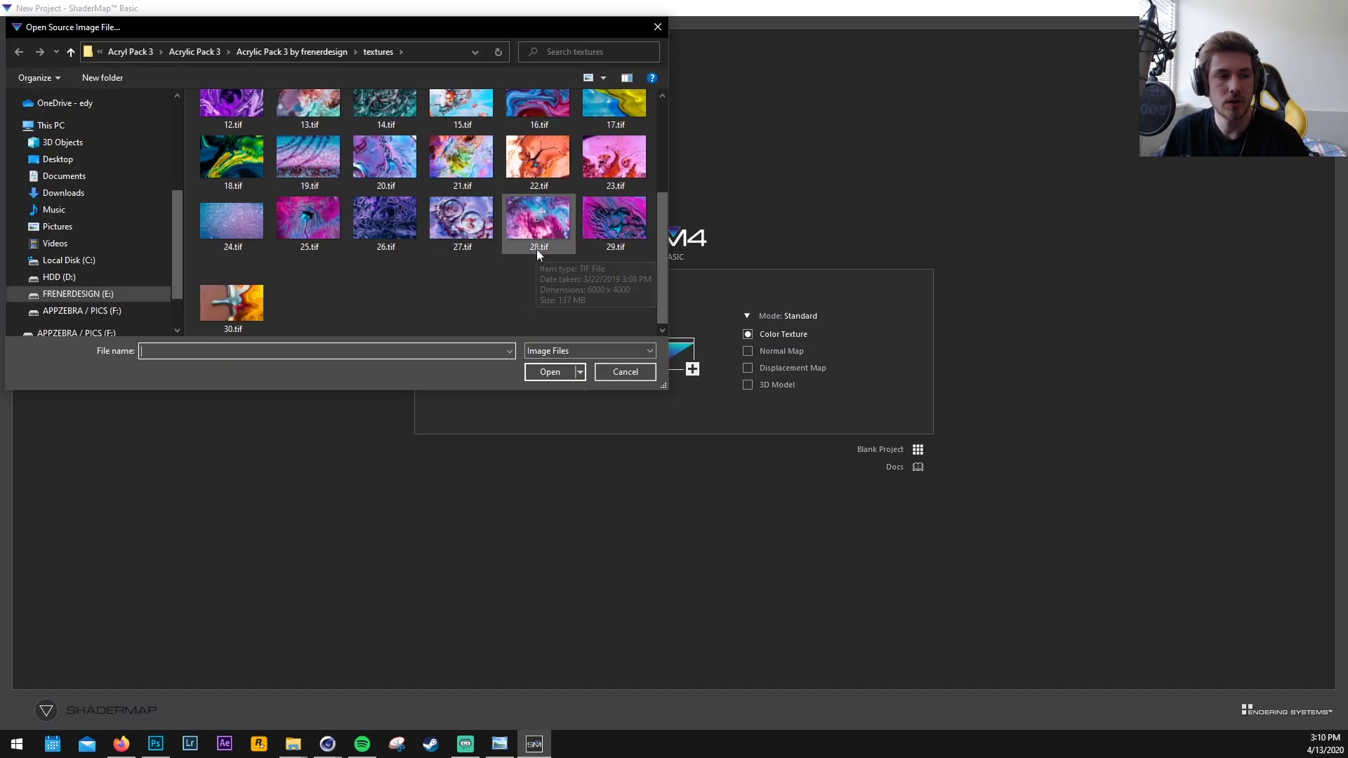
{"action": "left_click", "coordinate": [327, 242]}
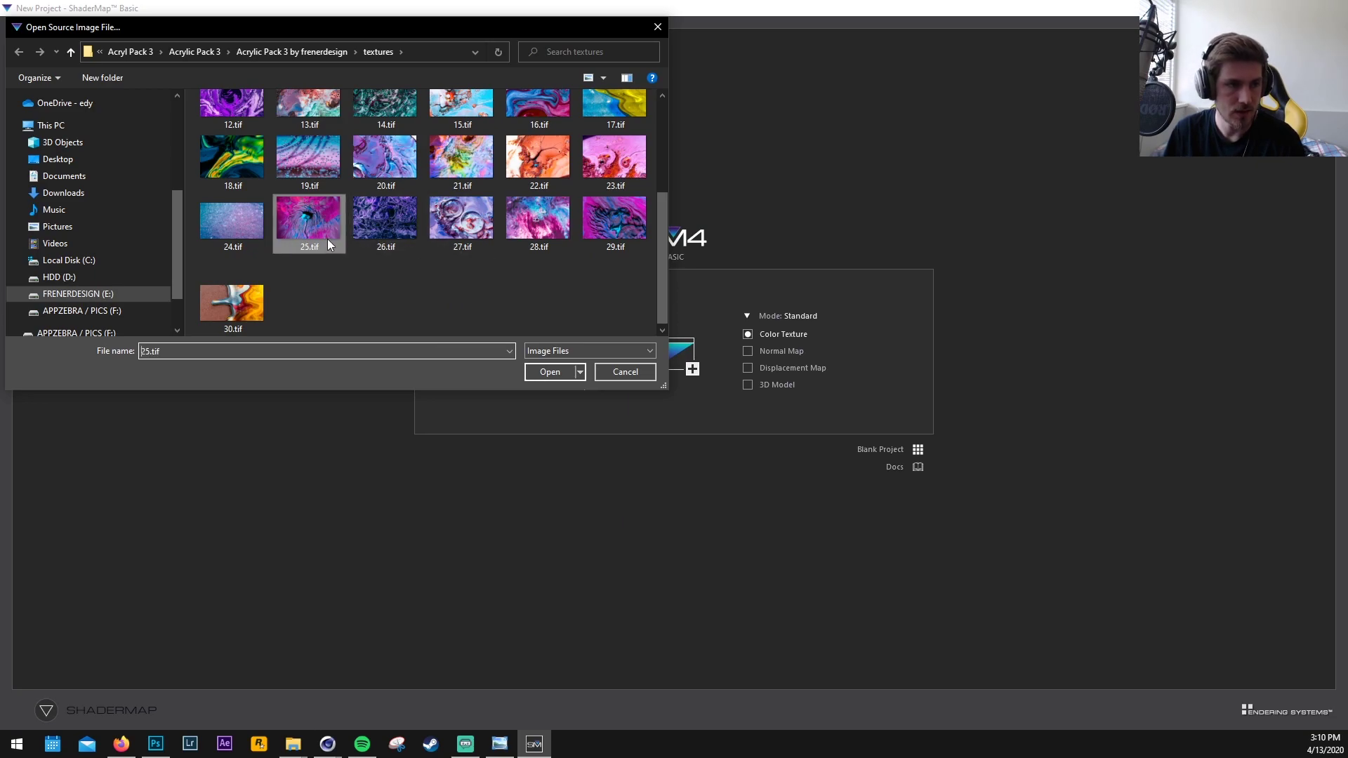
{"action": "left_click", "coordinate": [560, 374]}
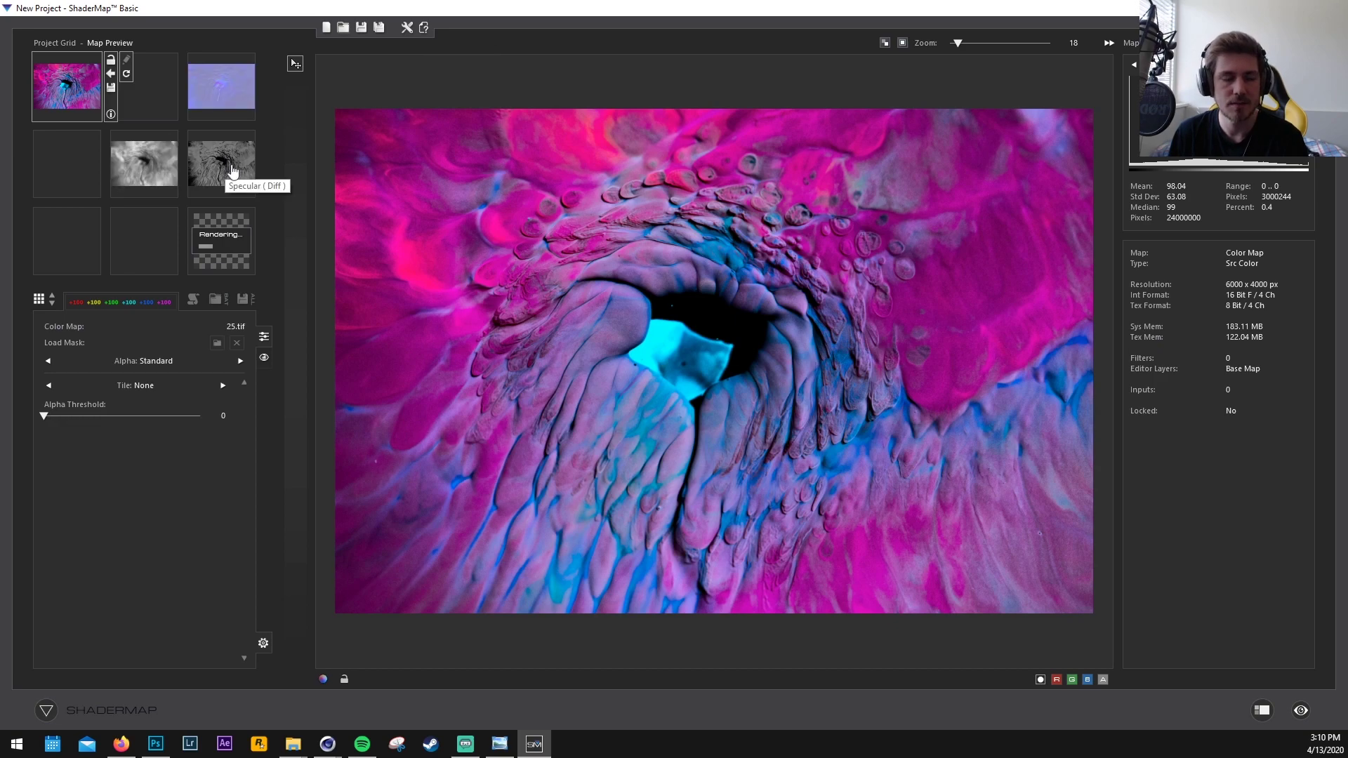
Preview the generated specular, normal and displacement maps, examining the fine surface detail of the normal map
{"action": "left_click", "coordinate": [226, 172]}
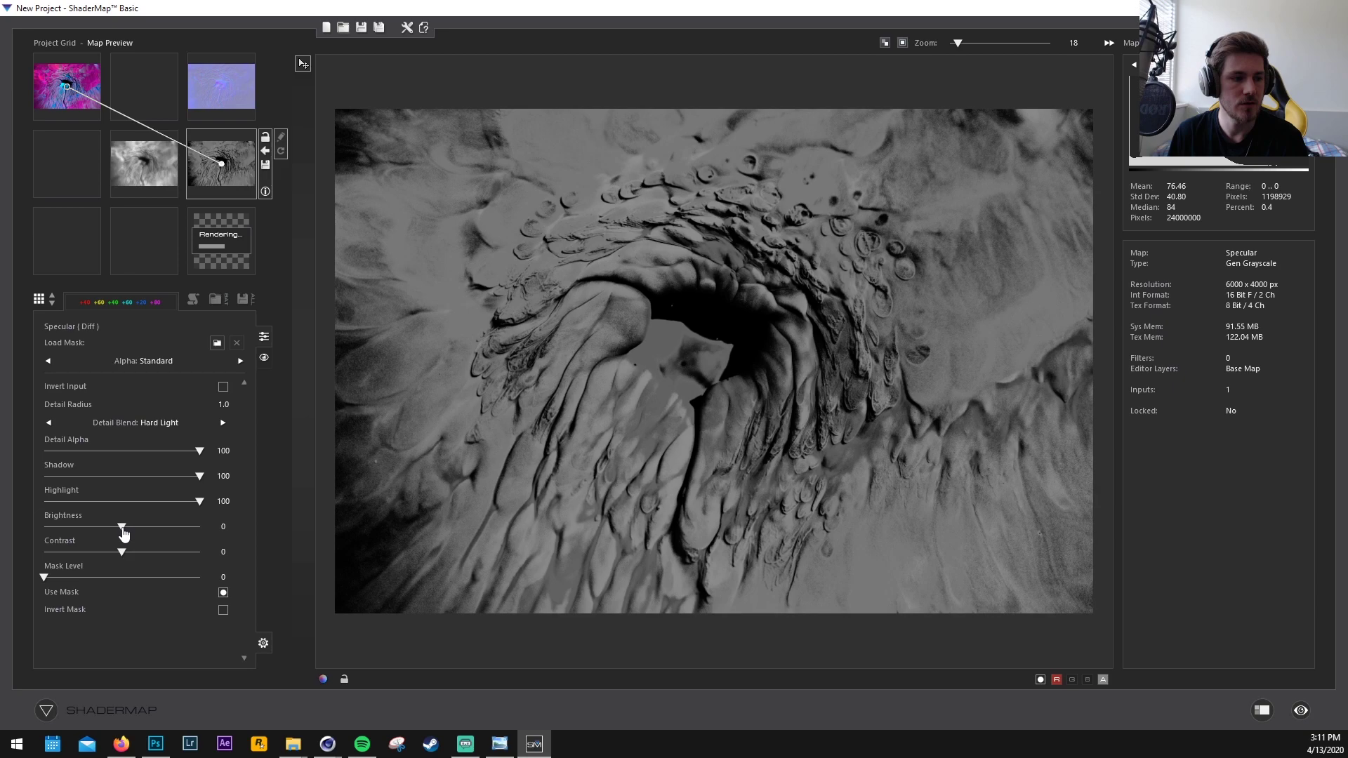
{"action": "left_click", "coordinate": [243, 538]}
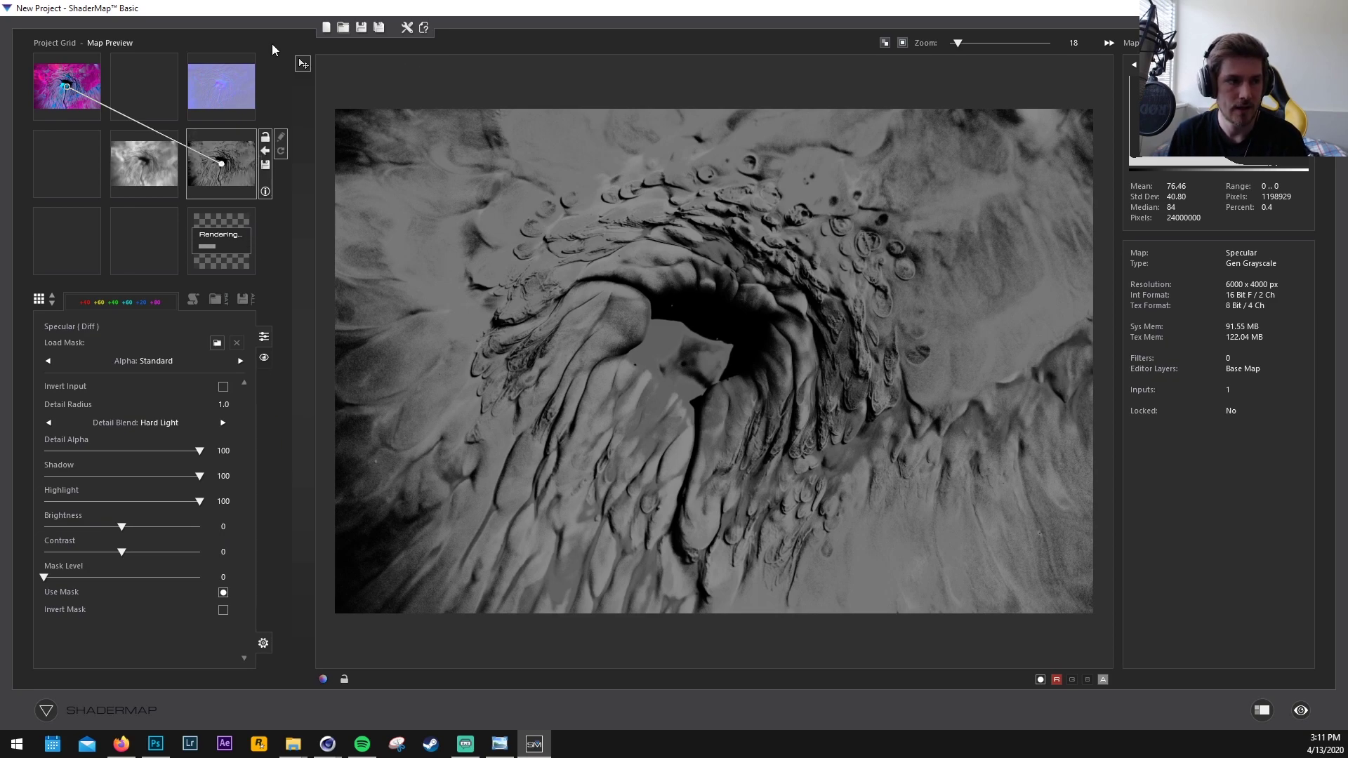
{"action": "left_click", "coordinate": [238, 83]}
{"action": "scroll", "coordinate": [597, 342], "scroll_direction": "up", "scroll_amount": 8}
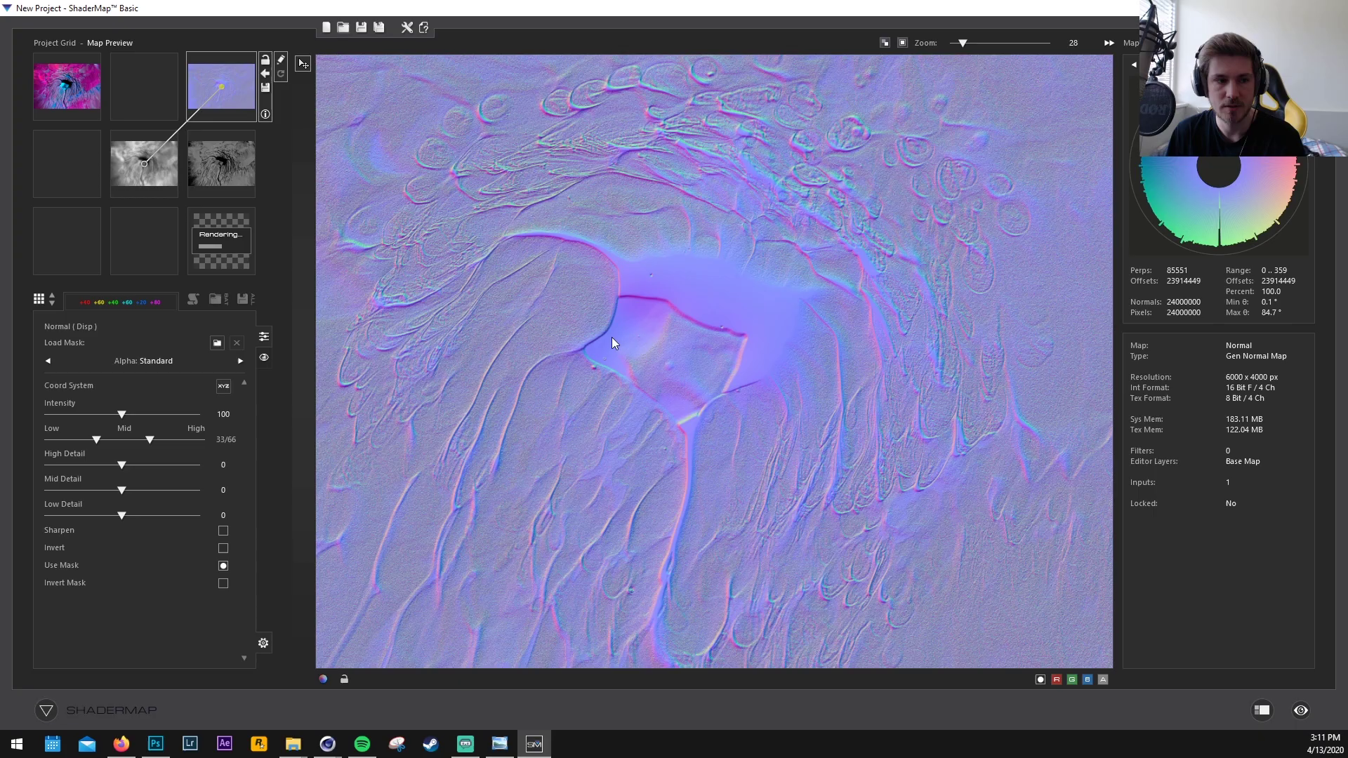
{"action": "scroll", "coordinate": [718, 322], "scroll_direction": "down", "scroll_amount": 5}
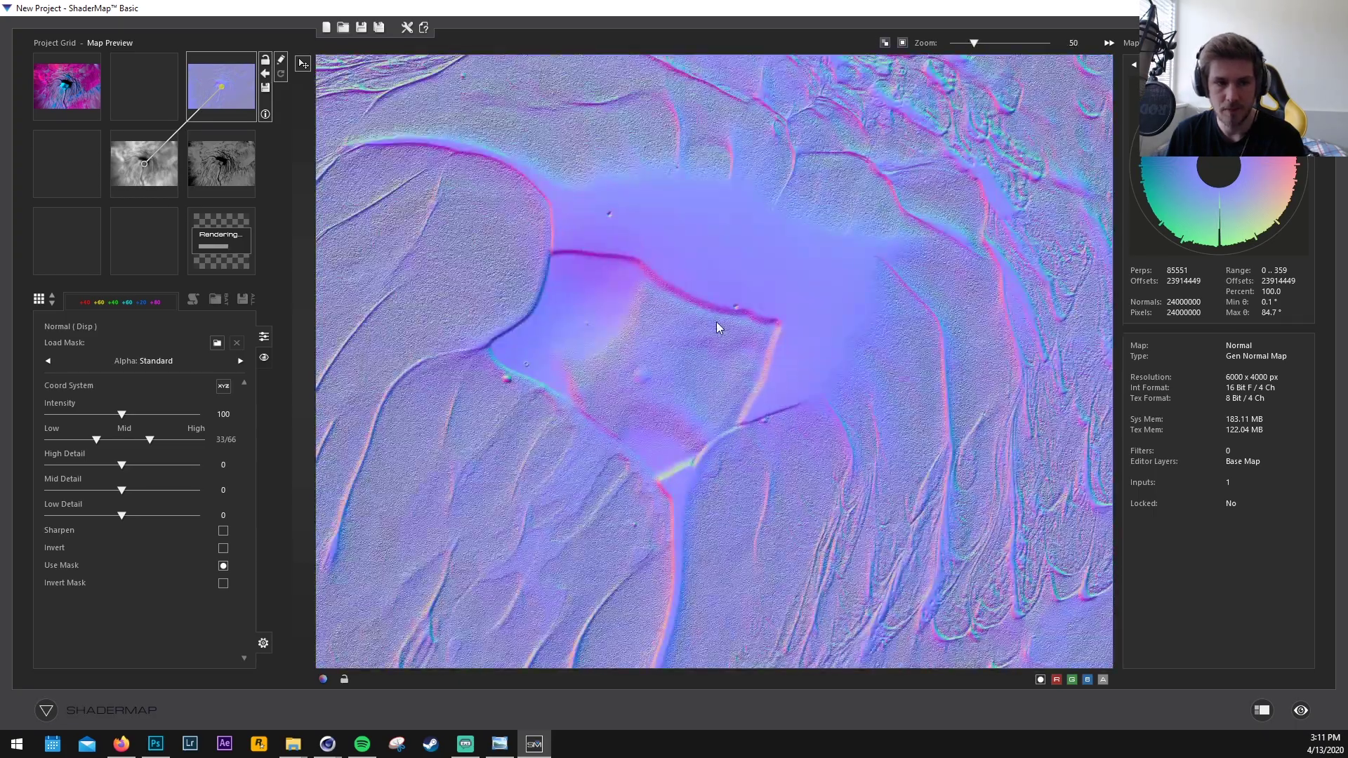
{"action": "scroll", "coordinate": [971, 244], "scroll_direction": "up", "scroll_amount": 4}
{"action": "left_click_drag", "start_coordinate": [963, 232], "coordinate": [609, 399]}
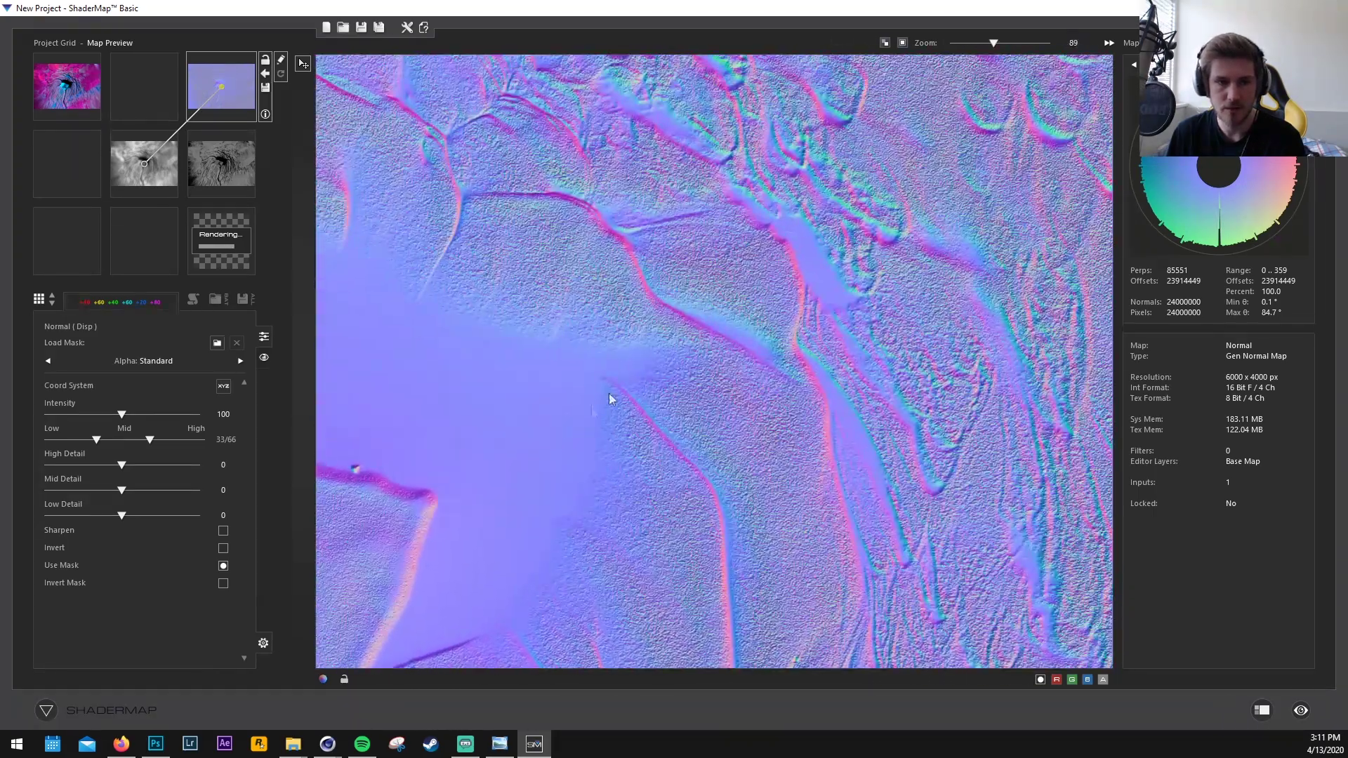
{"action": "scroll", "coordinate": [730, 314], "scroll_direction": "down", "scroll_amount": 3}
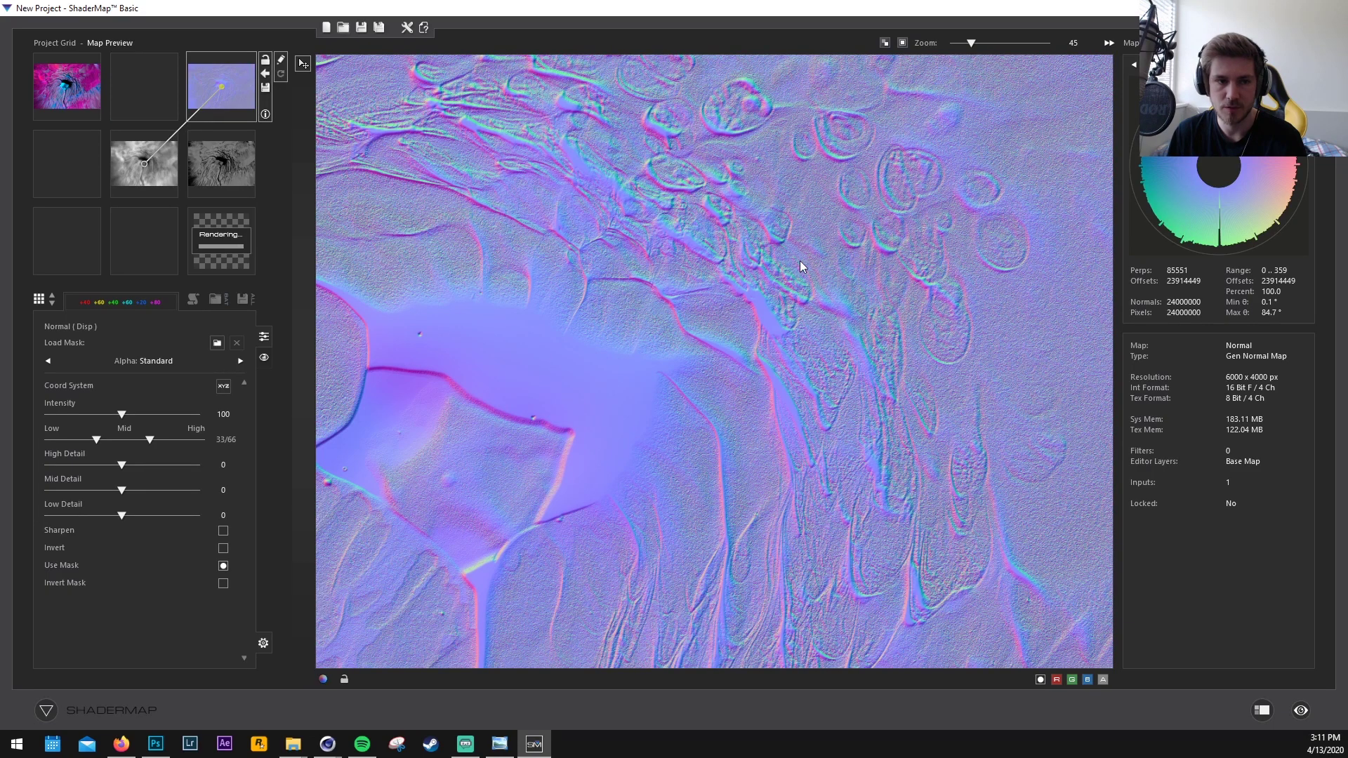
{"action": "left_click", "coordinate": [221, 176]}
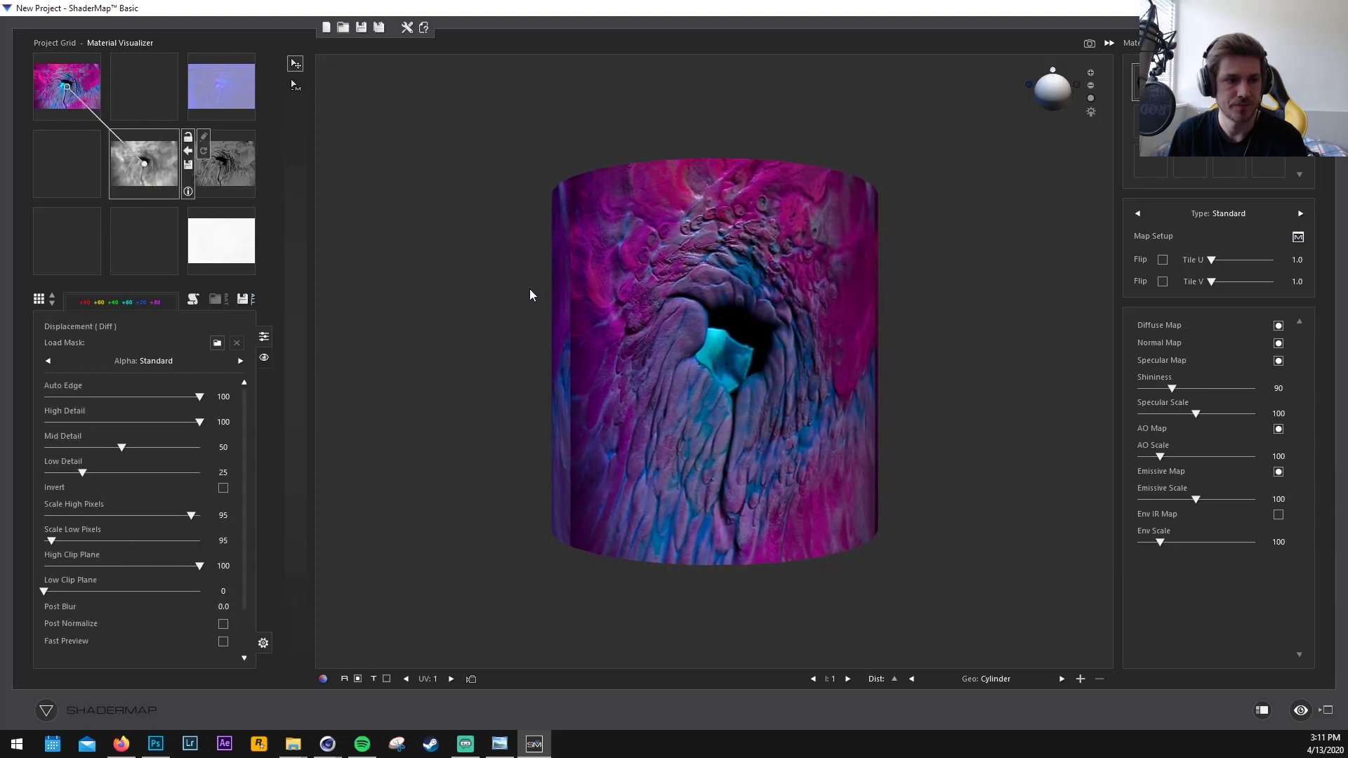
Save the generated normal map as 25_NORM.png in the textures folder
{"action": "left_click", "coordinate": [224, 88]}
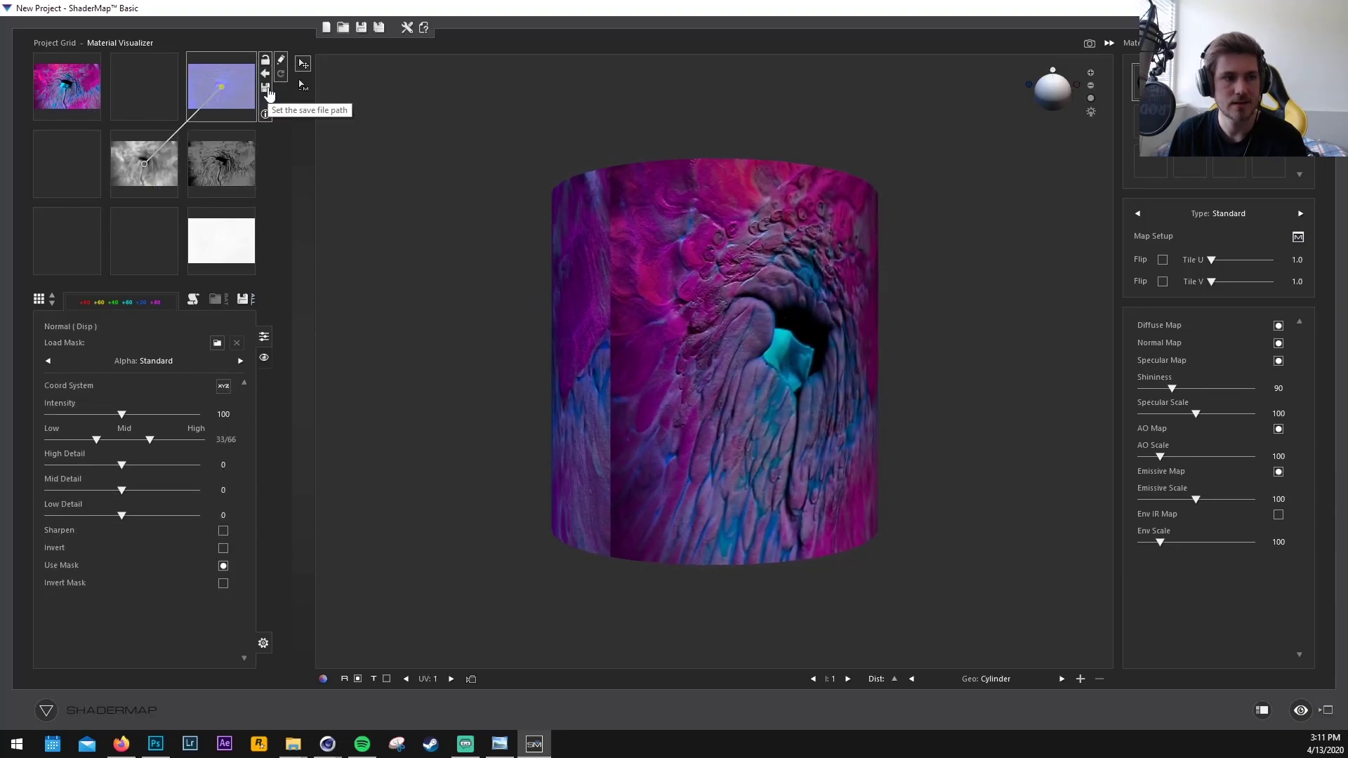
{"action": "left_click", "coordinate": [266, 89]}
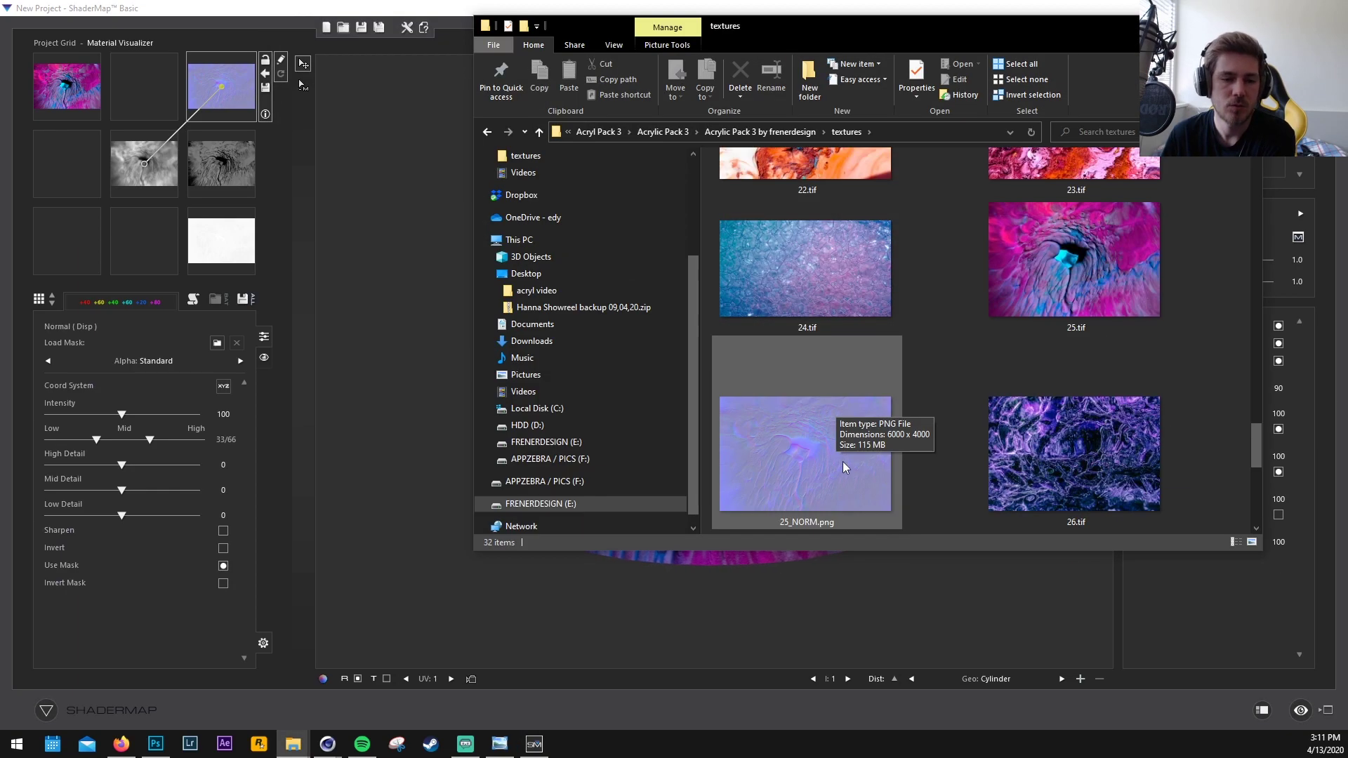
Open 25_NORM.png from the textures folder in Adobe Photoshop CC 2019
{"action": "right_click", "coordinate": [843, 461]}
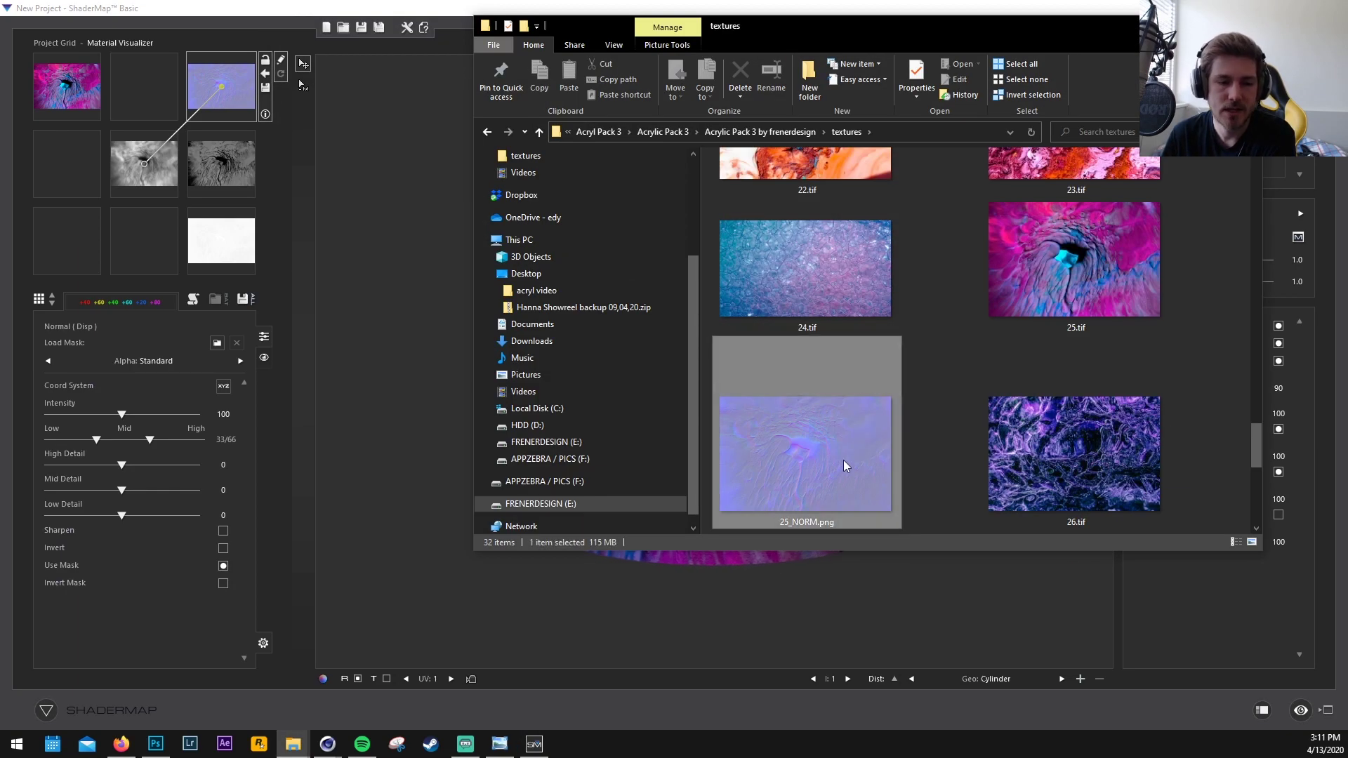
{"action": "mouse_move", "coordinate": [946, 308]}
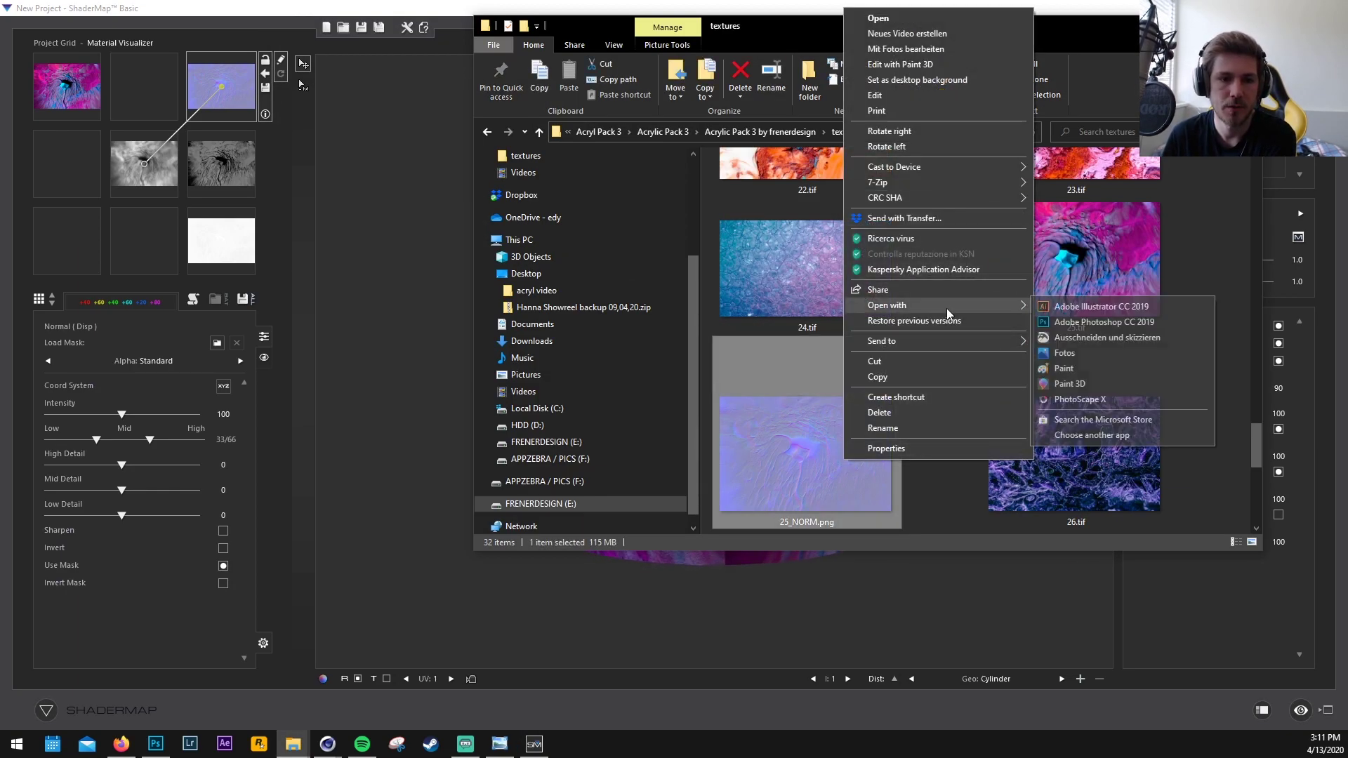
{"action": "left_click", "coordinate": [1175, 320]}
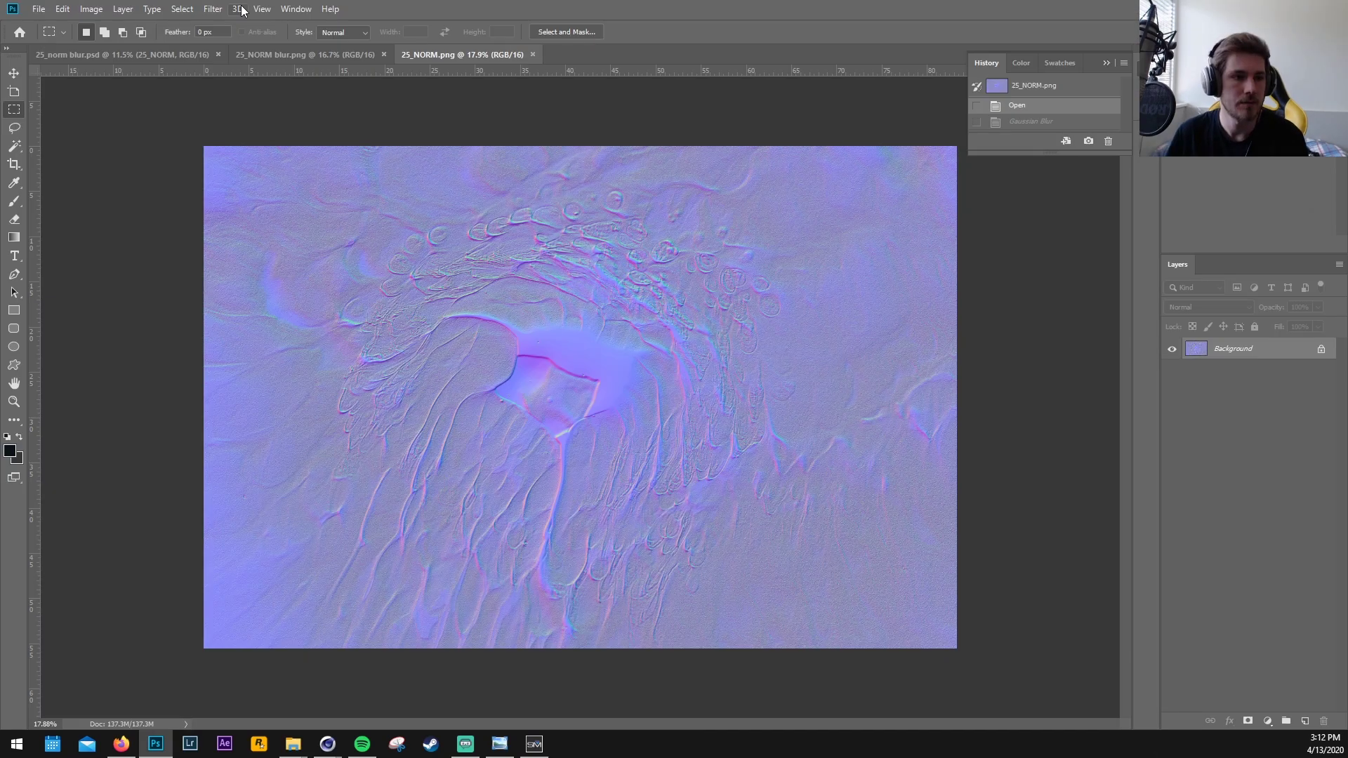
Apply a Gaussian Blur with a radius of 1.0 pixels to the normal map and check its surface grain
{"action": "left_click", "coordinate": [237, 10]}
{"action": "mouse_move", "coordinate": [212, 9]}
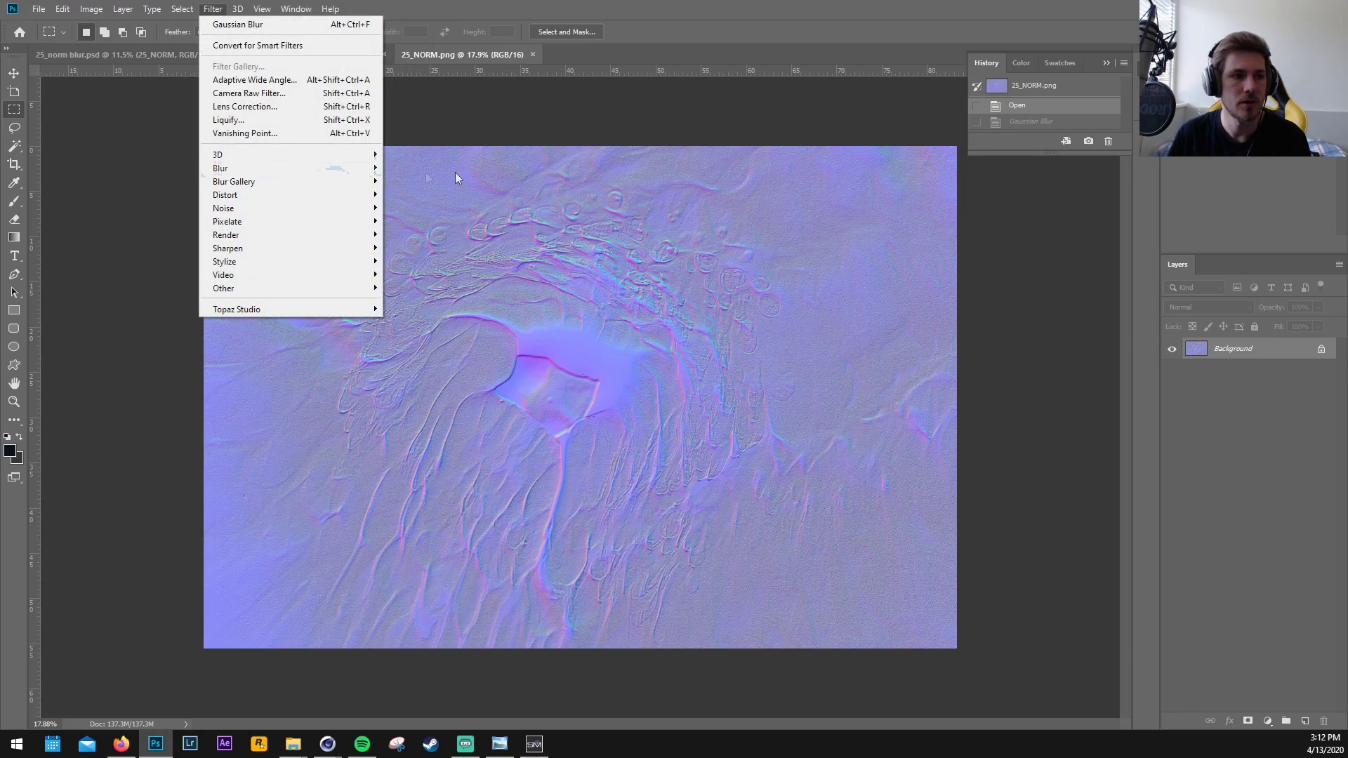
{"action": "mouse_move", "coordinate": [295, 168]}
{"action": "left_click", "coordinate": [422, 220]}
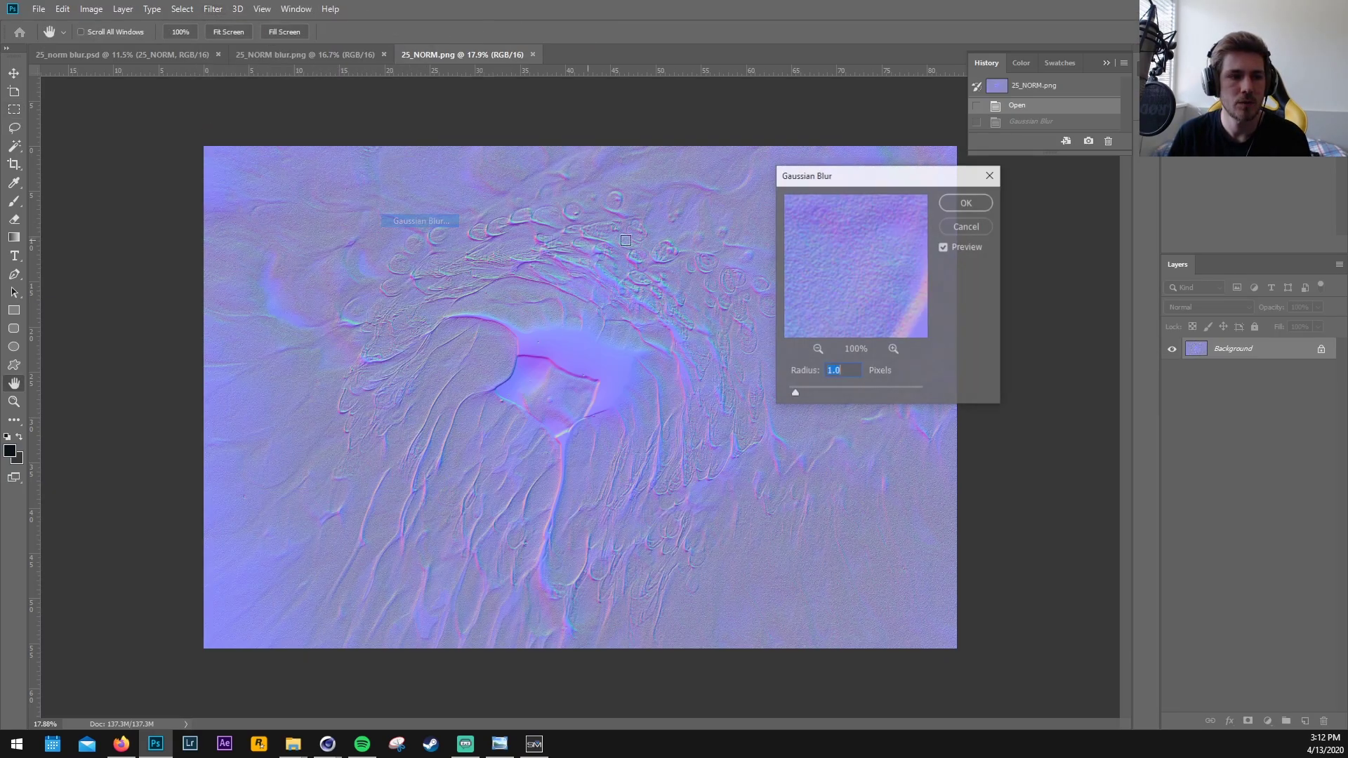
{"action": "left_click", "coordinate": [966, 203]}
{"action": "key", "text": "m"}
{"action": "scroll", "coordinate": [649, 323], "scroll_direction": "up", "scroll_amount": 5, "text": "alt"}
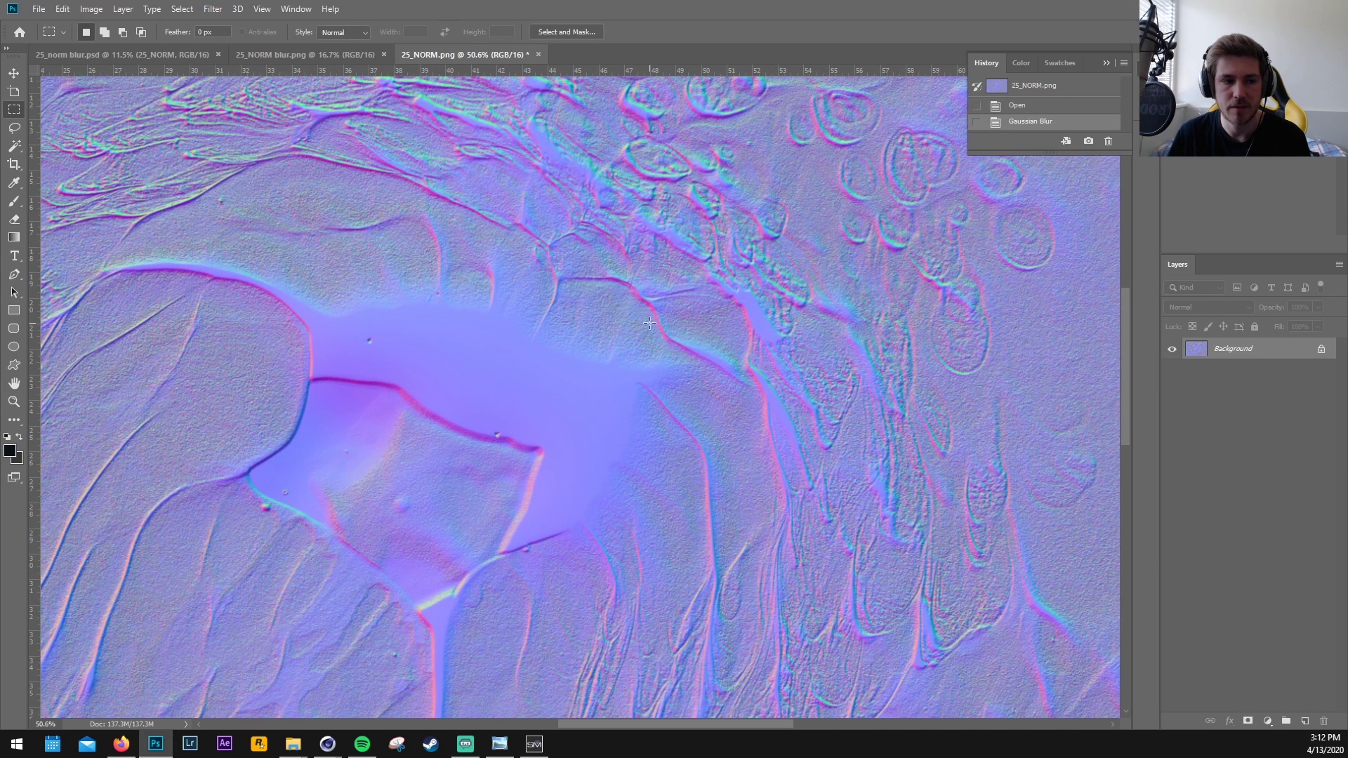
{"action": "scroll", "coordinate": [650, 323], "scroll_direction": "up", "scroll_amount": 2, "text": "alt"}
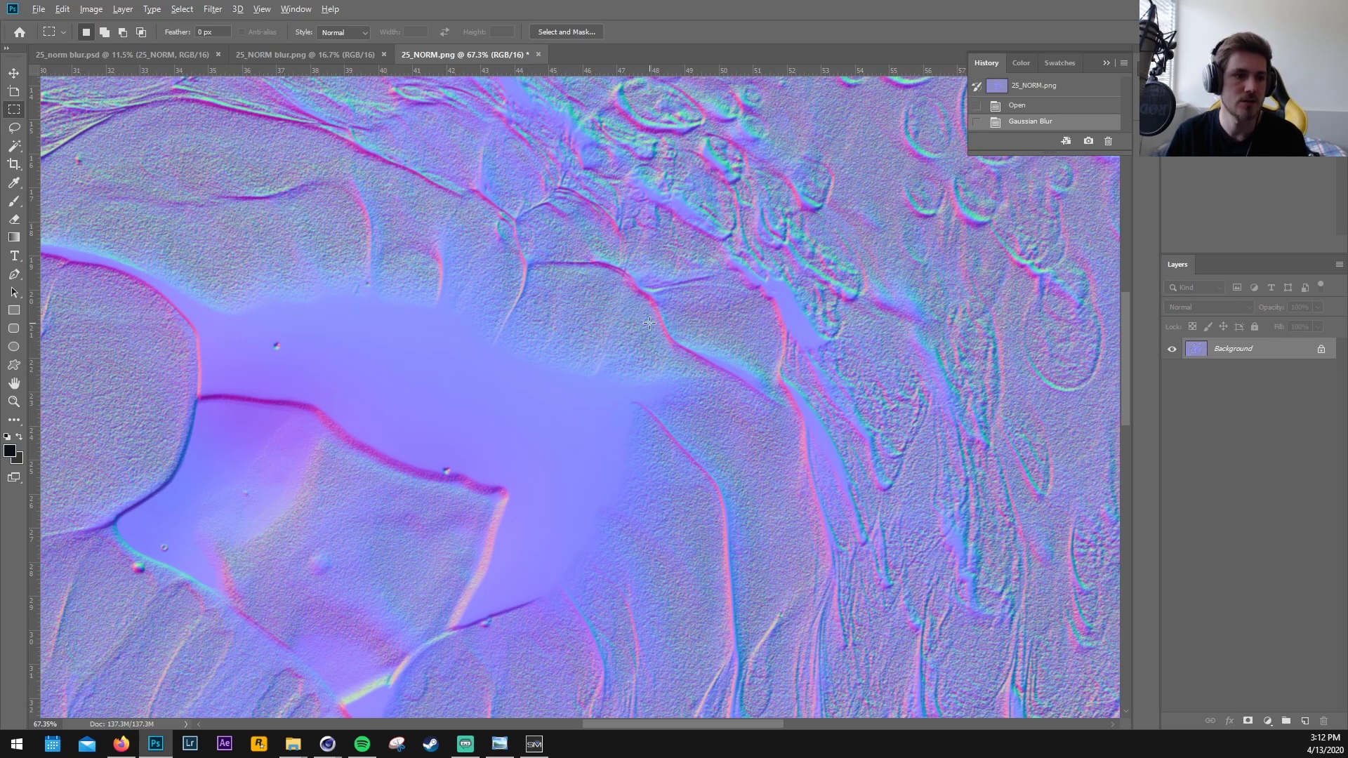
{"action": "scroll", "coordinate": [649, 323], "scroll_direction": "down", "scroll_amount": 2, "text": "alt"}
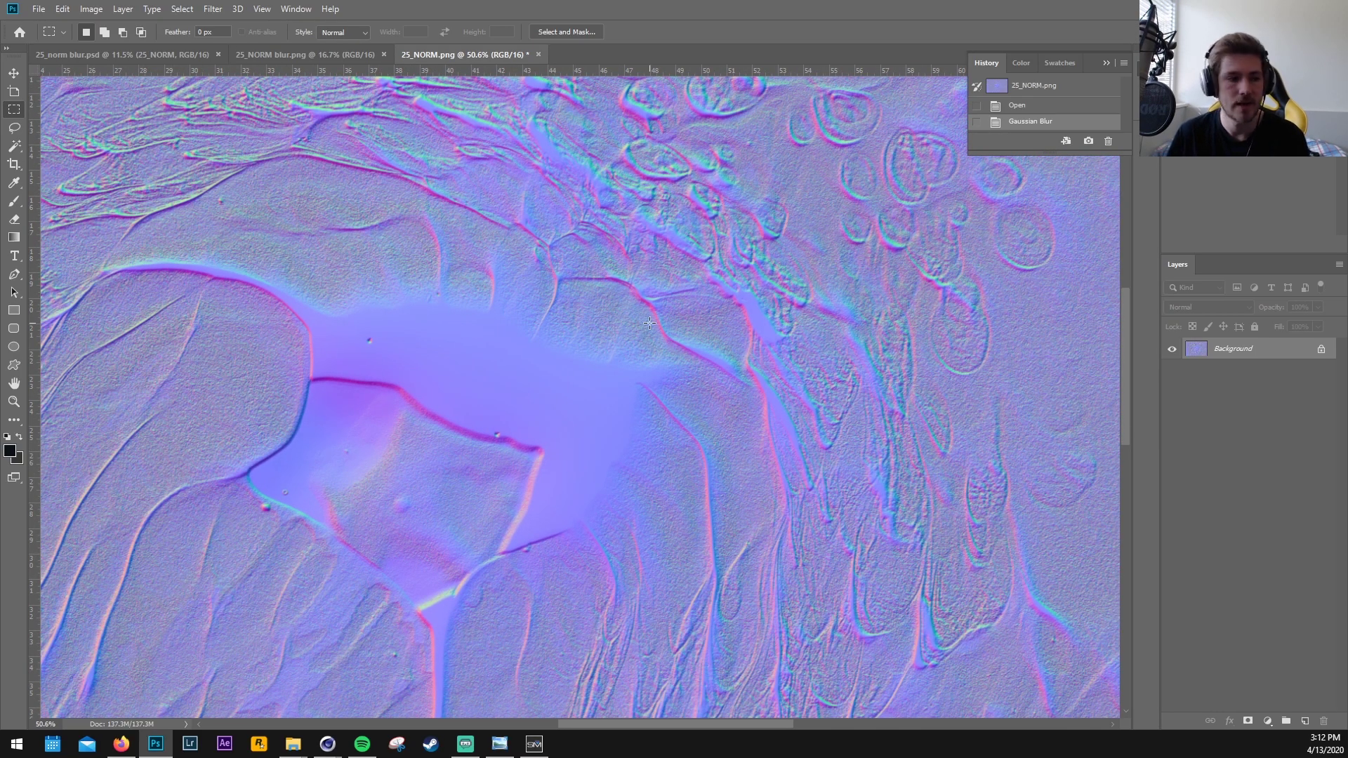
{"action": "scroll", "coordinate": [649, 323], "scroll_direction": "down", "scroll_amount": 2, "text": "alt"}
{"action": "scroll", "coordinate": [638, 302], "scroll_direction": "down", "scroll_amount": 2, "text": "alt"}
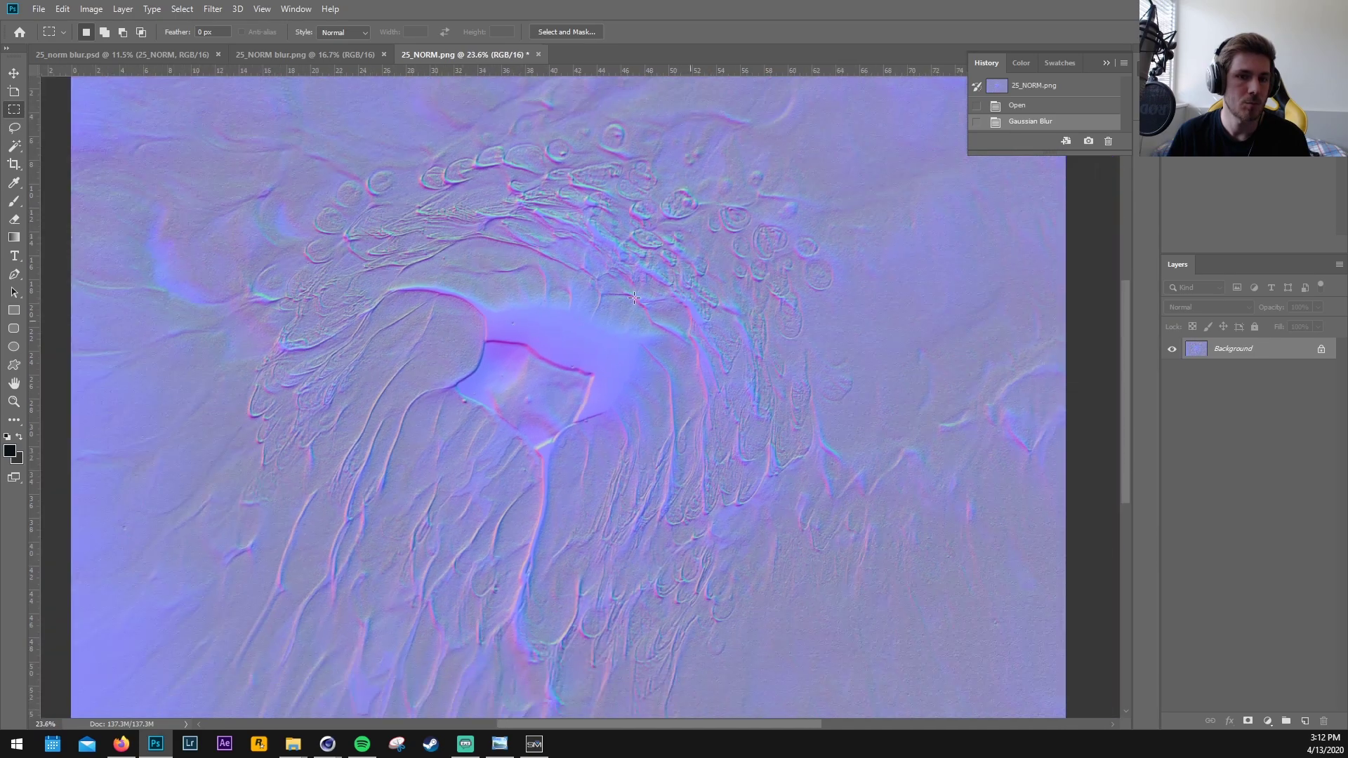
Save the blurred normal map as a PNG over 25_NORM.png in the textures folder, keeping the large file size option
{"action": "key", "text": "ctrl+shift+s"}
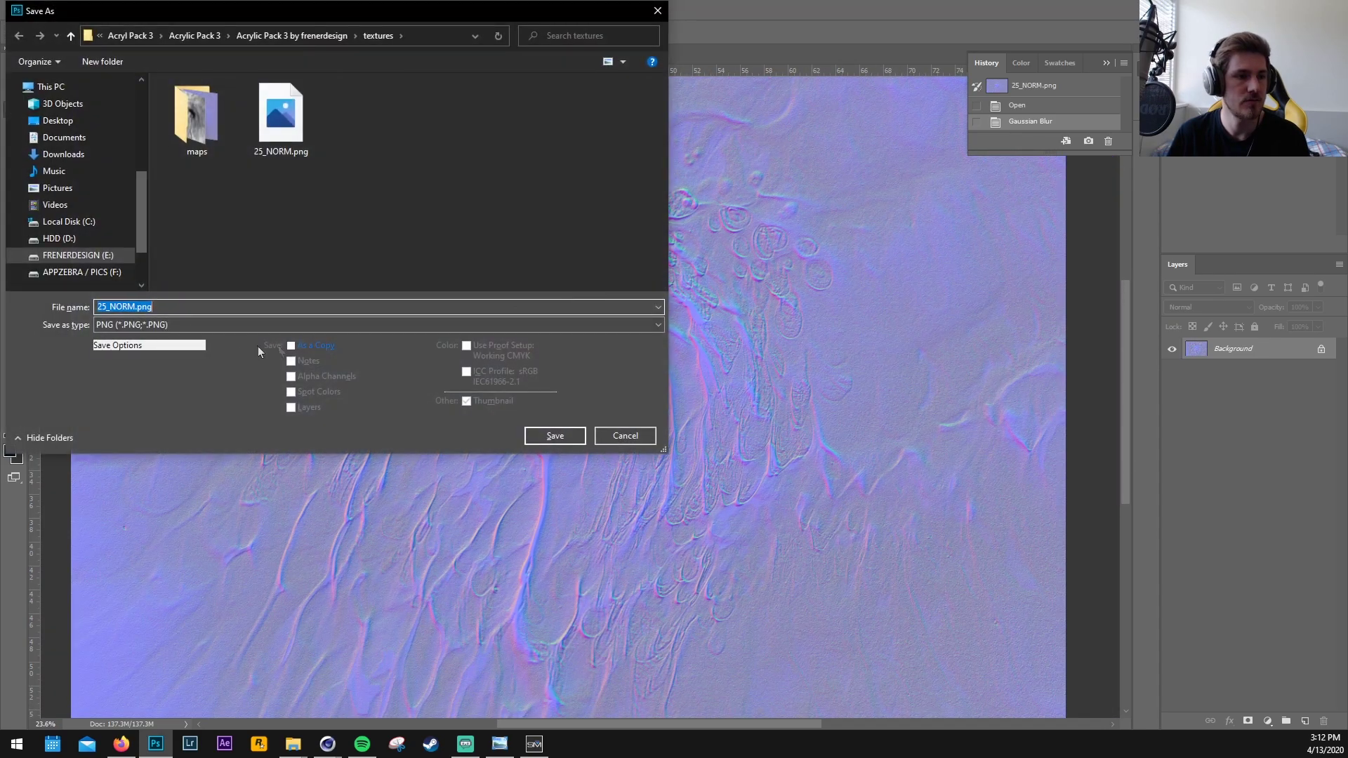
{"action": "left_click", "coordinate": [170, 323]}
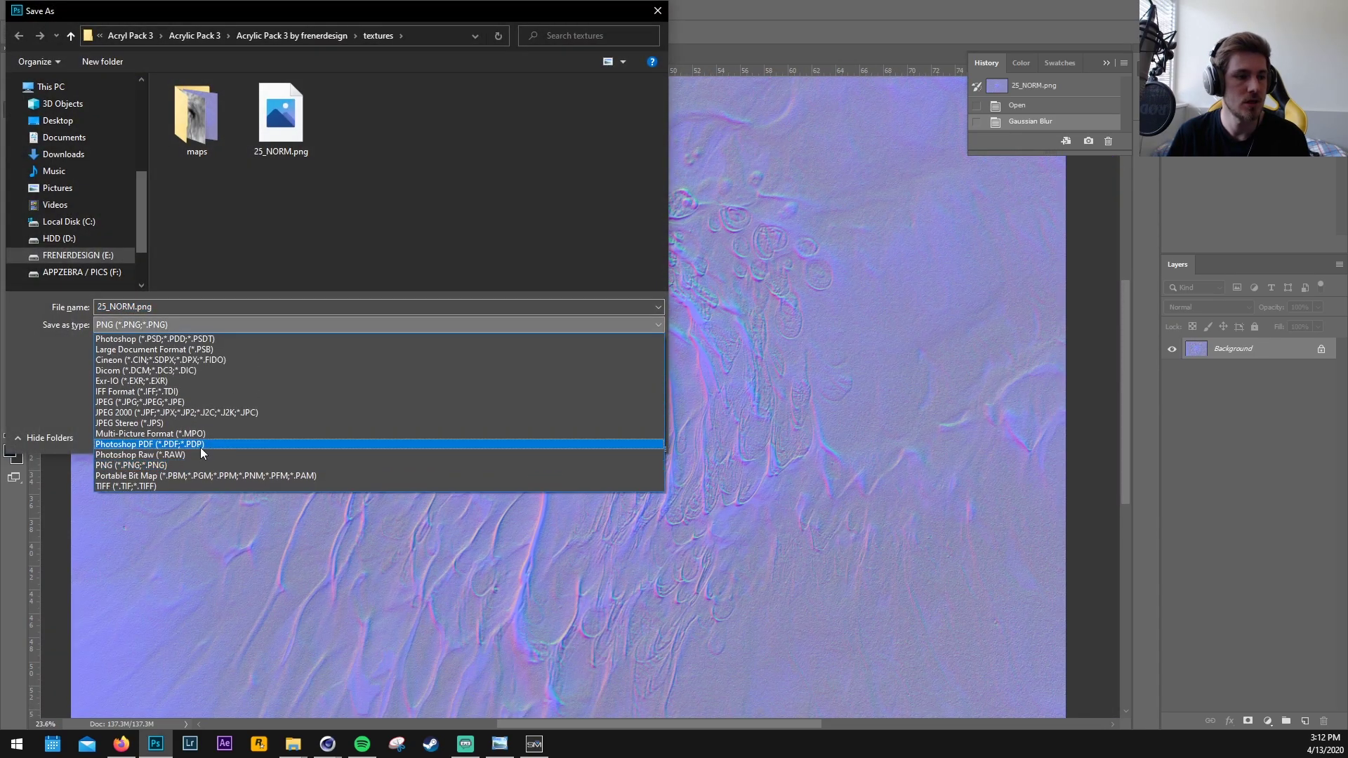
{"action": "left_click", "coordinate": [180, 488]}
{"action": "left_click", "coordinate": [214, 324]}
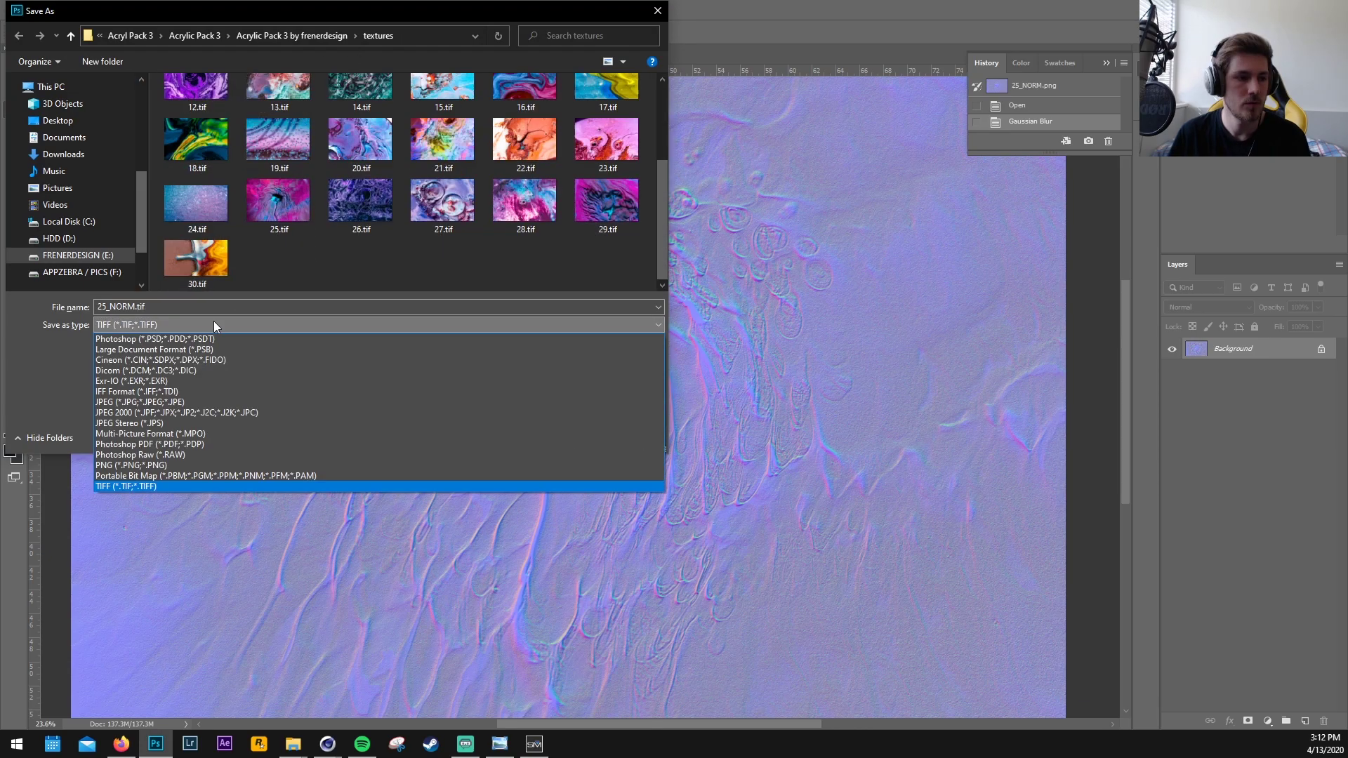
{"action": "left_click", "coordinate": [136, 466]}
{"action": "double_click", "coordinate": [293, 123]}
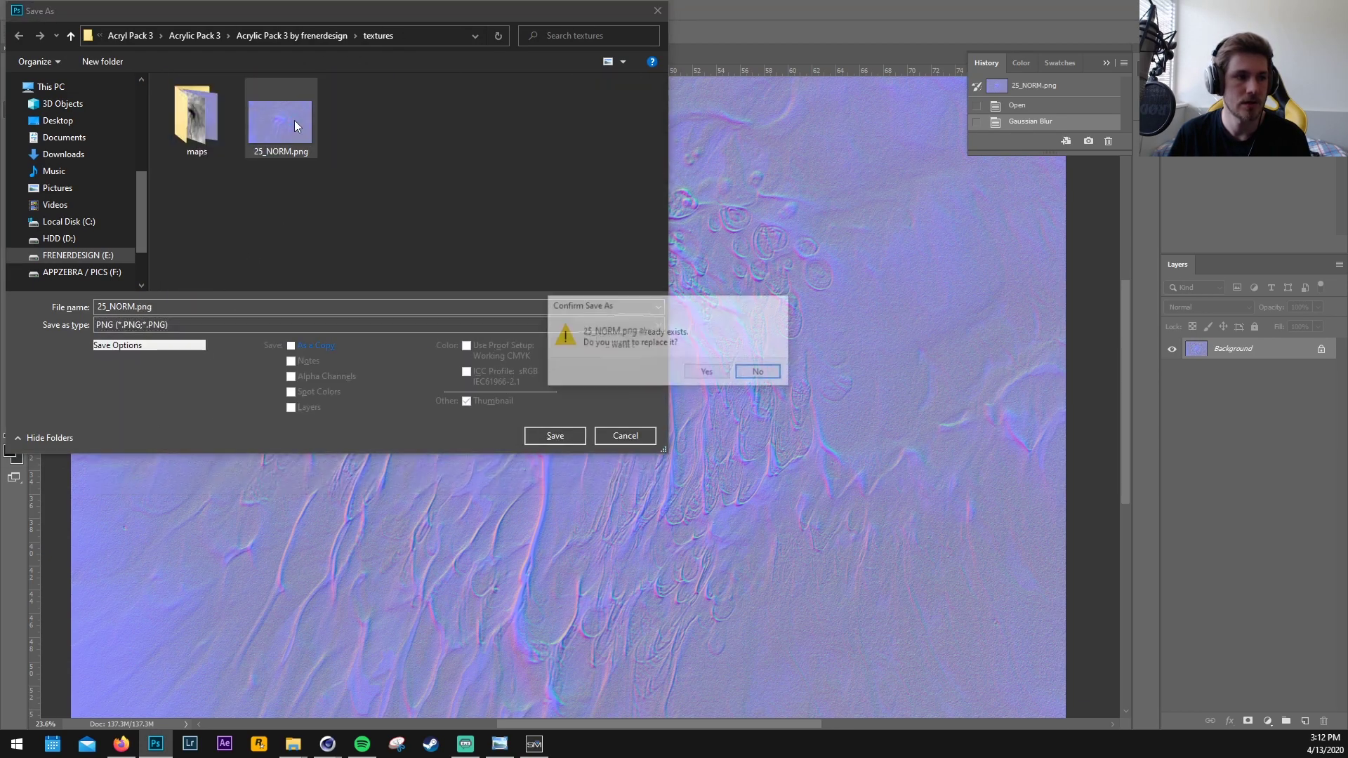
{"action": "left_click", "coordinate": [698, 371]}
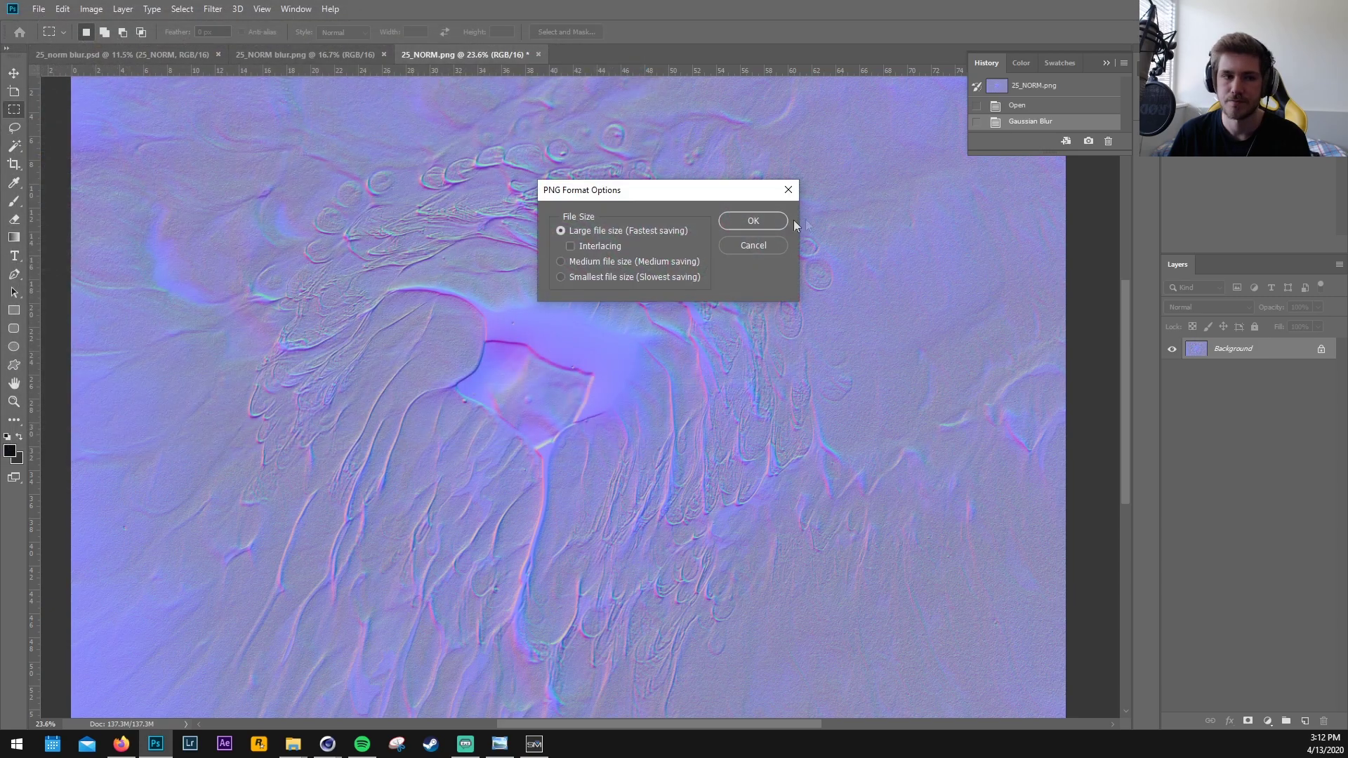
{"action": "left_click", "coordinate": [760, 217]}
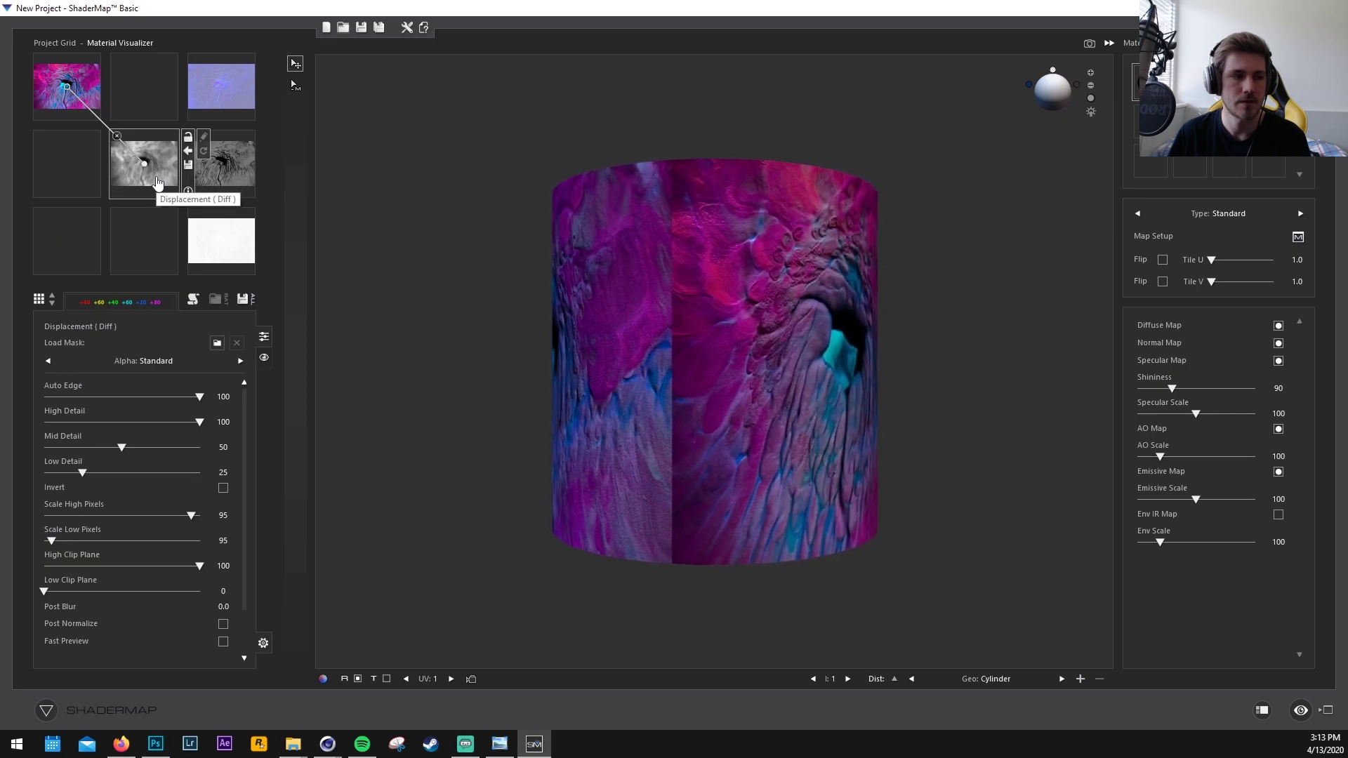
In ShaderMap, save the displacement map as 25_DISP.png and the specular map as 25_SPEC.png, both in PNG 16 RGB format
{"action": "left_click", "coordinate": [188, 164]}
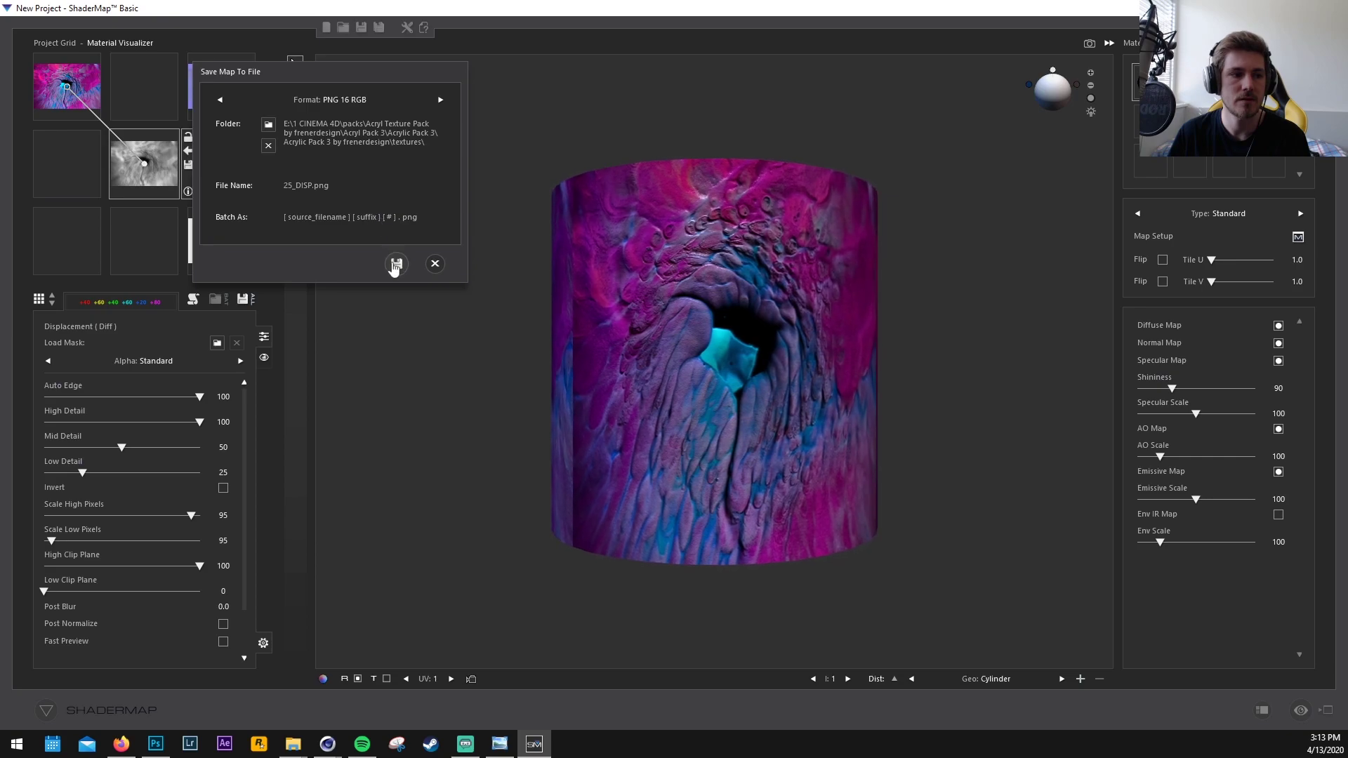
{"action": "left_click", "coordinate": [395, 264]}
{"action": "left_click", "coordinate": [221, 164]}
{"action": "left_click", "coordinate": [265, 164]}
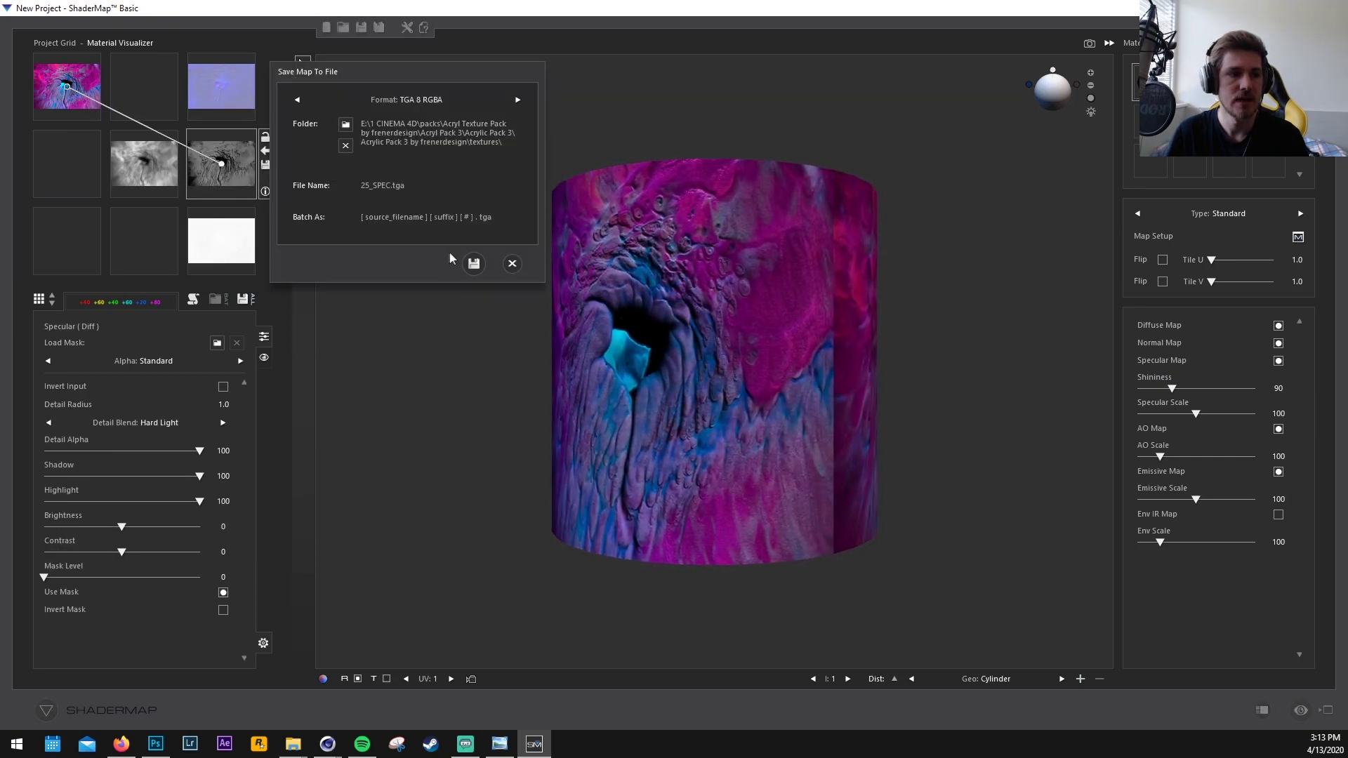
{"action": "left_click", "coordinate": [518, 100]}
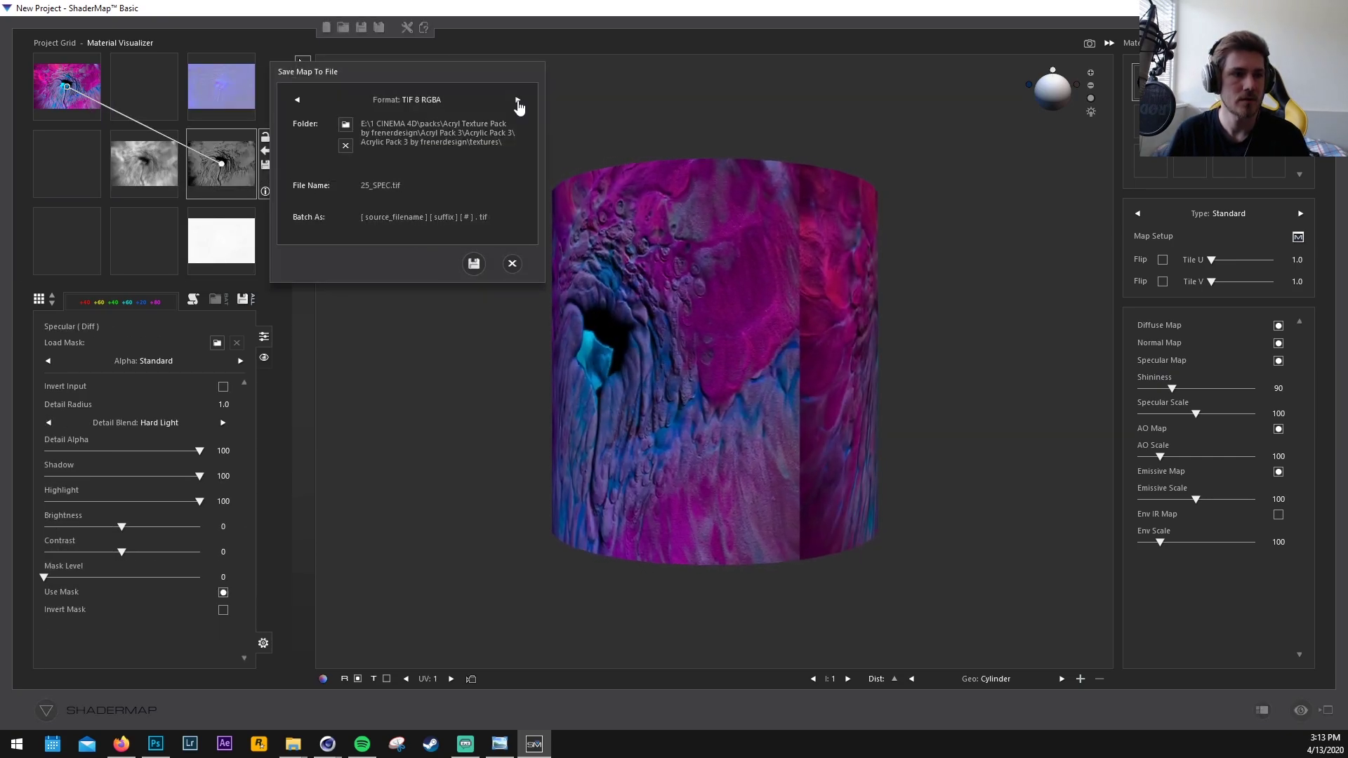
{"action": "left_click", "coordinate": [517, 100]}
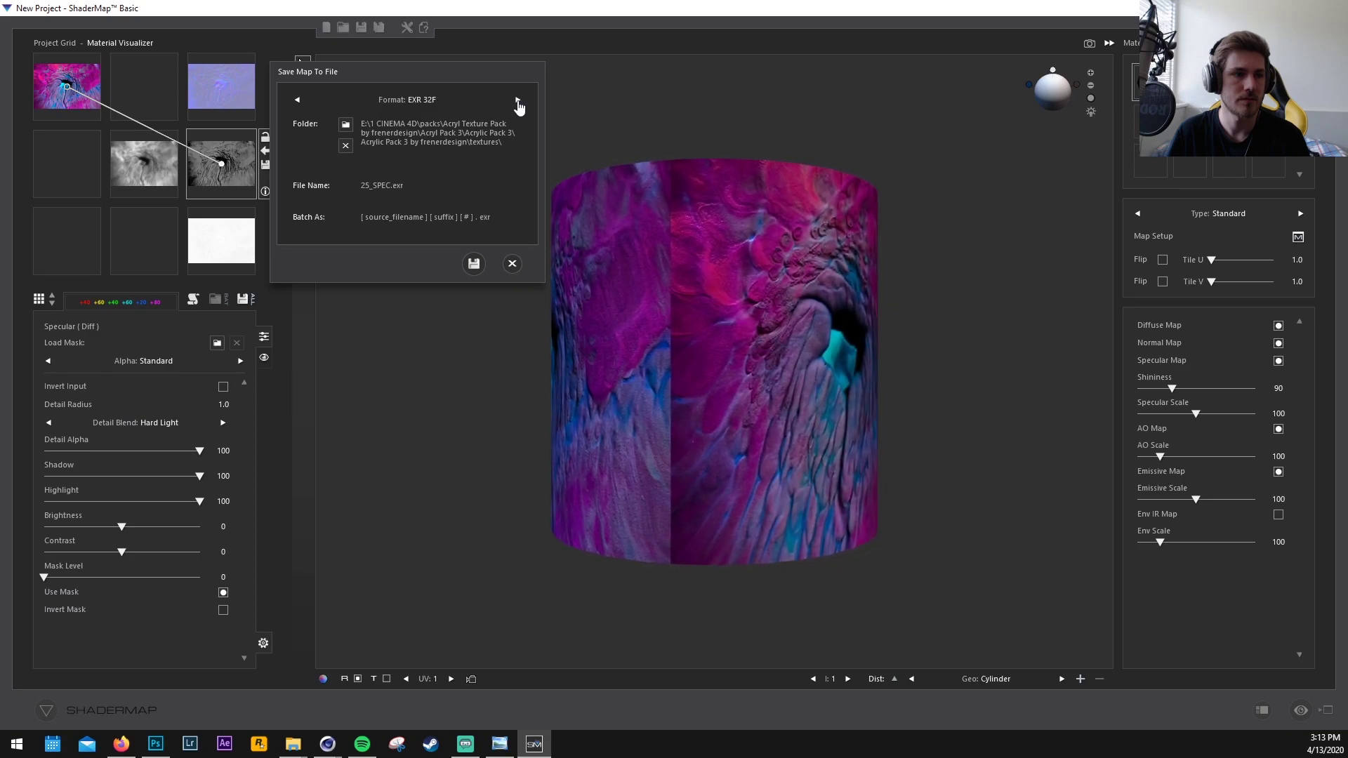
{"action": "left_click", "coordinate": [517, 100]}
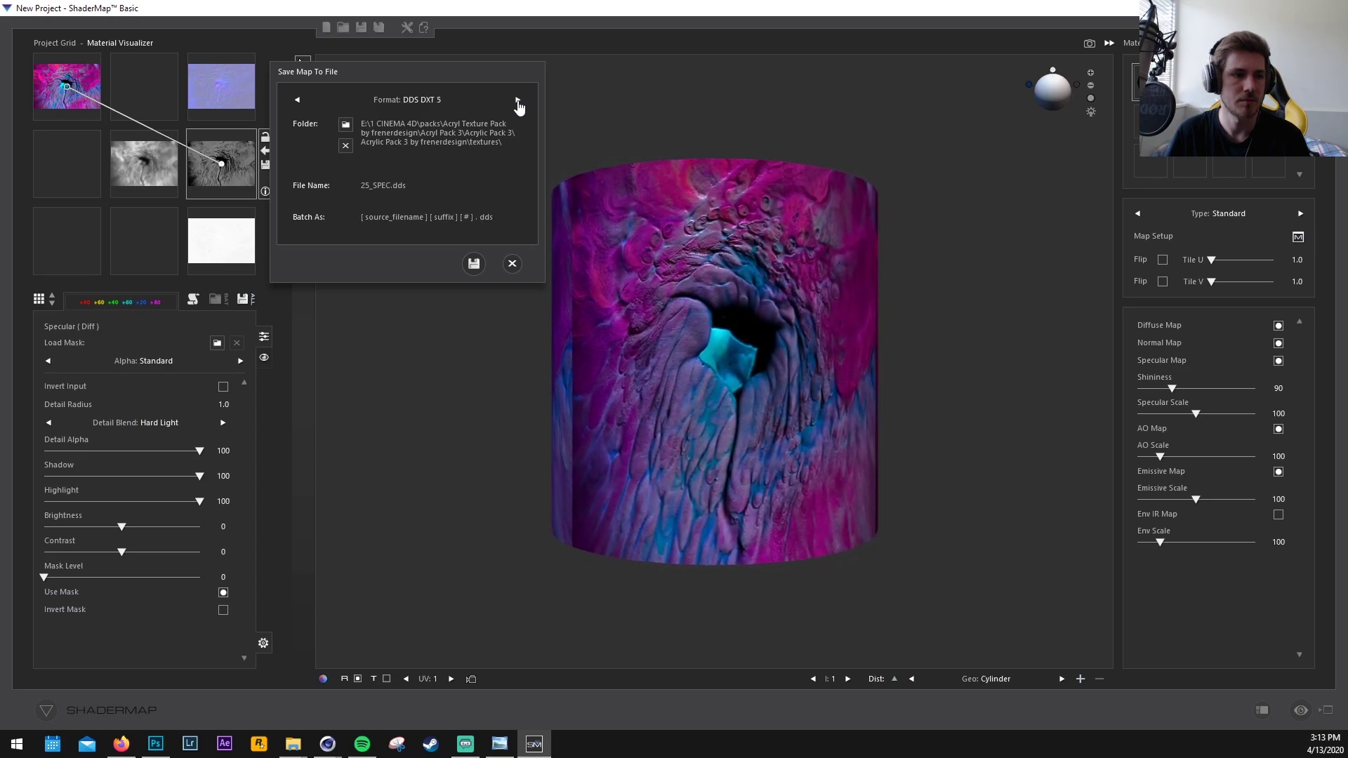
{"action": "left_click", "coordinate": [517, 102]}
{"action": "left_click", "coordinate": [517, 102]}
{"action": "left_click", "coordinate": [517, 102]}
{"action": "left_click", "coordinate": [426, 101]}
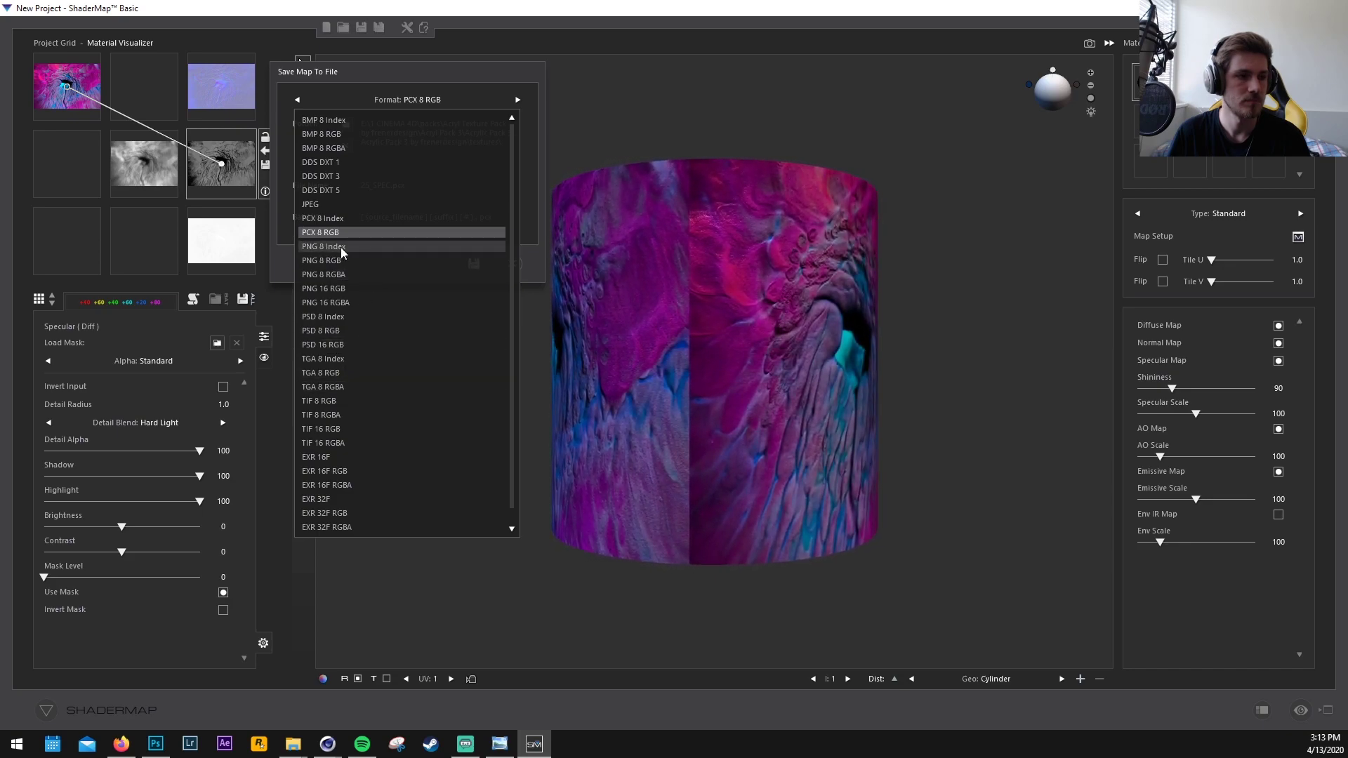
{"action": "left_click", "coordinate": [359, 288]}
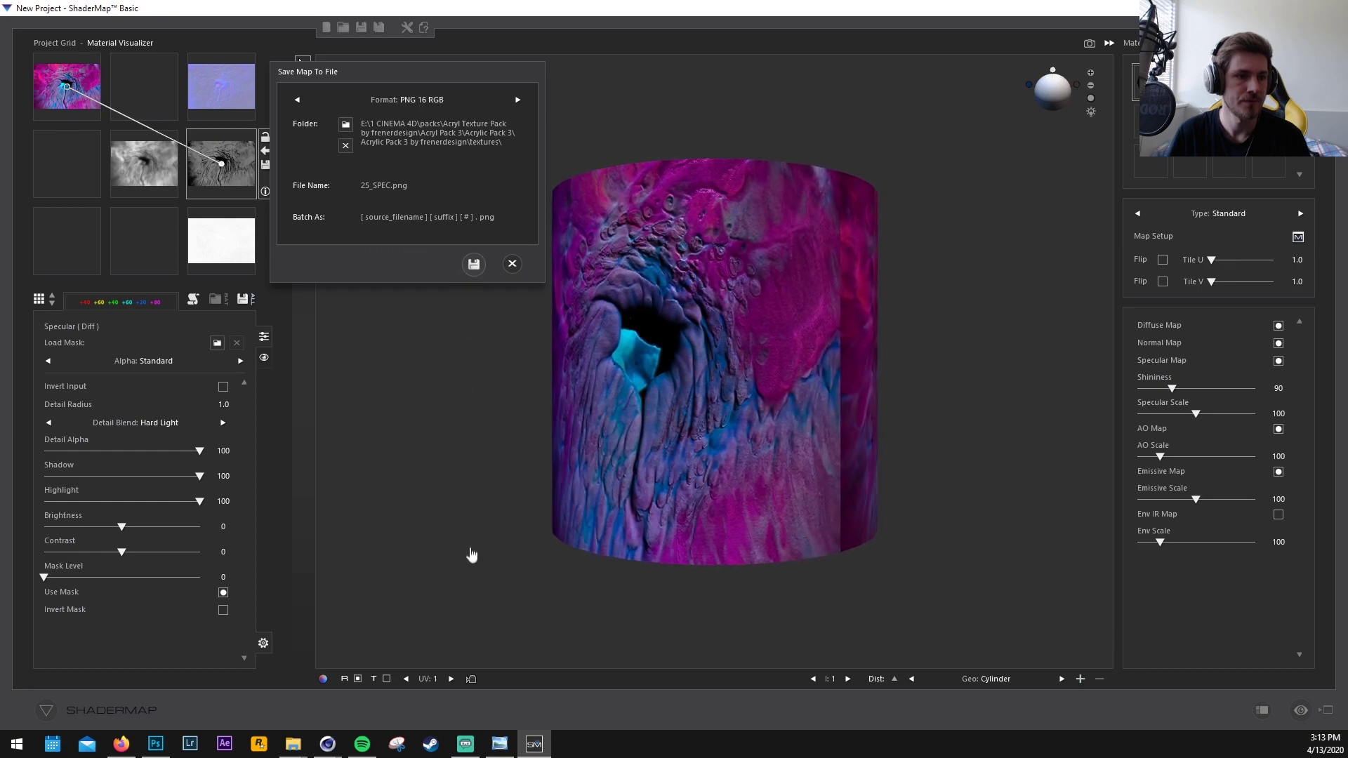
Open 25_DISP.png from the textures folder in Adobe Photoshop CC 2019
{"action": "mouse_move", "coordinate": [293, 743]}
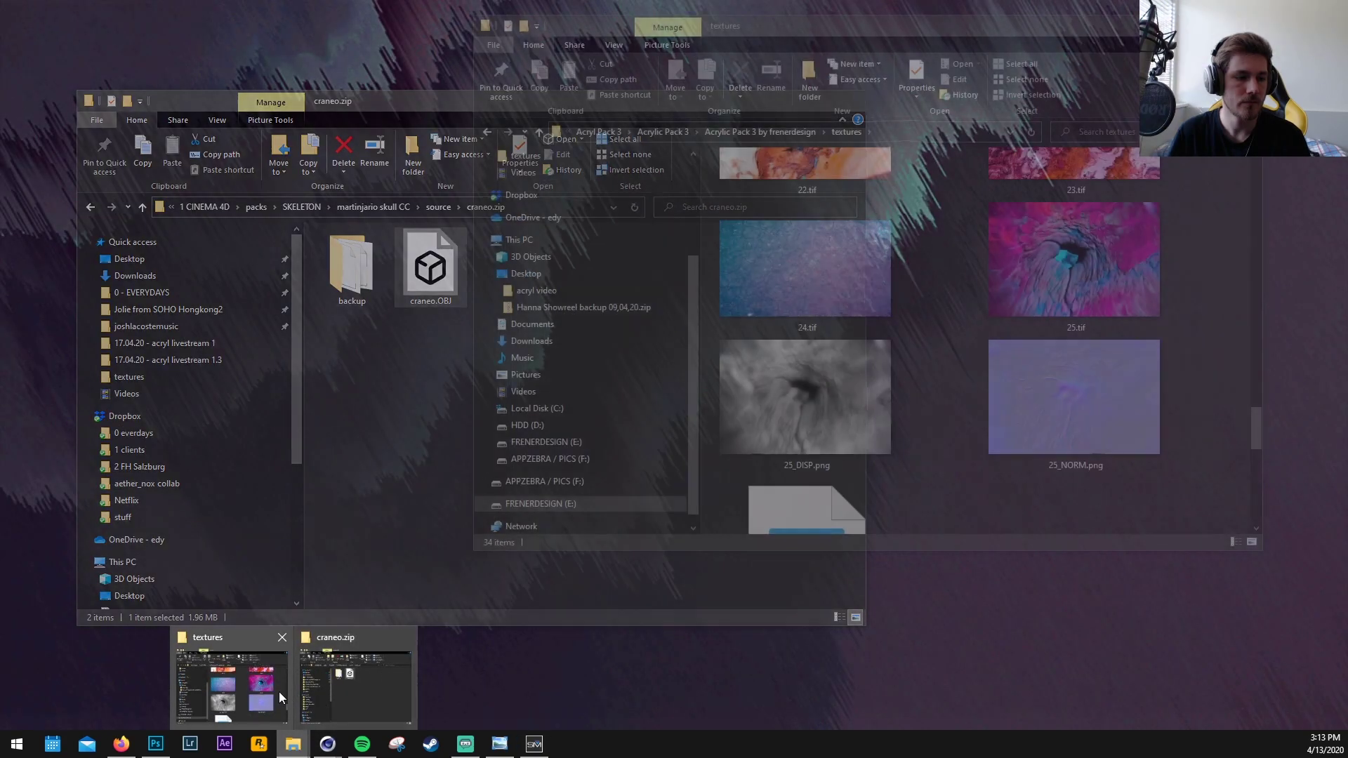
{"action": "left_click", "coordinate": [280, 692]}
{"action": "right_click", "coordinate": [837, 410]}
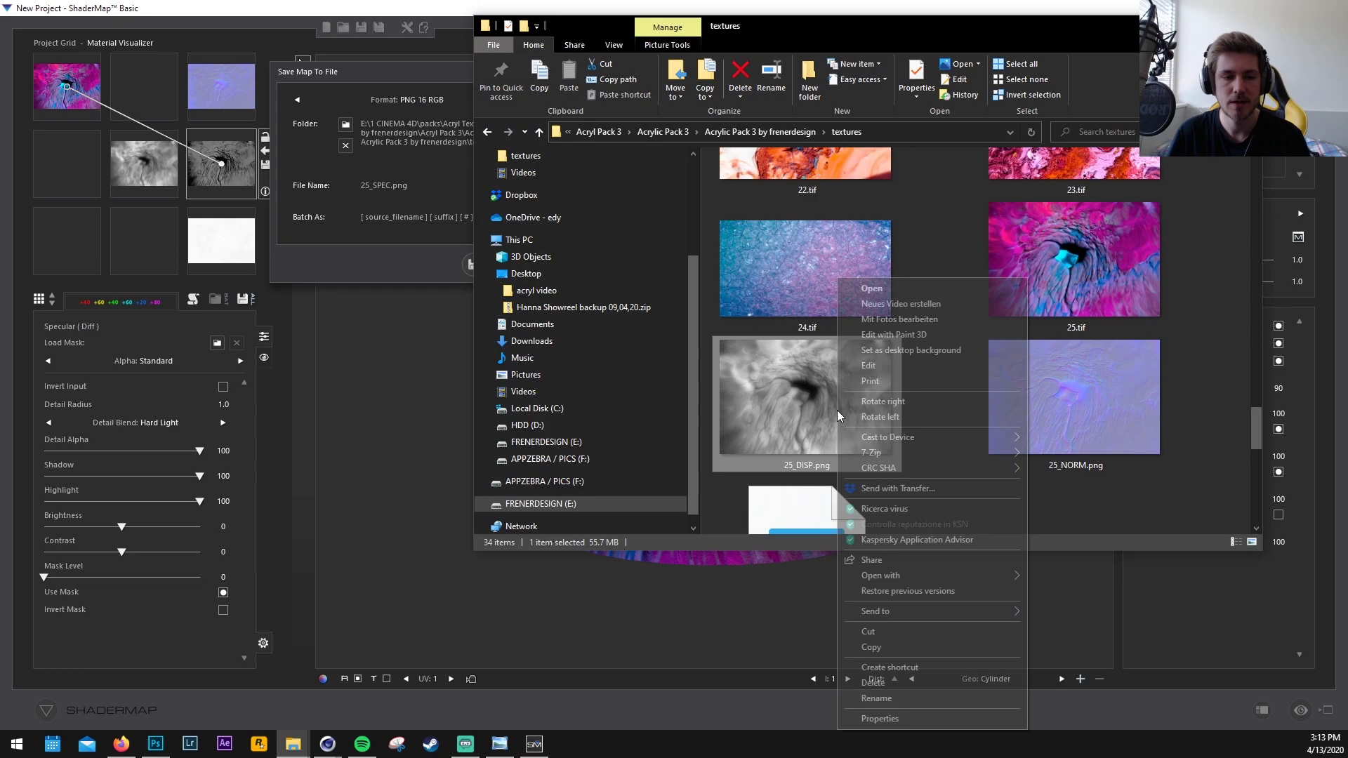
{"action": "mouse_move", "coordinate": [905, 577]}
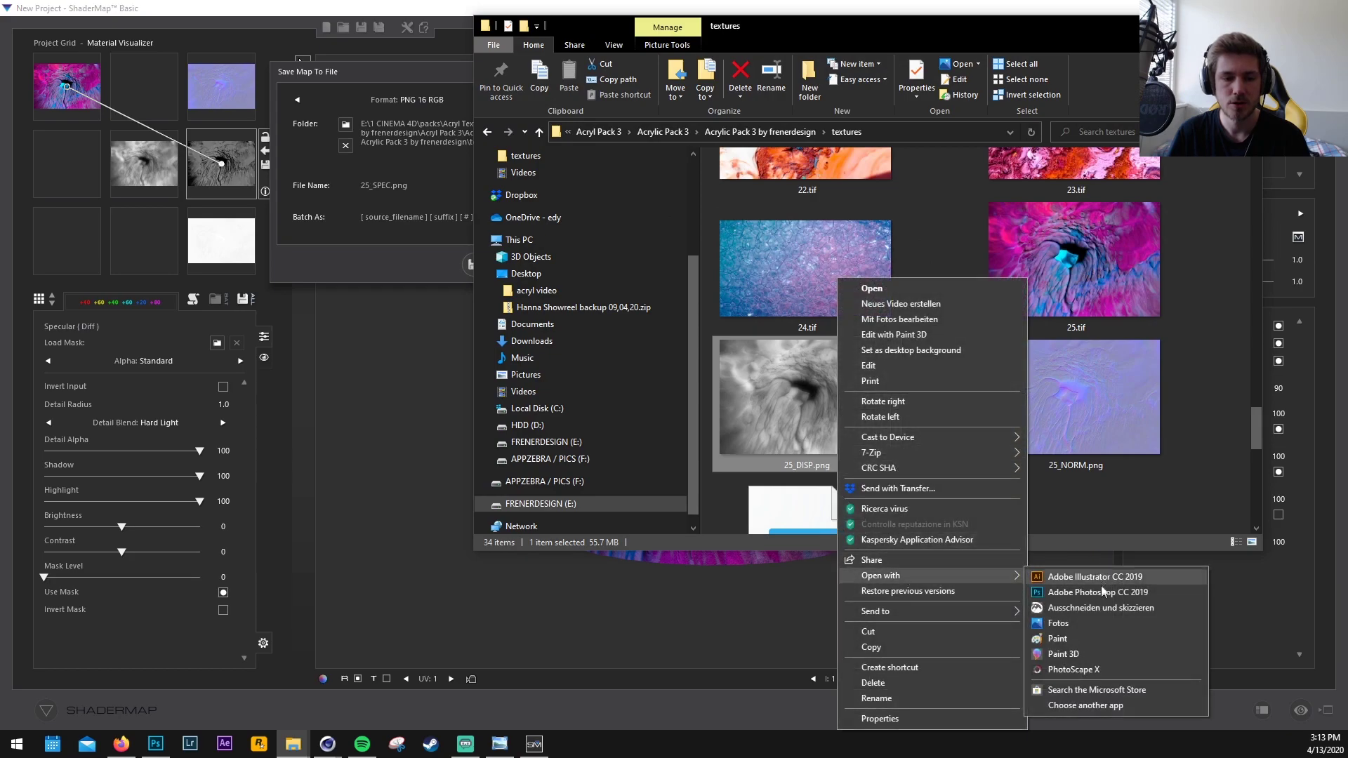
{"action": "left_click", "coordinate": [1011, 591]}
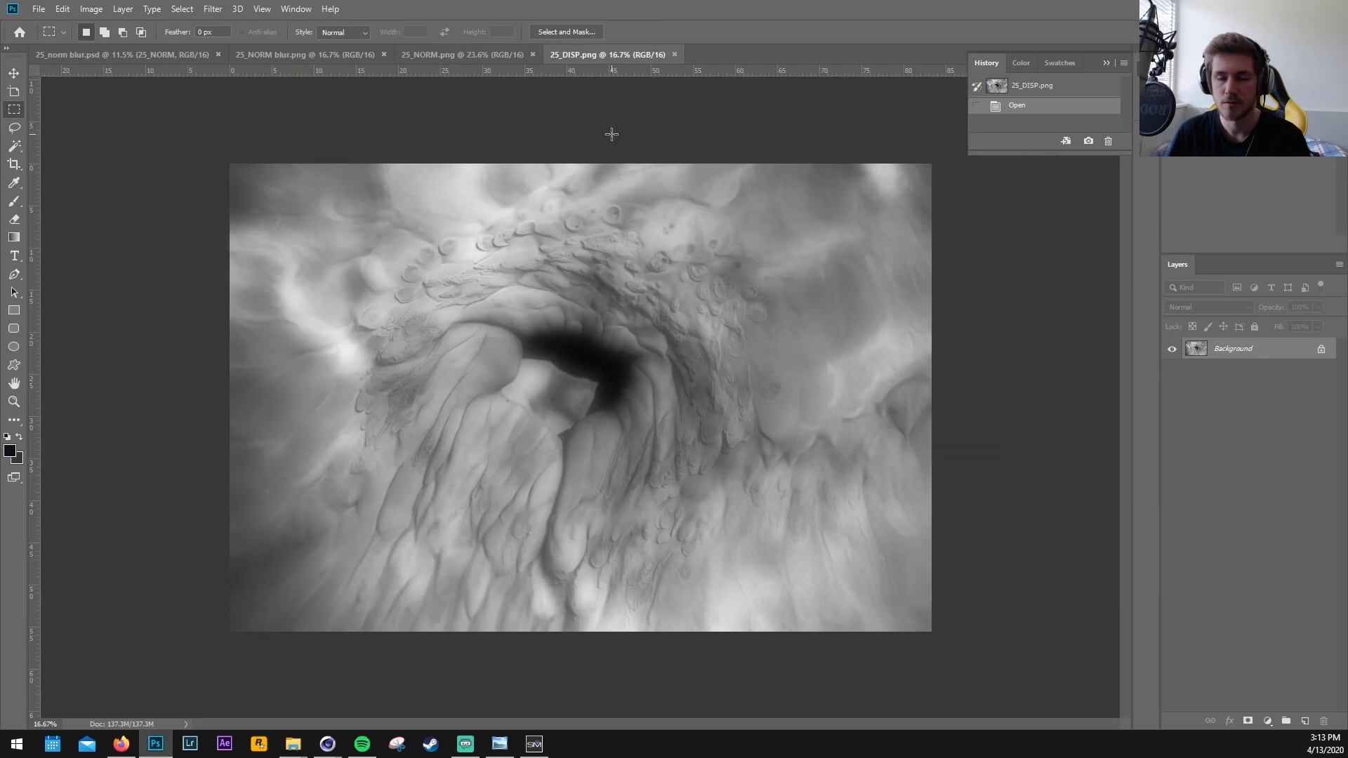
Apply a Gaussian Blur with a radius of 10 pixels to the displacement map and inspect the softened detail
{"action": "left_click", "coordinate": [214, 9]}
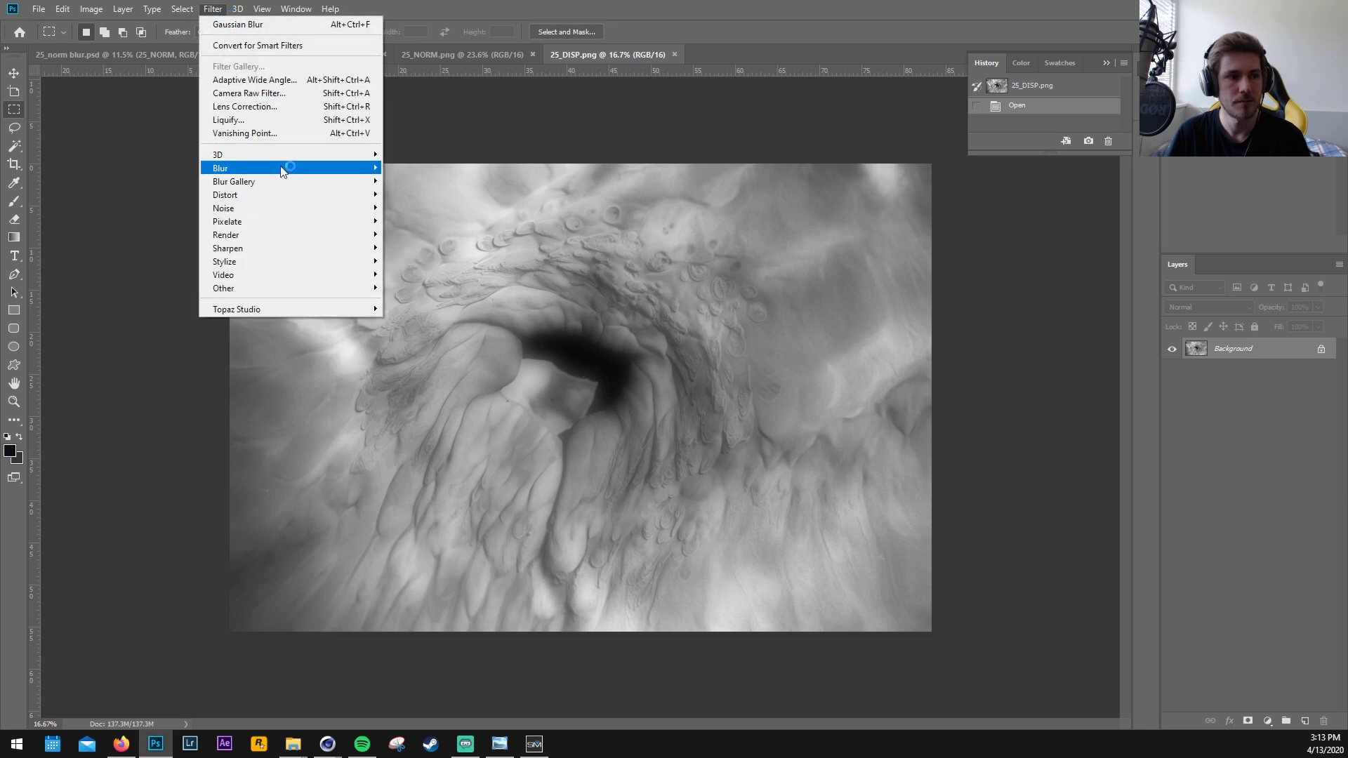
{"action": "mouse_move", "coordinate": [281, 168]}
{"action": "left_click", "coordinate": [418, 221]}
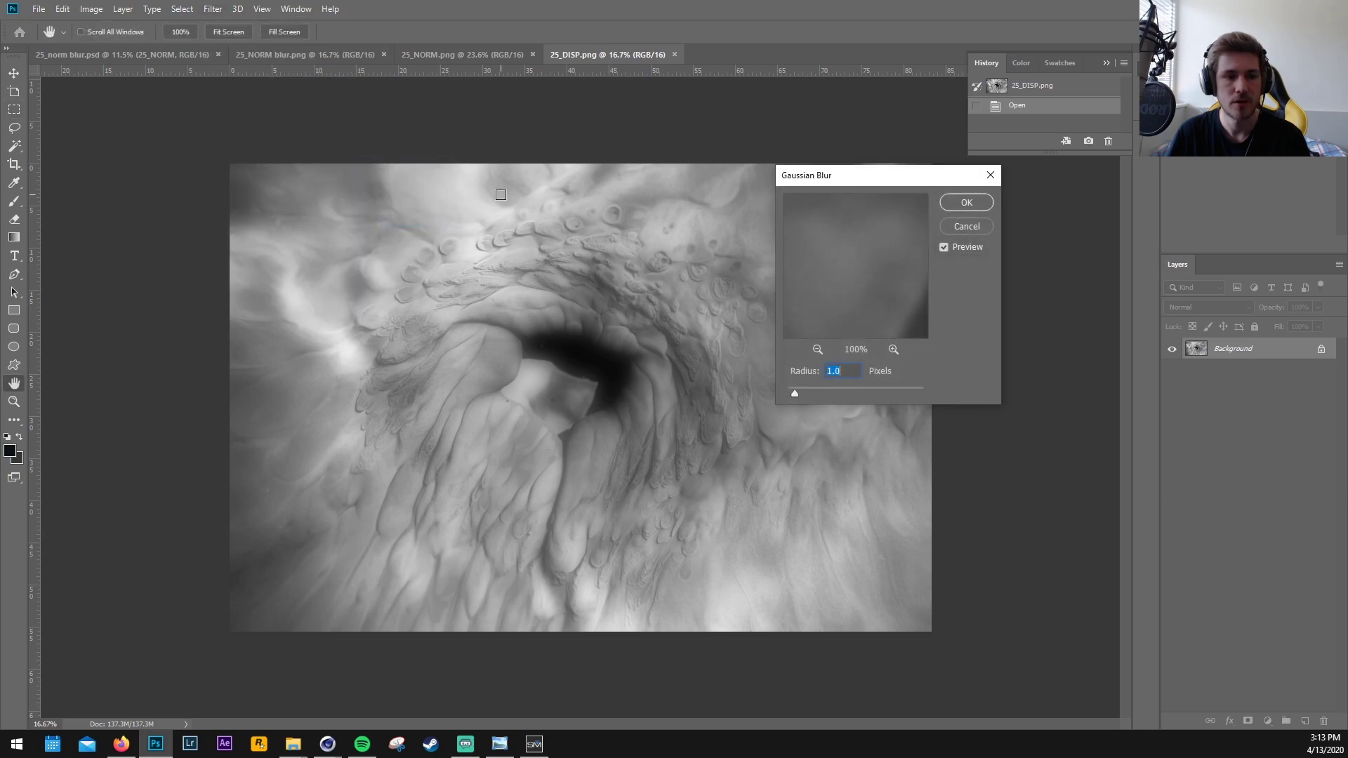
{"action": "type", "text": "10"}
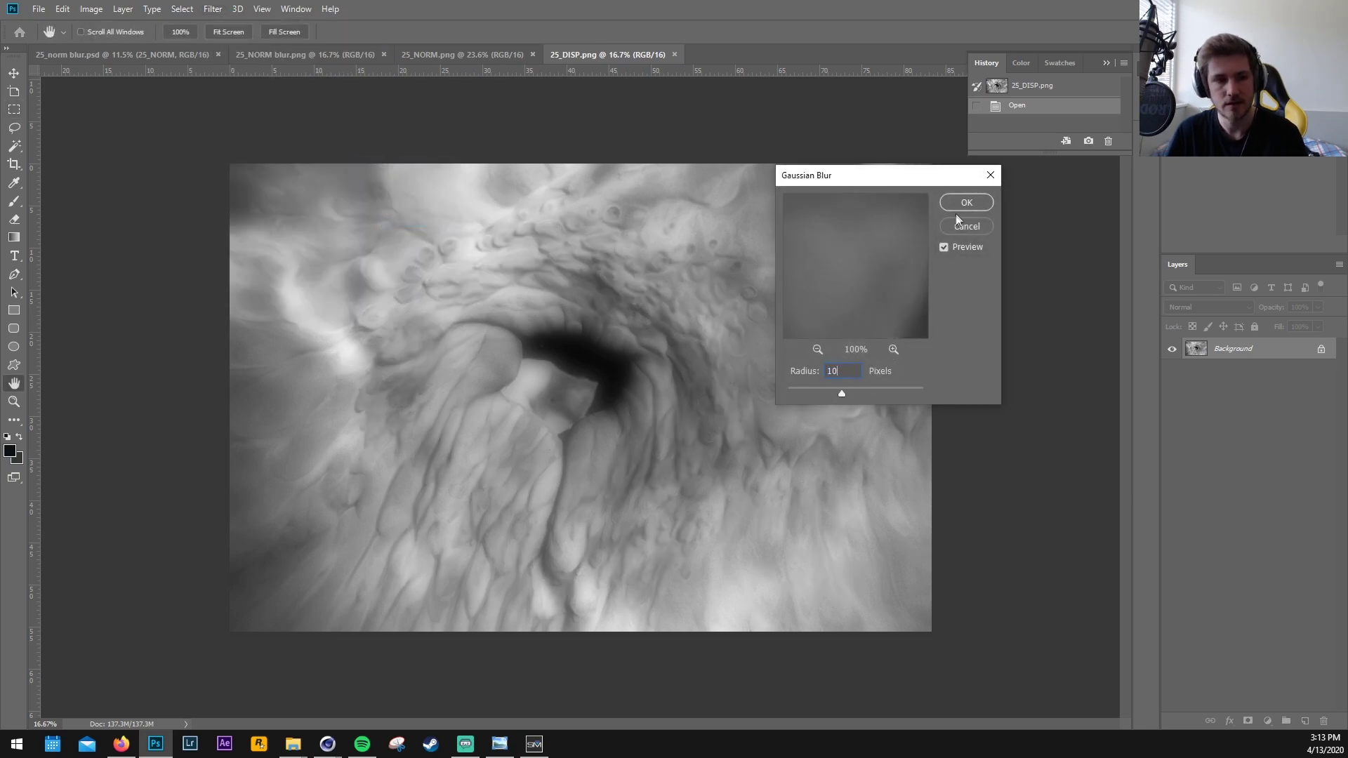
{"action": "left_click", "coordinate": [965, 203]}
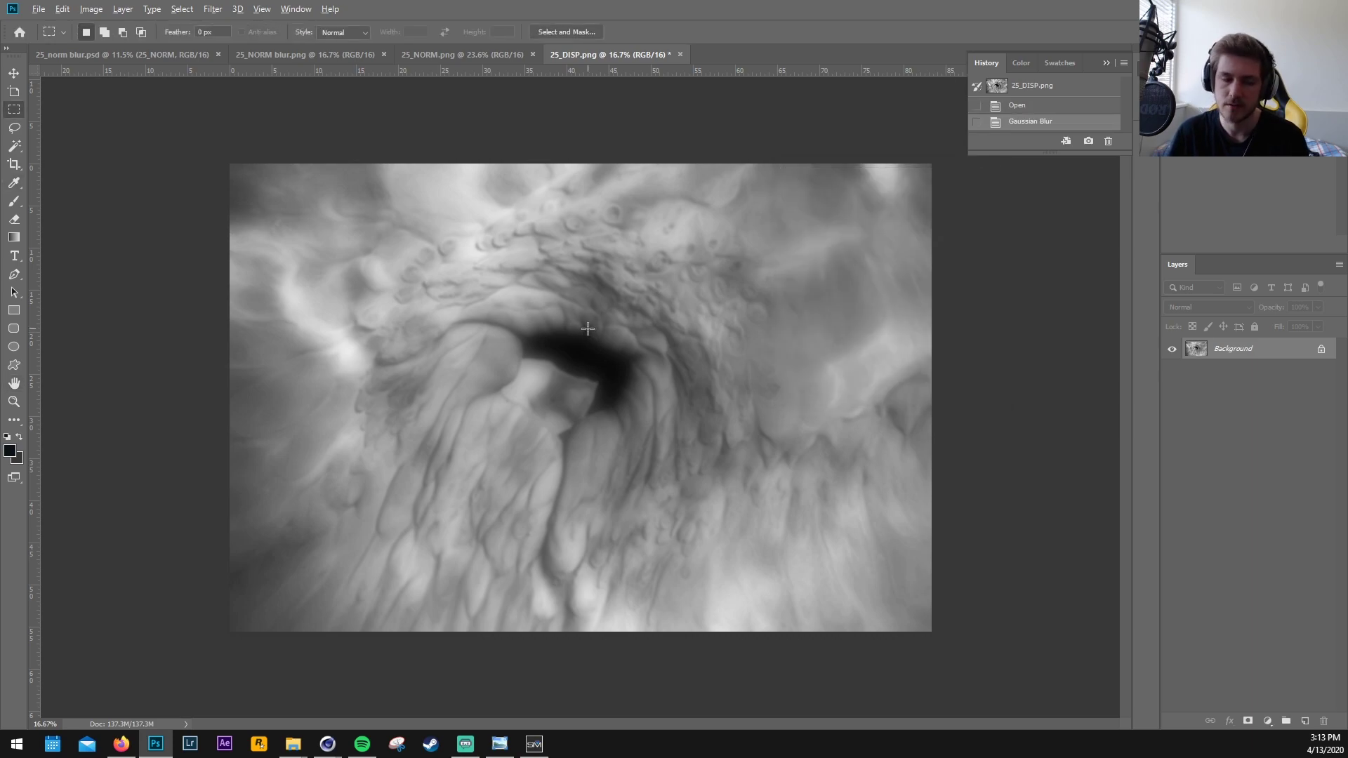
{"action": "scroll", "coordinate": [587, 328], "scroll_direction": "up", "scroll_amount": 3, "text": "alt"}
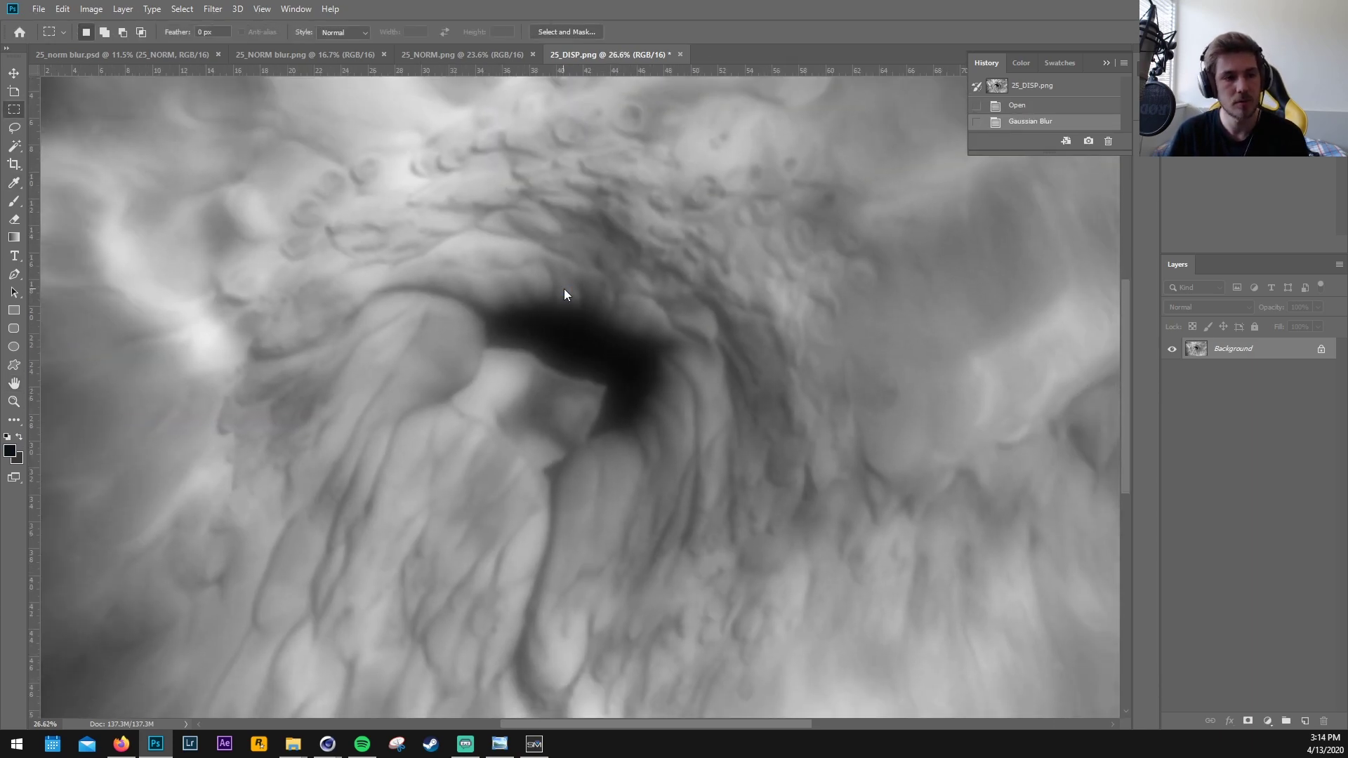
Save the blurred displacement map as a PNG over 25_DISP.png in the textures folder
{"action": "key", "text": "ctrl+shift+s"}
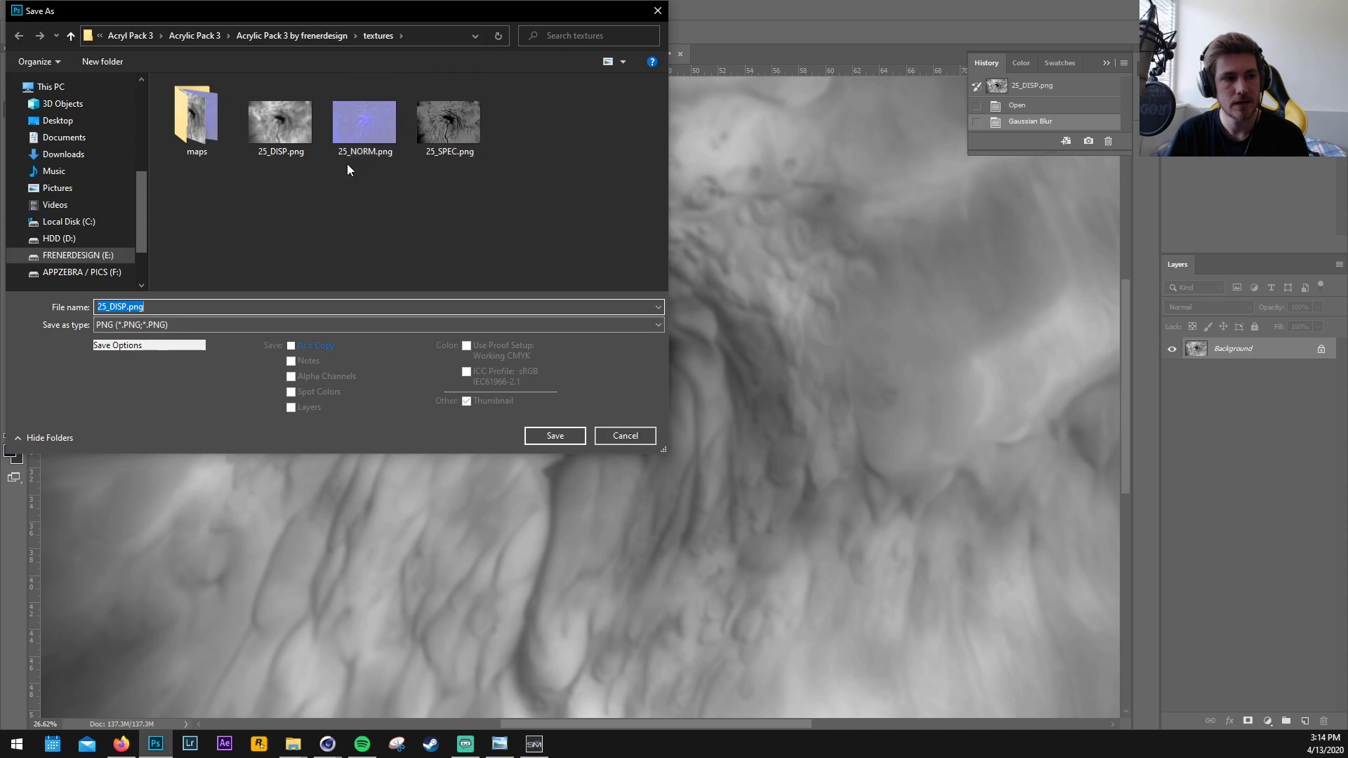
{"action": "double_click", "coordinate": [286, 135]}
{"action": "left_click", "coordinate": [707, 371]}
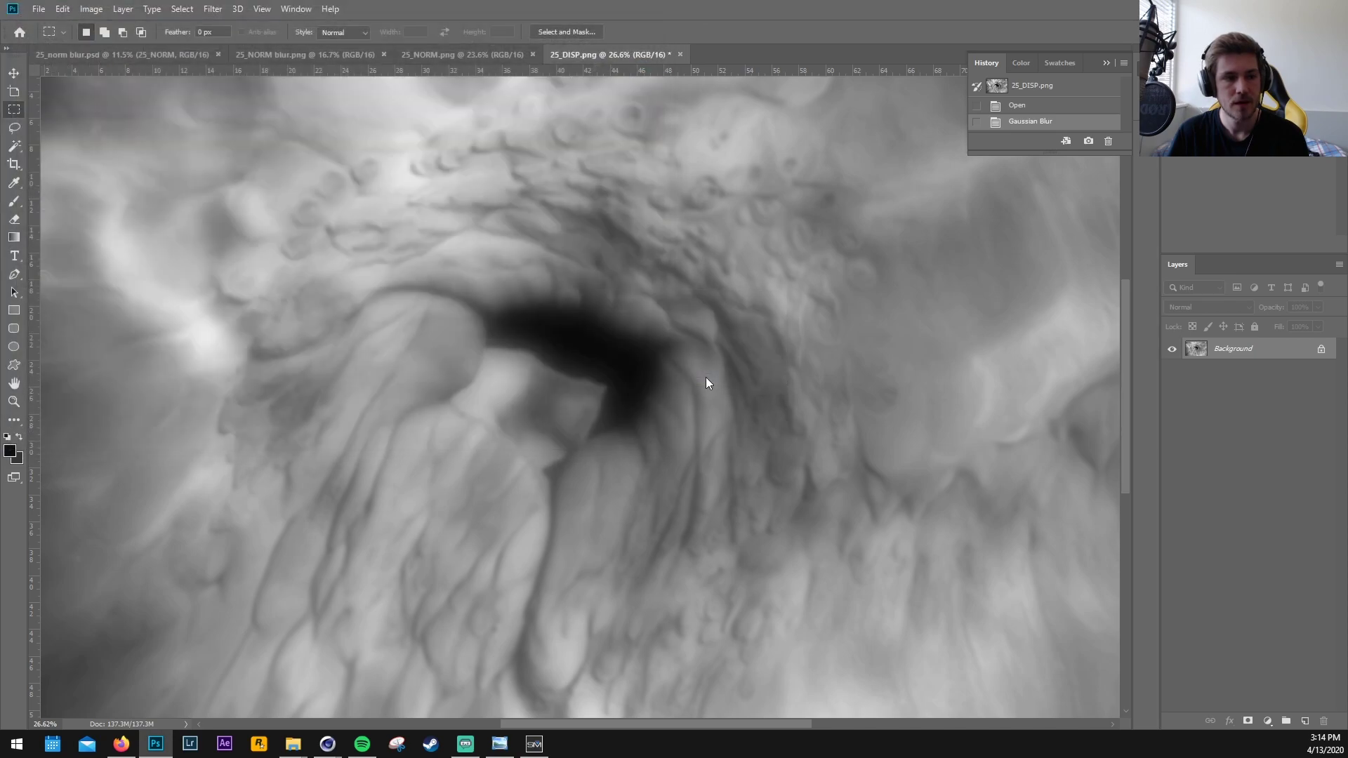
{"action": "left_click", "coordinate": [756, 220]}
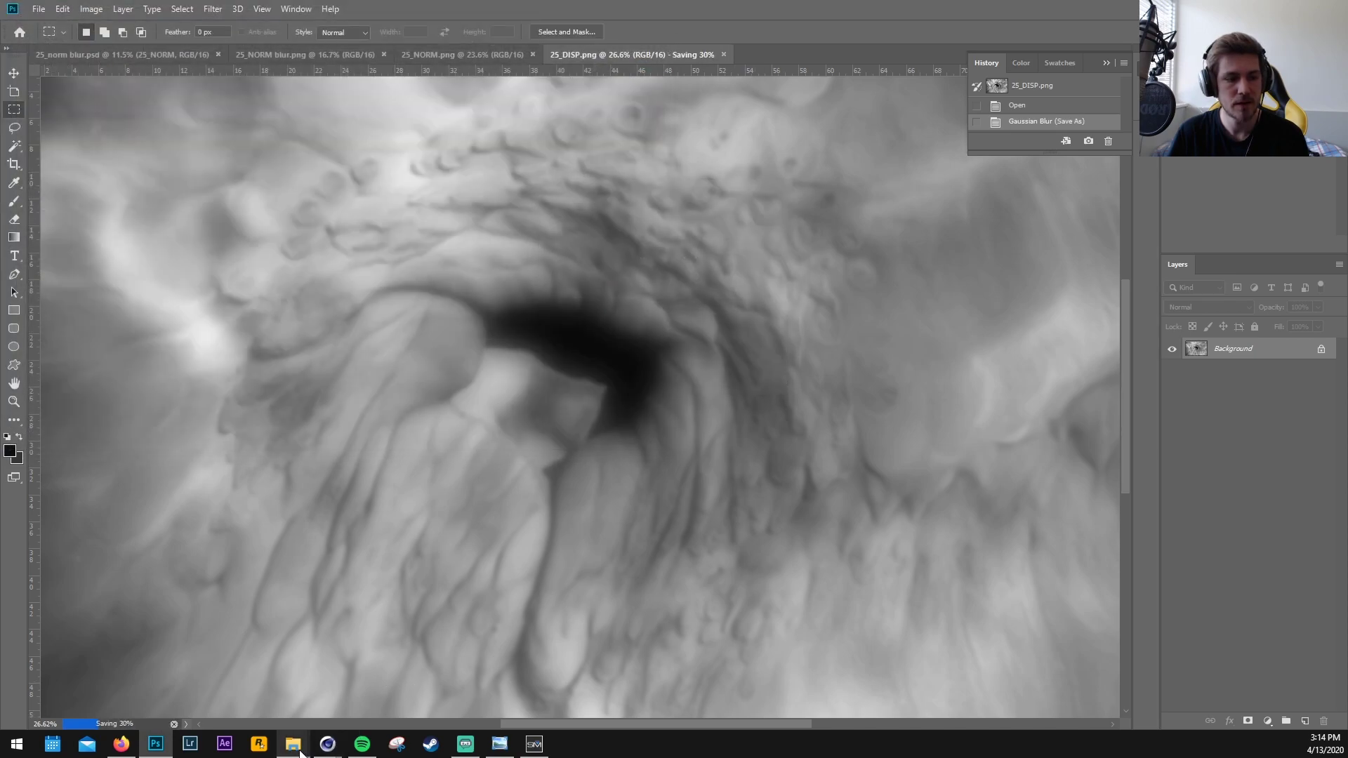
Check the exported 25_SPEC.png in the textures folder and close ShaderMap without saving the project
{"action": "mouse_move", "coordinate": [293, 744]}
{"action": "left_click", "coordinate": [247, 691]}
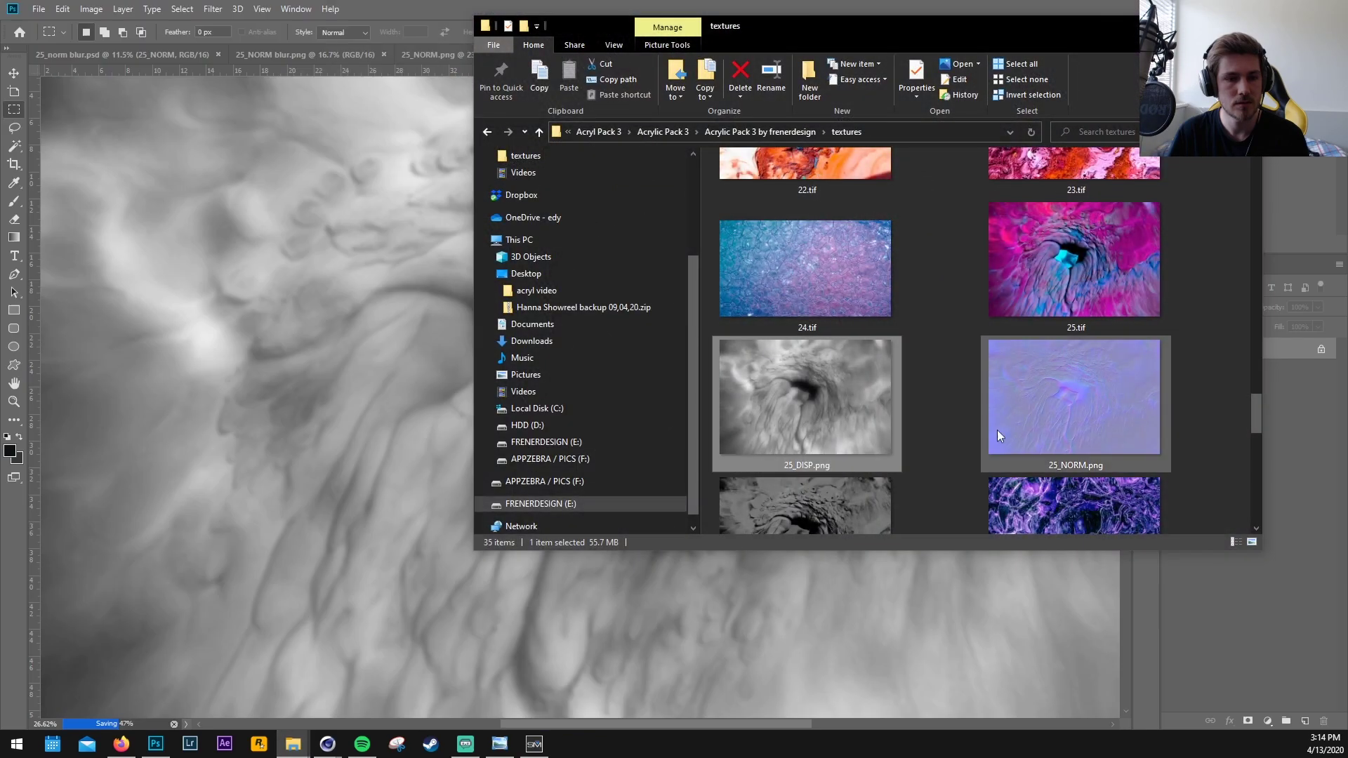
{"action": "left_click", "coordinate": [867, 488]}
{"action": "scroll", "coordinate": [866, 489], "scroll_direction": "down", "scroll_amount": 3}
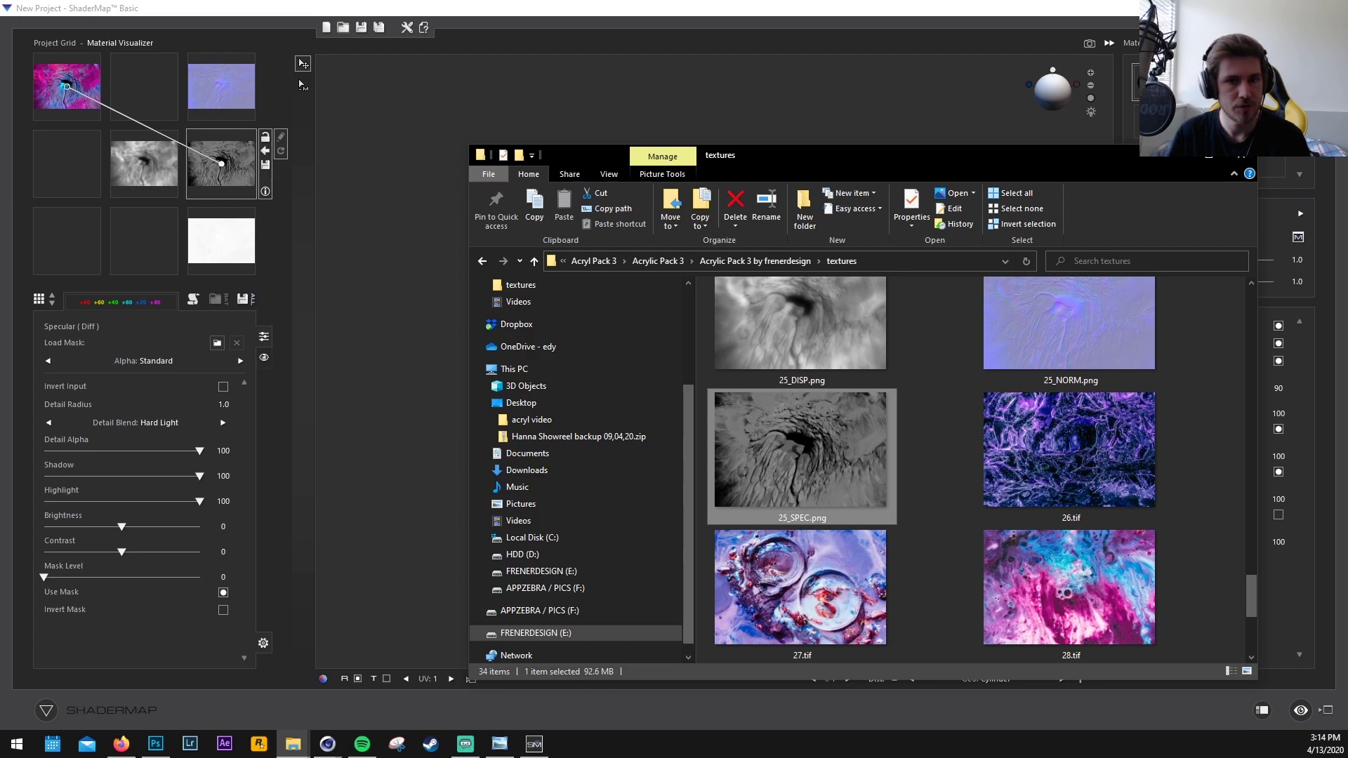
{"action": "left_click", "coordinate": [1331, 7]}
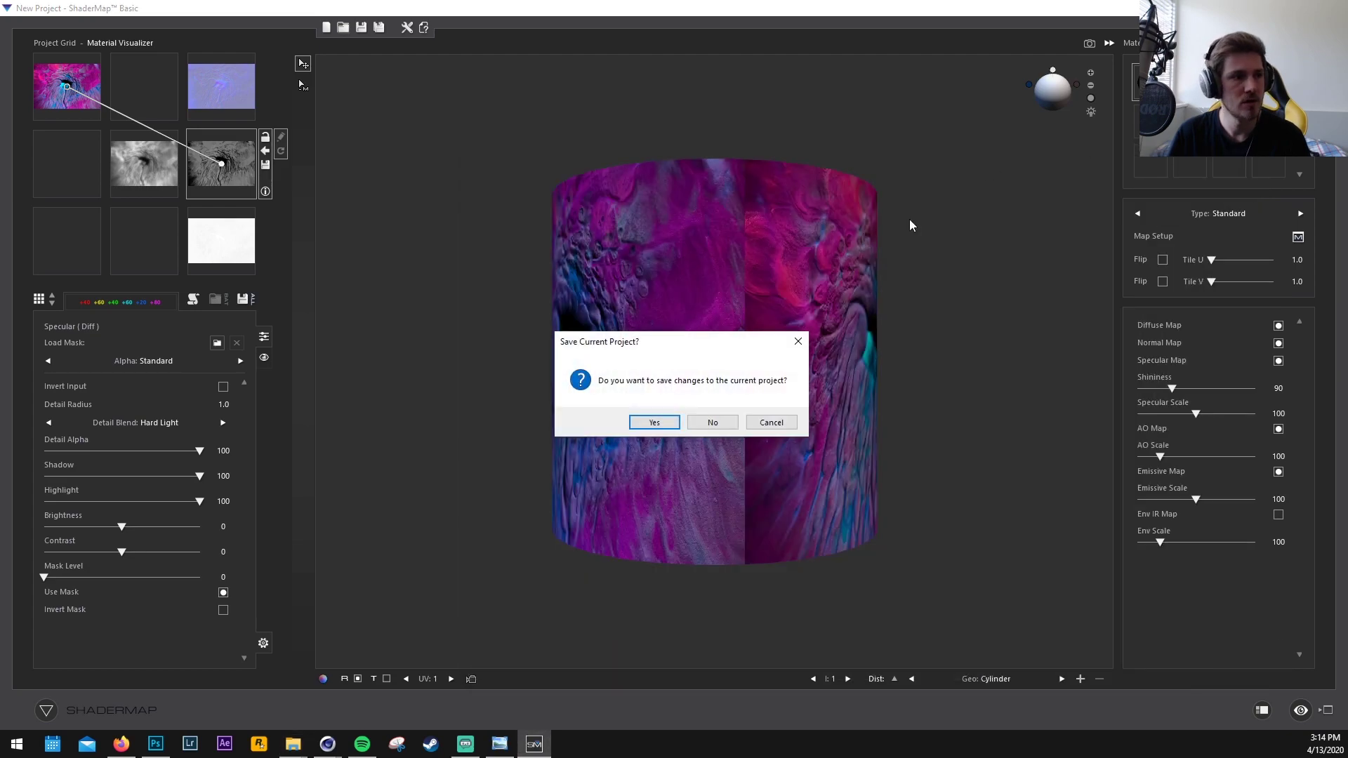
{"action": "left_click", "coordinate": [712, 421]}
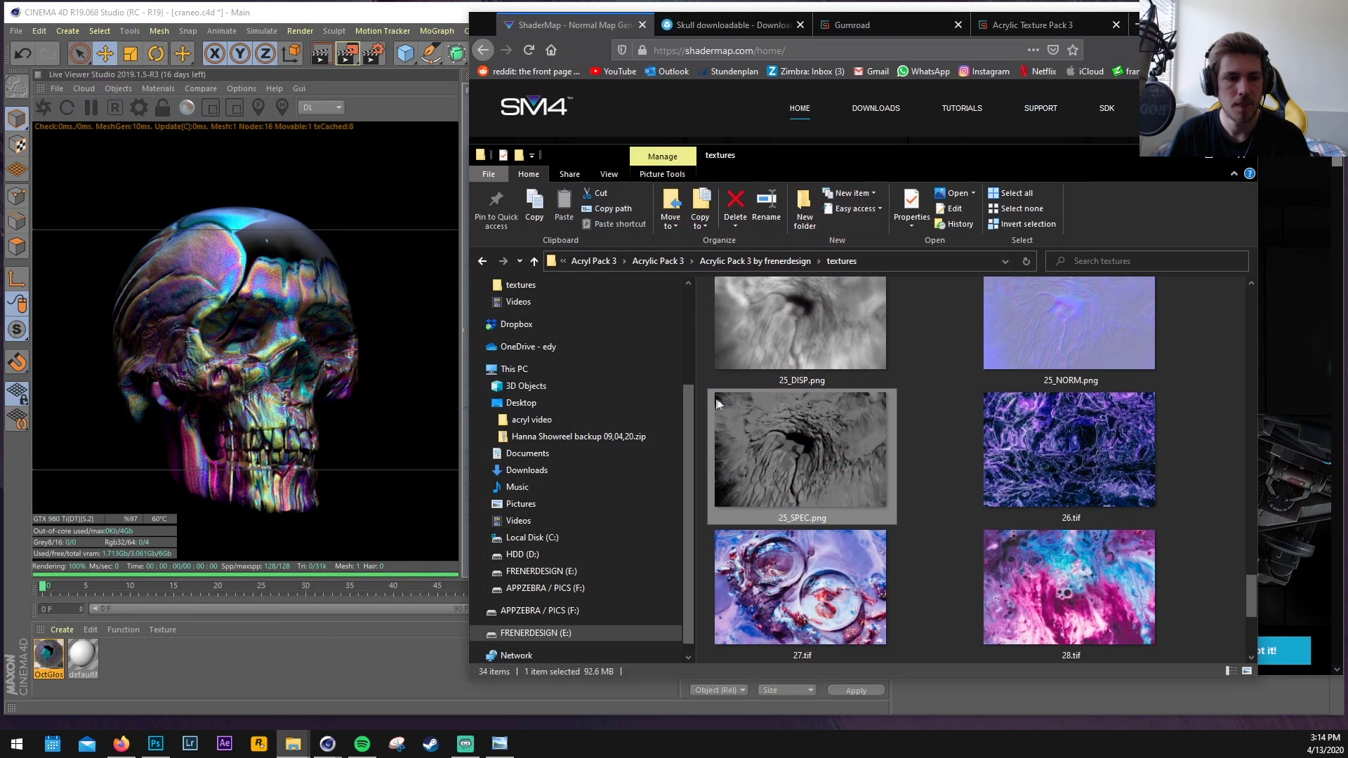
Review the displacement, normal and specular maps alongside the original 25.tif in the textures folder
{"action": "left_click", "coordinate": [1050, 343]}
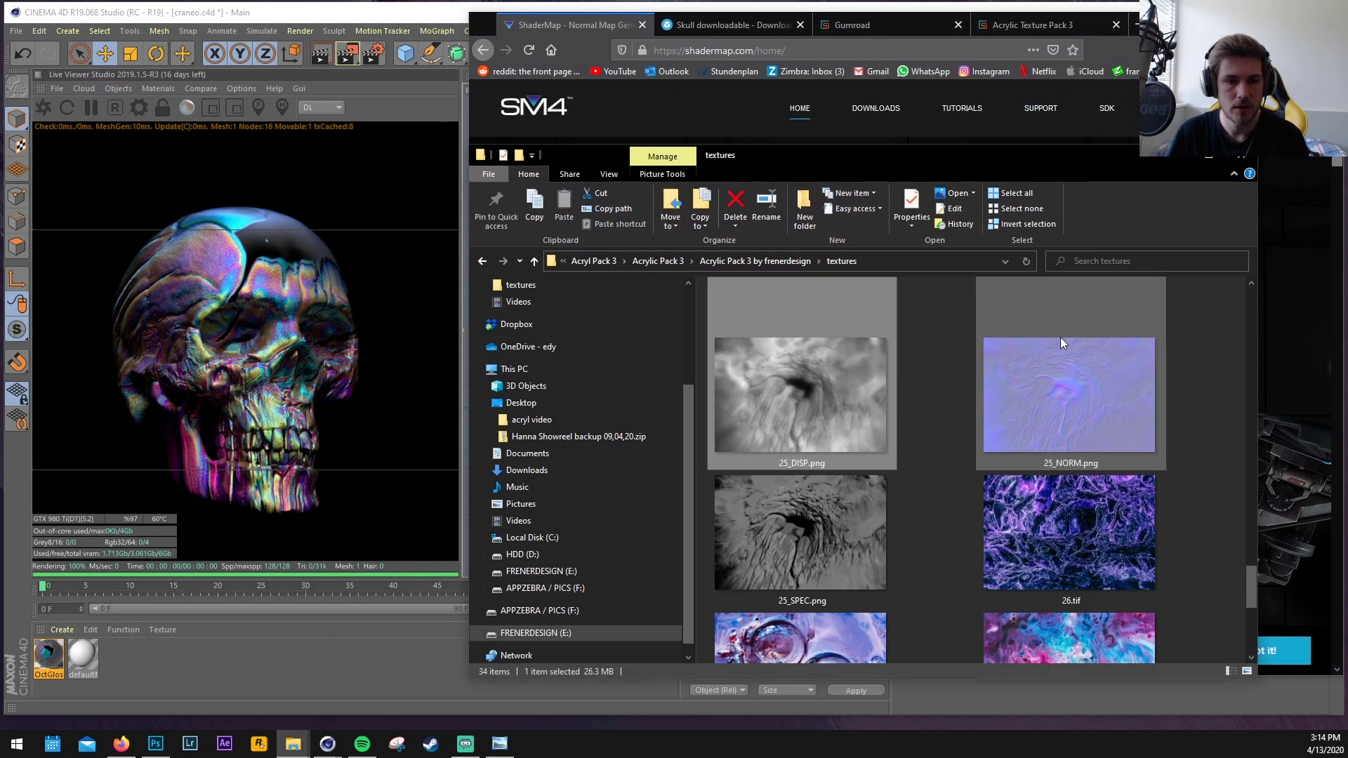
{"action": "left_click", "coordinate": [1059, 337]}
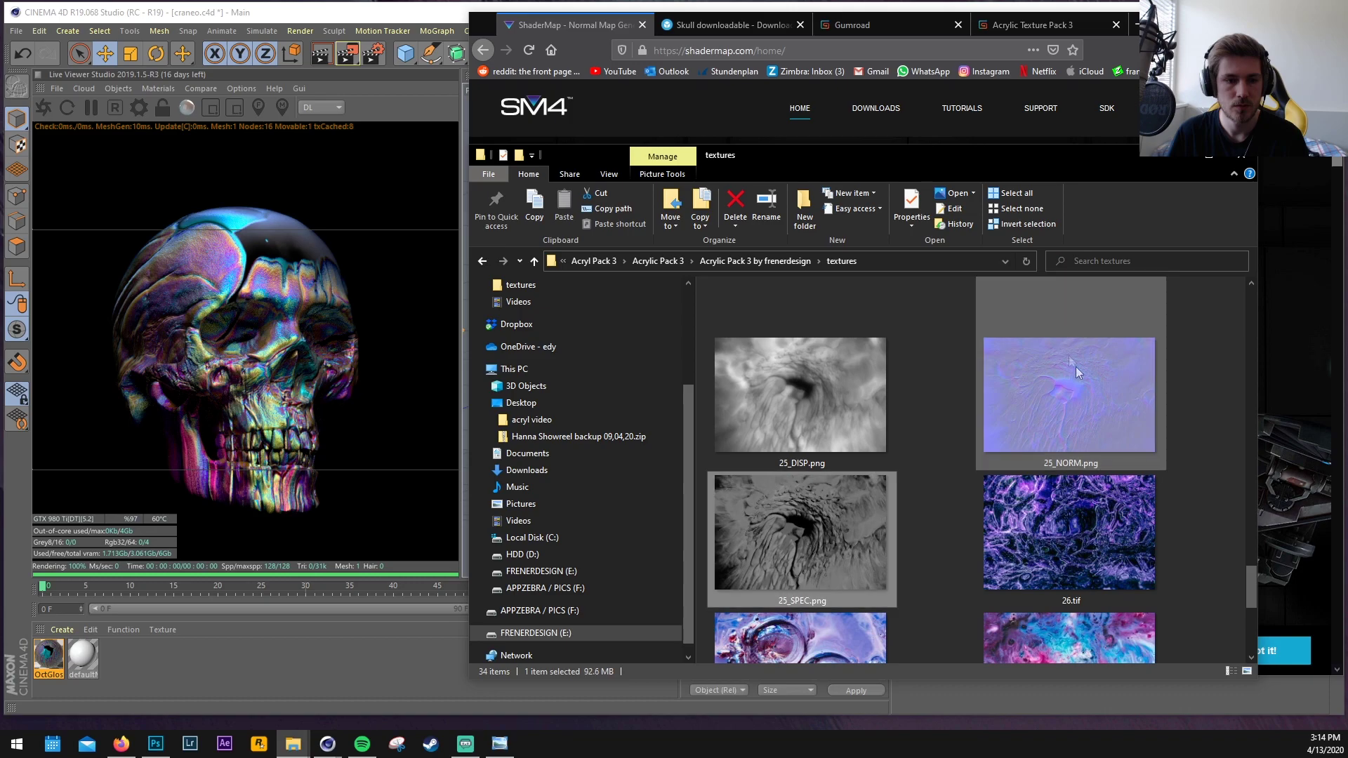
{"action": "scroll", "coordinate": [1098, 394], "scroll_direction": "up", "scroll_amount": 1}
{"action": "left_click", "coordinate": [1106, 376]}
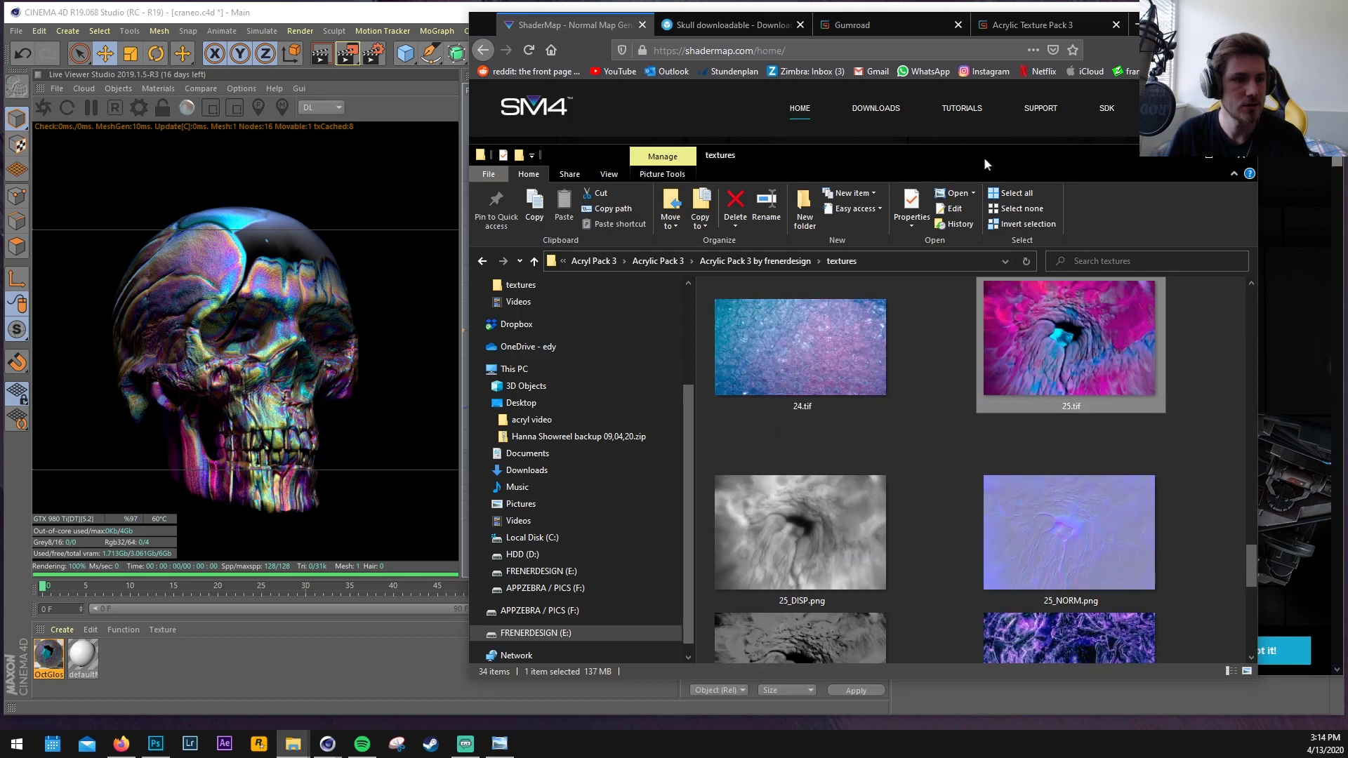
Move the textures folder window aside and look over the Skull downloadable model page on Sketchfab
{"action": "left_click_drag", "start_coordinate": [898, 157], "coordinate": [828, 125]}
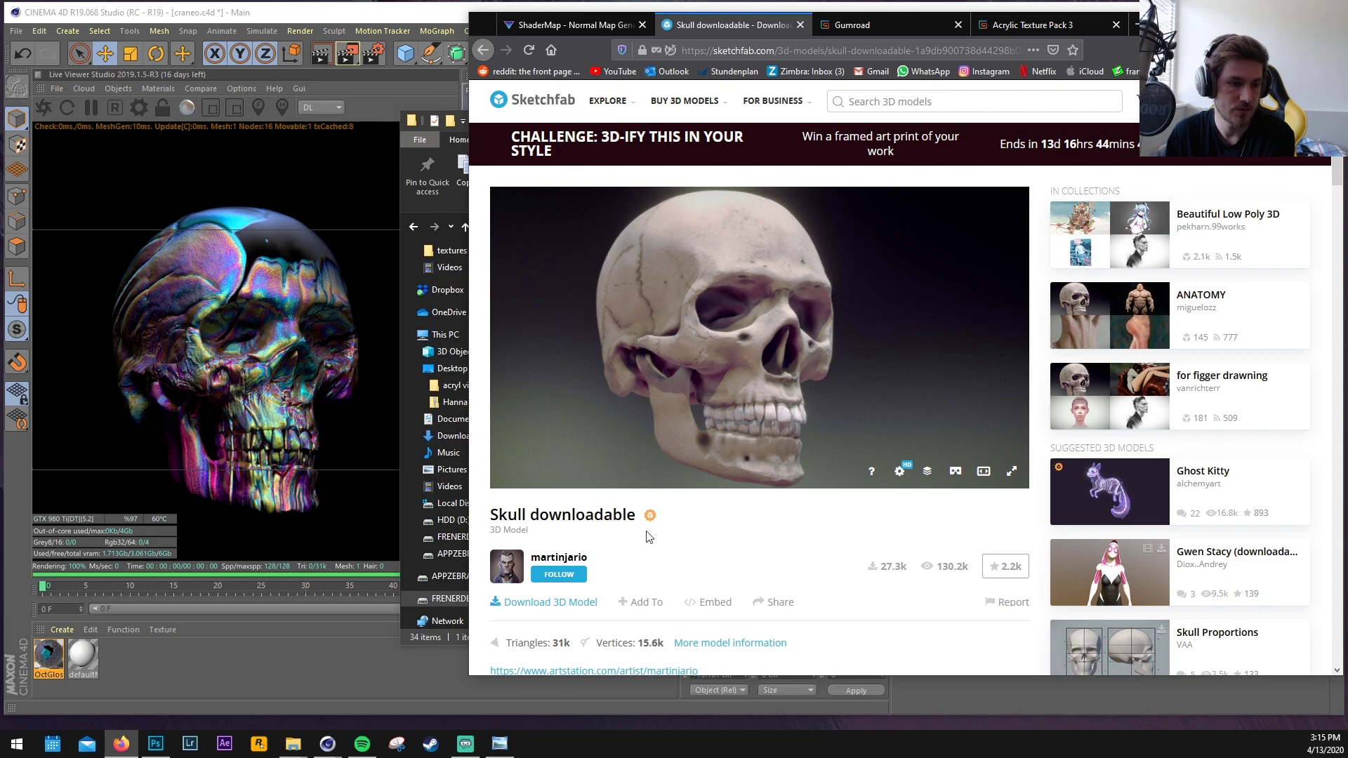
{"action": "scroll", "coordinate": [646, 534], "scroll_direction": "down", "scroll_amount": 2}
{"action": "scroll", "coordinate": [656, 537], "scroll_direction": "up", "scroll_amount": 1}
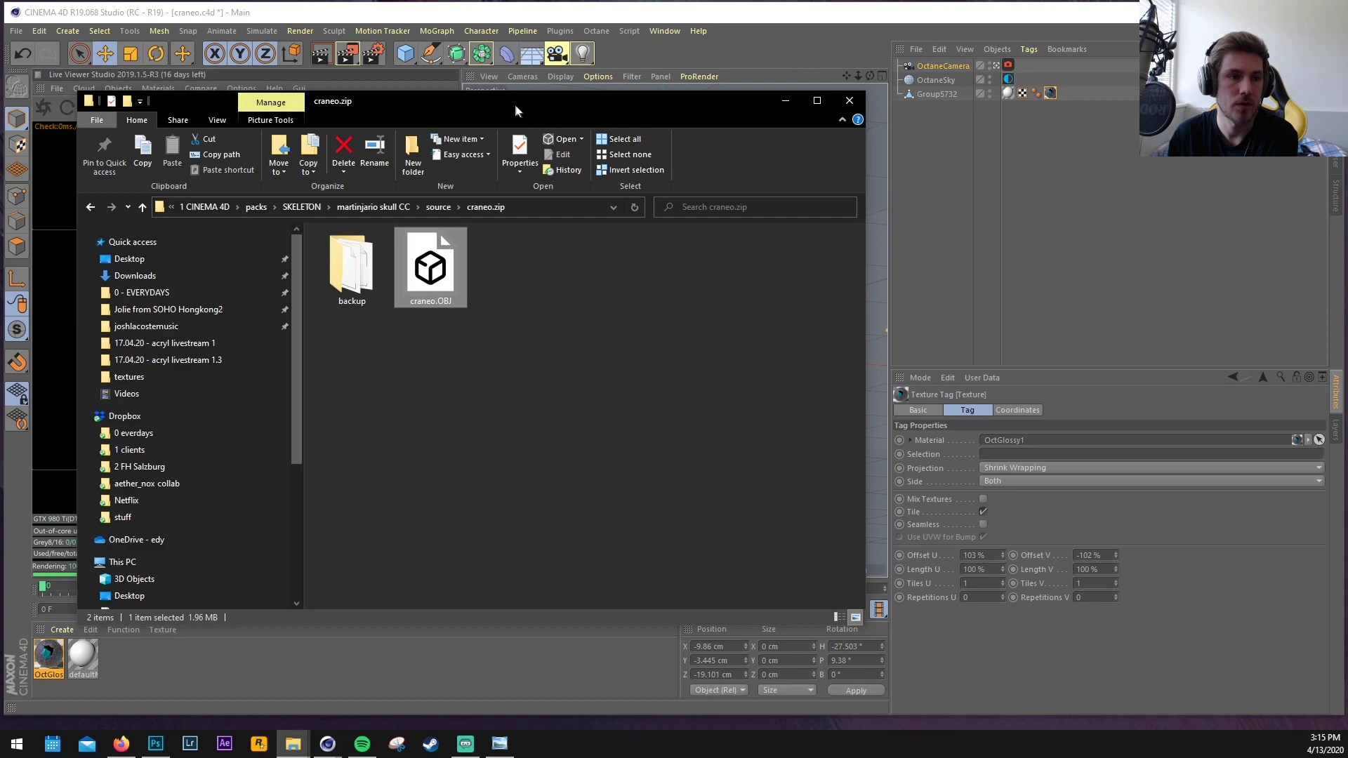
Create a new Cinema 4D project and import craneo.OBJ from the craneo.zip folder into it
{"action": "left_click_drag", "start_coordinate": [515, 104], "coordinate": [897, 166]}
{"action": "left_click", "coordinate": [16, 31]}
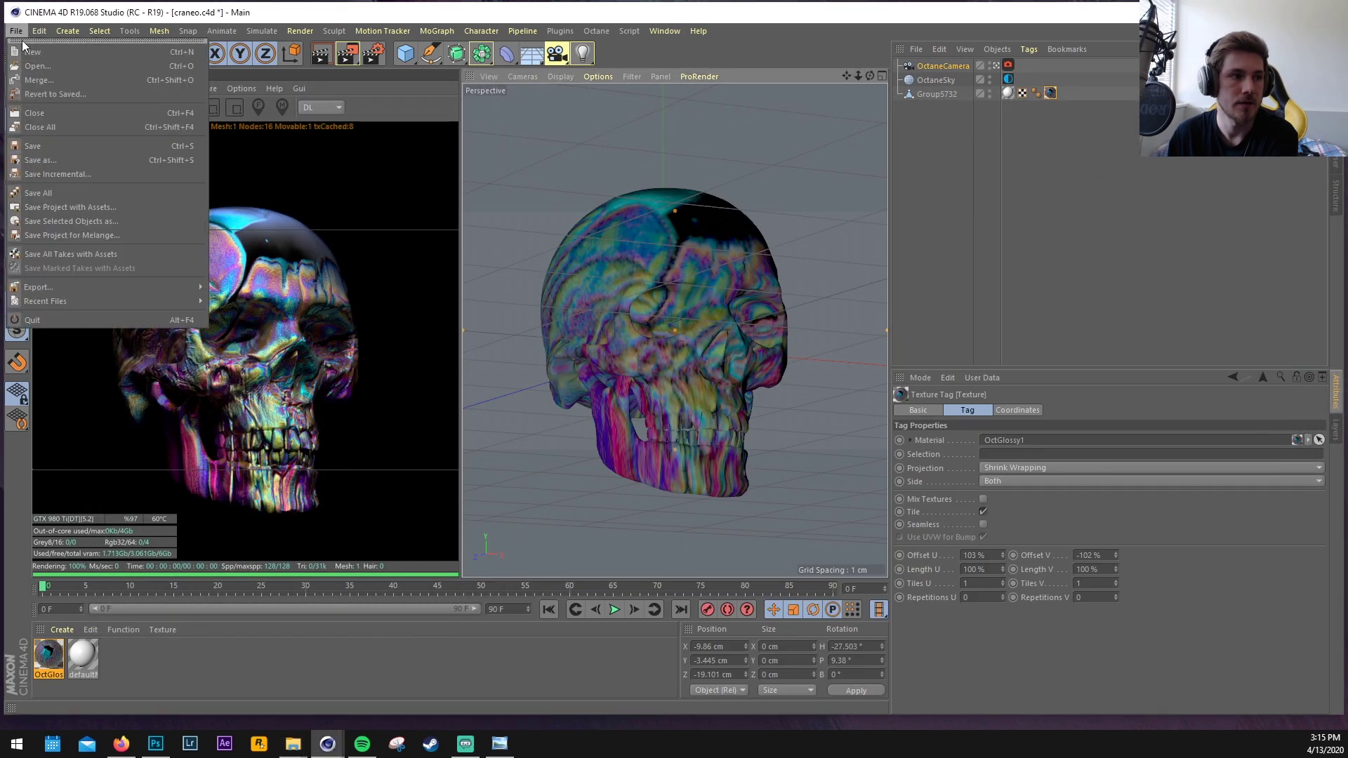
{"action": "left_click", "coordinate": [30, 47]}
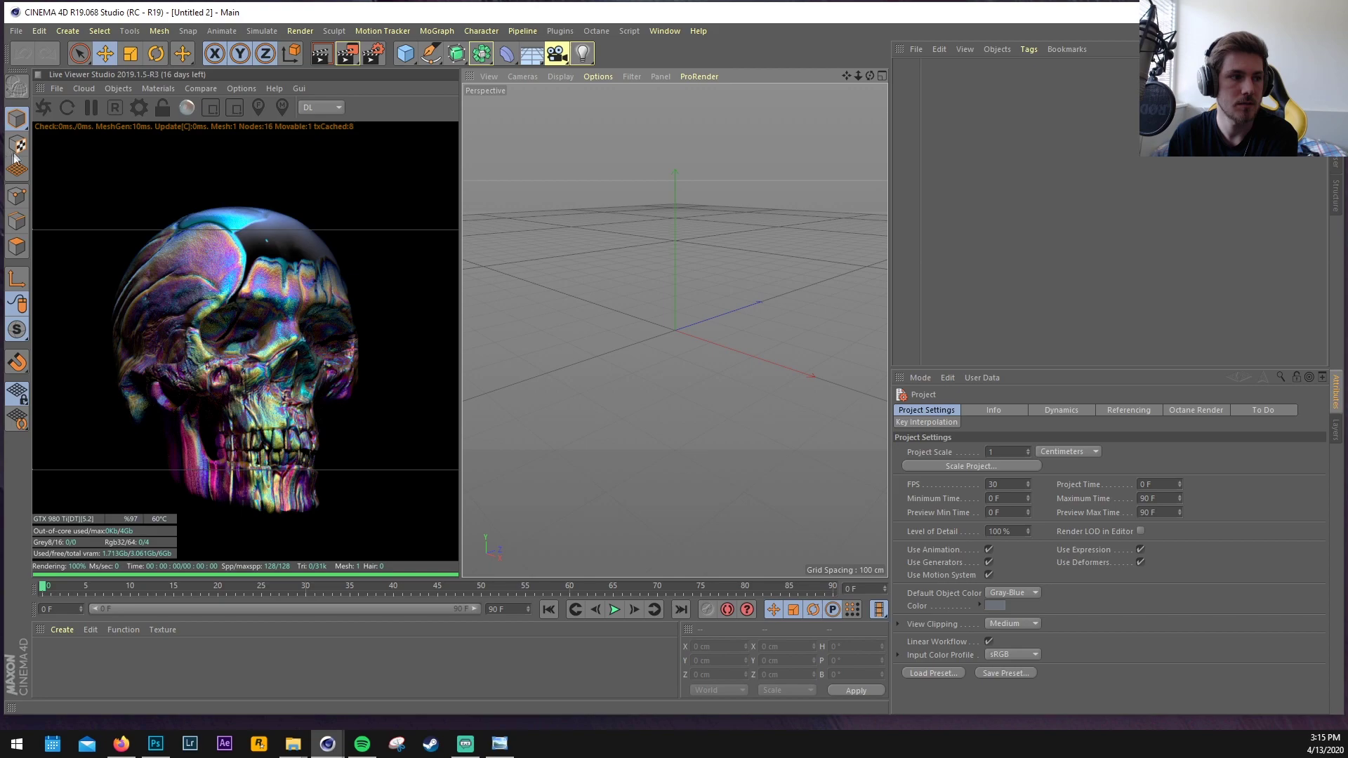
{"action": "left_click", "coordinate": [294, 744]}
{"action": "left_click", "coordinate": [351, 679]}
{"action": "left_click_drag", "start_coordinate": [911, 357], "coordinate": [752, 105]}
{"action": "left_click", "coordinate": [738, 328]}
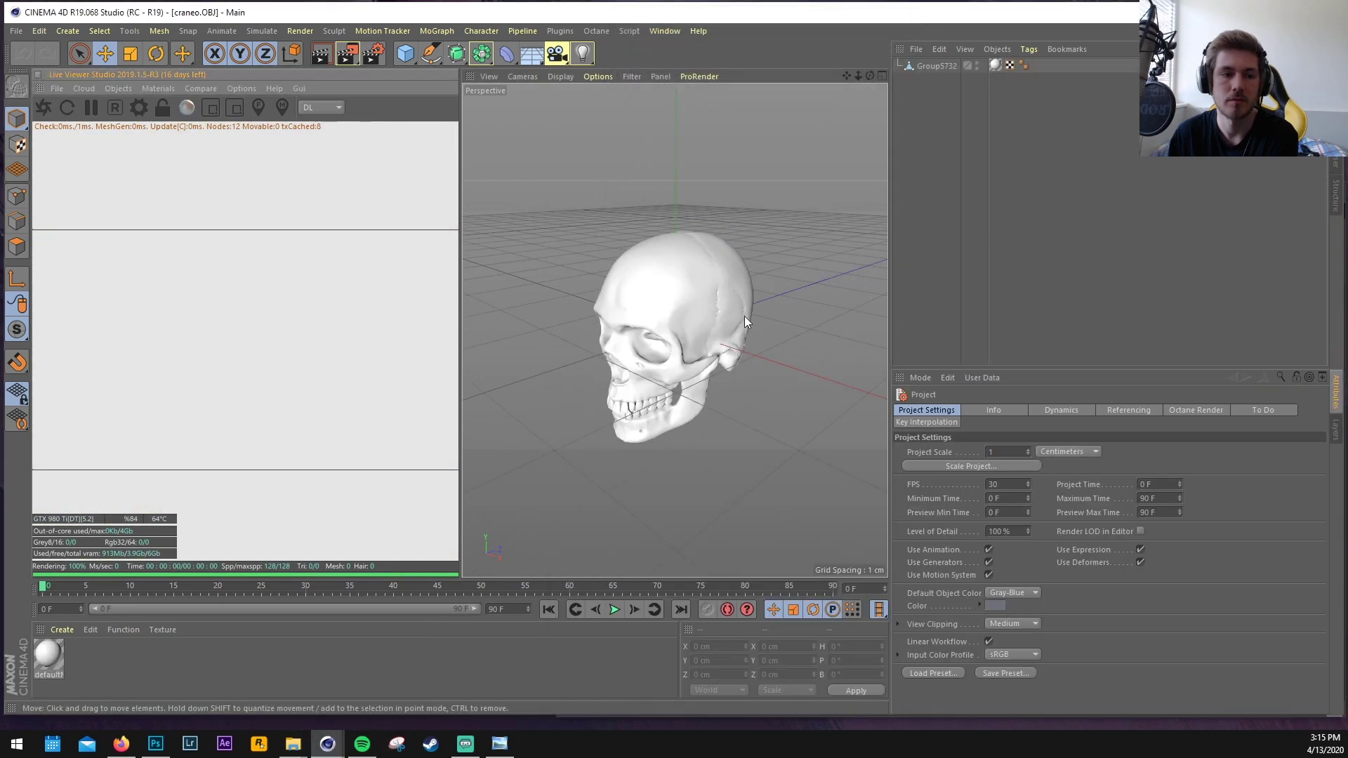
Add a default 200 cm cube as size reference and scale the skull uniformly in Object mode to about 395 cm tall
{"action": "left_click", "coordinate": [405, 53]}
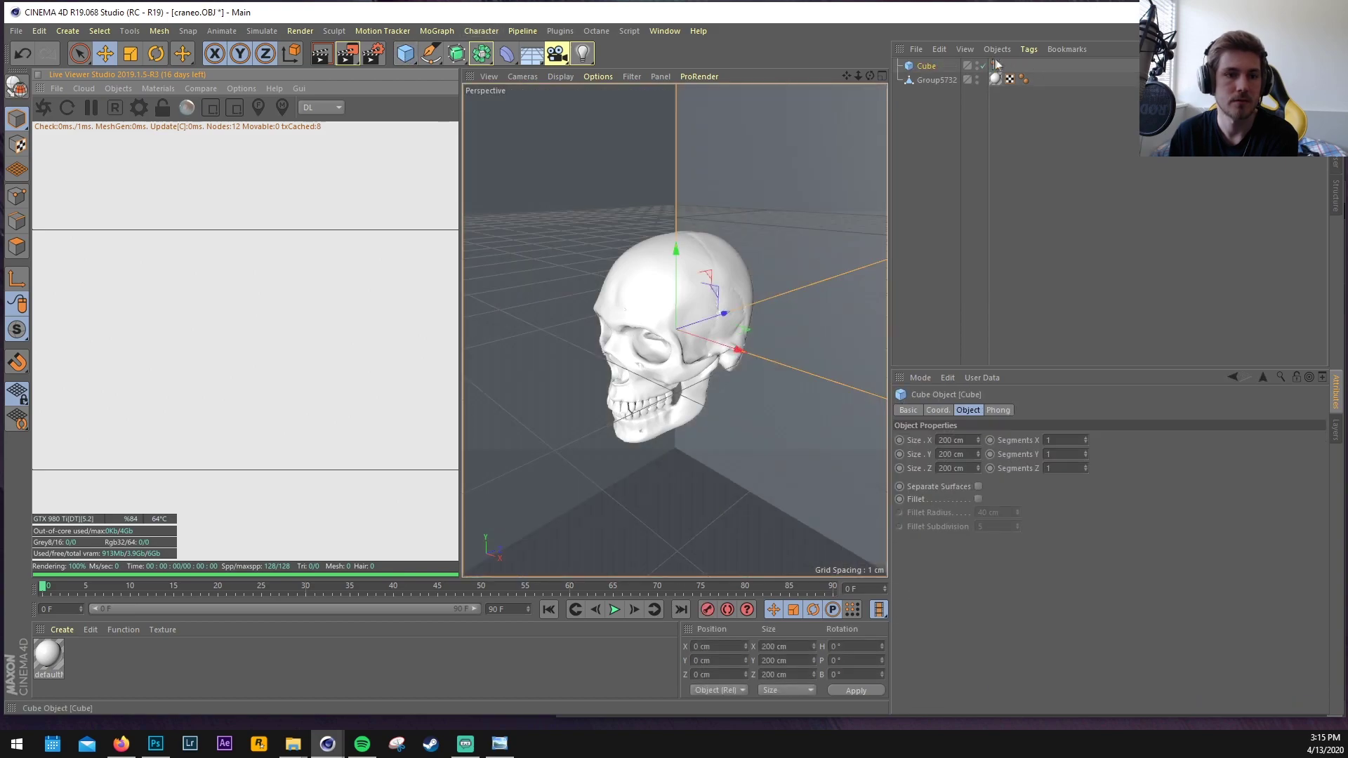
{"action": "left_click_drag", "start_coordinate": [857, 76], "coordinate": [758, 76]}
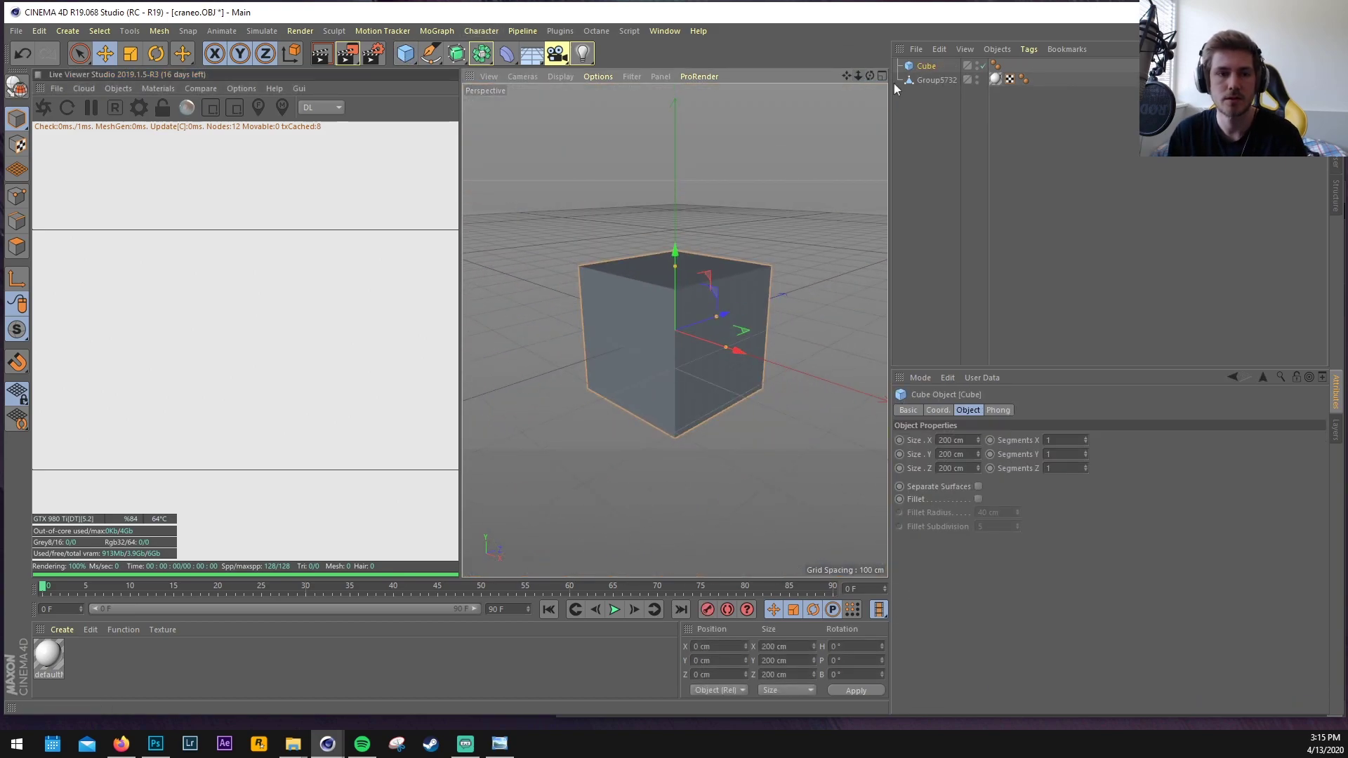
{"action": "left_click", "coordinate": [934, 80]}
{"action": "left_click", "coordinate": [130, 54]}
{"action": "left_click_drag", "start_coordinate": [675, 250], "coordinate": [674, 210]}
{"action": "left_click", "coordinate": [24, 60]}
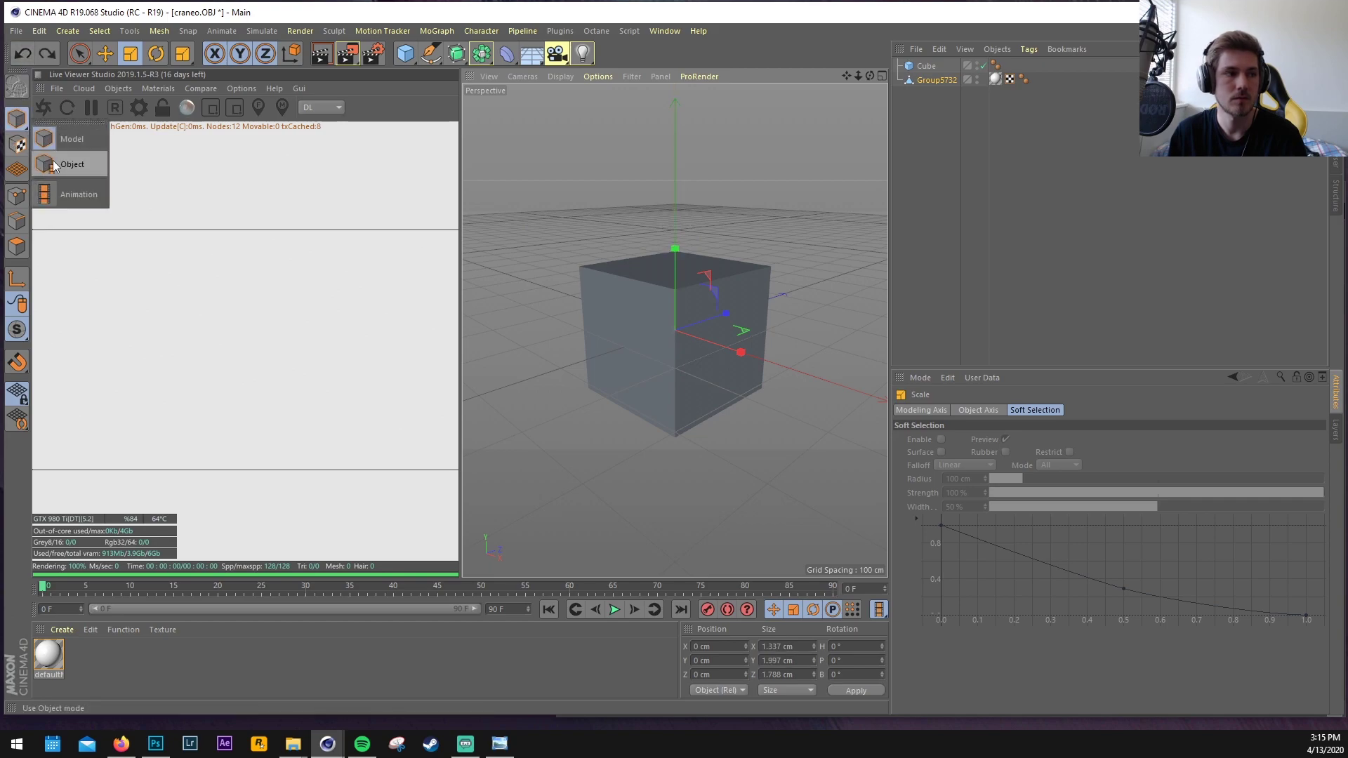
{"action": "left_click_drag", "start_coordinate": [634, 208], "coordinate": [686, 222]}
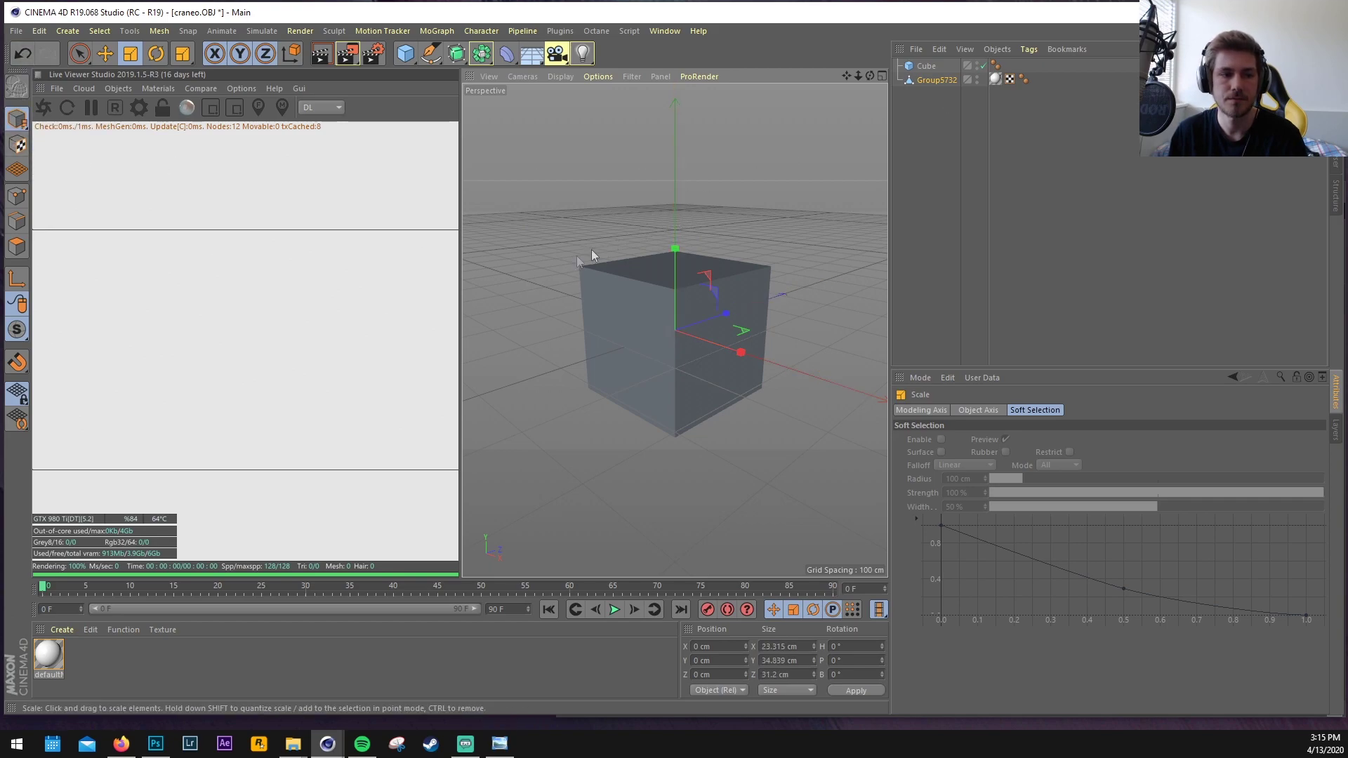
{"action": "left_click_drag", "start_coordinate": [591, 250], "coordinate": [628, 226]}
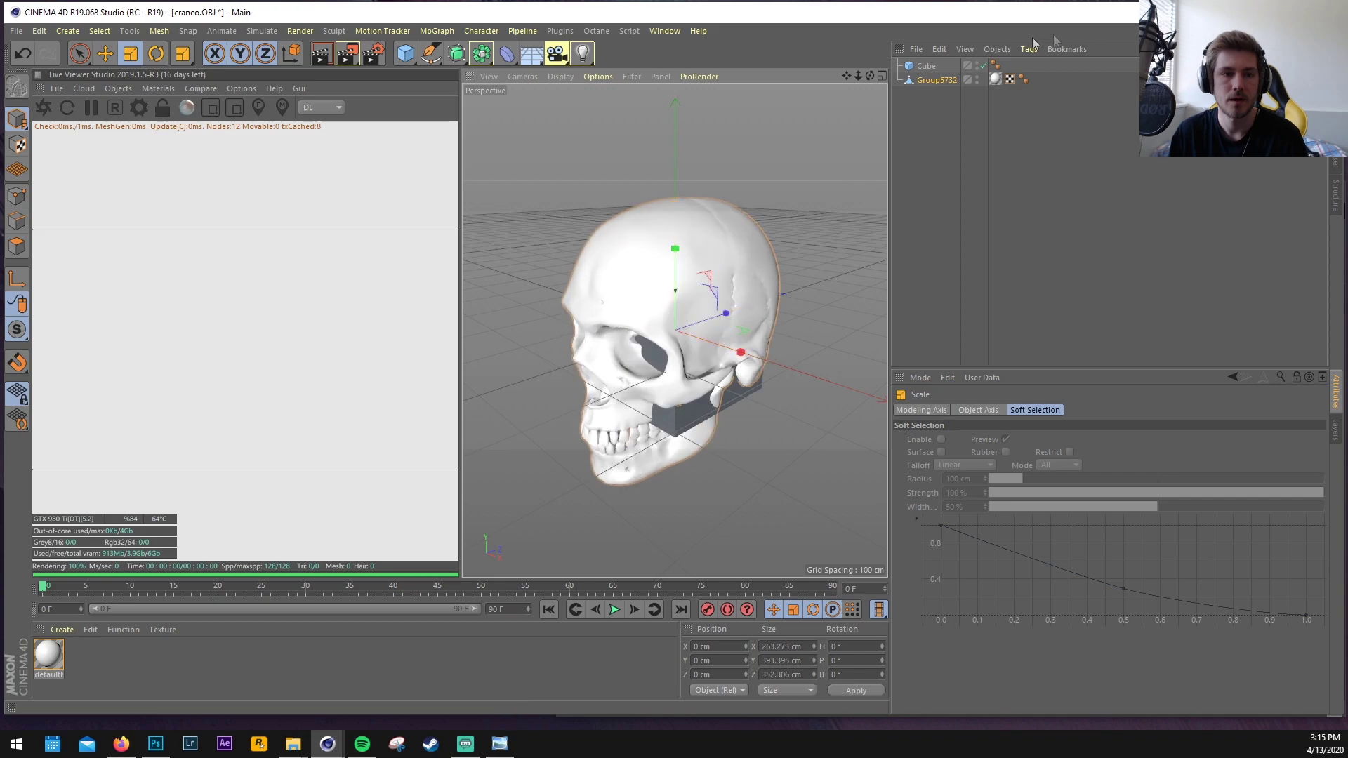
Delete the reference cube from the scene
{"action": "left_click", "coordinate": [921, 79]}
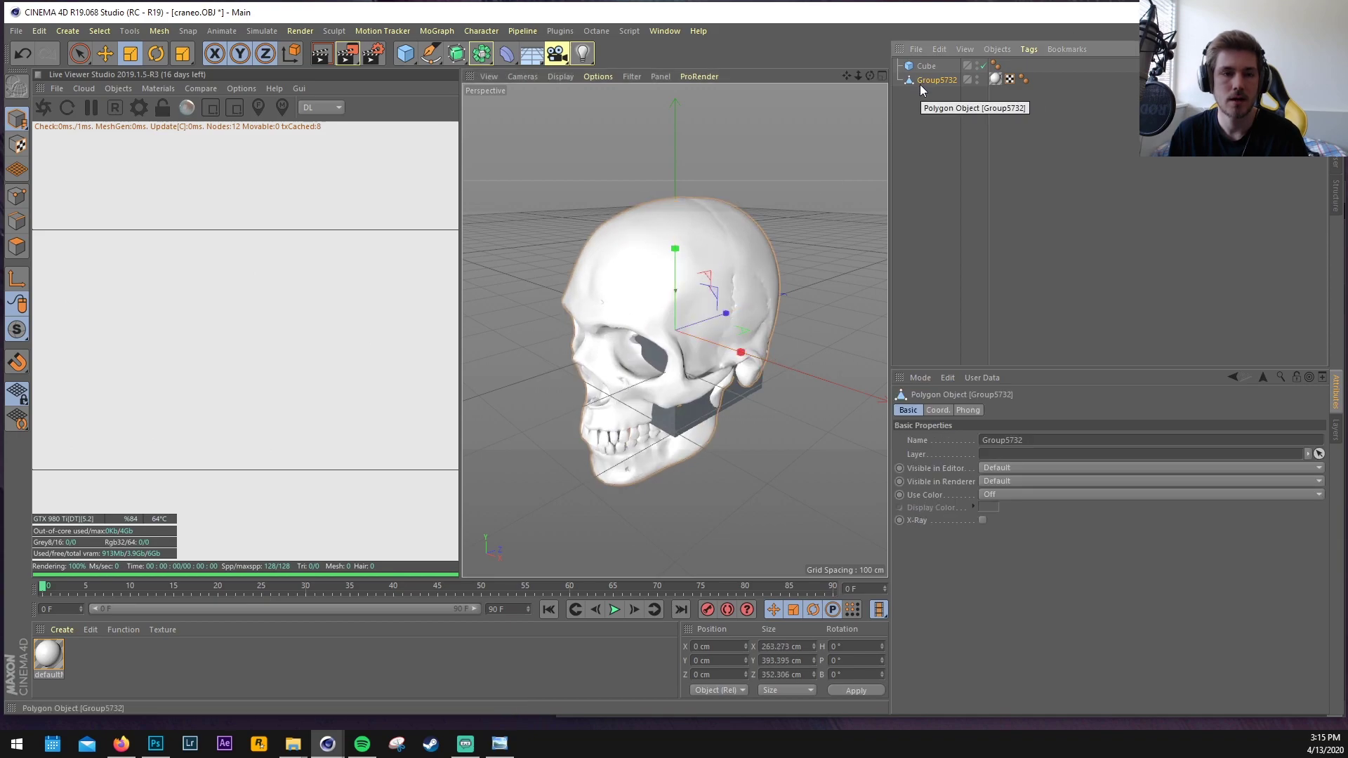
{"action": "left_click", "coordinate": [925, 66]}
{"action": "key", "text": "Delete"}
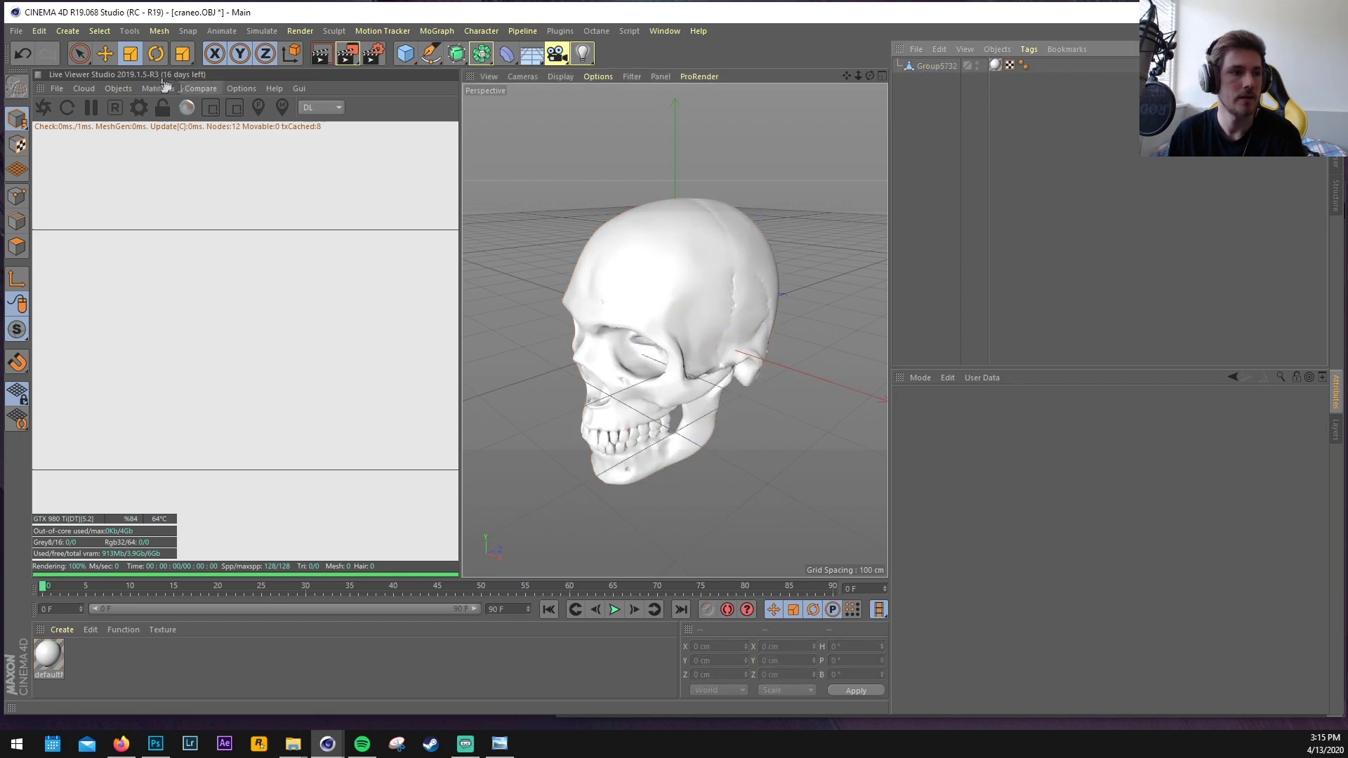
Create an Octane Glossy Material and assign it to the skull in place of its default material
{"action": "left_click", "coordinate": [144, 89]}
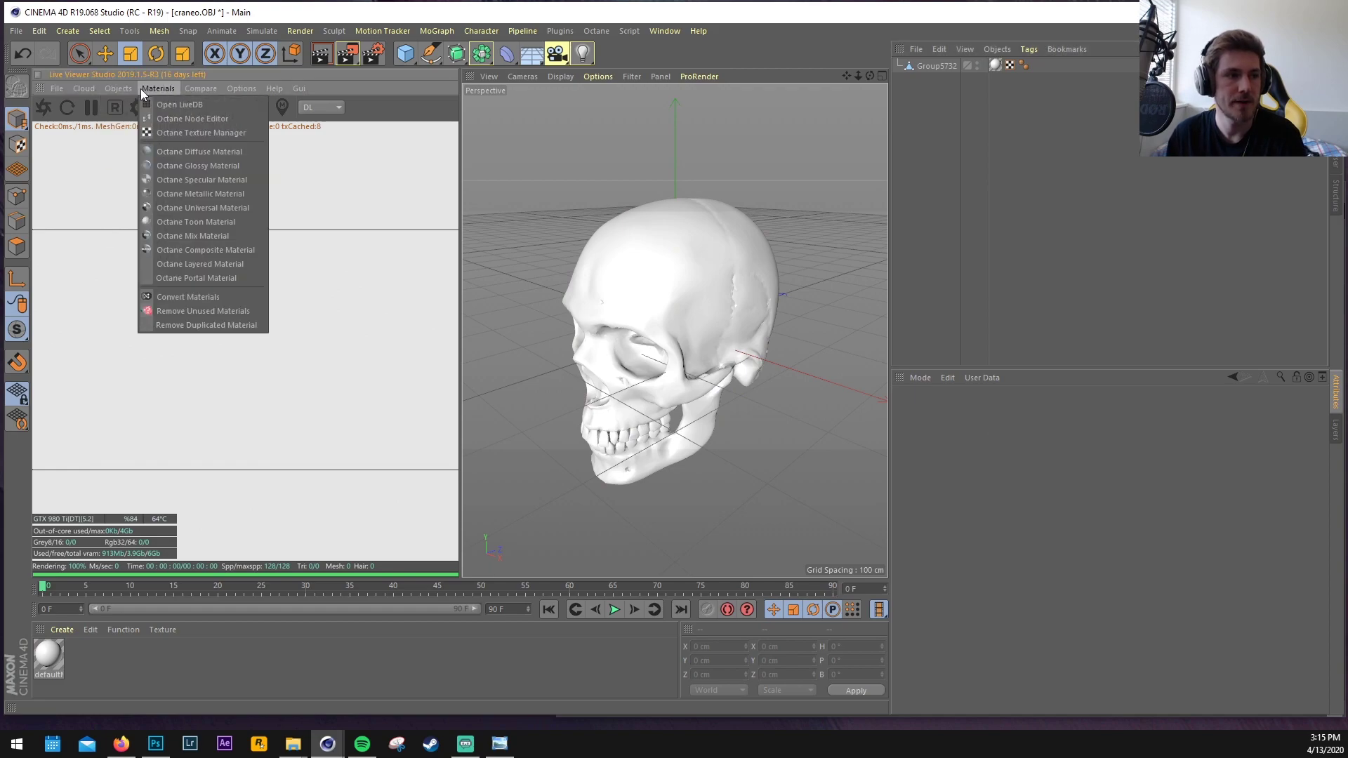
{"action": "left_click", "coordinate": [191, 167]}
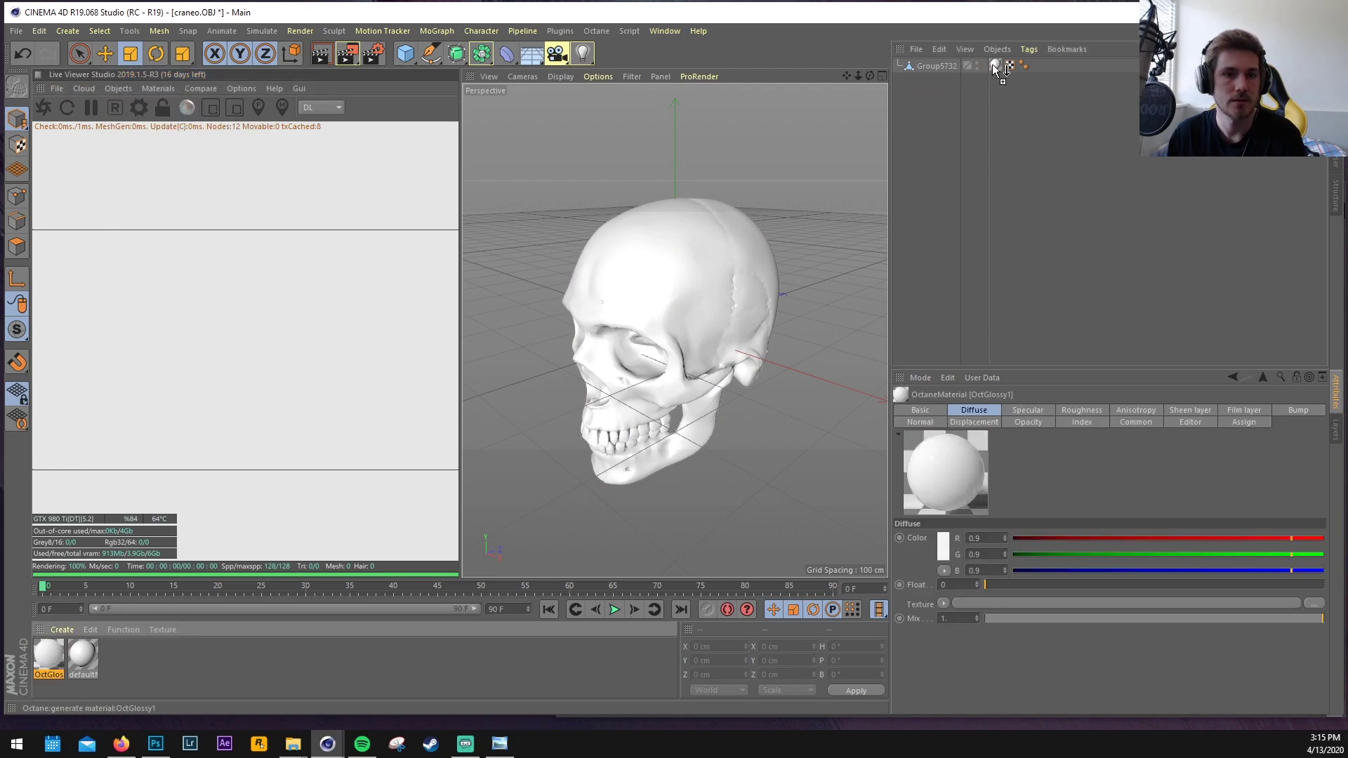
{"action": "left_click_drag", "start_coordinate": [992, 65], "coordinate": [994, 66]}
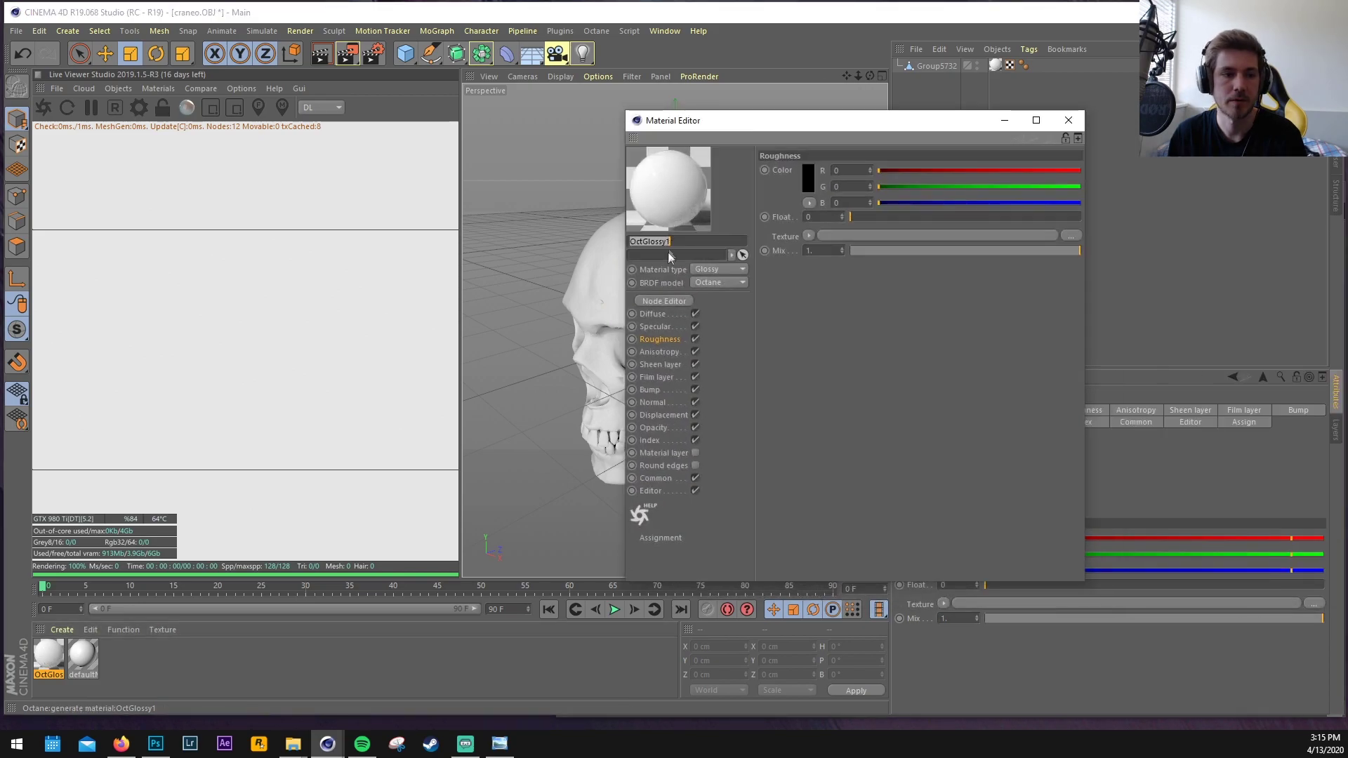
Bring 25.tif, 25_DISP.png, 25_NORM.png and 25_SPEC.png from the textures folder into the glossy material's maximized Octane Node Editor
{"action": "left_click", "coordinate": [666, 299]}
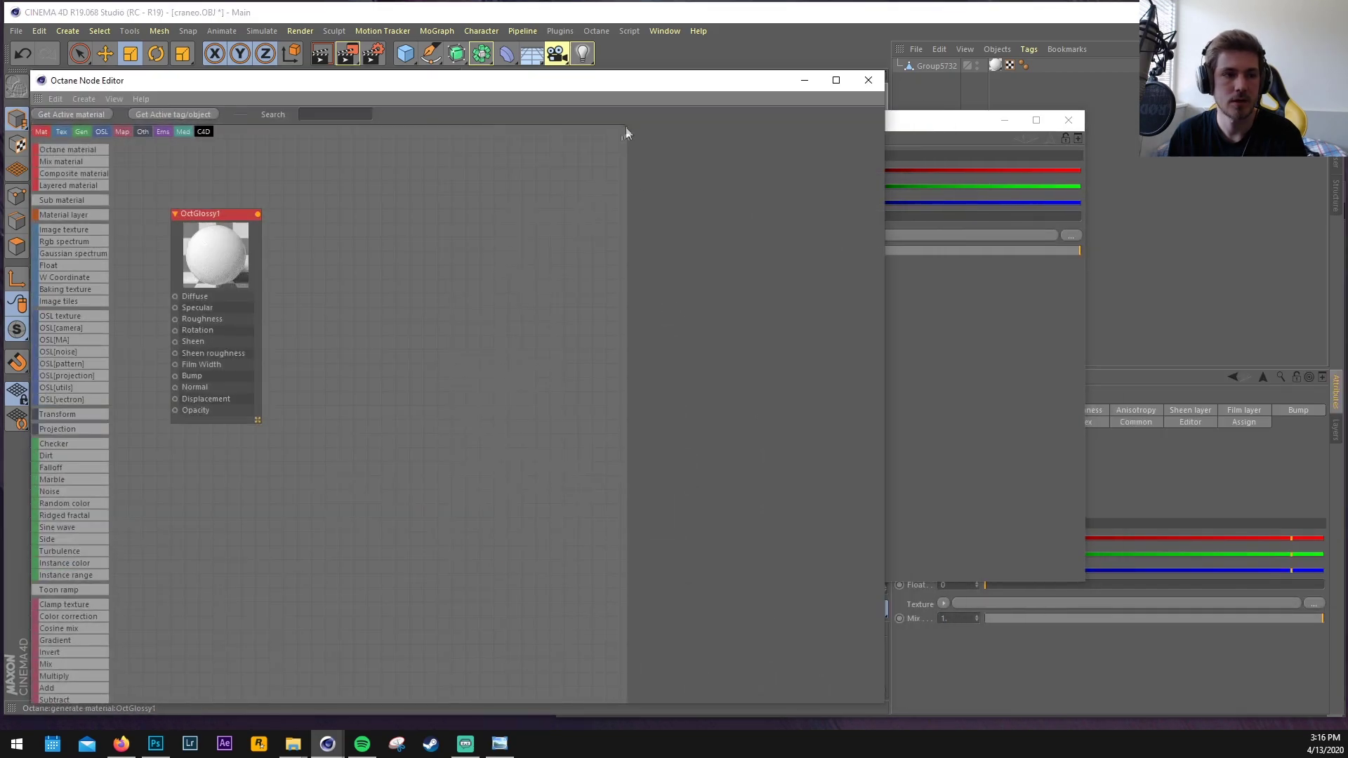
{"action": "double_click", "coordinate": [614, 82]}
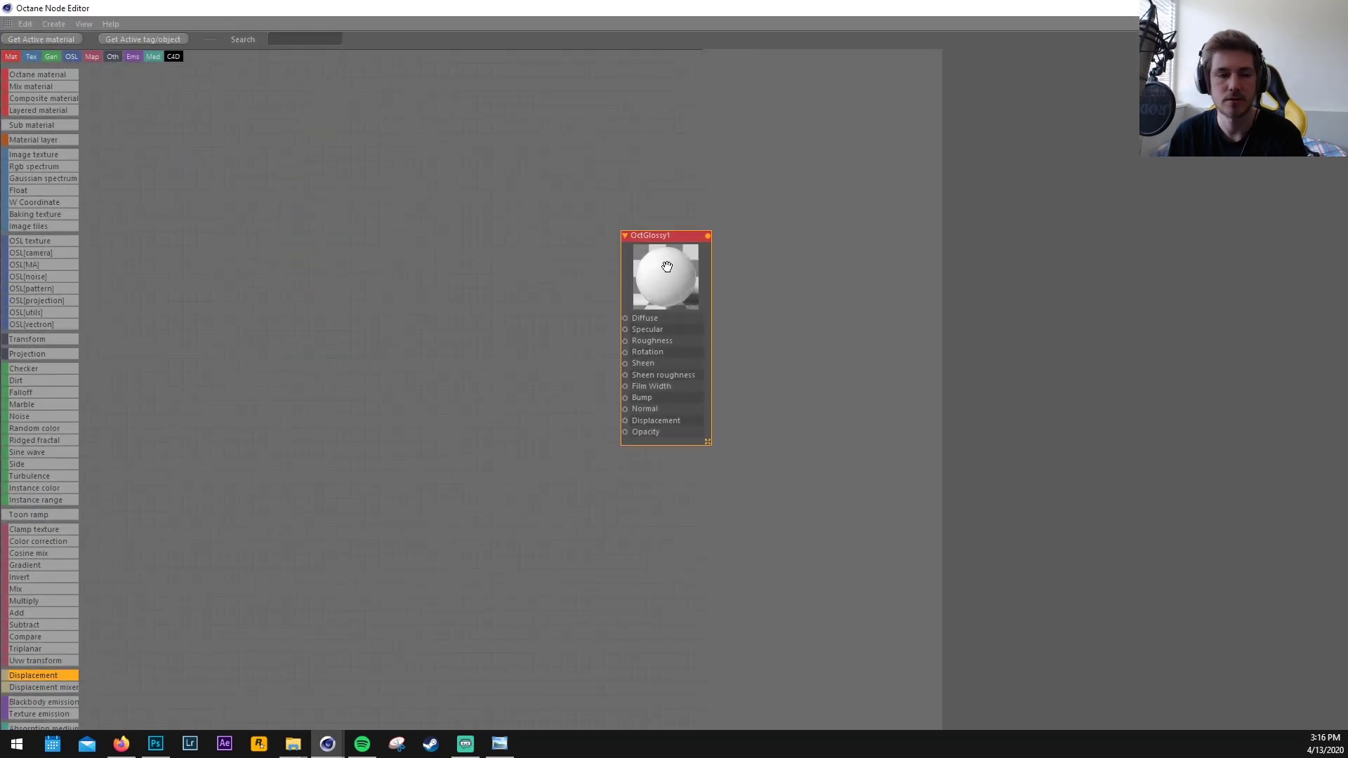
{"action": "mouse_move", "coordinate": [293, 744]}
{"action": "left_click", "coordinate": [340, 702]}
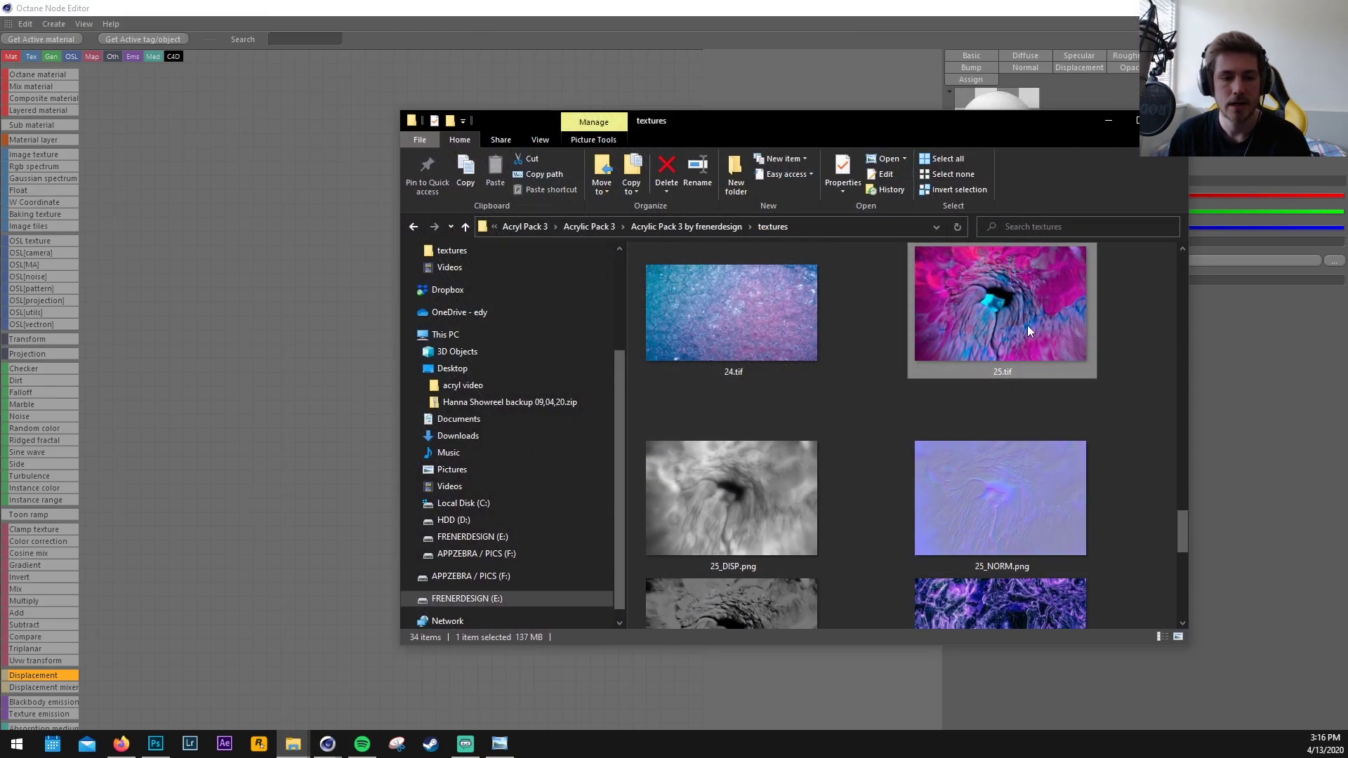
{"action": "key", "text": "shift+Right"}
{"action": "key", "text": "shift+Right"}
{"action": "key", "text": "shift+Right"}
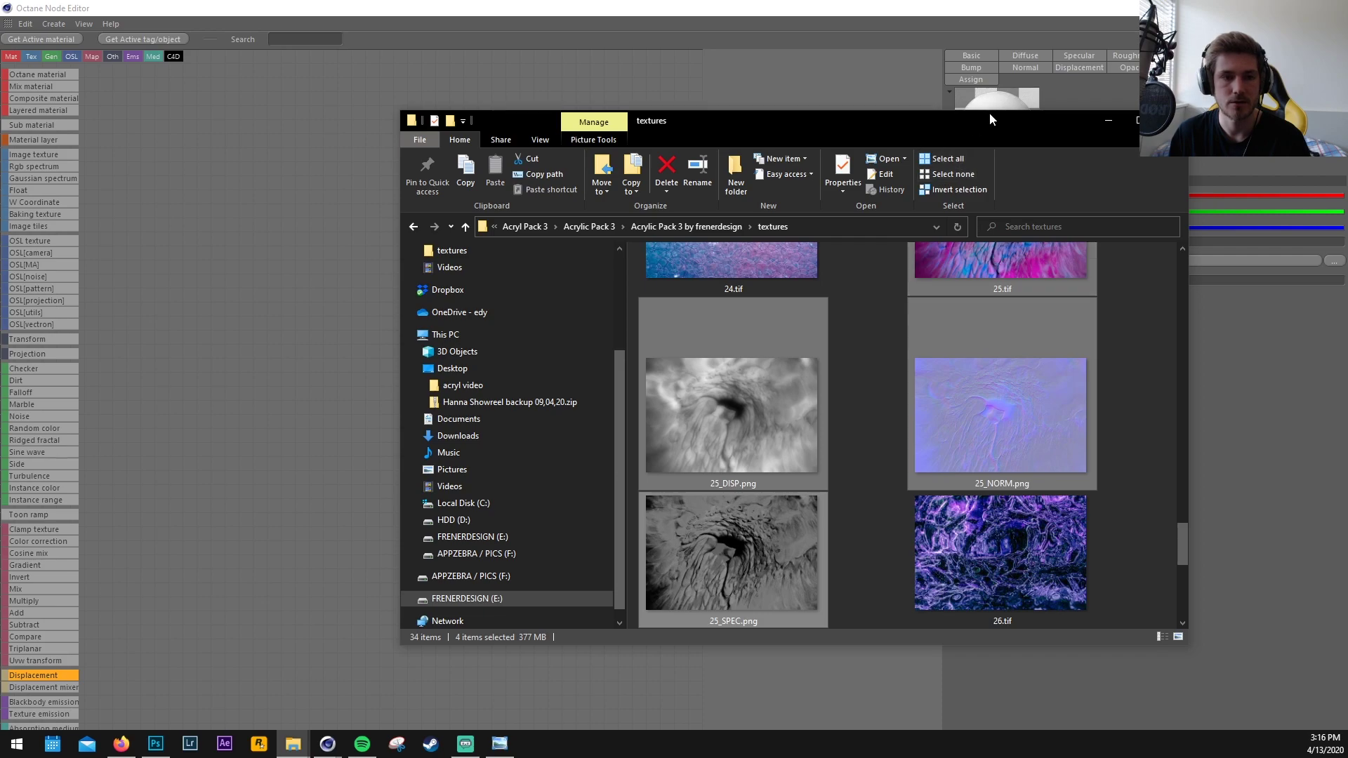
{"action": "left_click_drag", "start_coordinate": [1022, 264], "coordinate": [156, 243]}
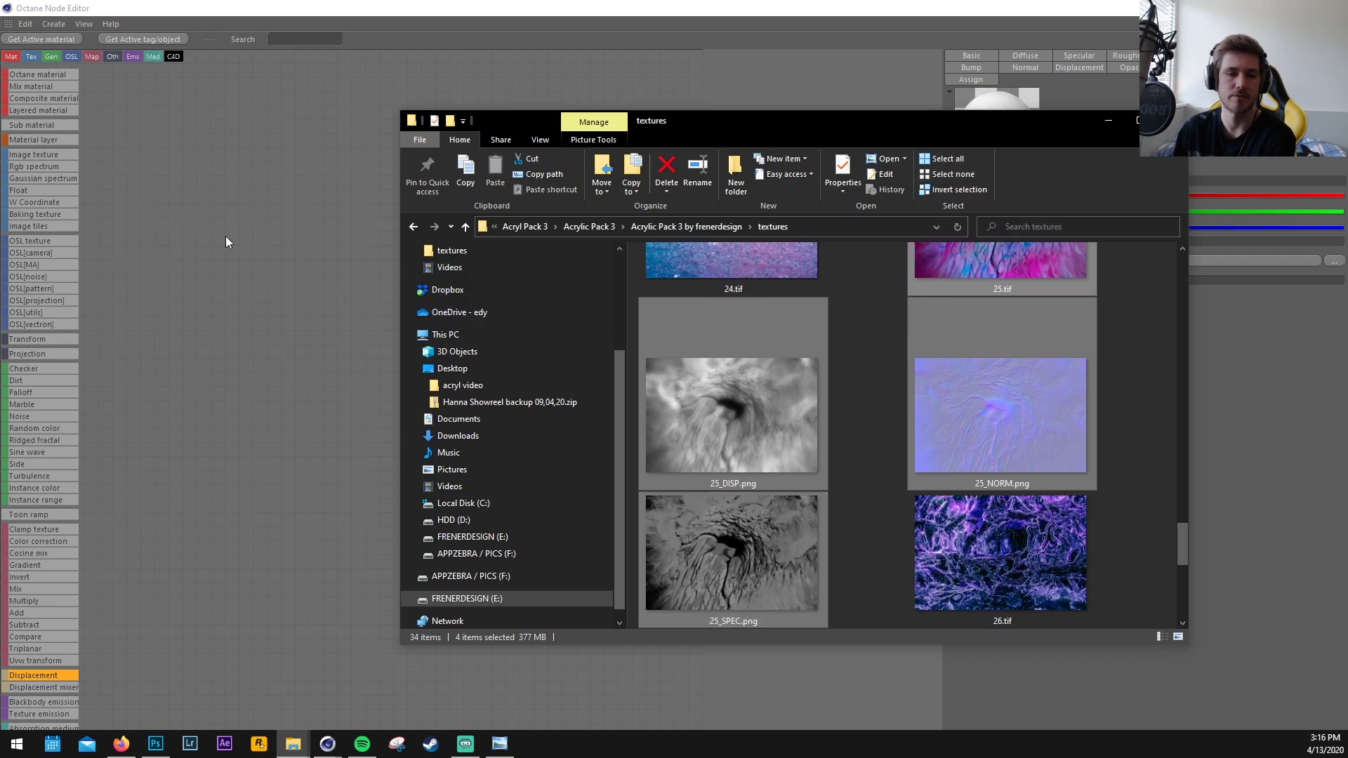
{"action": "left_click", "coordinate": [235, 203]}
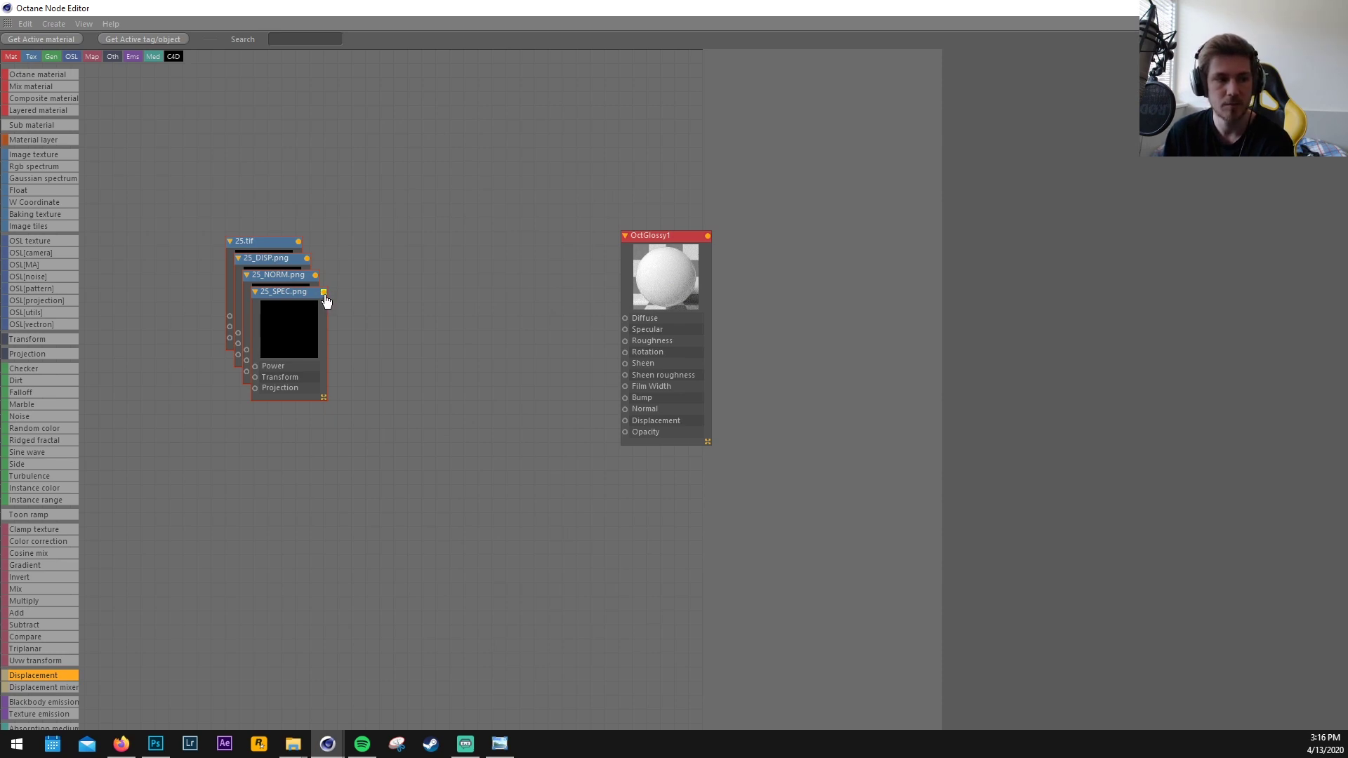
Connect 25_SPEC.png to the glossy material's Specular input, 25_NORM.png to Normal and 25.tif to Diffuse
{"action": "left_click_drag", "start_coordinate": [324, 292], "coordinate": [625, 330]}
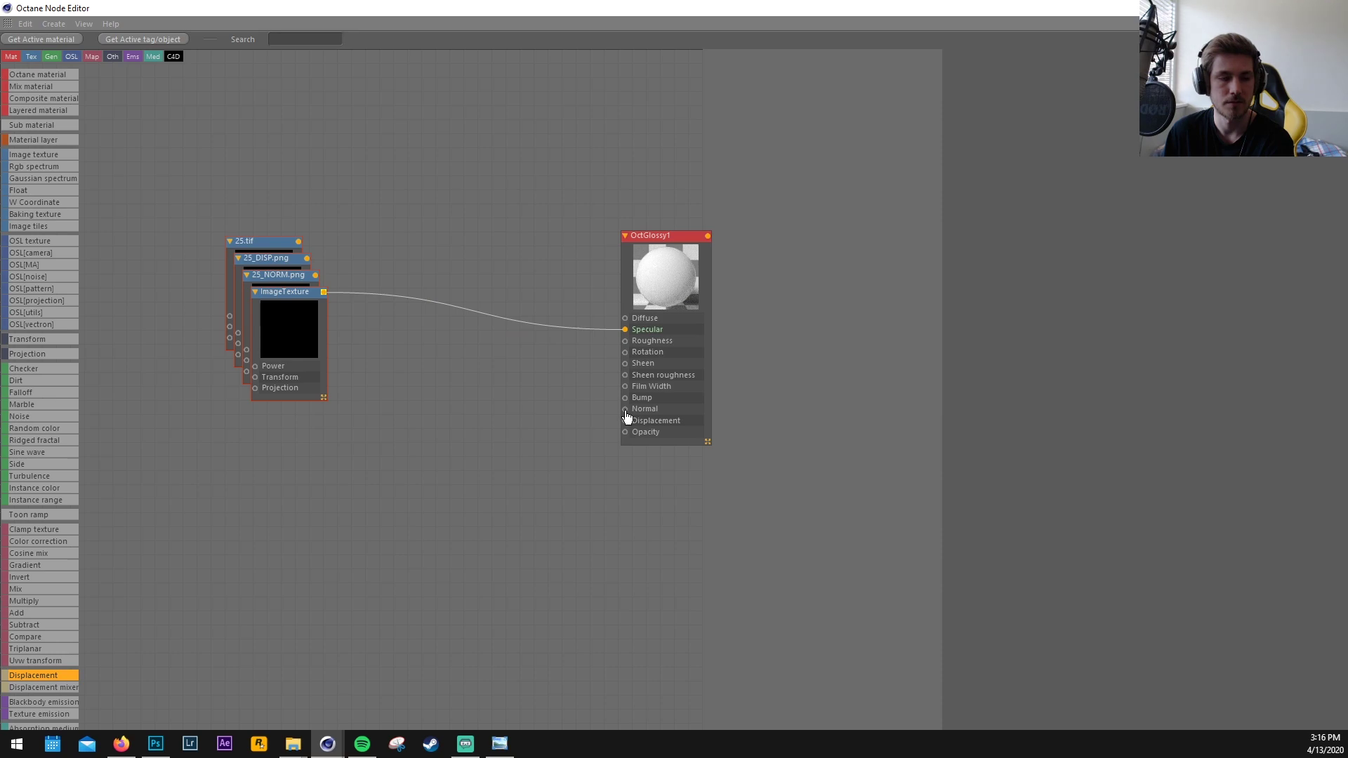
{"action": "left_click_drag", "start_coordinate": [626, 415], "coordinate": [625, 409]}
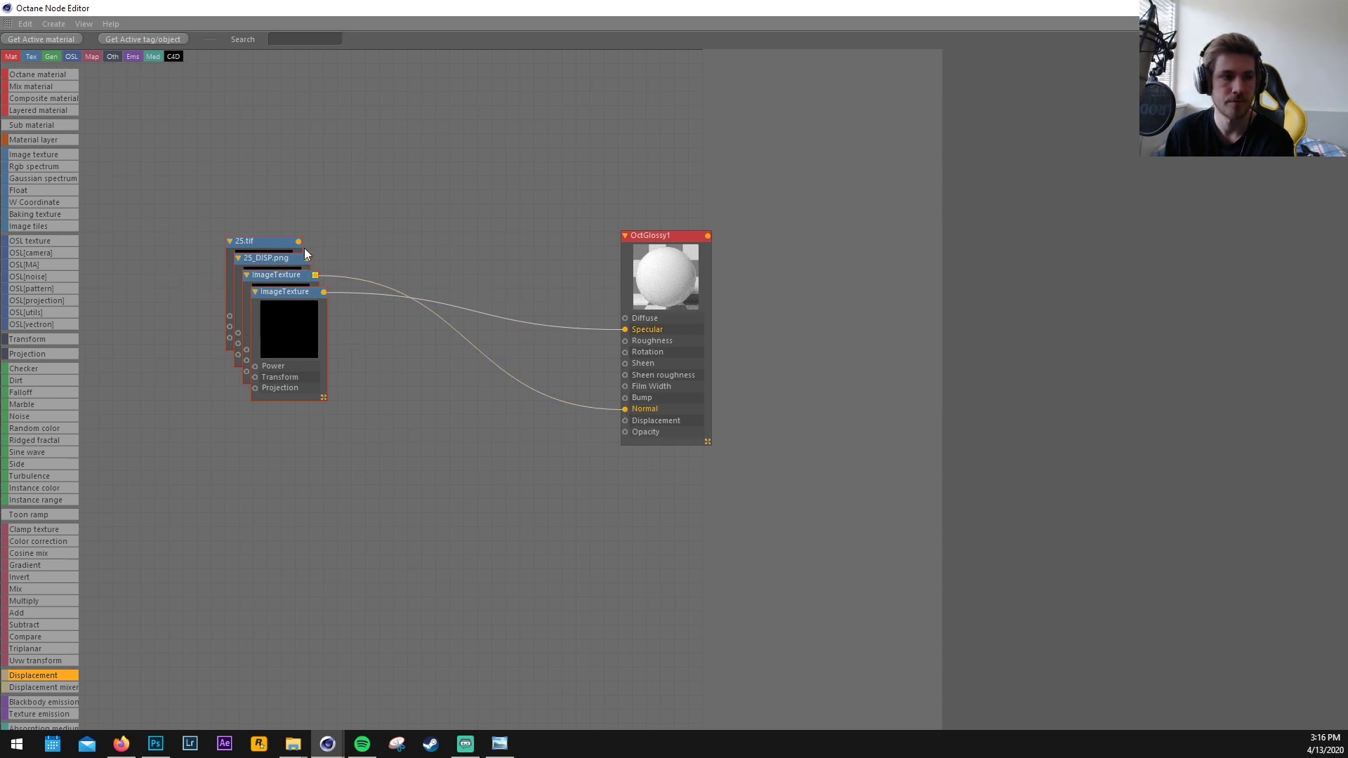
{"action": "left_click_drag", "start_coordinate": [299, 241], "coordinate": [627, 324]}
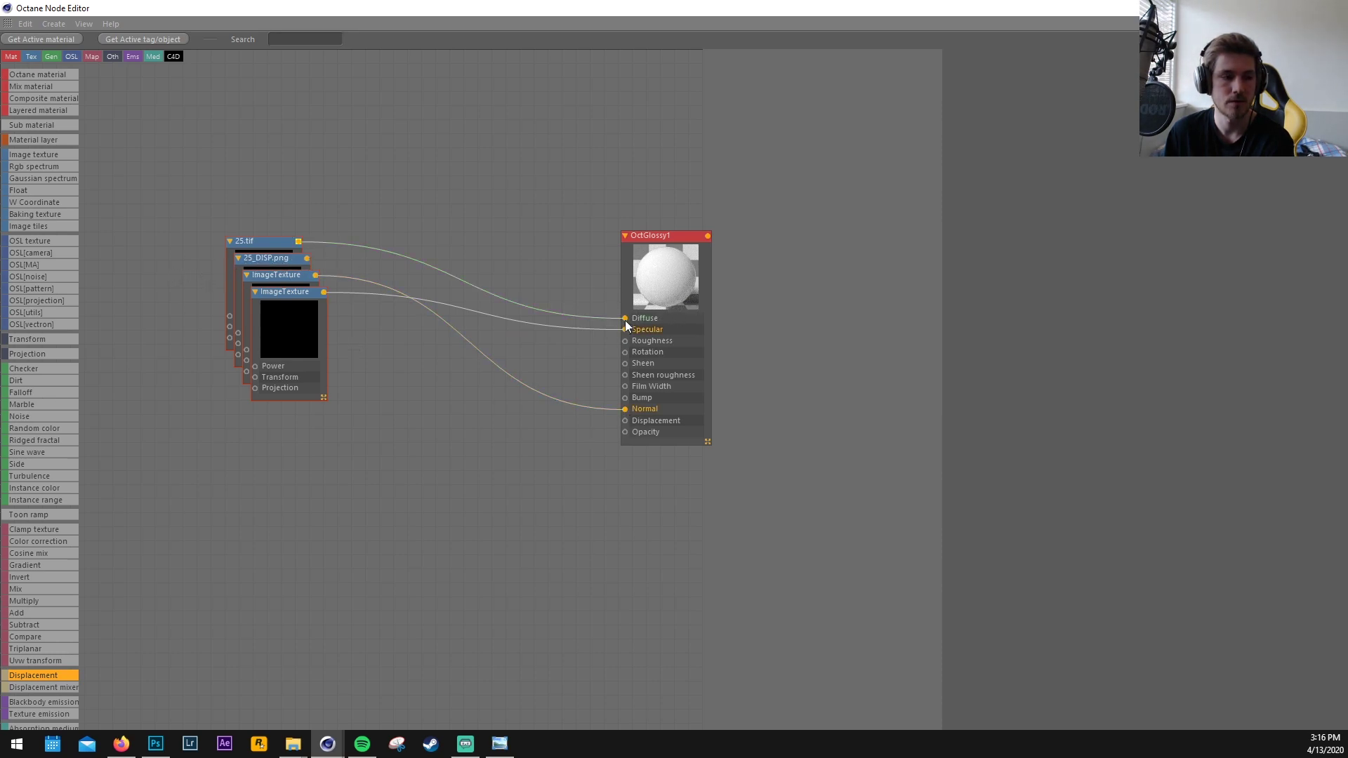
Add a Displacement node to the material's Displacement input, with height 0.08 cm, mid level 0.4 and level of detail 2048x2048
{"action": "left_click_drag", "start_coordinate": [43, 676], "coordinate": [625, 422]}
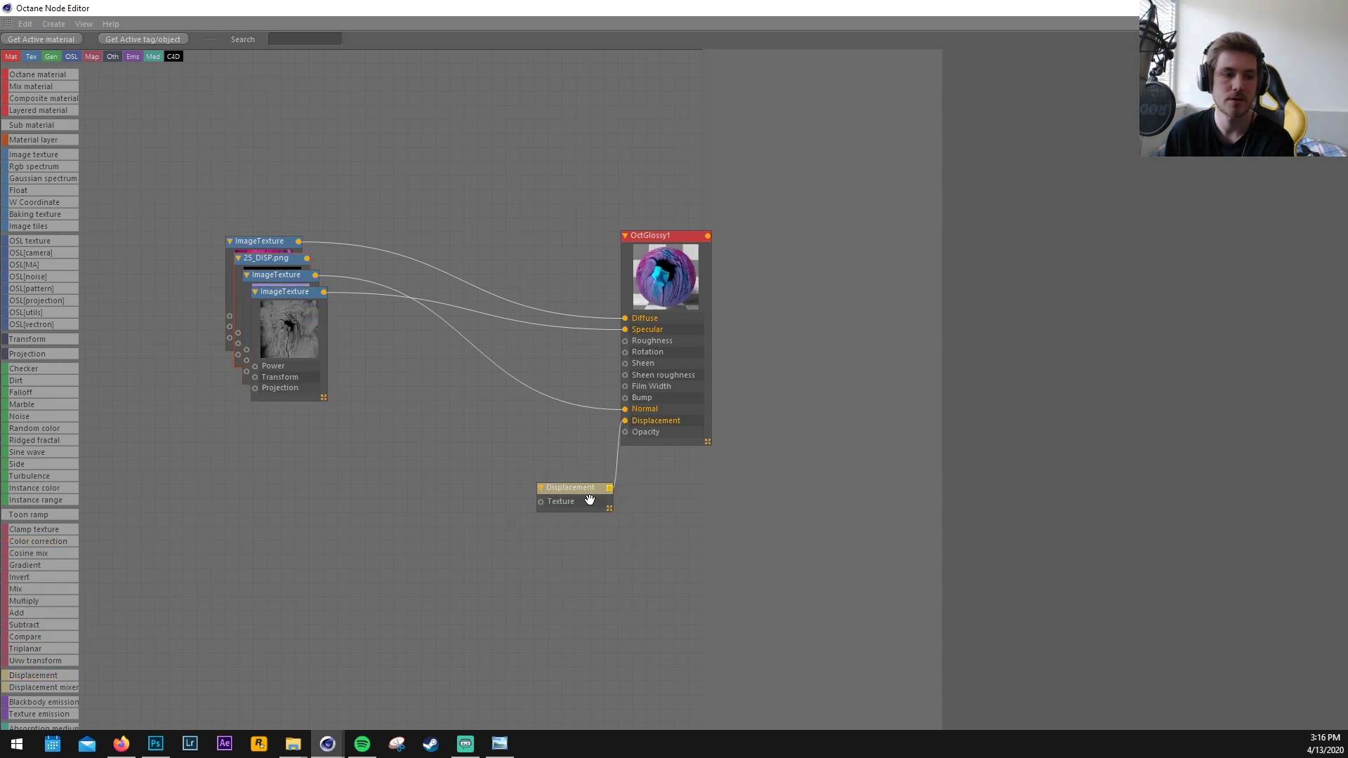
{"action": "left_click", "coordinate": [593, 498]}
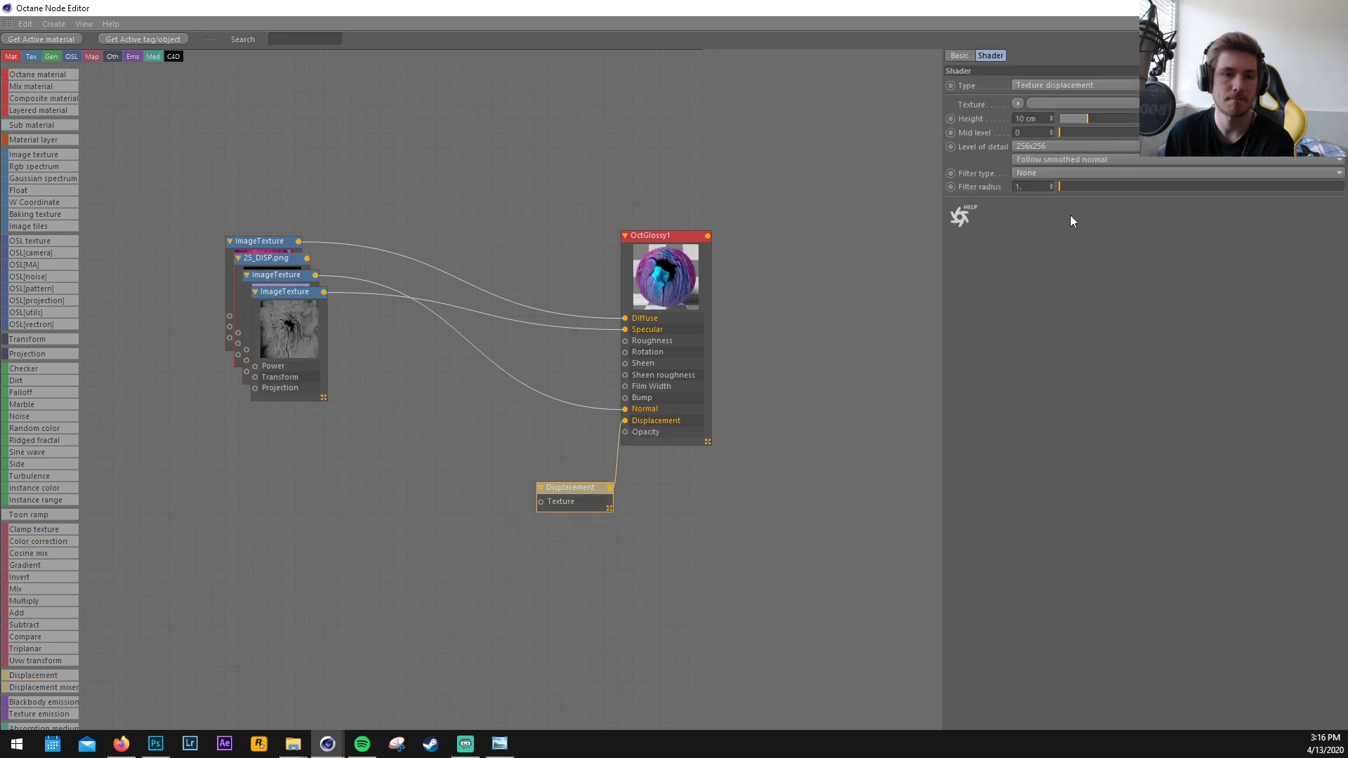
{"action": "left_click", "coordinate": [1037, 133]}
{"action": "type", "text": "0.4"}
{"action": "key", "text": "Return"}
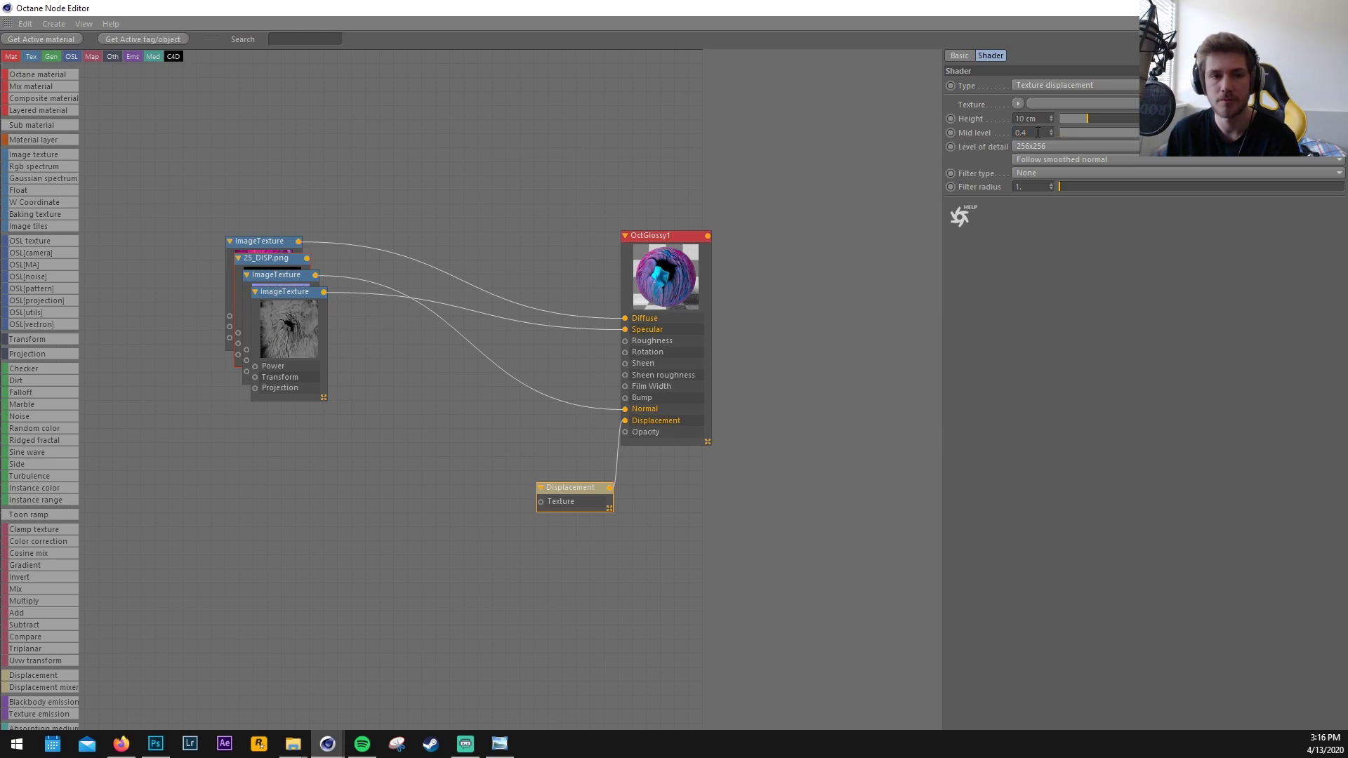
{"action": "scroll", "coordinate": [1034, 143], "scroll_direction": "down", "scroll_amount": 1}
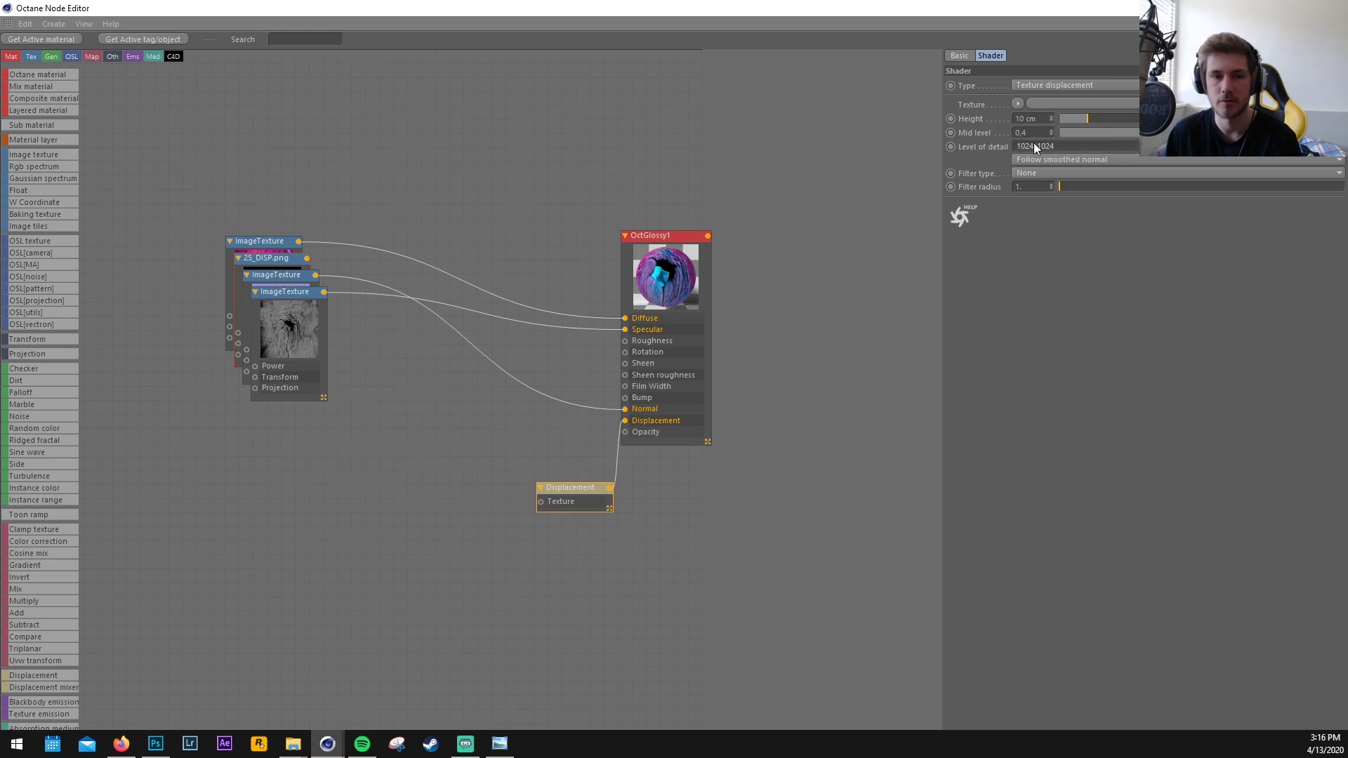
{"action": "scroll", "coordinate": [1033, 144], "scroll_direction": "down", "scroll_amount": 1}
{"action": "left_click", "coordinate": [1036, 119]}
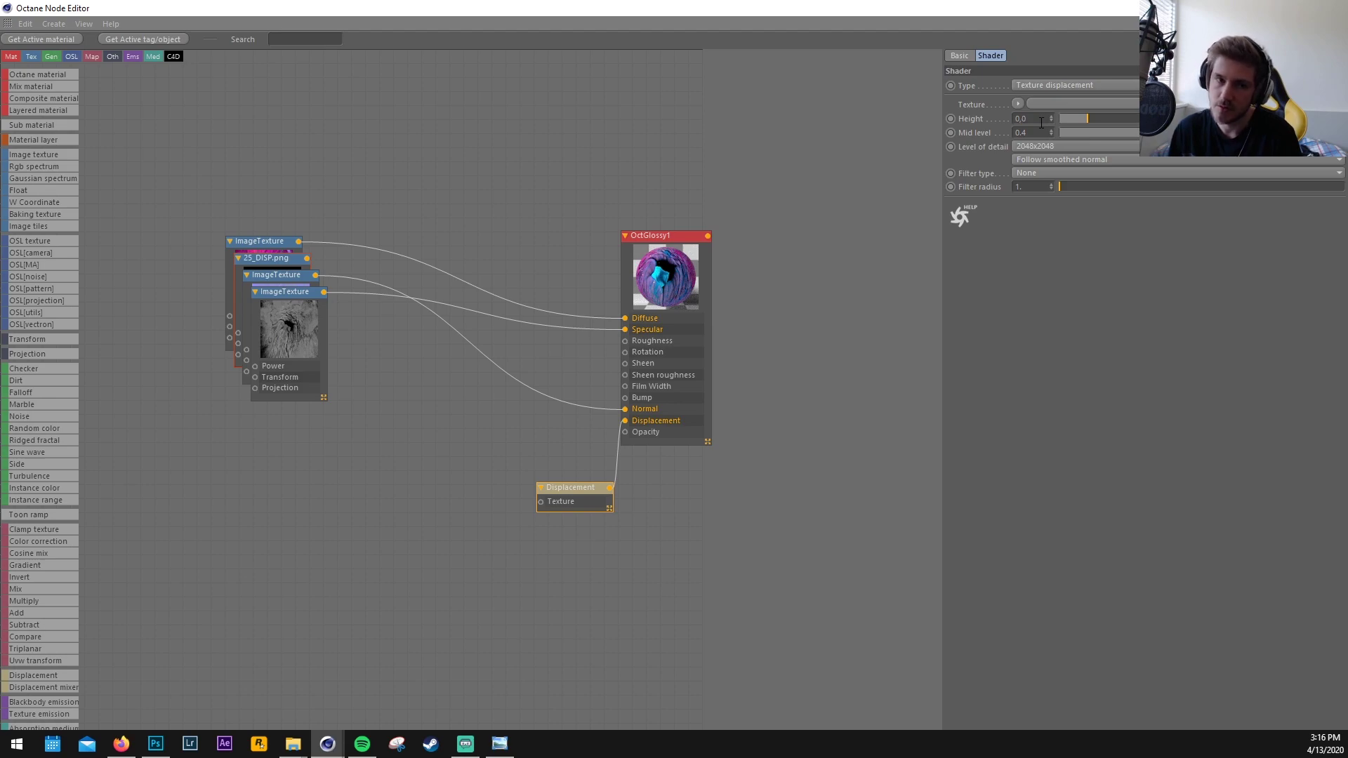
{"action": "type", "text": "8"}
{"action": "key", "text": "Return"}
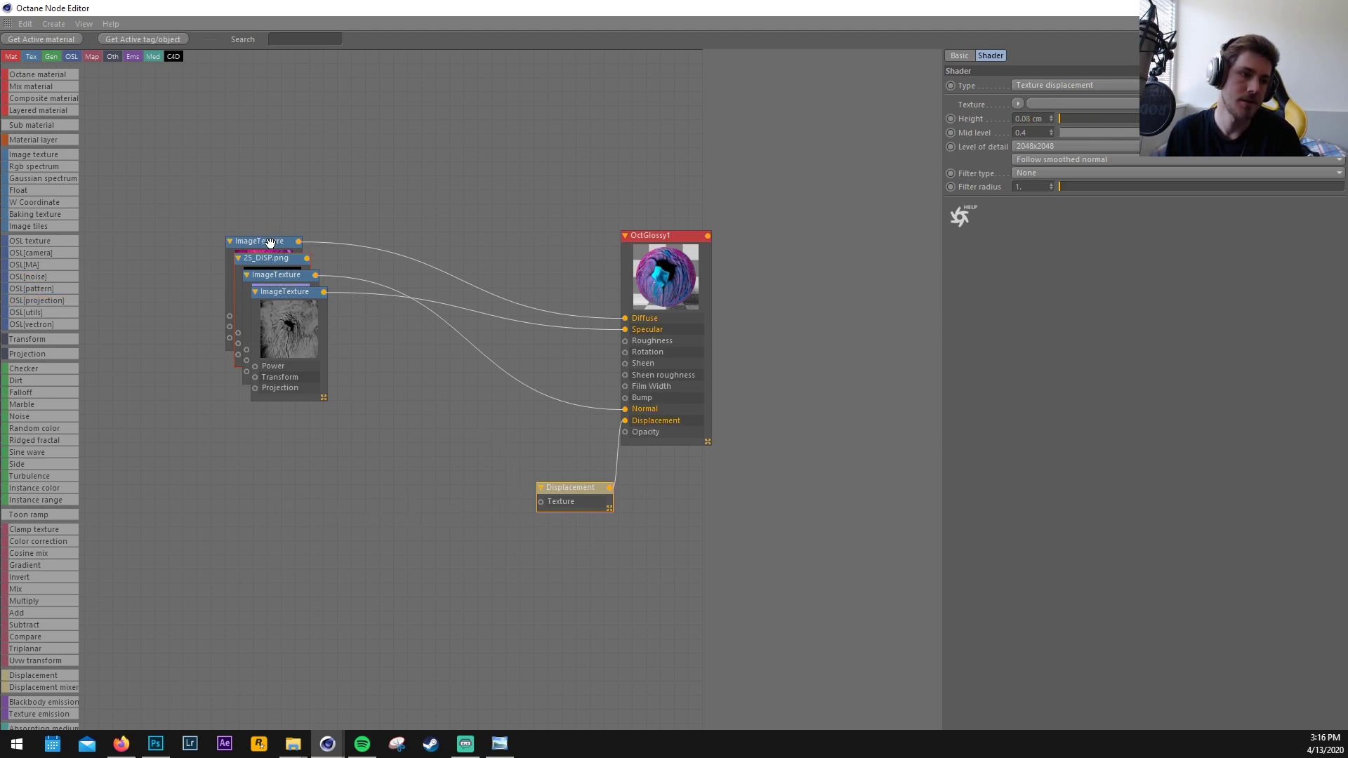
Connect 25_DISP.png to the Displacement node's Texture input and close the node and material editors
{"action": "left_click_drag", "start_coordinate": [307, 257], "coordinate": [541, 502]}
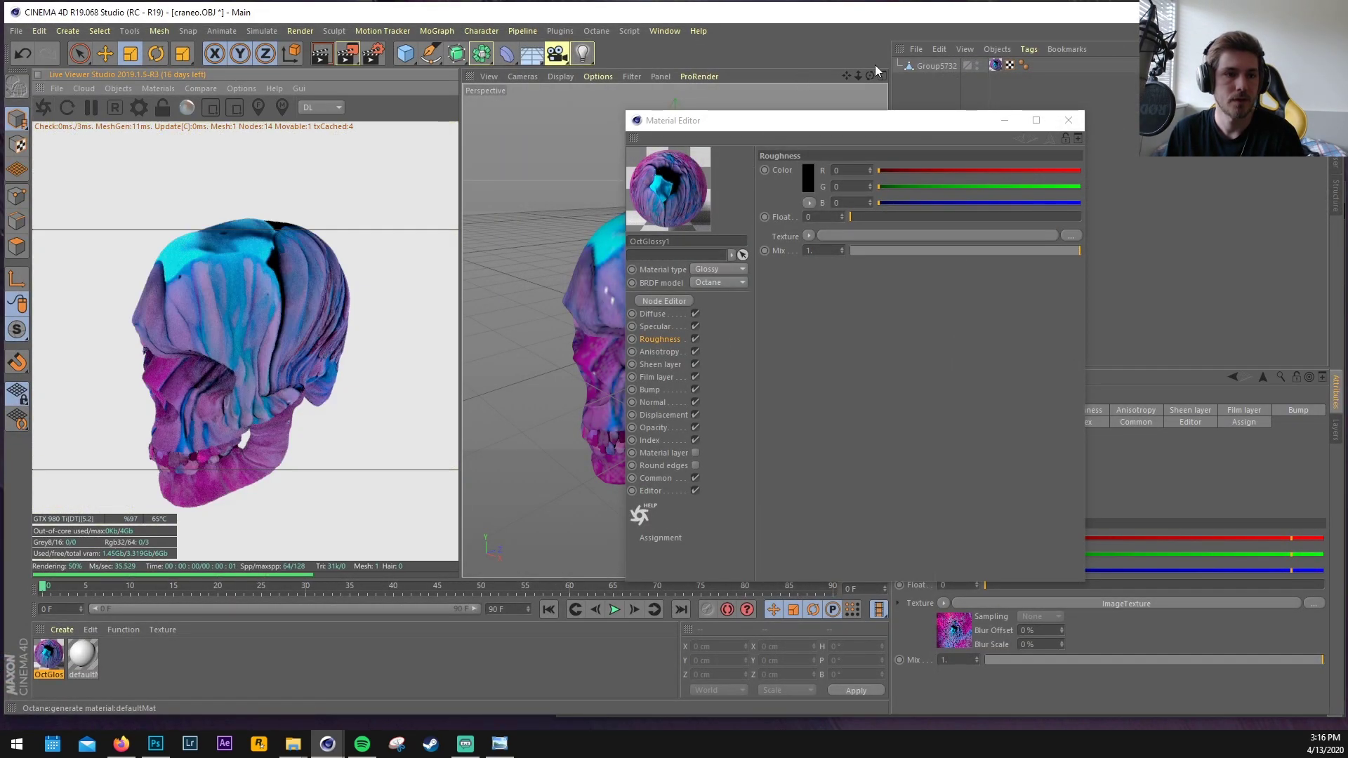
{"action": "left_click_drag", "start_coordinate": [870, 75], "coordinate": [854, 113]}
{"action": "left_click", "coordinate": [1068, 120]}
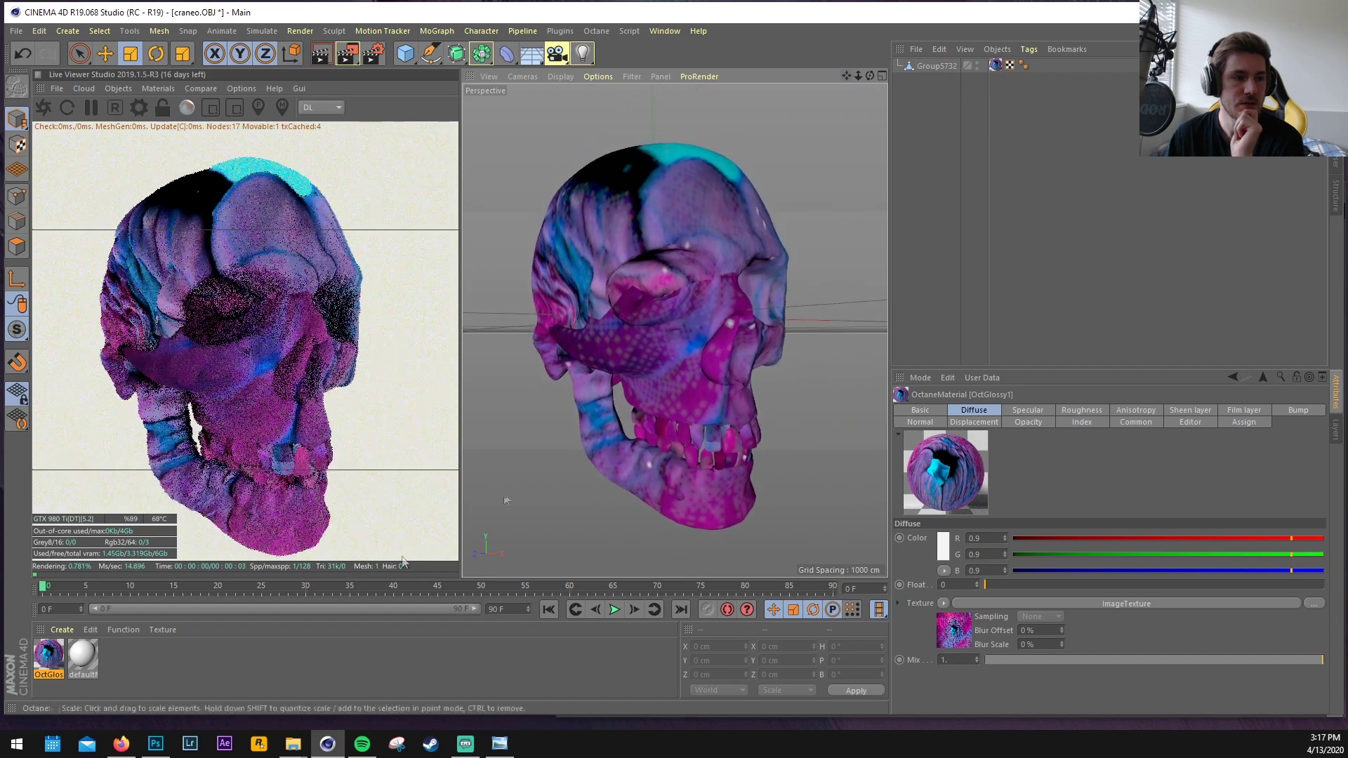
Reopen the skull's glossy material and toggle its Displacement and Normal channels to compare their effect in the live render
{"action": "left_click", "coordinate": [48, 664]}
{"action": "double_click", "coordinate": [48, 663]}
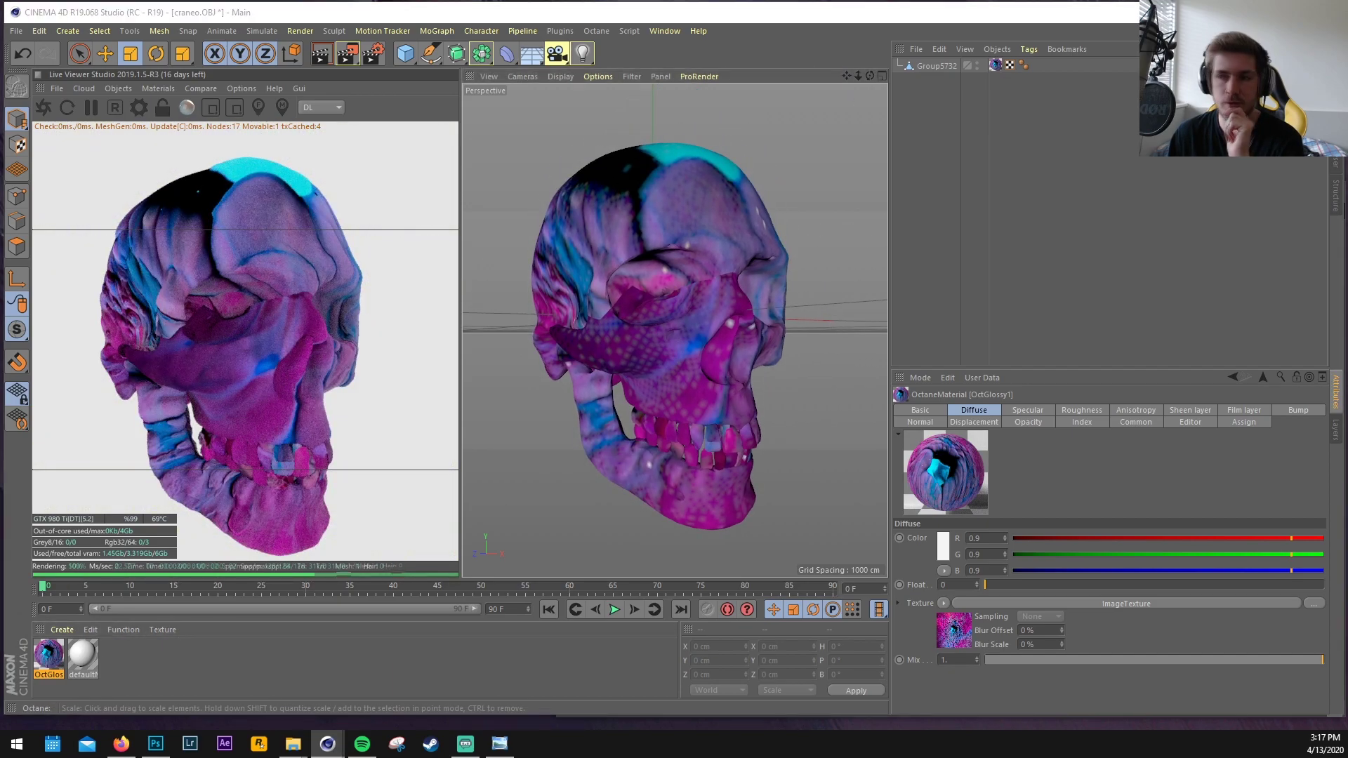
{"action": "left_click", "coordinate": [861, 391]}
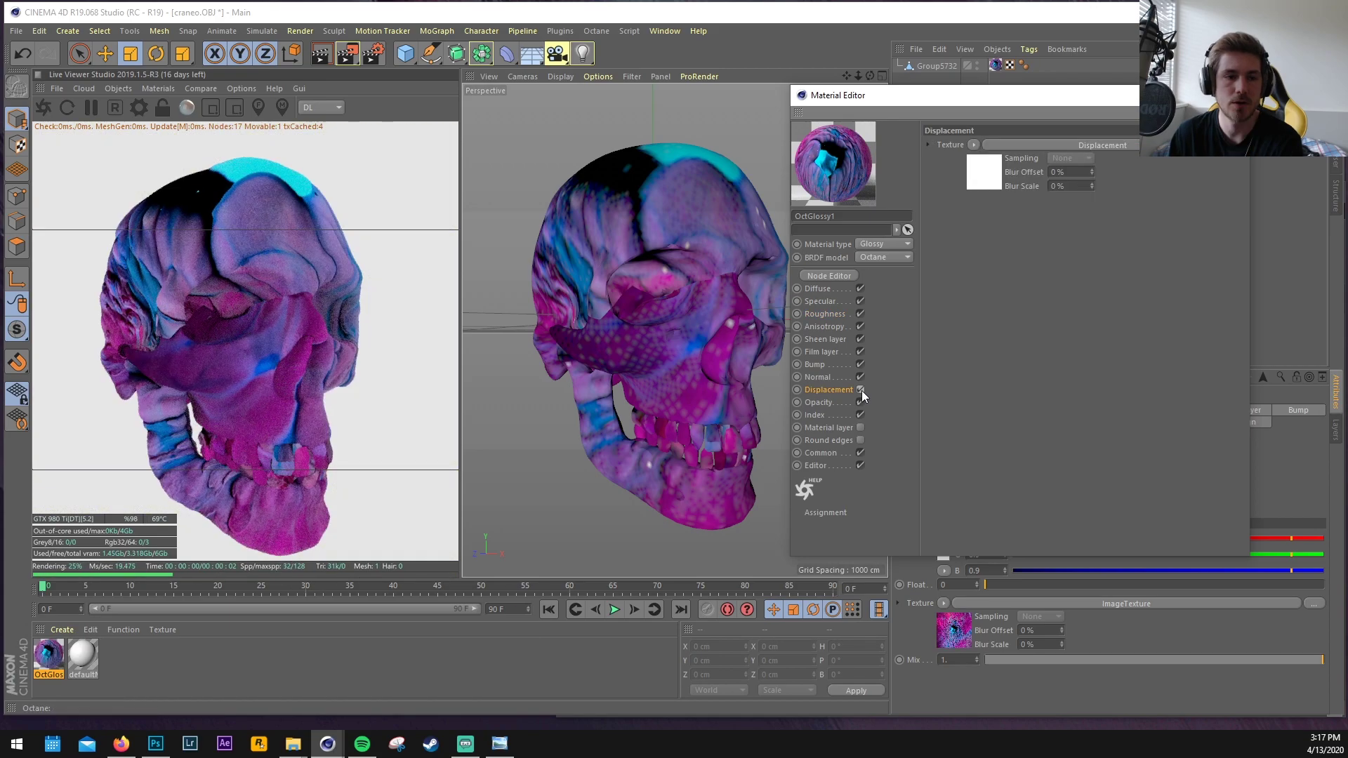
{"action": "left_click", "coordinate": [860, 390]}
{"action": "left_click", "coordinate": [860, 390]}
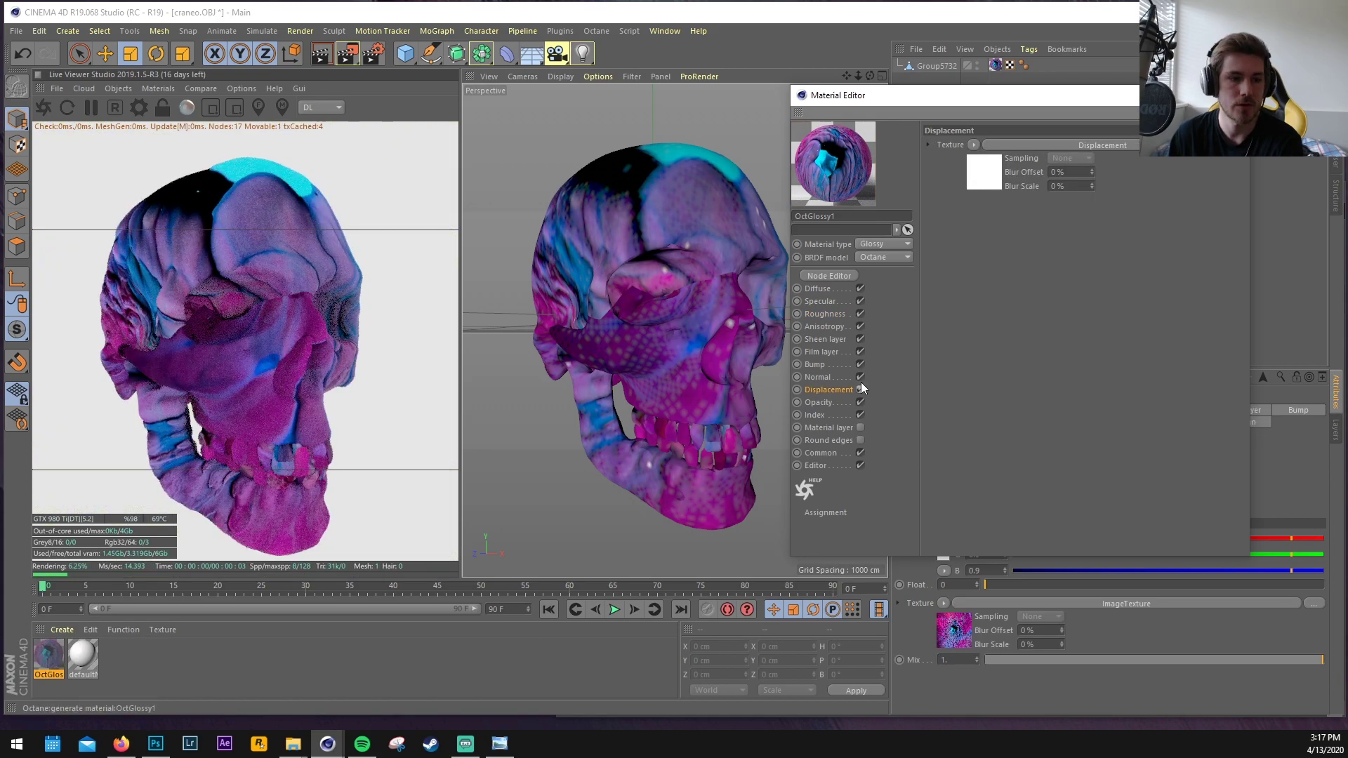
{"action": "left_click", "coordinate": [869, 365]}
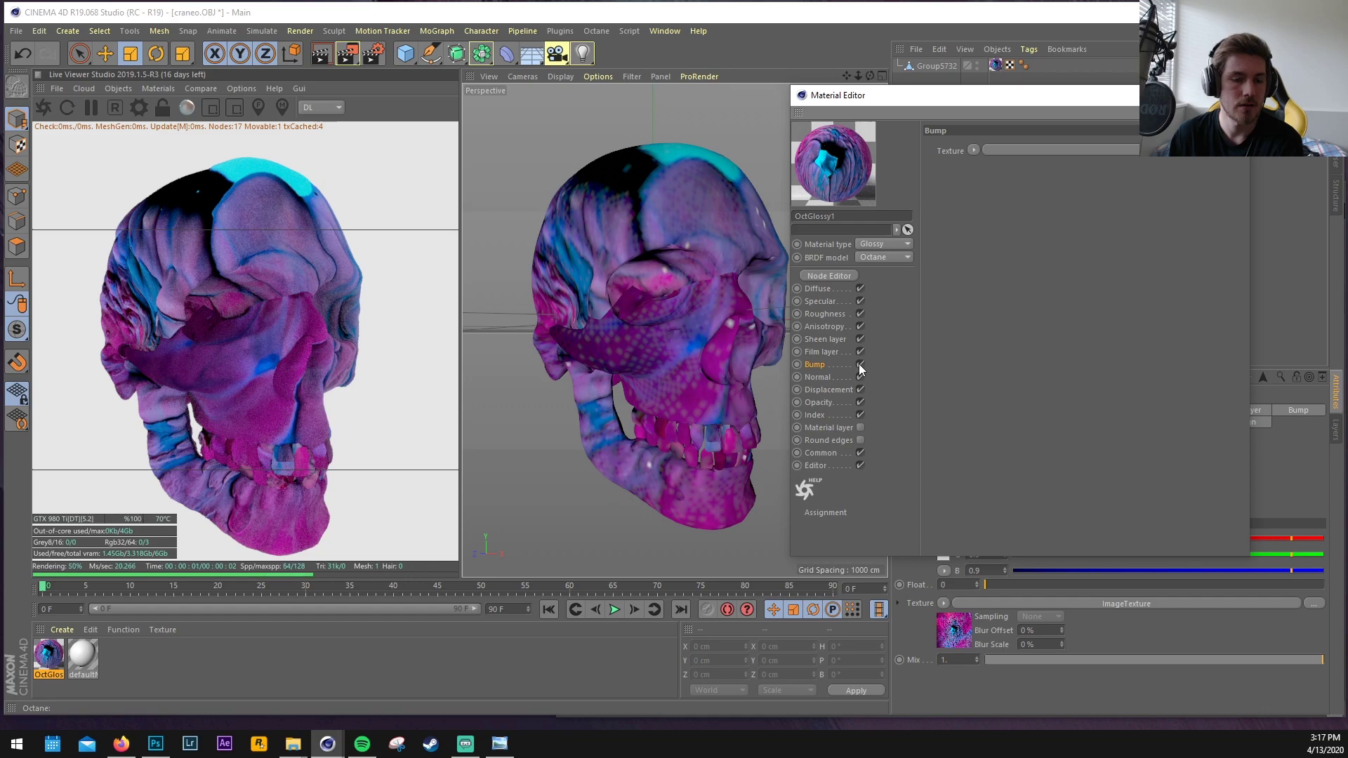
{"action": "left_click", "coordinate": [859, 377]}
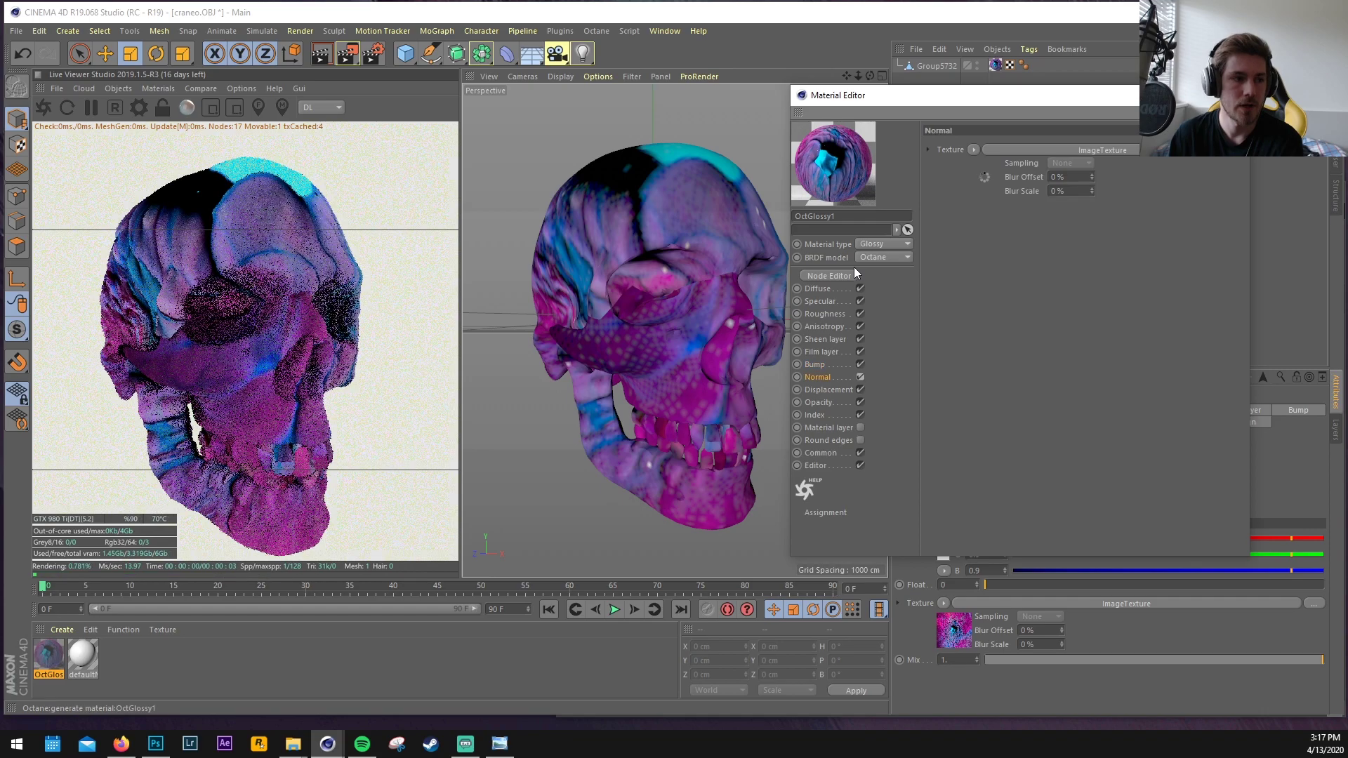
Spread apart the overlapping image texture nodes in the glossy material's node graph to show each connection, finishing with the node editor closed
{"action": "left_click", "coordinate": [823, 275]}
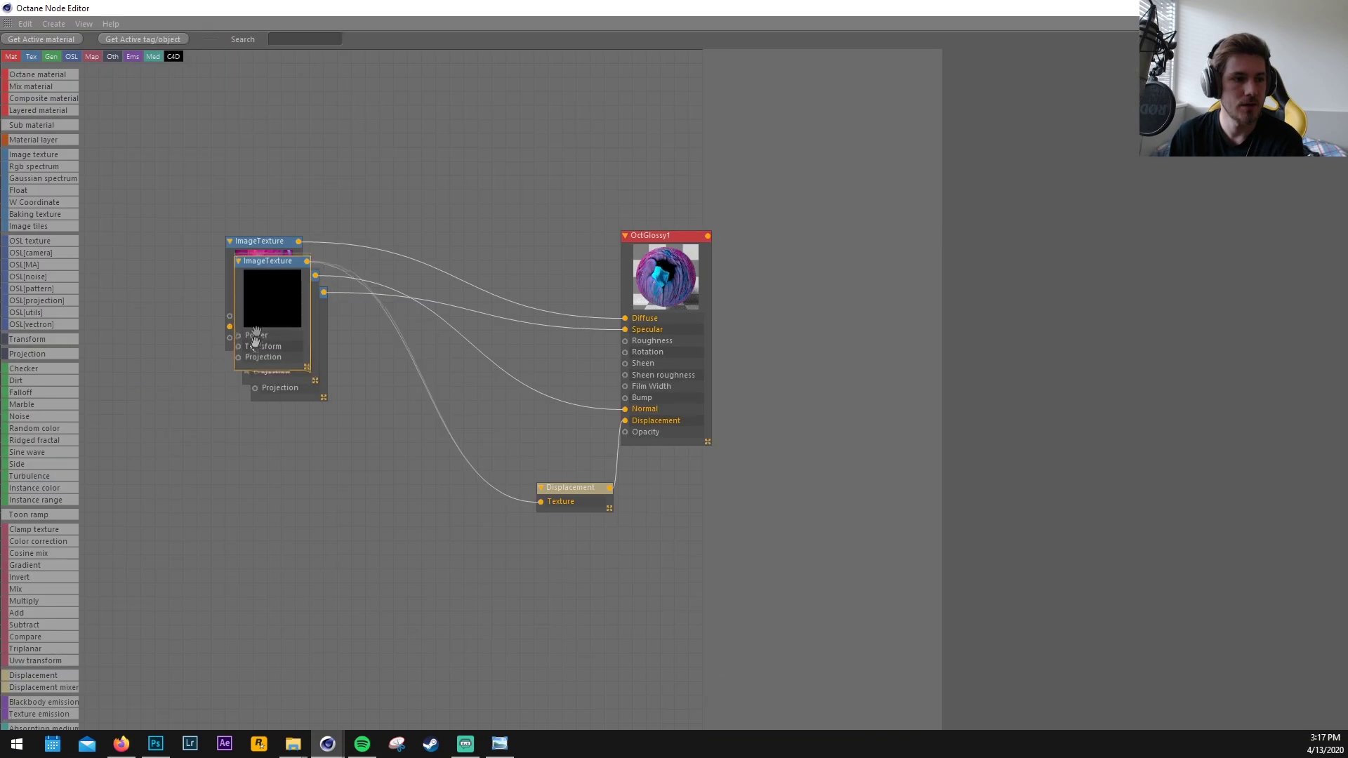
{"action": "left_click_drag", "start_coordinate": [256, 341], "coordinate": [278, 480]}
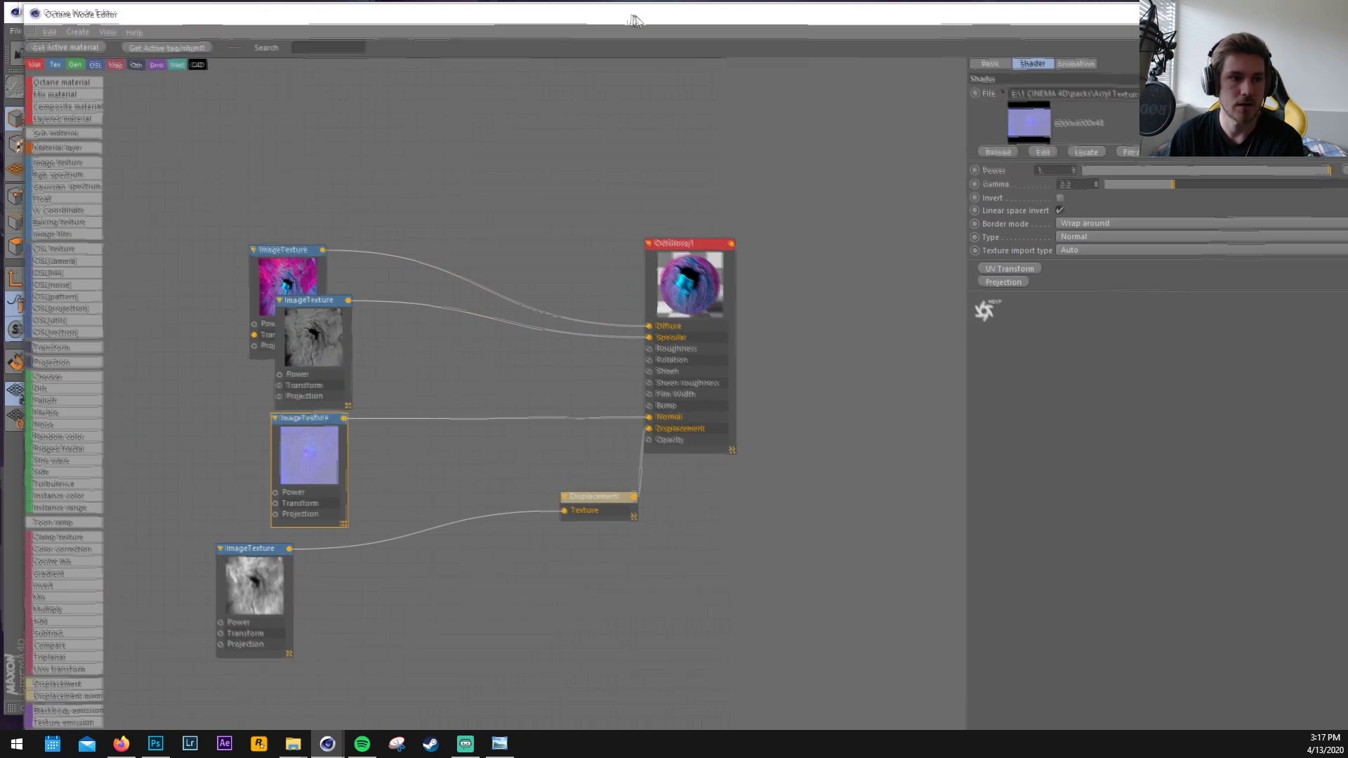
{"action": "left_click_drag", "start_coordinate": [606, 12], "coordinate": [701, 43]}
{"action": "left_click_drag", "start_coordinate": [98, 33], "coordinate": [454, 70]}
{"action": "scroll", "coordinate": [757, 402], "scroll_direction": "down", "scroll_amount": 3}
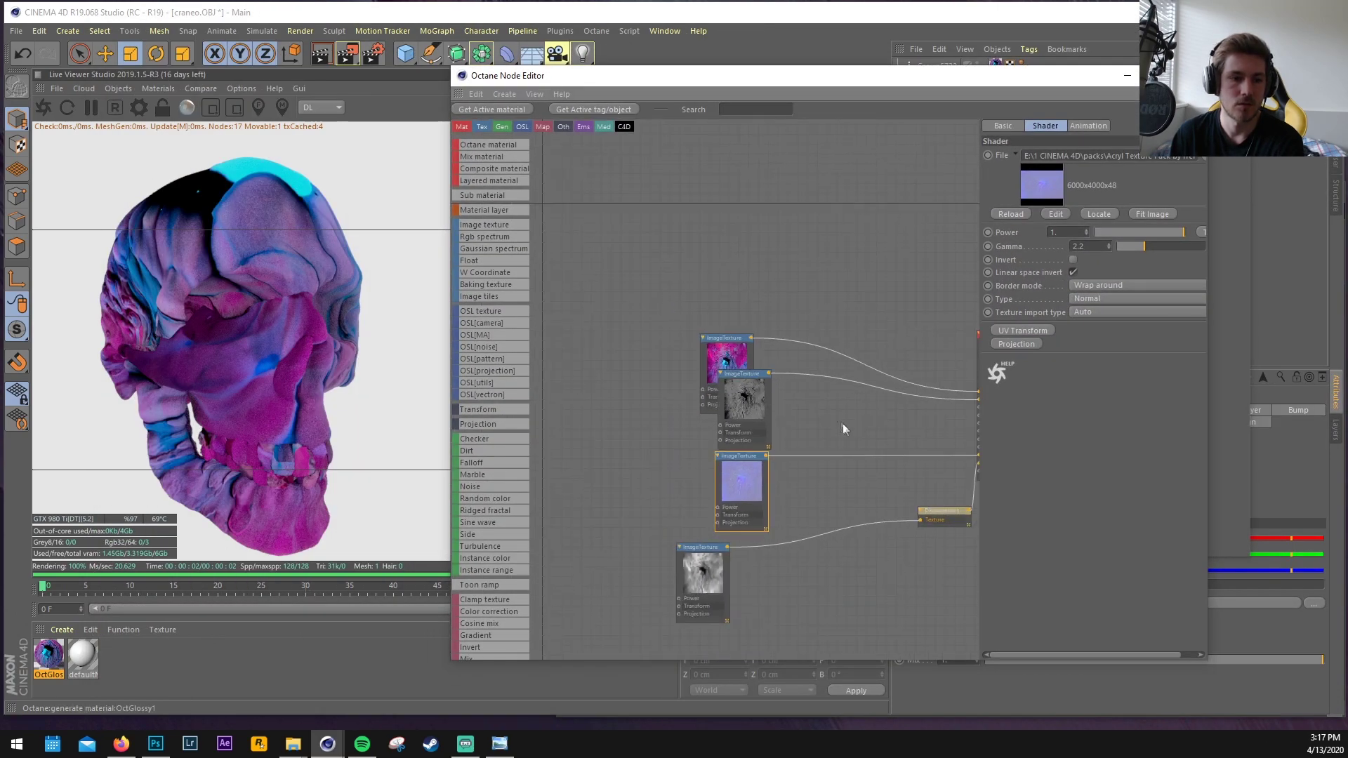
{"action": "middle_click_drag", "start_coordinate": [843, 423], "coordinate": [699, 387]}
{"action": "scroll", "coordinate": [699, 387], "scroll_direction": "up", "scroll_amount": 1}
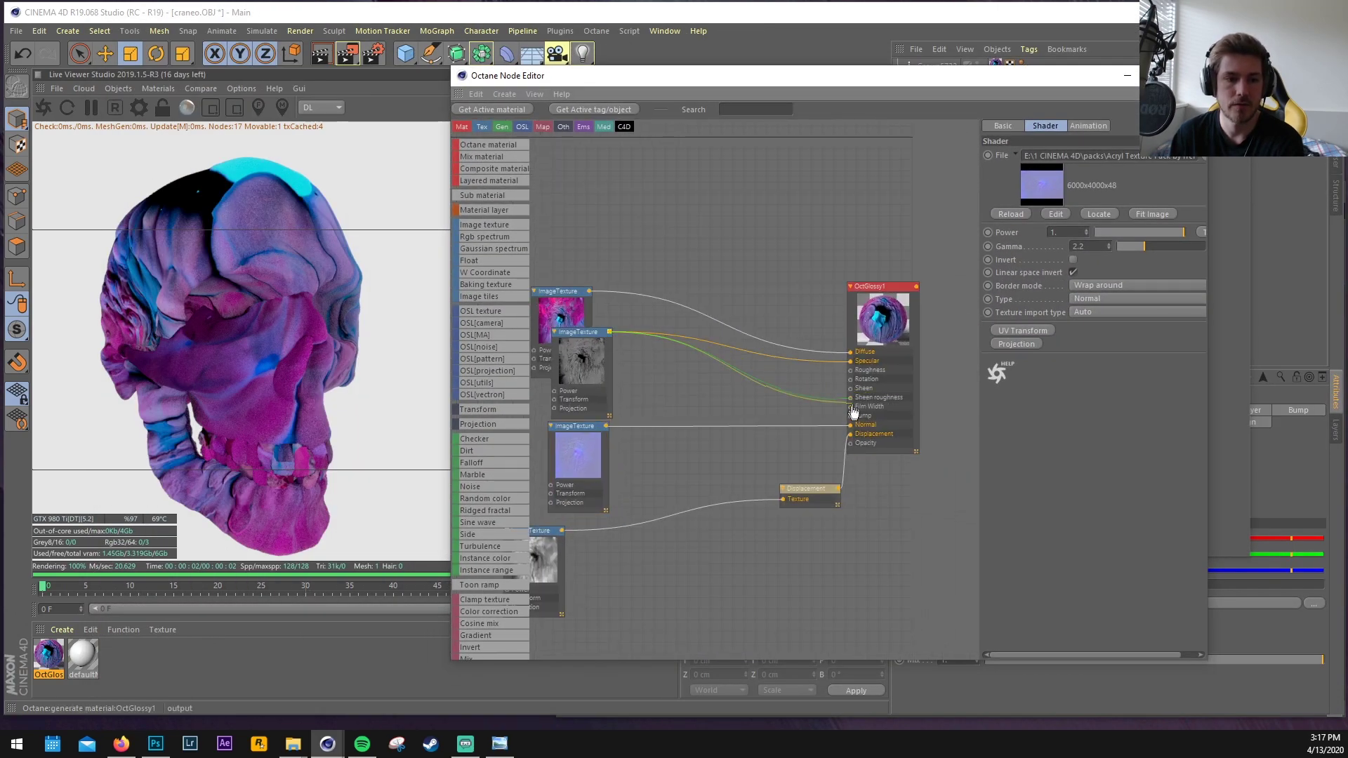
{"action": "left_click_drag", "start_coordinate": [852, 421], "coordinate": [931, 222]}
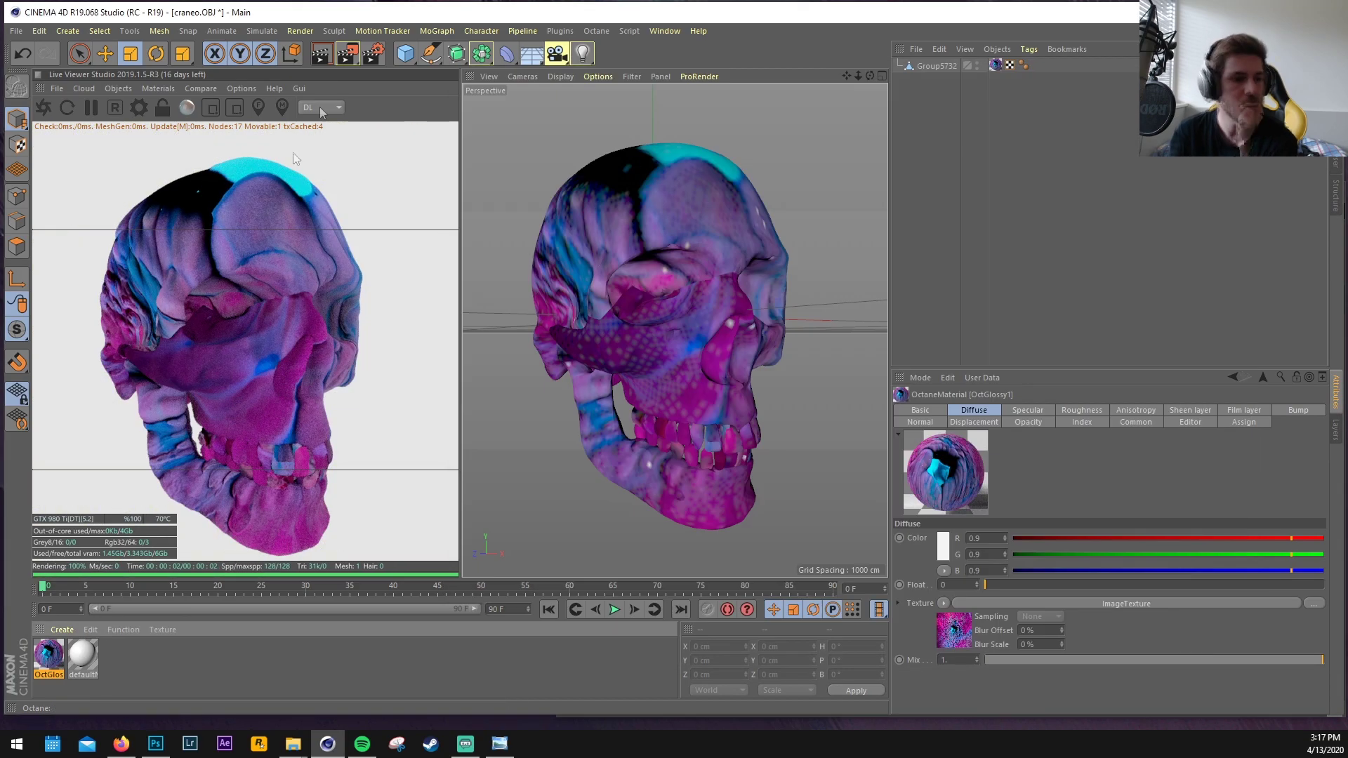
Add an Octane Arealight and place it in front of the skull, to one side of the face
{"action": "left_click", "coordinate": [319, 108]}
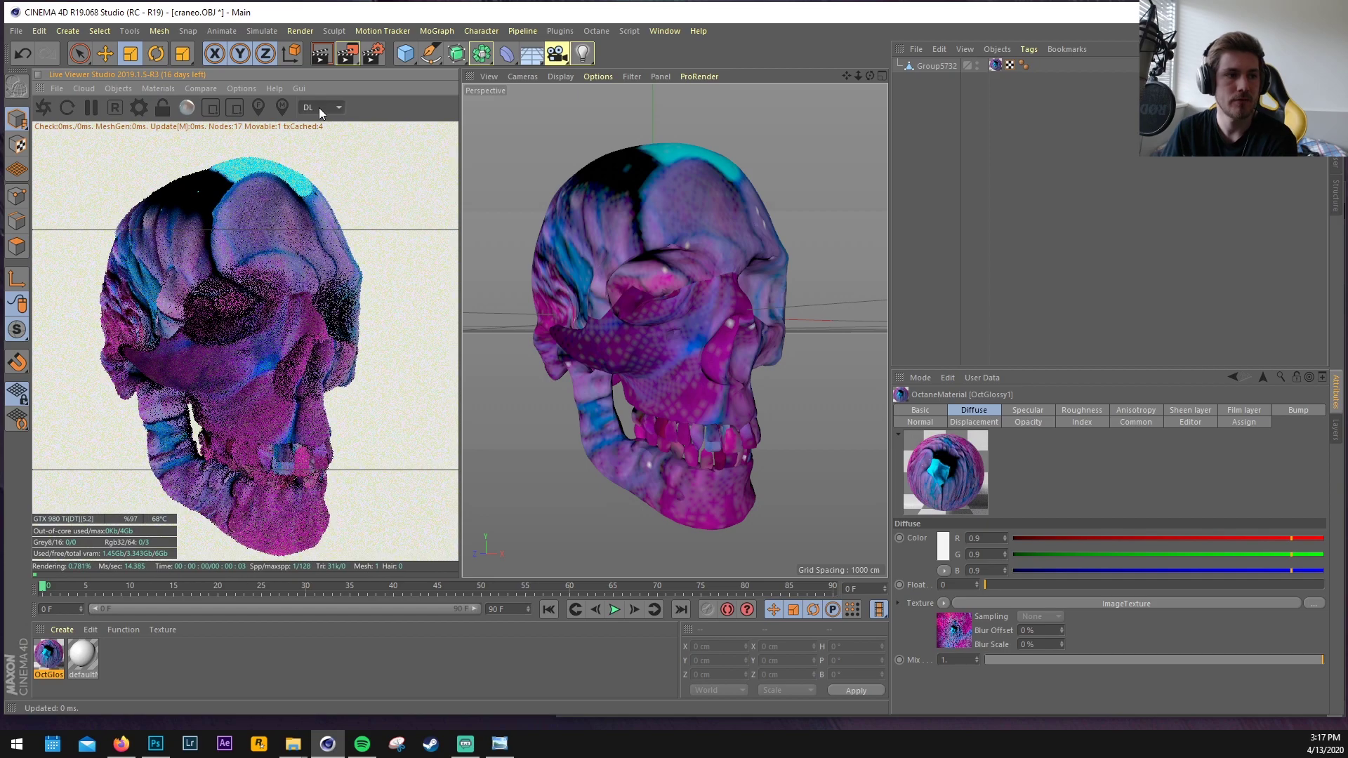
{"action": "left_click", "coordinate": [119, 89]}
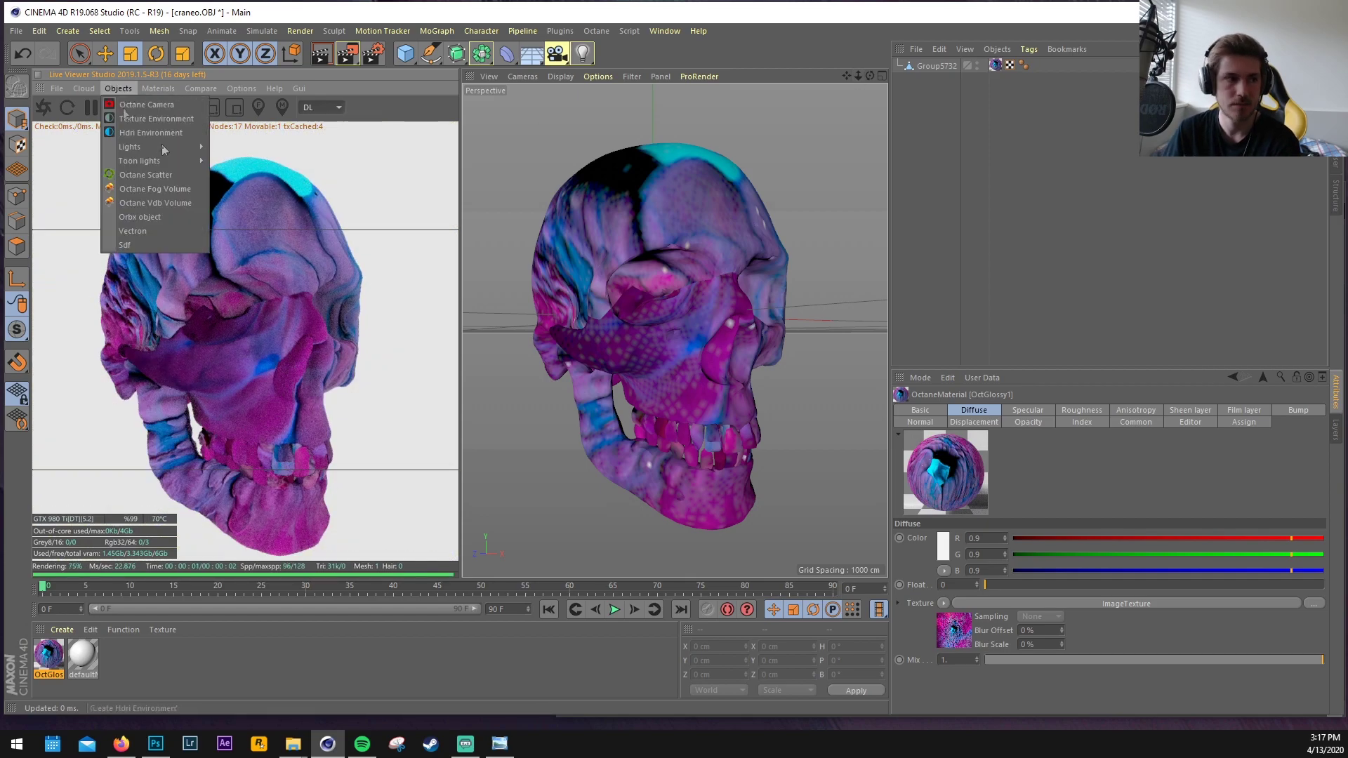
{"action": "mouse_move", "coordinate": [163, 145]}
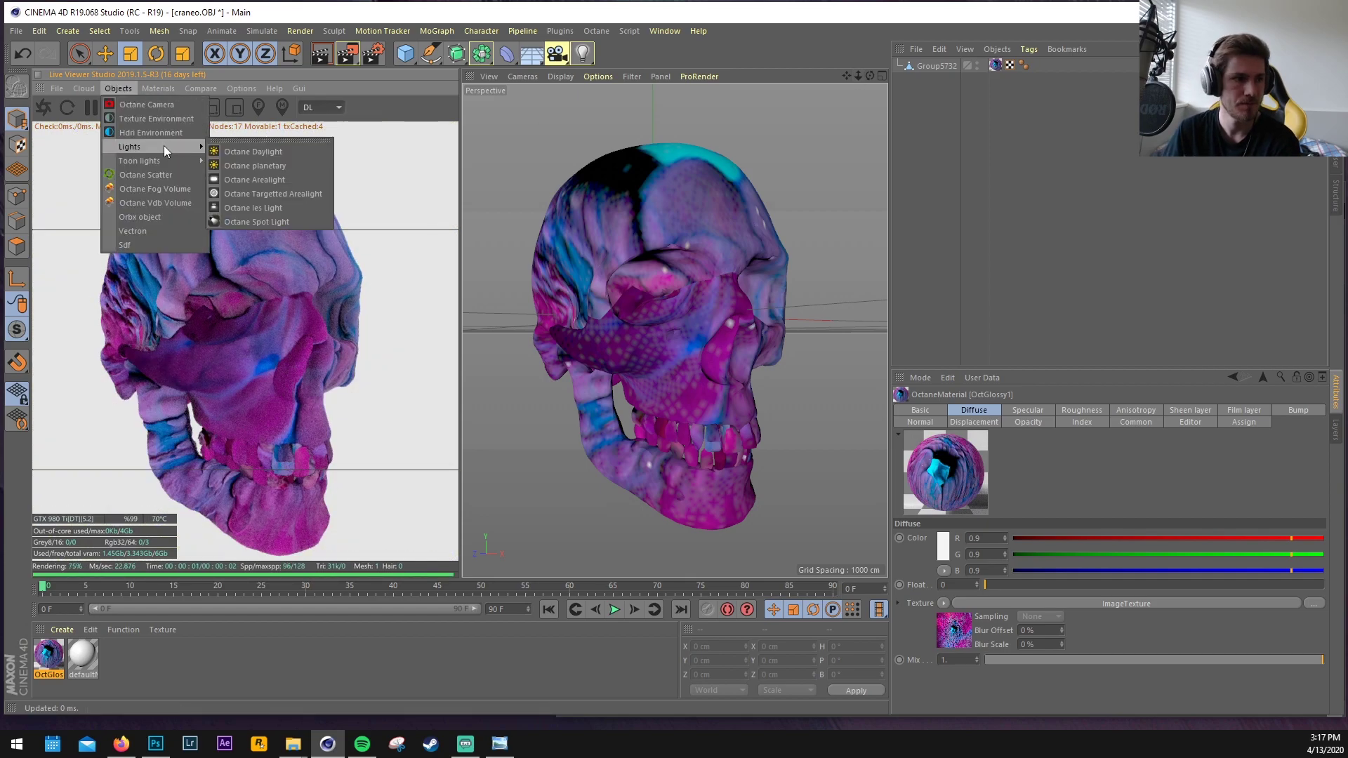
{"action": "left_click", "coordinate": [728, 236]}
{"action": "left_click", "coordinate": [680, 207]}
{"action": "left_click", "coordinate": [145, 89]}
{"action": "mouse_move", "coordinate": [119, 89]}
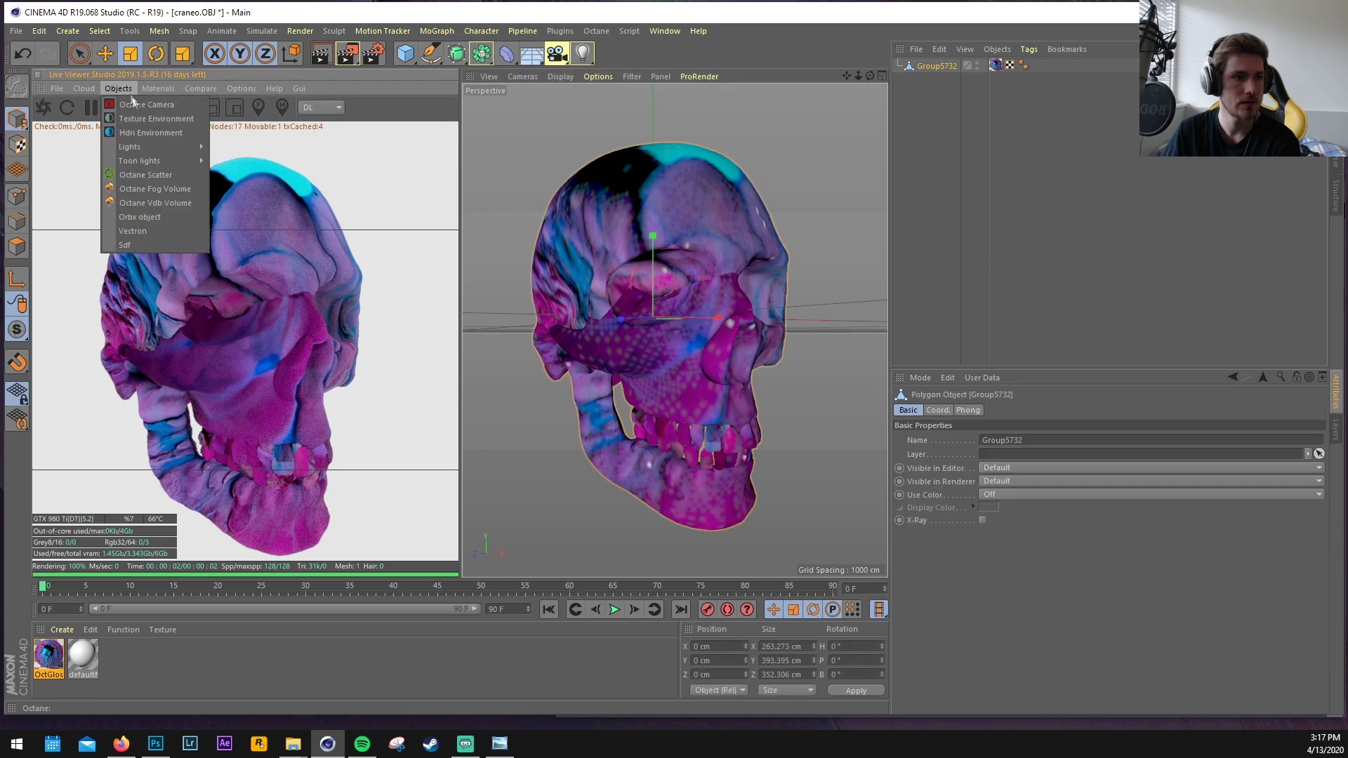
{"action": "mouse_move", "coordinate": [159, 145]}
{"action": "left_click", "coordinate": [231, 145]}
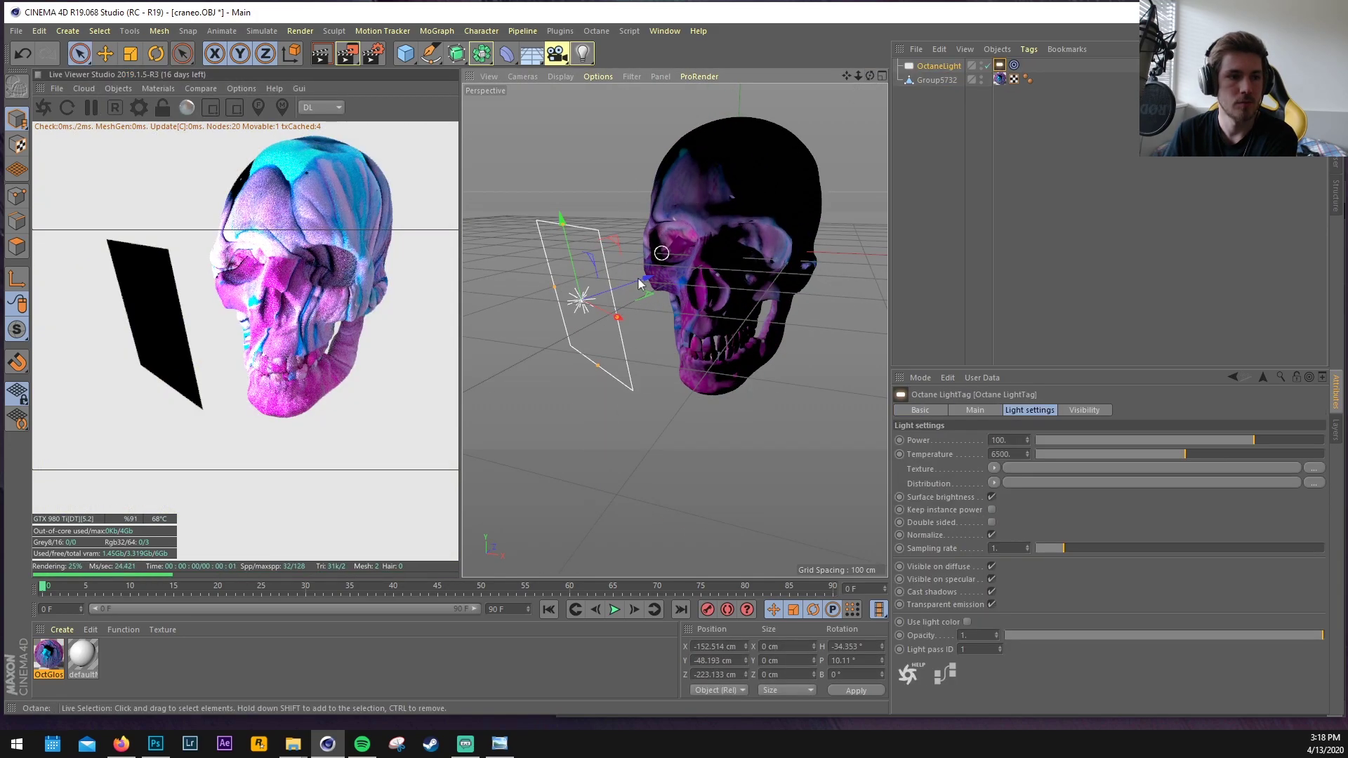
{"action": "left_click_drag", "start_coordinate": [645, 278], "coordinate": [537, 316]}
Add a second Octane Arealight behind and slightly above the skull, on the side opposite the front light
{"action": "left_click_drag", "start_coordinate": [592, 225], "coordinate": [827, 242], "text": "alt"}
{"action": "left_click", "coordinate": [828, 242]}
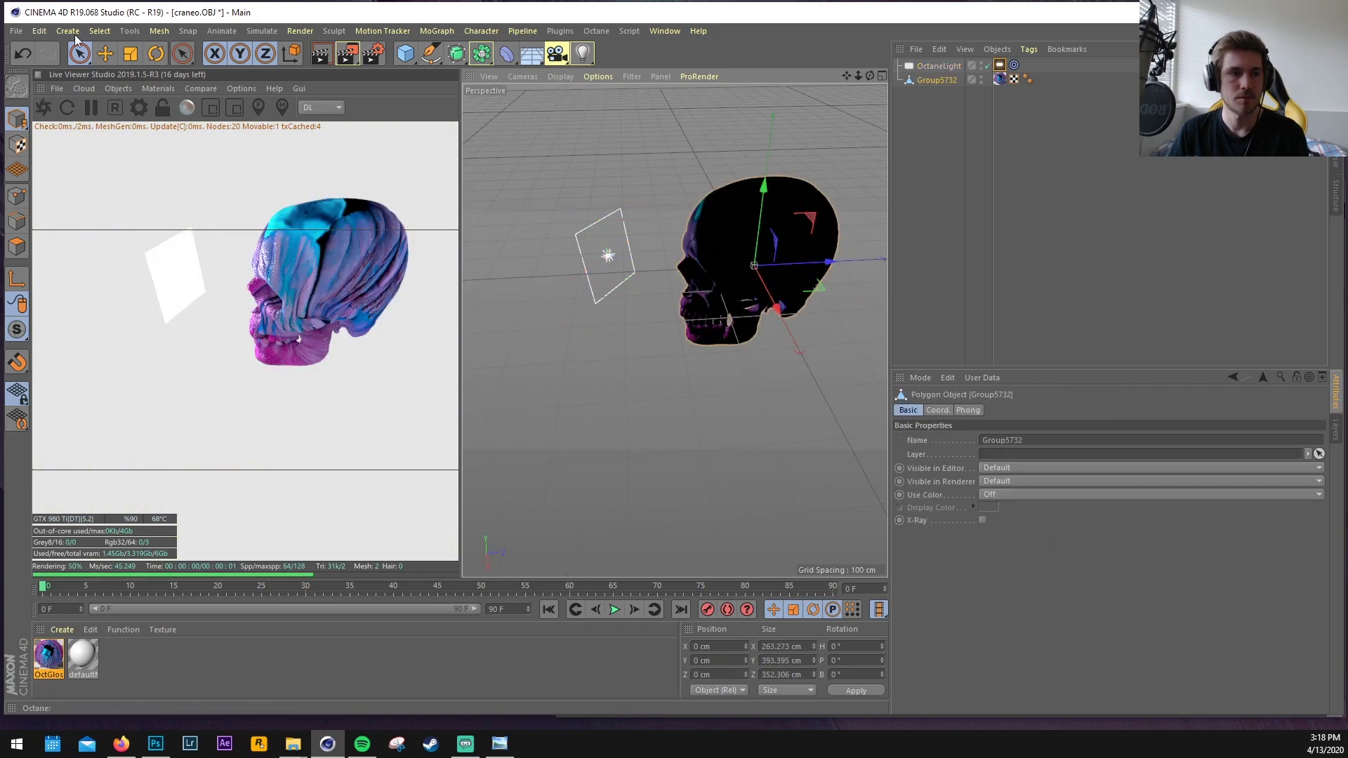
{"action": "left_click", "coordinate": [117, 88]}
{"action": "mouse_move", "coordinate": [156, 155]}
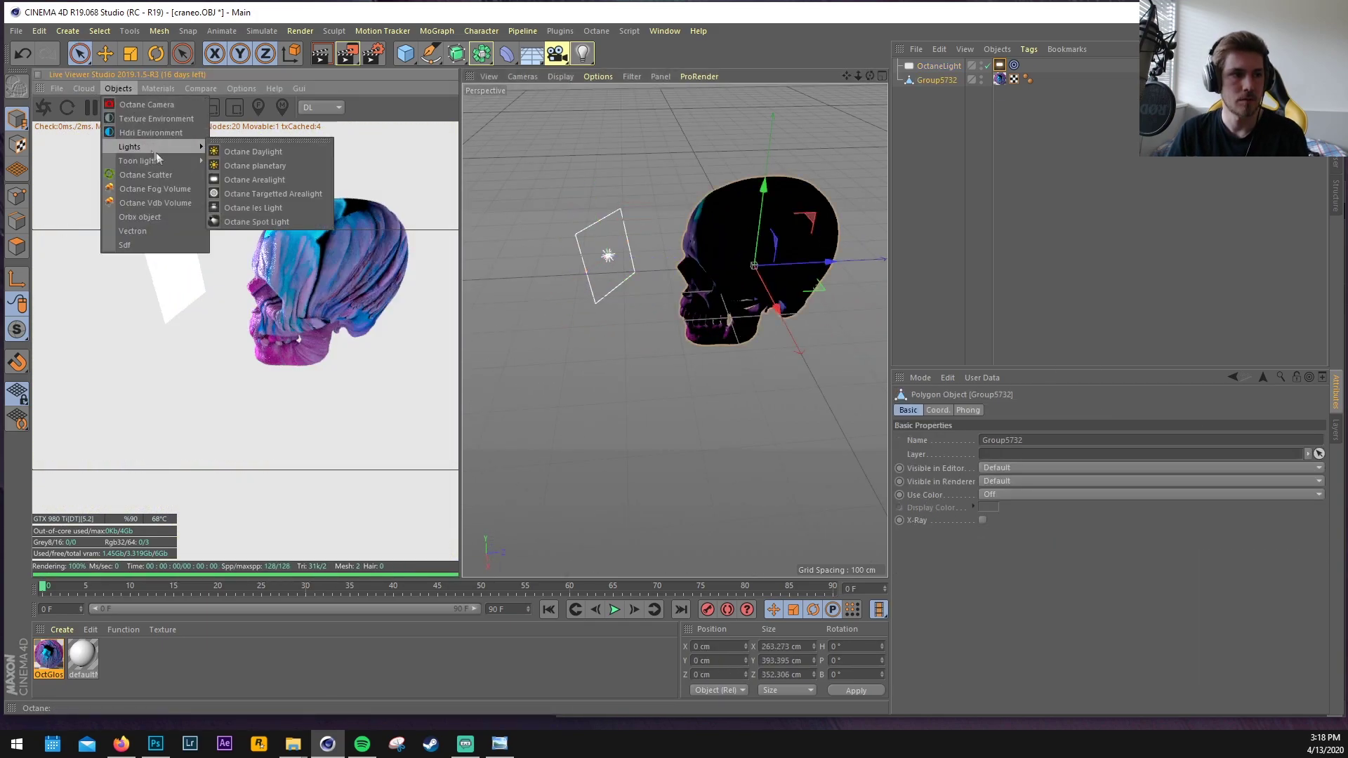
{"action": "left_click", "coordinate": [257, 184]}
{"action": "left_click_drag", "start_coordinate": [632, 165], "coordinate": [605, 249], "text": "alt"}
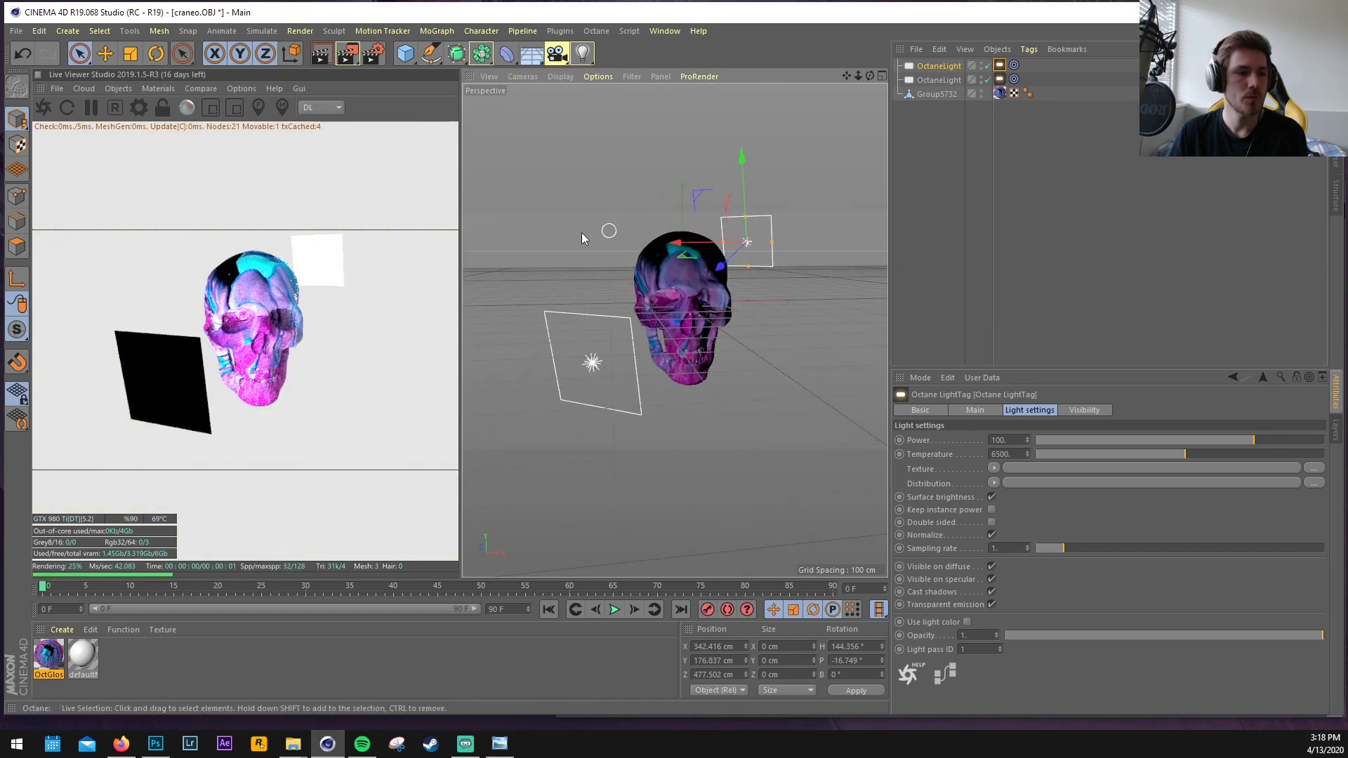
Add an Octane HDRI environment with its texture left black, so only the area lights illuminate the skull
{"action": "left_click", "coordinate": [116, 88]}
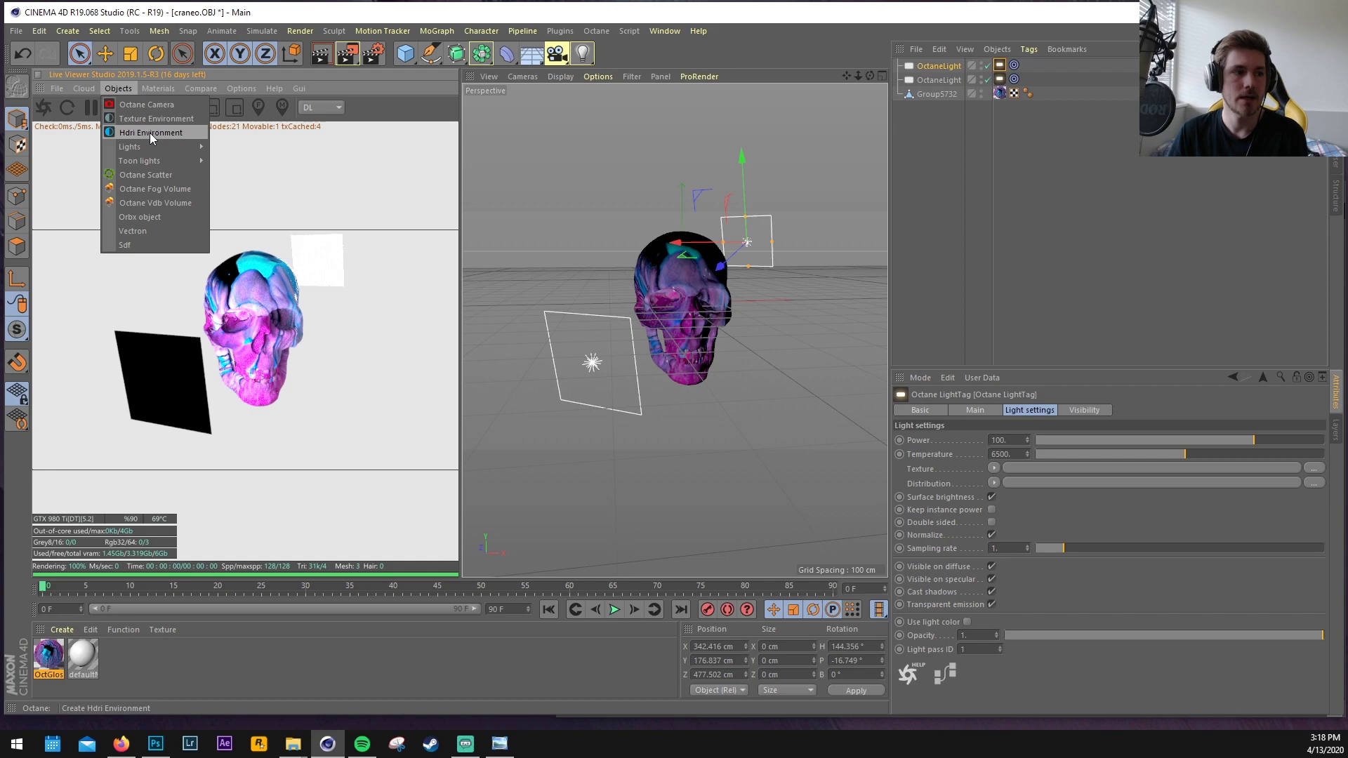
{"action": "left_click", "coordinate": [150, 133]}
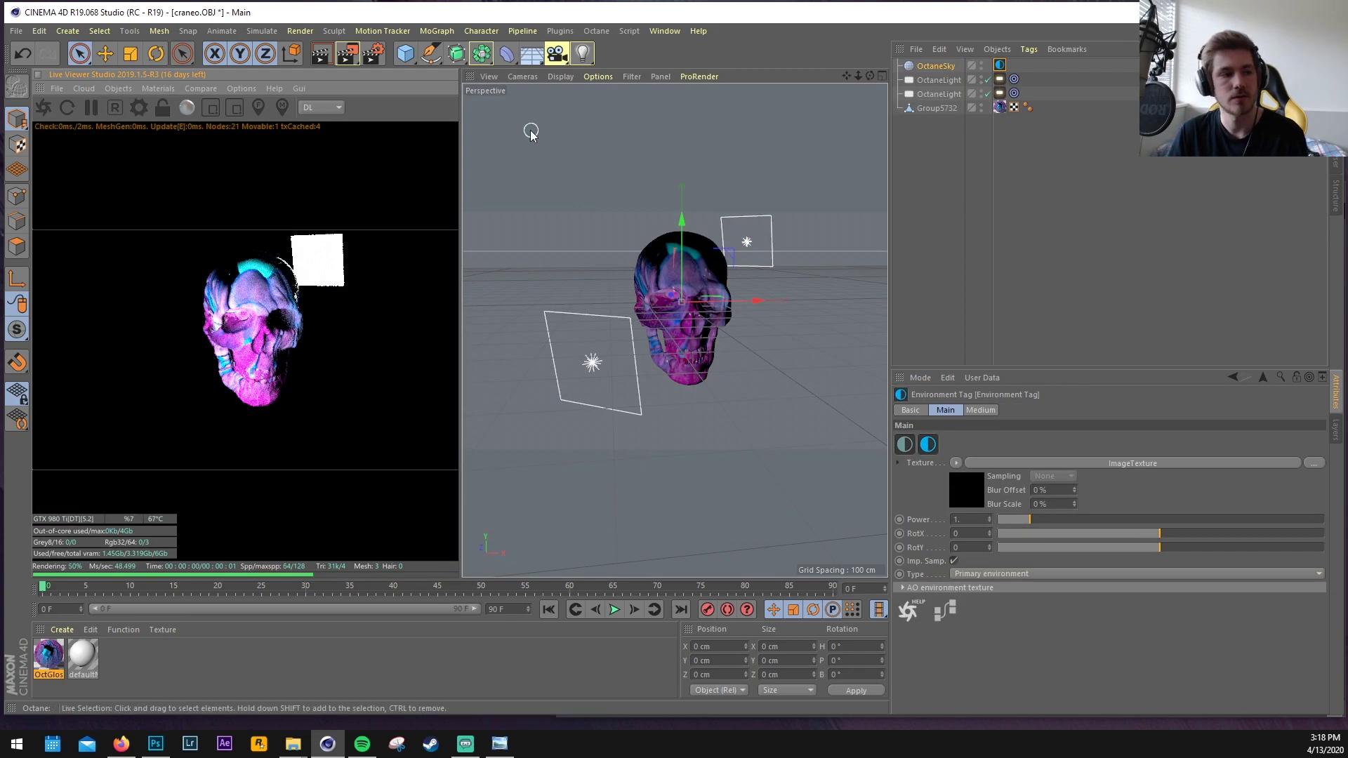
{"action": "mouse_move", "coordinate": [754, 206]}
{"action": "left_mouse_down", "text": "alt"}
{"action": "mouse_move", "coordinate": [748, 192]}
{"action": "mouse_move", "coordinate": [761, 201]}
{"action": "left_mouse_up", "text": "alt"}
Move the front area light farther out and below the skull, and raise the light power to about 130
{"action": "left_click", "coordinate": [937, 93]}
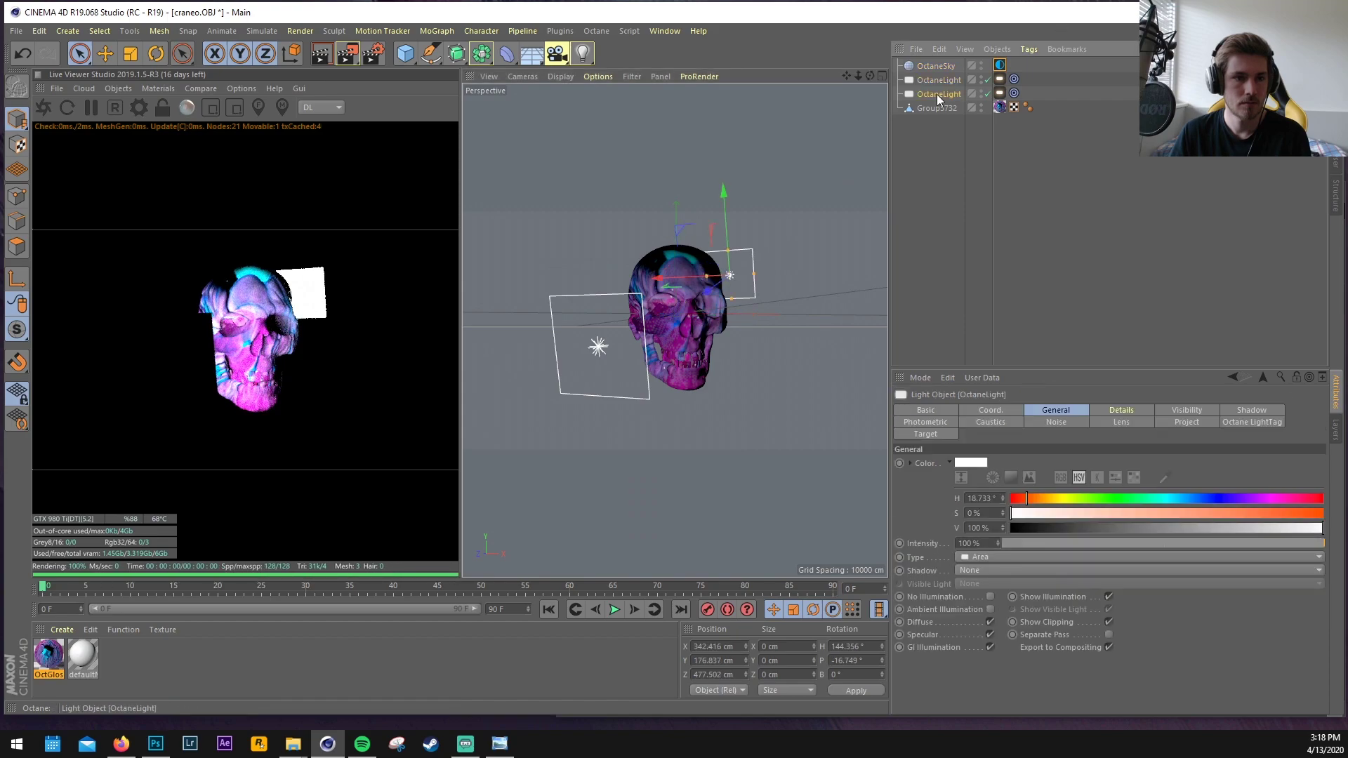
{"action": "left_click_drag", "start_coordinate": [662, 348], "coordinate": [626, 354]}
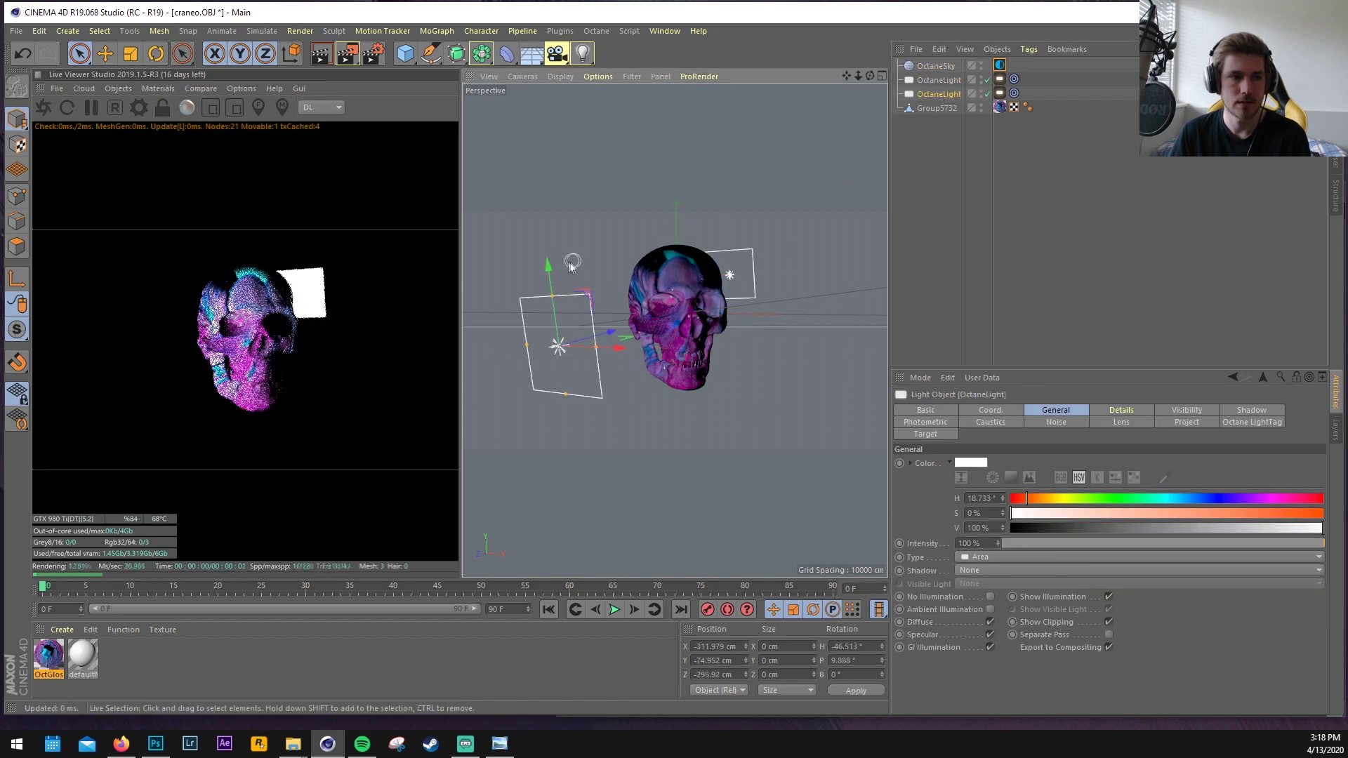
{"action": "left_click_drag", "start_coordinate": [548, 267], "coordinate": [556, 334]}
{"action": "scroll", "coordinate": [603, 365], "scroll_direction": "up", "scroll_amount": 3}
{"action": "left_click", "coordinate": [999, 79]}
{"action": "left_click_drag", "start_coordinate": [1116, 440], "coordinate": [1259, 440]}
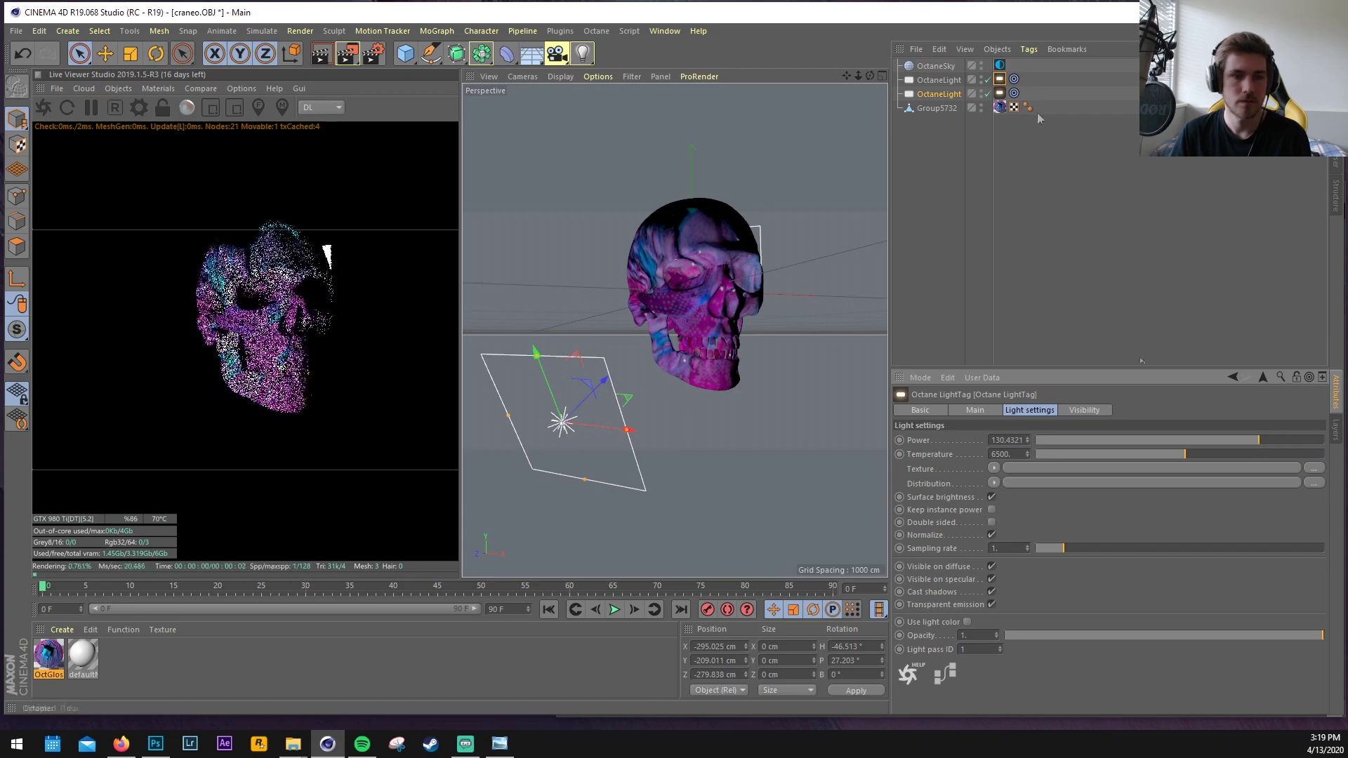
Lower the front area light farther beneath the skull and bring the second area light down beside the skull
{"action": "left_click", "coordinate": [939, 94]}
{"action": "left_click_drag", "start_coordinate": [535, 352], "coordinate": [561, 485]}
{"action": "scroll", "coordinate": [674, 337], "scroll_direction": "down", "scroll_amount": 3}
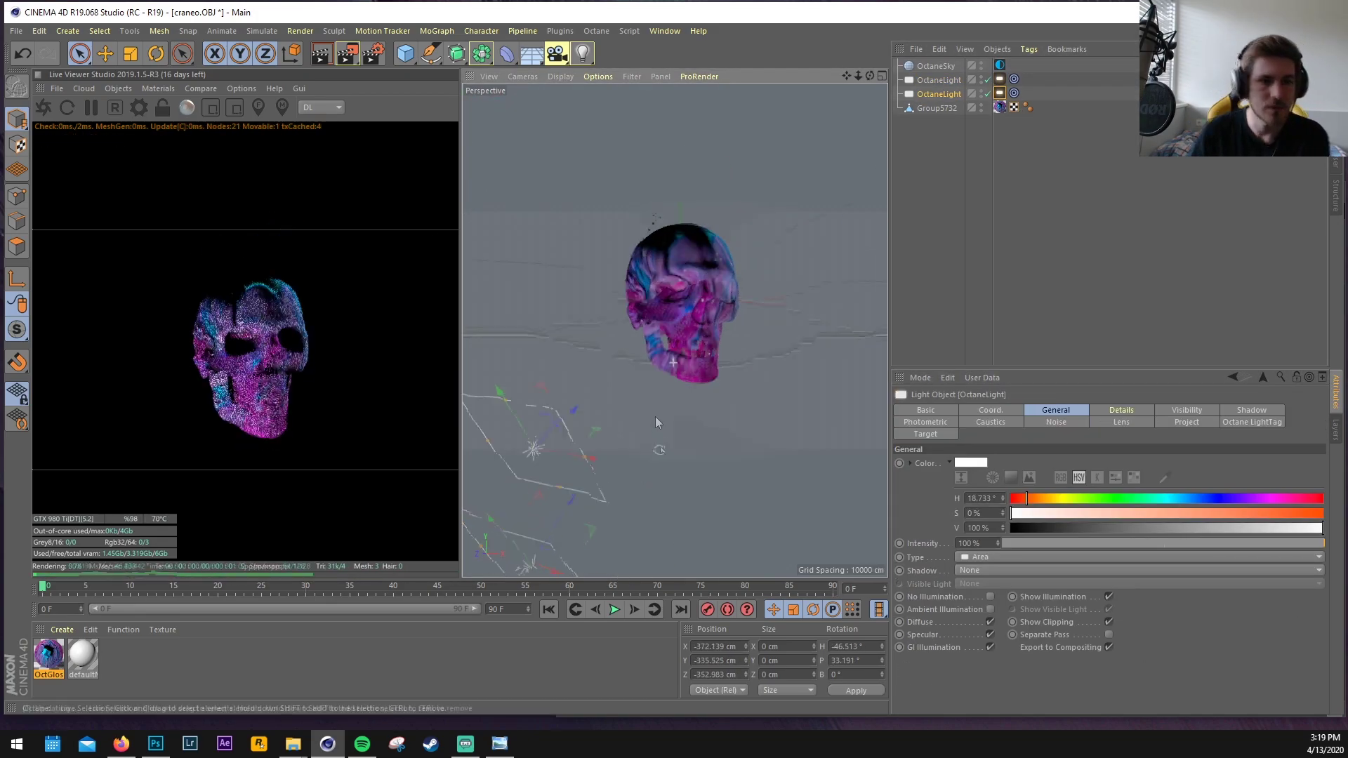
{"action": "left_click_drag", "start_coordinate": [680, 456], "coordinate": [814, 444]}
{"action": "left_click", "coordinate": [578, 250]}
{"action": "mouse_move", "coordinate": [701, 280]}
{"action": "left_mouse_down", "text": "alt"}
{"action": "mouse_move", "coordinate": [578, 249]}
{"action": "mouse_move", "coordinate": [709, 295]}
{"action": "left_mouse_up", "text": "alt"}
{"action": "left_click", "coordinate": [938, 80]}
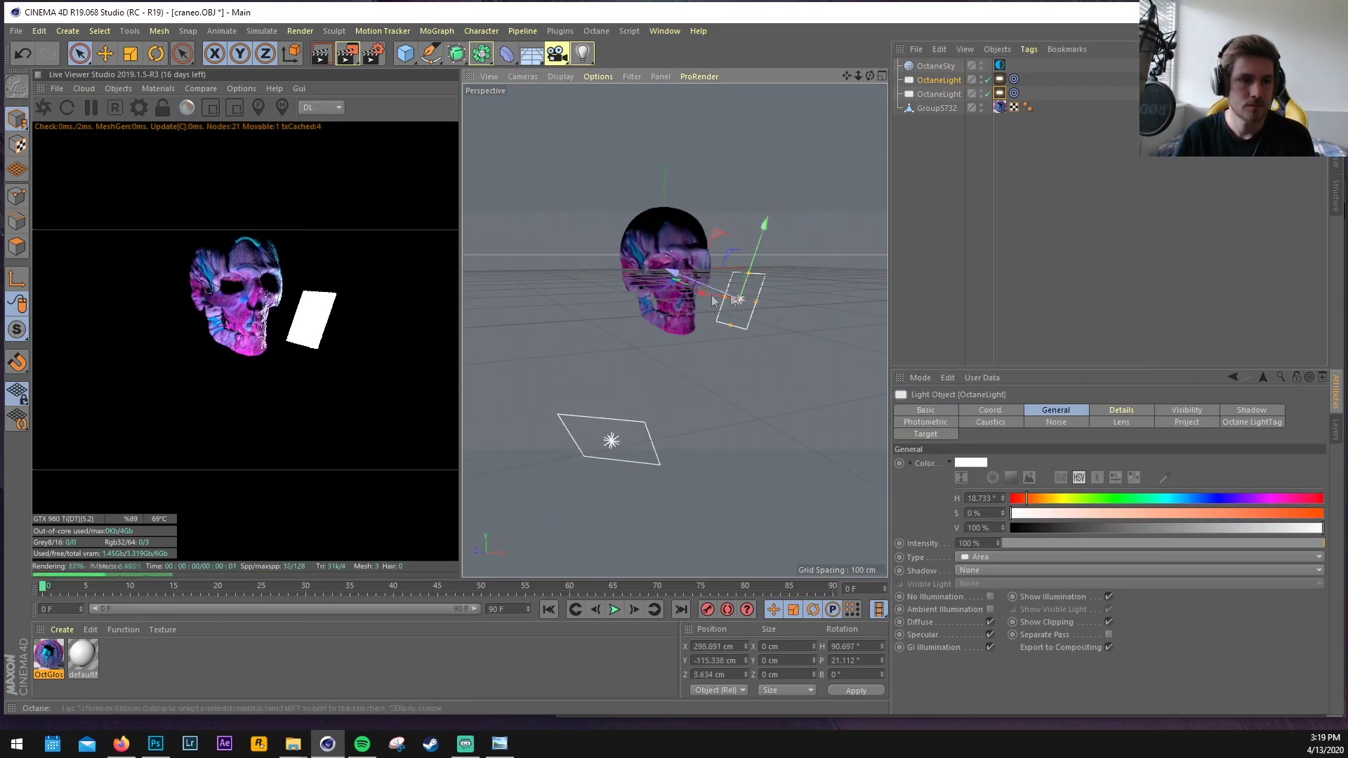
{"action": "left_click_drag", "start_coordinate": [764, 222], "coordinate": [779, 309]}
Shift the front area light under the skull's face and set its power to about 43.1
{"action": "left_click", "coordinate": [938, 96]}
{"action": "left_click_drag", "start_coordinate": [576, 416], "coordinate": [812, 448]}
{"action": "left_click", "coordinate": [1000, 93]}
{"action": "left_click_drag", "start_coordinate": [1116, 441], "coordinate": [1239, 440]}
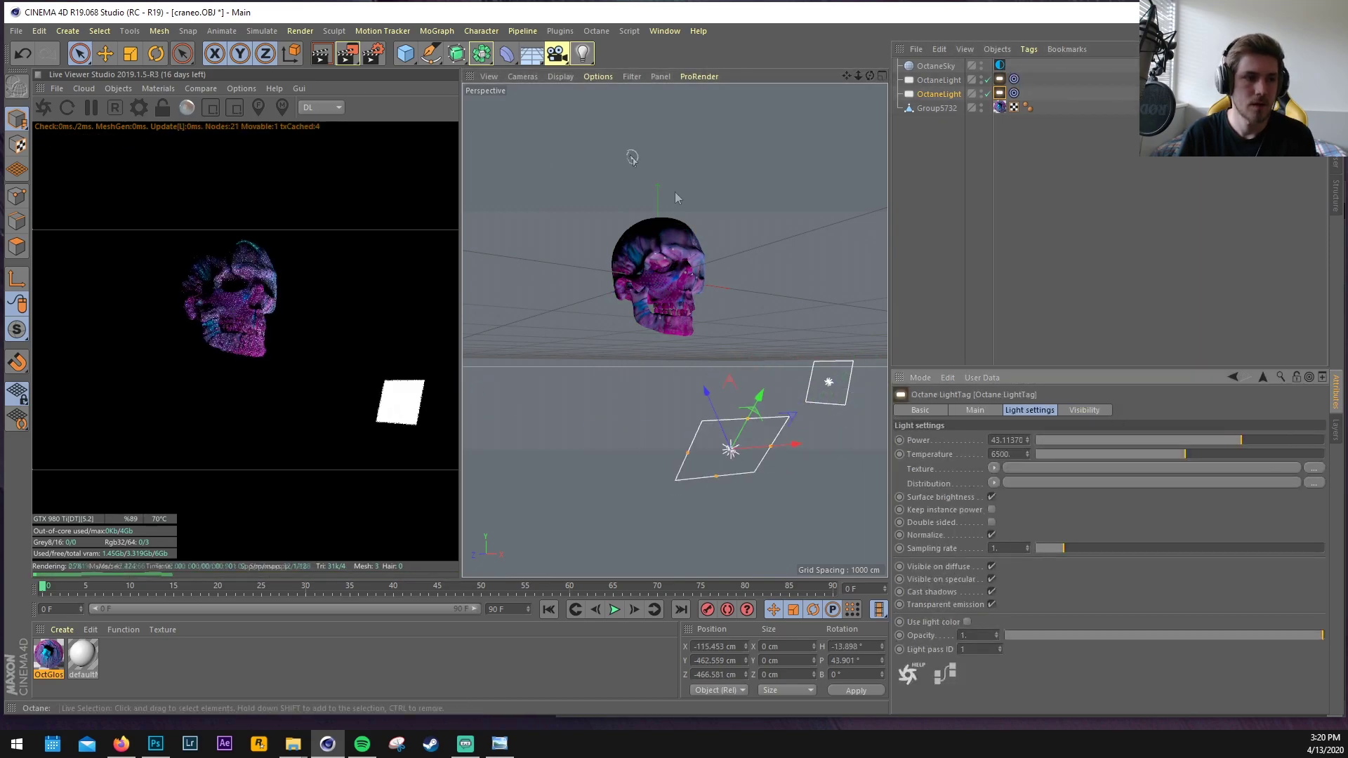
Raise the second area light high behind the skull and the front area light to about 133 cm above the origin
{"action": "left_click_drag", "start_coordinate": [632, 153], "coordinate": [624, 172], "text": "alt"}
{"action": "left_click", "coordinate": [938, 80]}
{"action": "left_click_drag", "start_coordinate": [844, 305], "coordinate": [673, 280]}
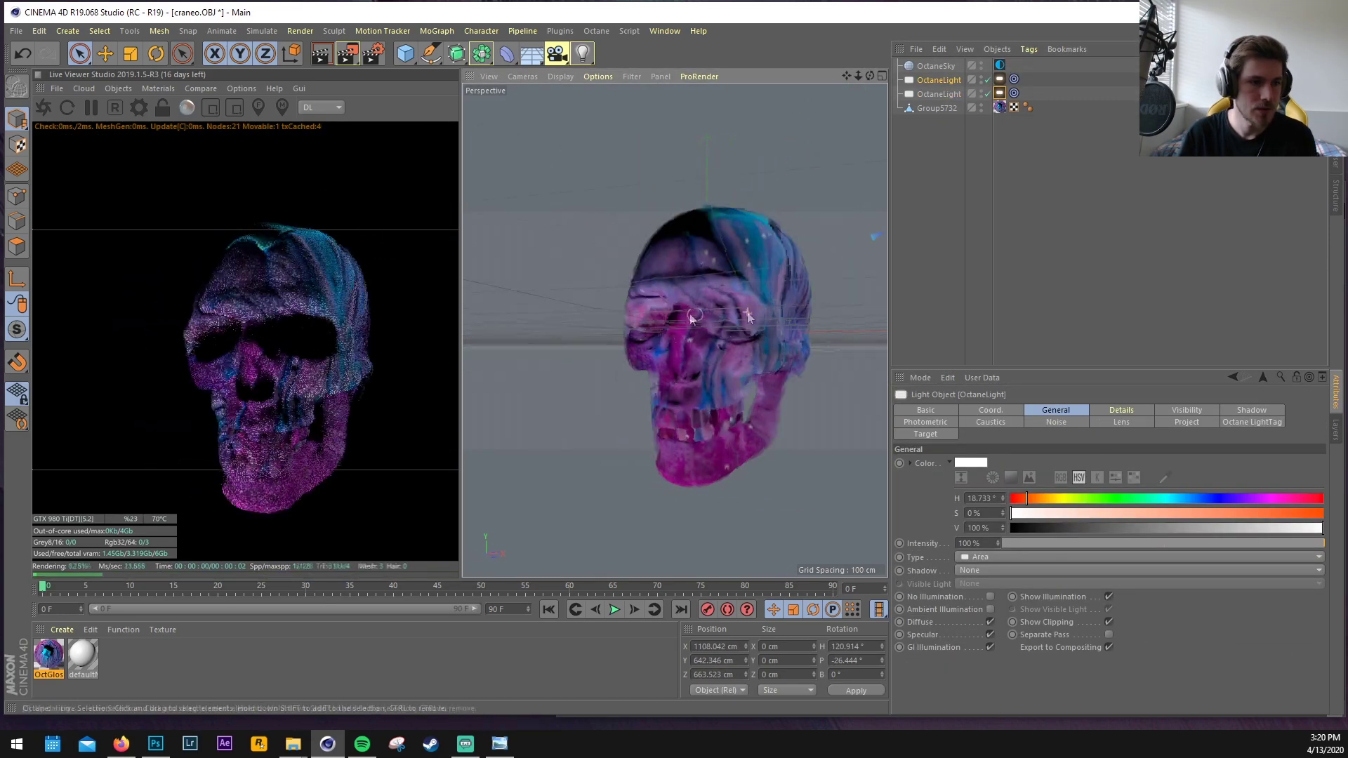
{"action": "left_click", "coordinate": [939, 94]}
{"action": "left_click_drag", "start_coordinate": [554, 421], "coordinate": [701, 355]}
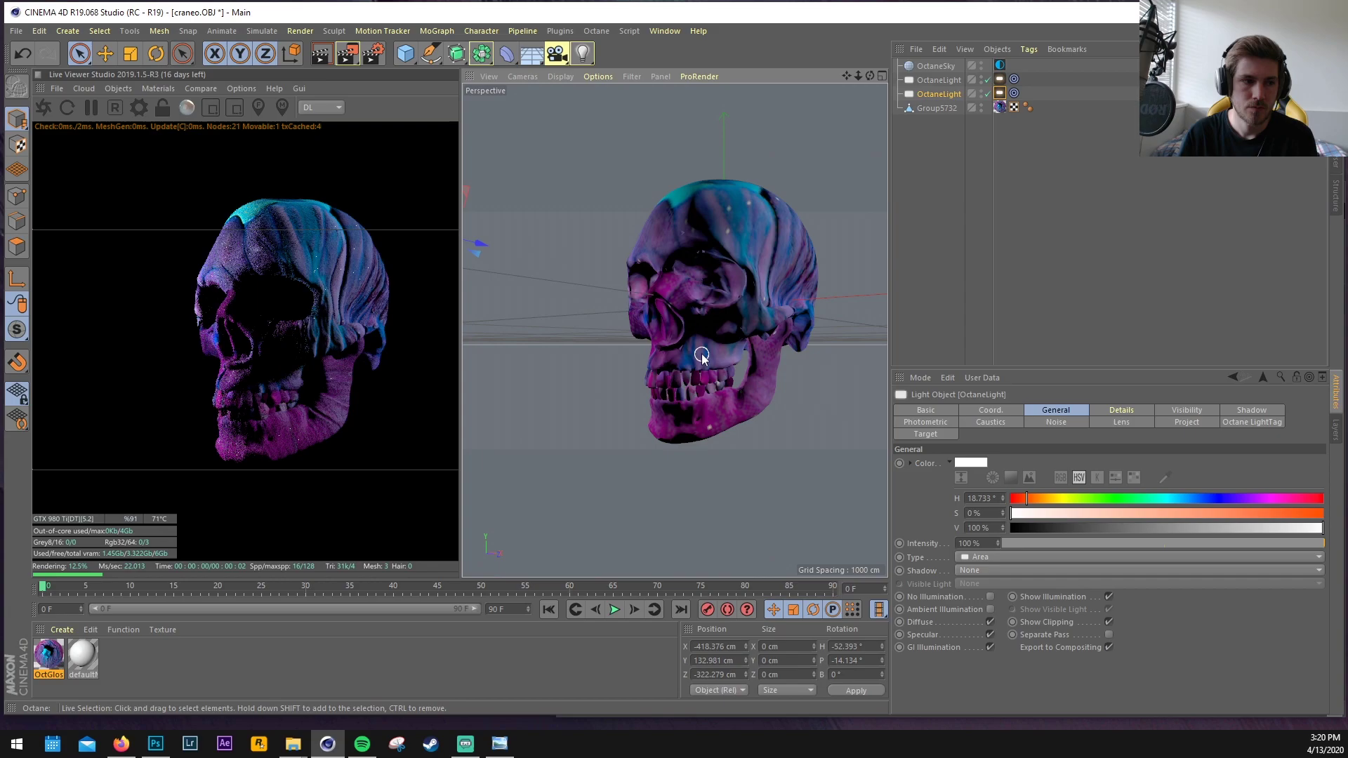
Move the second area light far out beside the skull and below it, to about X 1337, Y -386, Z 119 cm
{"action": "scroll", "coordinate": [701, 355], "scroll_direction": "down", "scroll_amount": 6}
{"action": "left_click", "coordinate": [938, 80]}
{"action": "left_click_drag", "start_coordinate": [812, 316], "coordinate": [747, 337]}
{"action": "left_click_drag", "start_coordinate": [747, 337], "coordinate": [674, 330], "text": "alt"}
{"action": "left_click_drag", "start_coordinate": [764, 238], "coordinate": [769, 316]}
{"action": "scroll", "coordinate": [676, 321], "scroll_direction": "up", "scroll_amount": 5}
{"action": "scroll", "coordinate": [675, 321], "scroll_direction": "down", "scroll_amount": 4}
Set the power of both area lights to about 47.1 and frame the skull in a three-quarter view
{"action": "left_click", "coordinate": [1000, 79]}
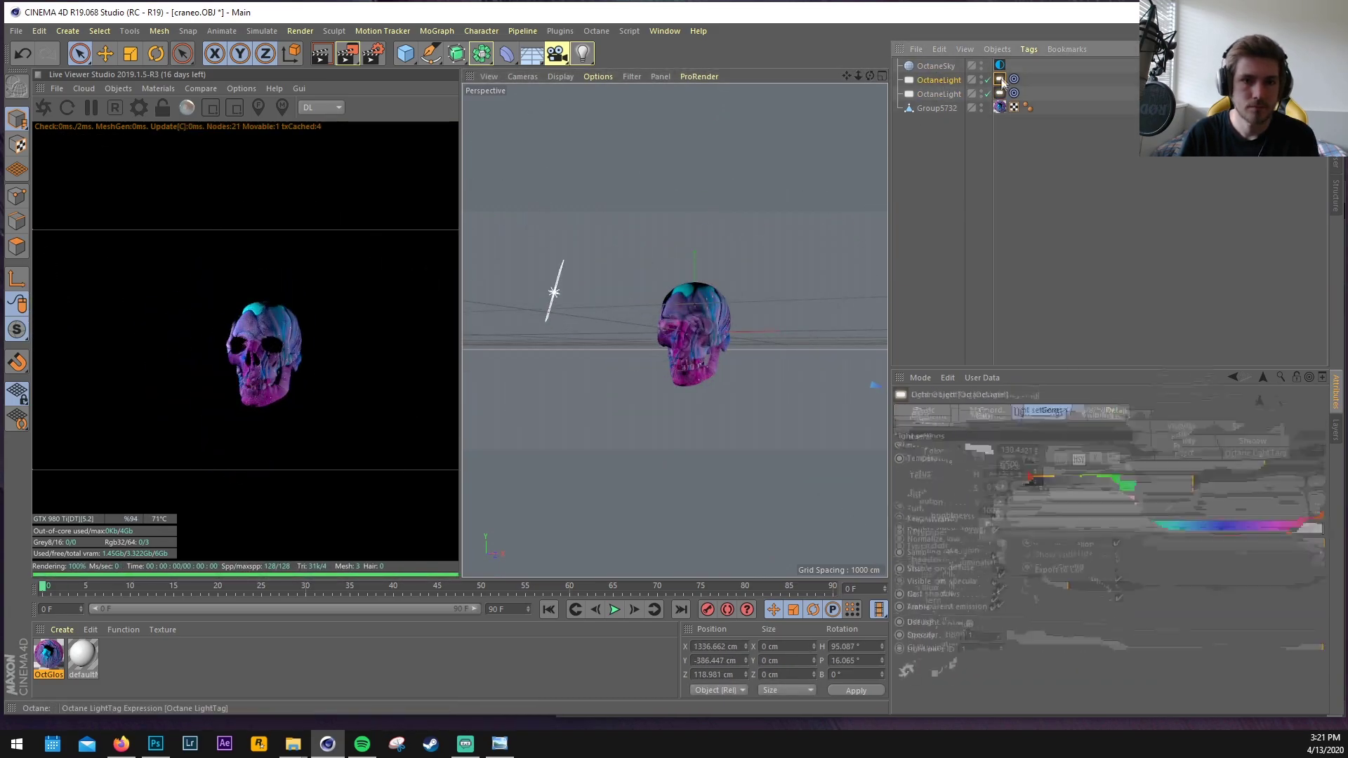
{"action": "mouse_move", "coordinate": [1263, 440]}
{"action": "left_mouse_down"}
{"action": "mouse_move", "coordinate": [1236, 458]}
{"action": "mouse_move", "coordinate": [1242, 440]}
{"action": "left_mouse_up"}
{"action": "left_click", "coordinate": [999, 94]}
{"action": "scroll", "coordinate": [690, 357], "scroll_direction": "up", "scroll_amount": 5}
{"action": "left_click_drag", "start_coordinate": [690, 357], "coordinate": [738, 337], "text": "alt"}
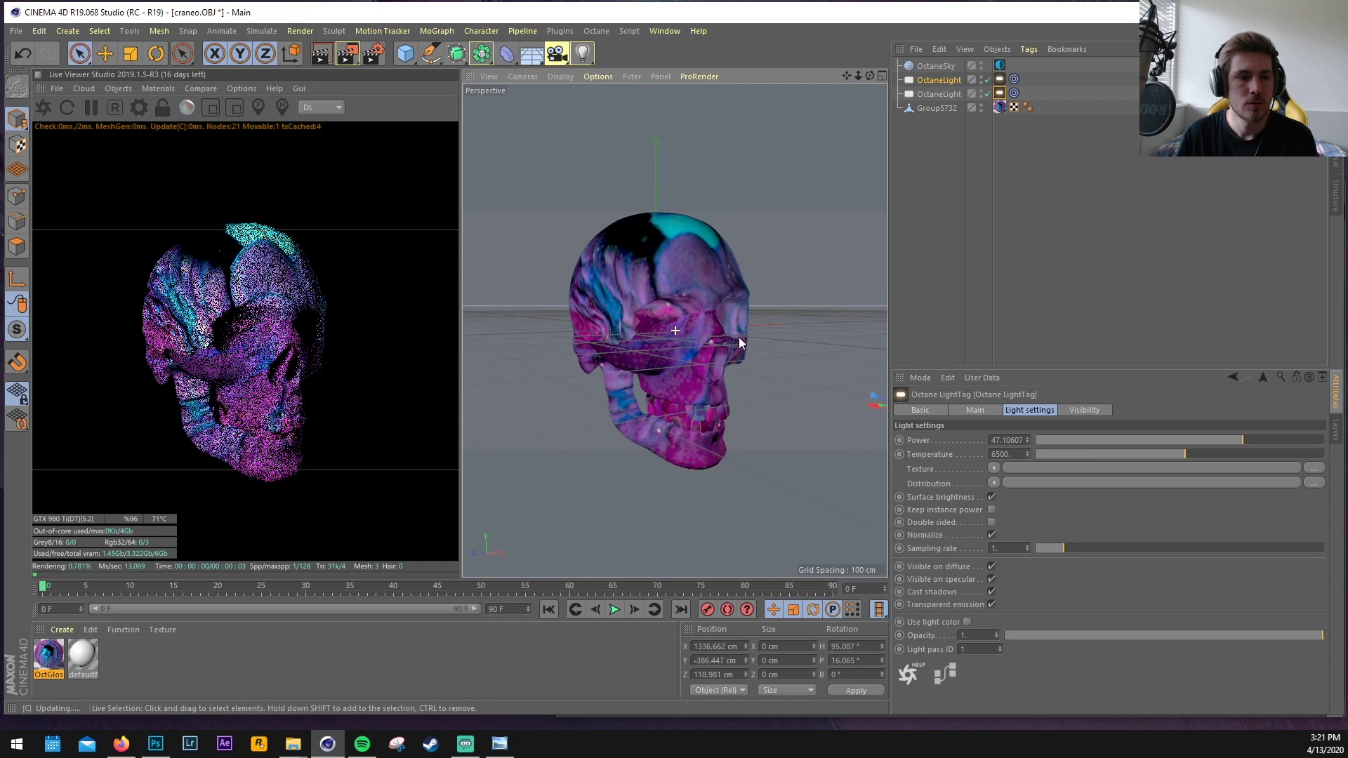
Add an Octane Camera, look through it and set its focal length to Super Tele (300 mm)
{"action": "left_click", "coordinate": [127, 88]}
{"action": "left_click", "coordinate": [132, 103]}
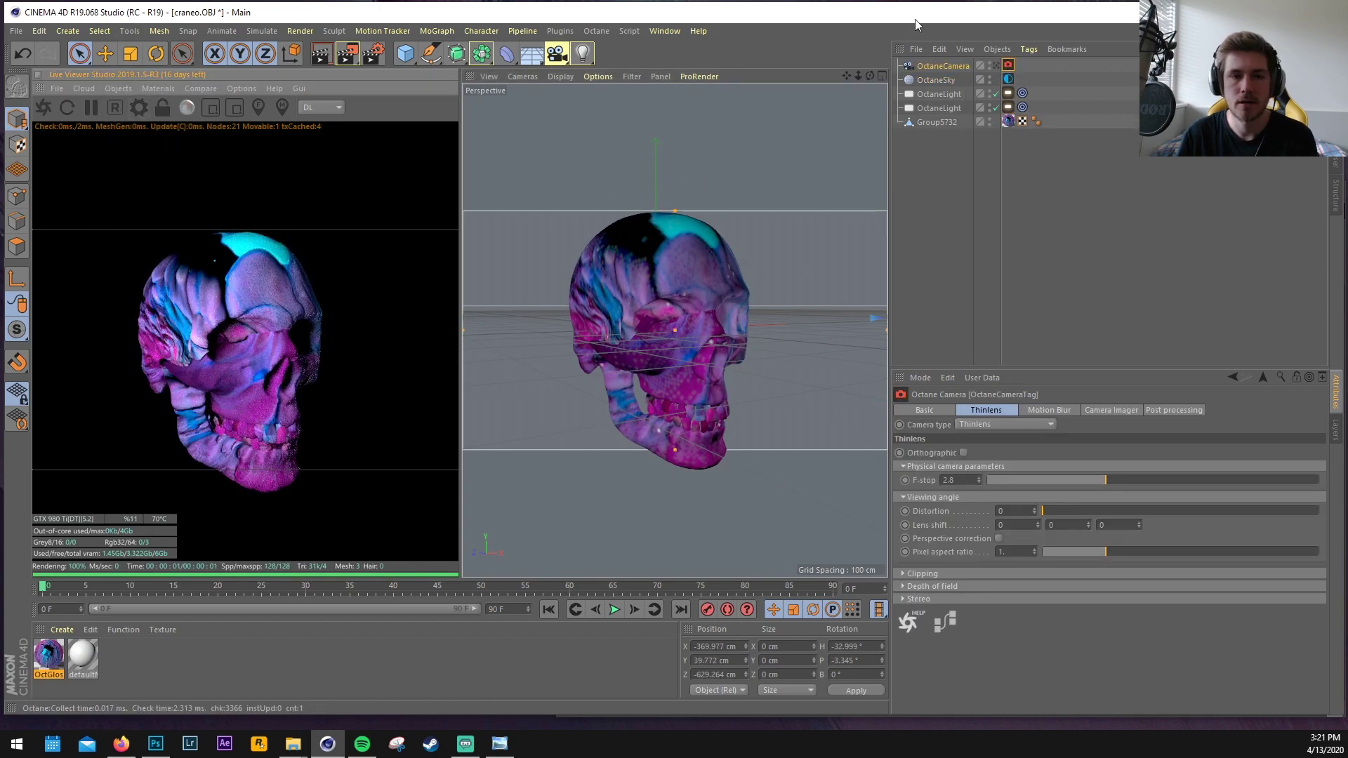
{"action": "left_click", "coordinate": [996, 65]}
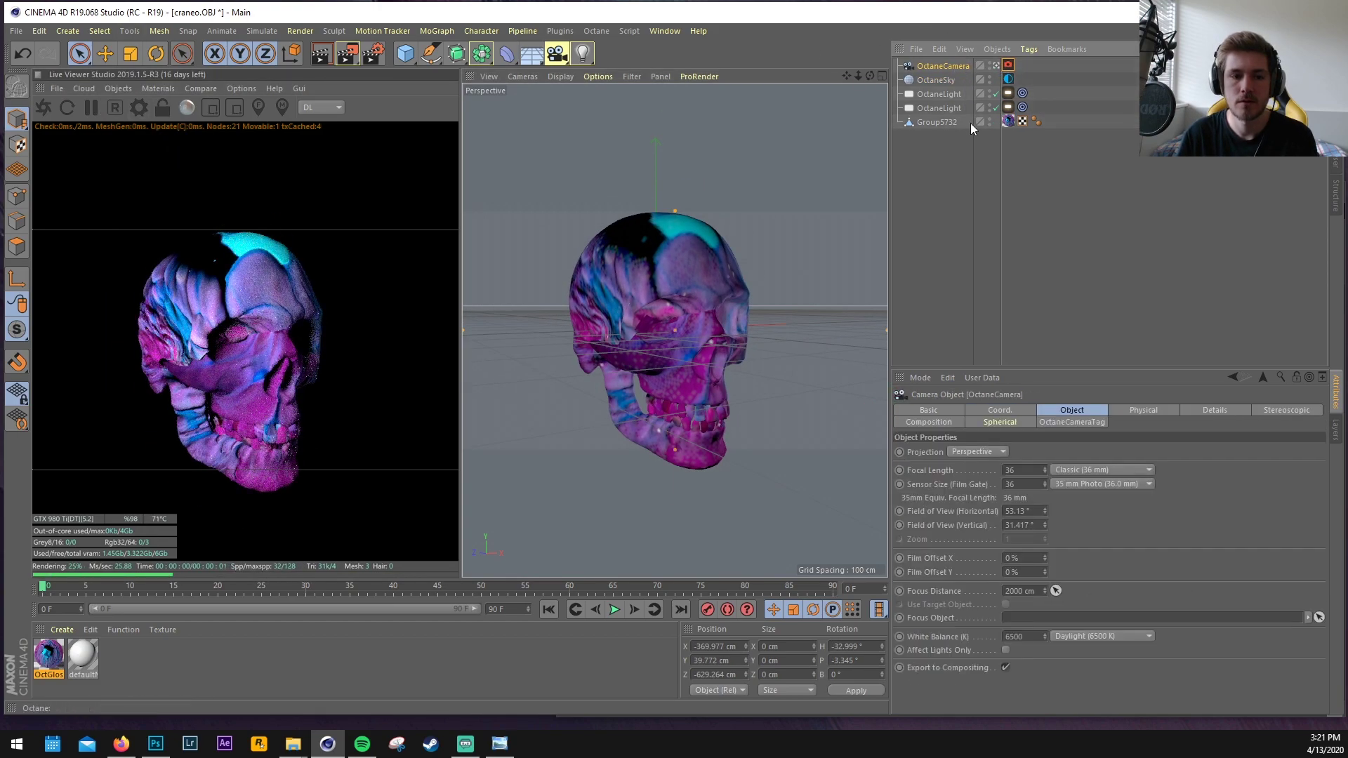
{"action": "scroll", "coordinate": [1071, 473], "scroll_direction": "down", "scroll_amount": 4}
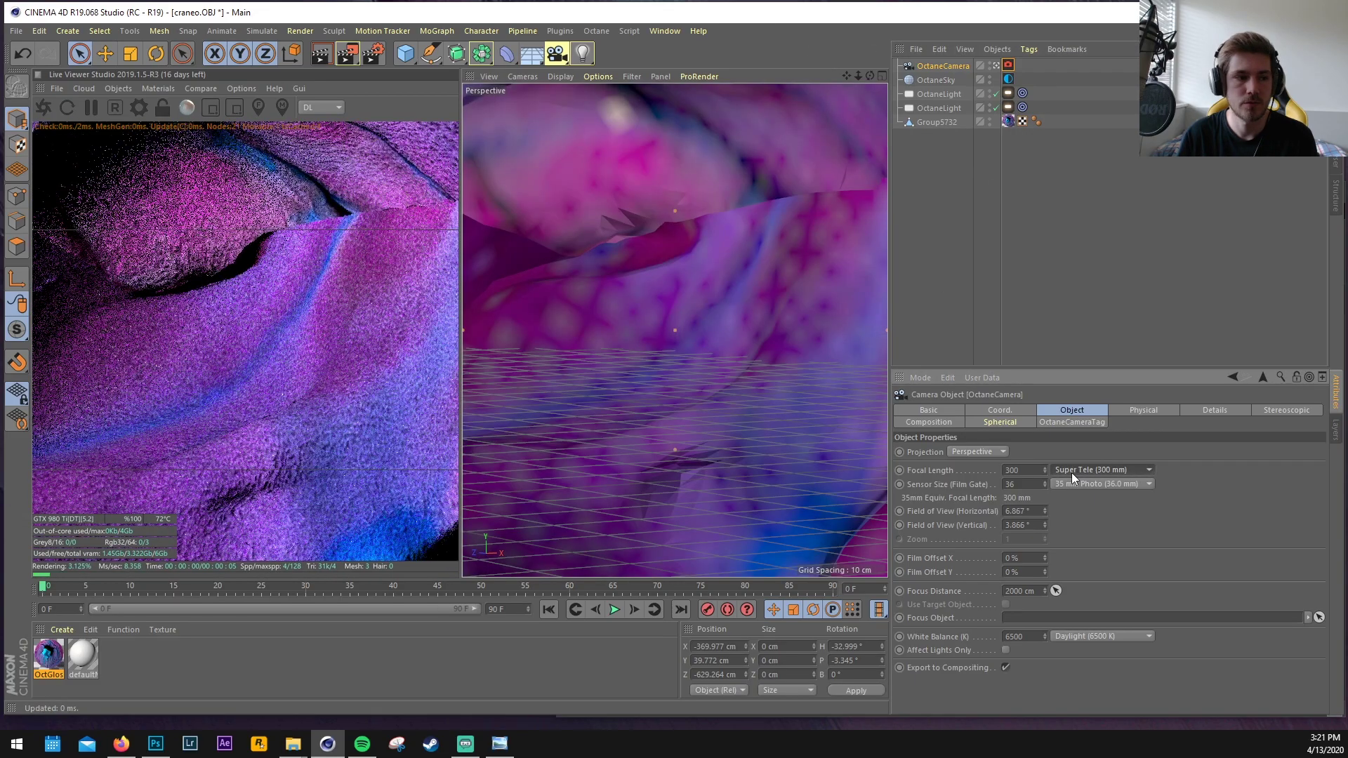
Pull the 300 mm camera back and orbit it until the whole skull is framed in a three-quarter view
{"action": "left_click_drag", "start_coordinate": [858, 76], "coordinate": [673, 75]}
{"action": "mouse_move", "coordinate": [758, 295]}
{"action": "left_mouse_down", "text": "alt"}
{"action": "mouse_move", "coordinate": [770, 298]}
{"action": "mouse_move", "coordinate": [748, 301]}
{"action": "left_mouse_up", "text": "alt"}
{"action": "middle_click_drag", "start_coordinate": [746, 292], "coordinate": [676, 244], "text": "alt"}
{"action": "right_click_drag", "start_coordinate": [745, 298], "coordinate": [774, 309], "text": "alt"}
{"action": "left_click_drag", "start_coordinate": [773, 309], "coordinate": [760, 277], "text": "alt"}
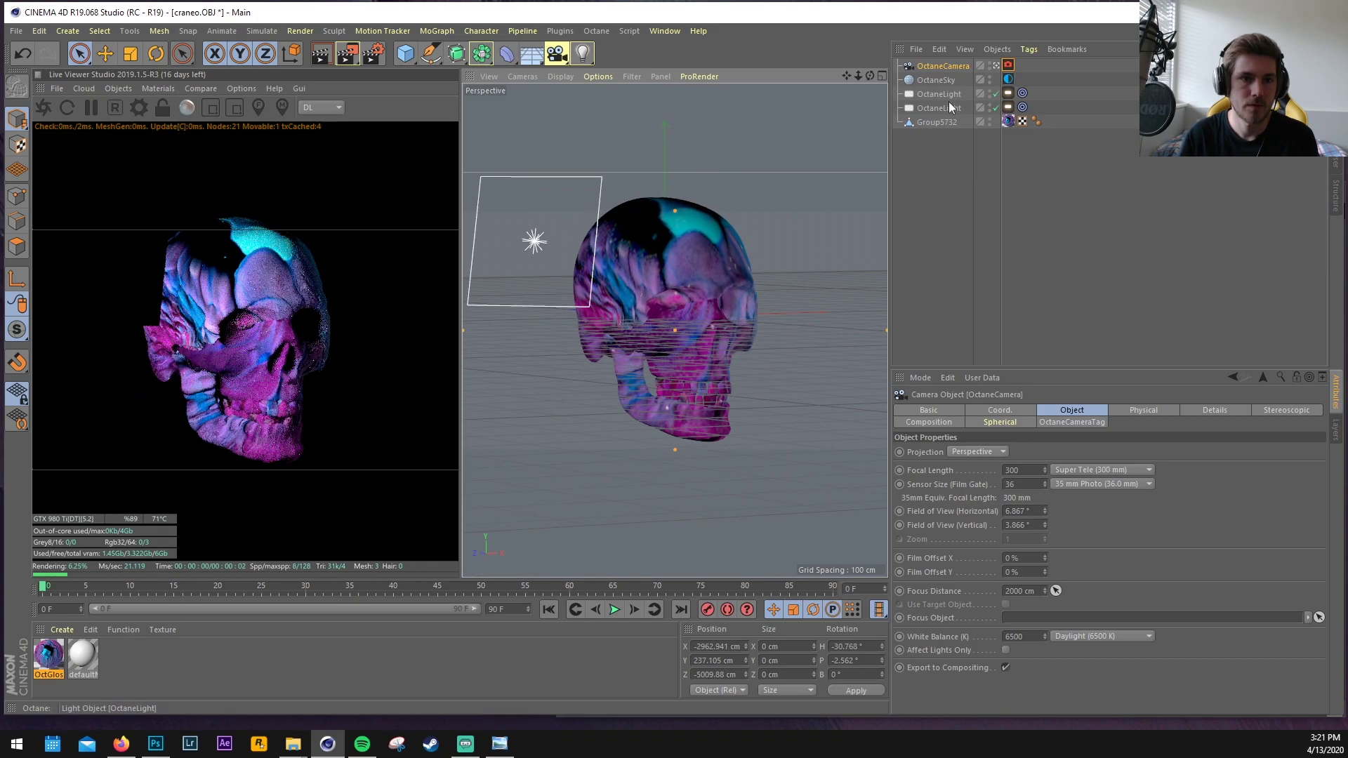
Move the front area light farther away from the skull and set its power to about 80.1
{"action": "left_click", "coordinate": [949, 97]}
{"action": "left_click", "coordinate": [944, 106]}
{"action": "left_click_drag", "start_coordinate": [564, 258], "coordinate": [515, 233]}
{"action": "left_click", "coordinate": [1007, 107]}
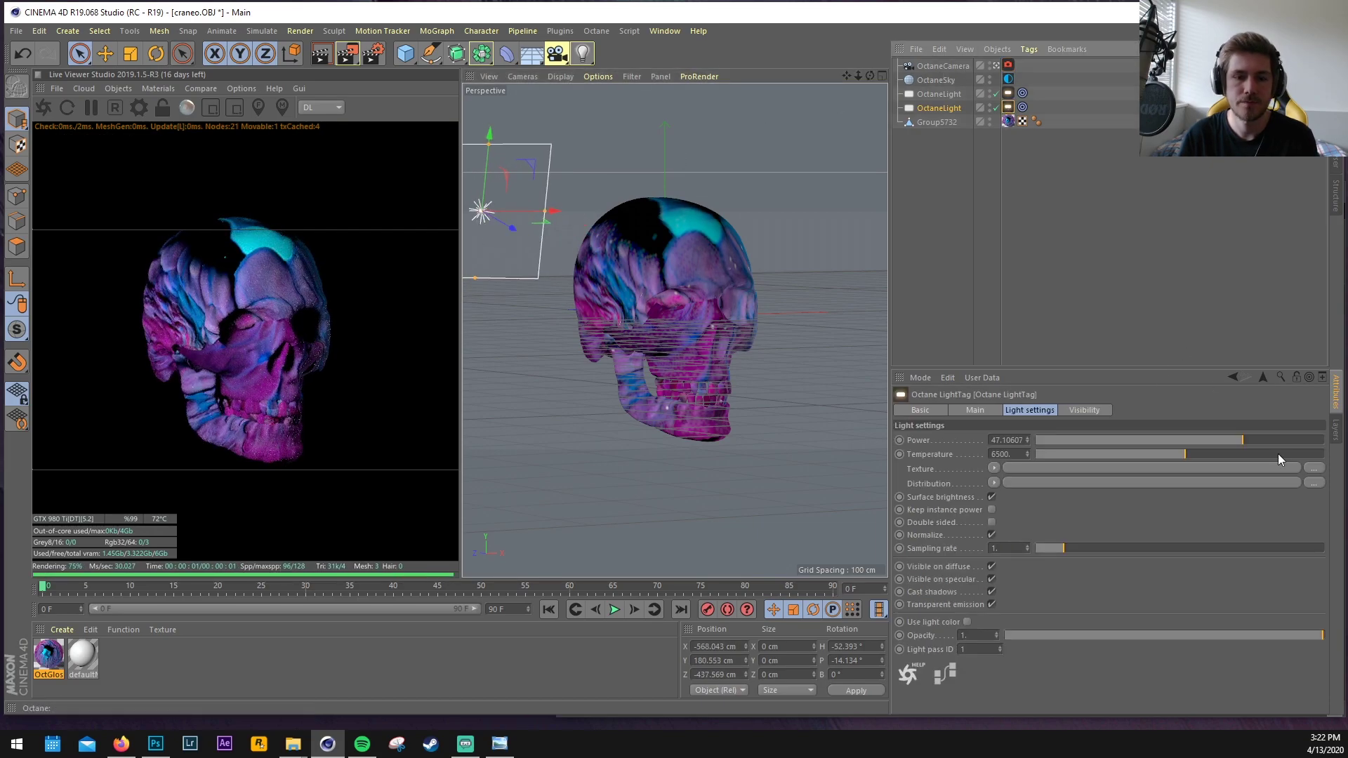
{"action": "left_click_drag", "start_coordinate": [1262, 436], "coordinate": [1253, 436]}
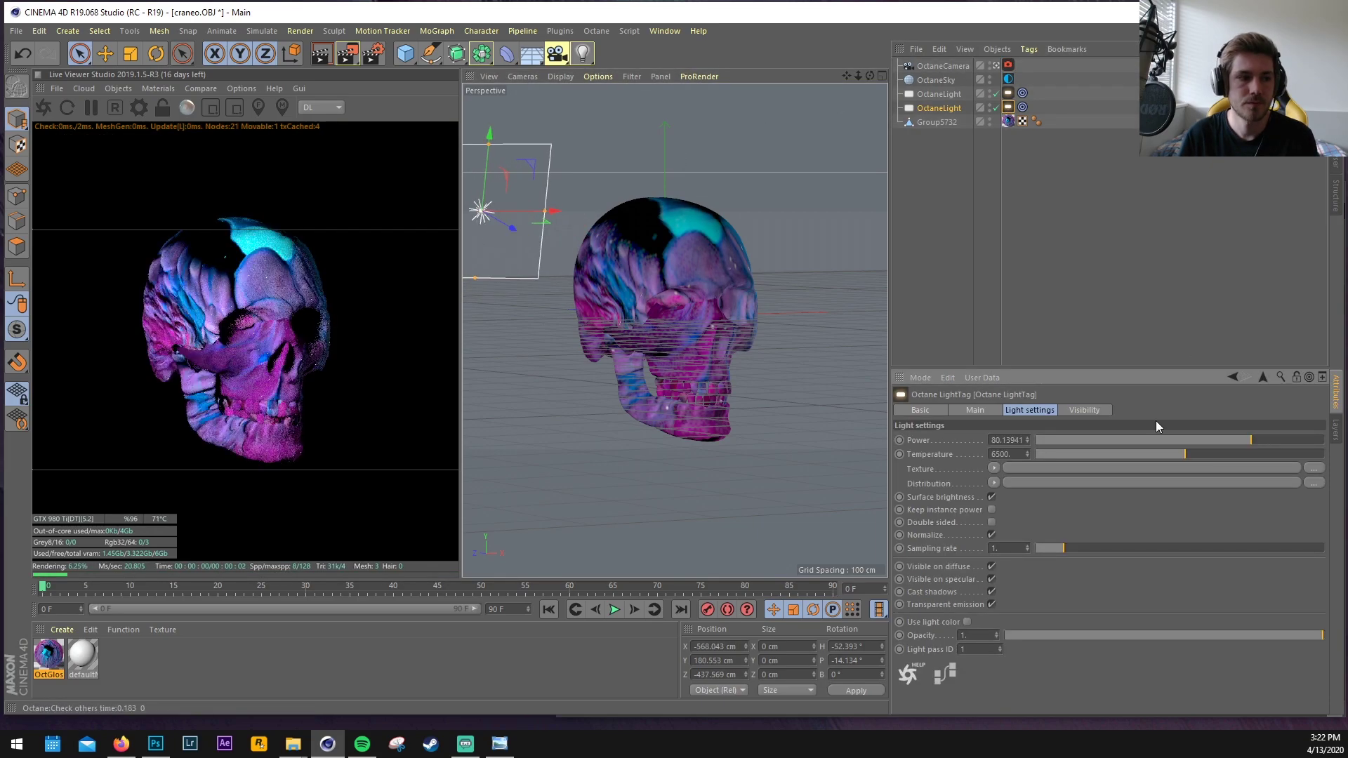
Orbit the camera toward the skull's face and switch the live render kernel from direct lighting (DL) to path tracing (PT)
{"action": "left_click_drag", "start_coordinate": [664, 258], "coordinate": [294, 125], "text": "alt"}
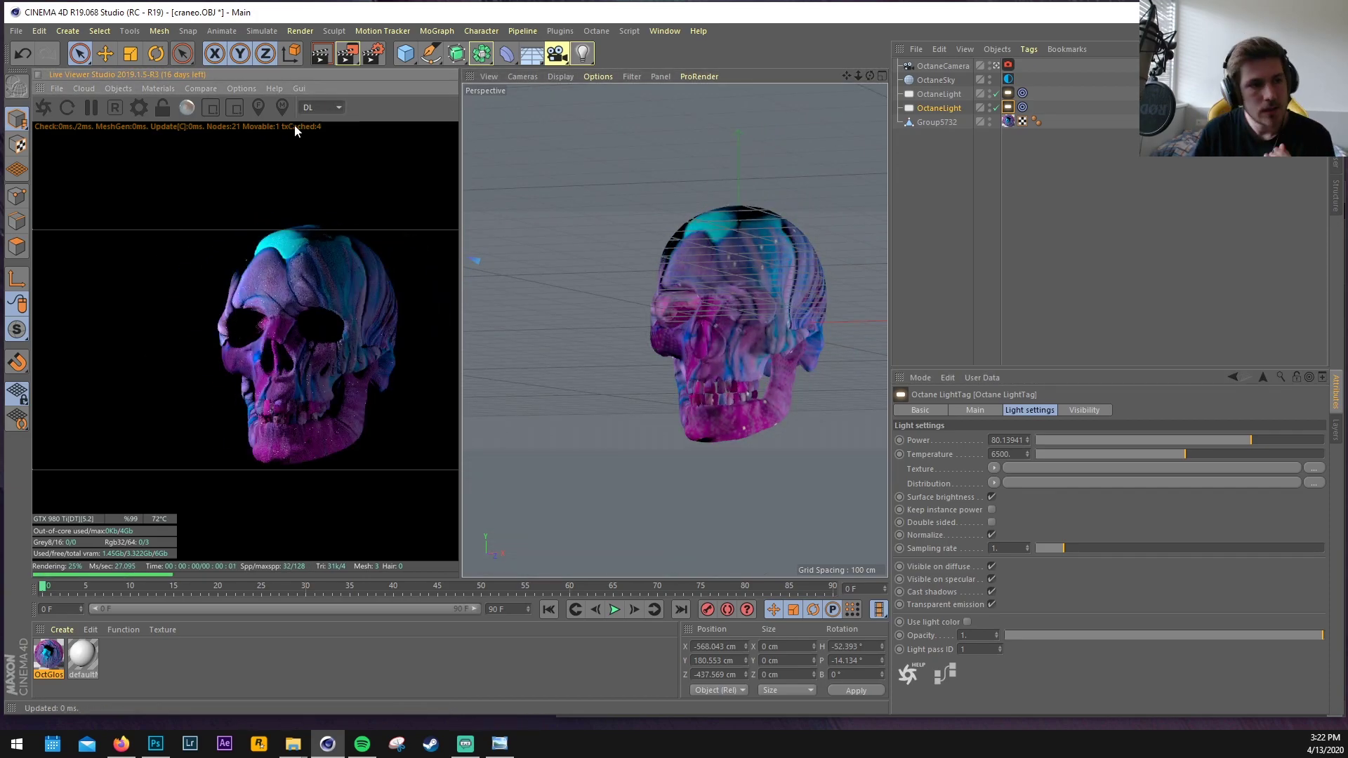
{"action": "scroll", "coordinate": [323, 108], "scroll_direction": "down", "scroll_amount": 1}
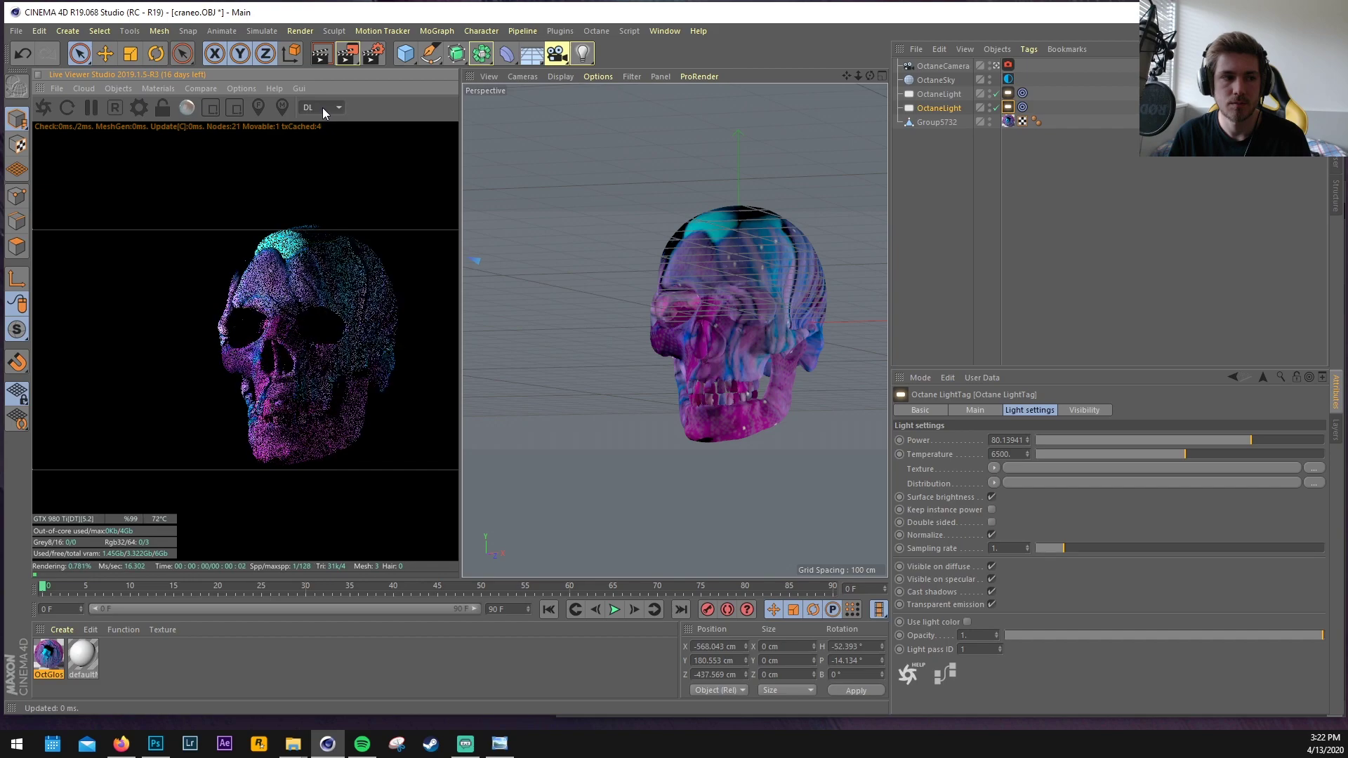
{"action": "left_click", "coordinate": [322, 108]}
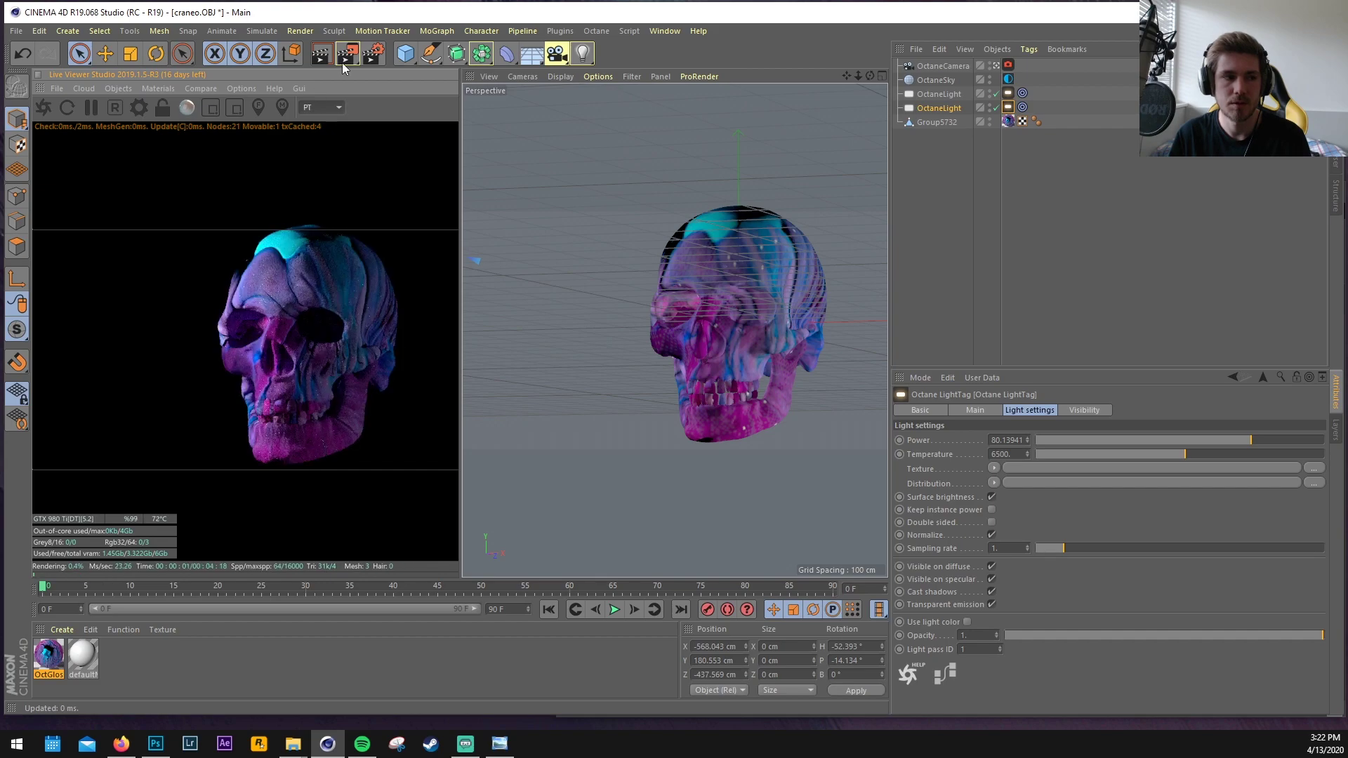
{"action": "left_click", "coordinate": [320, 107]}
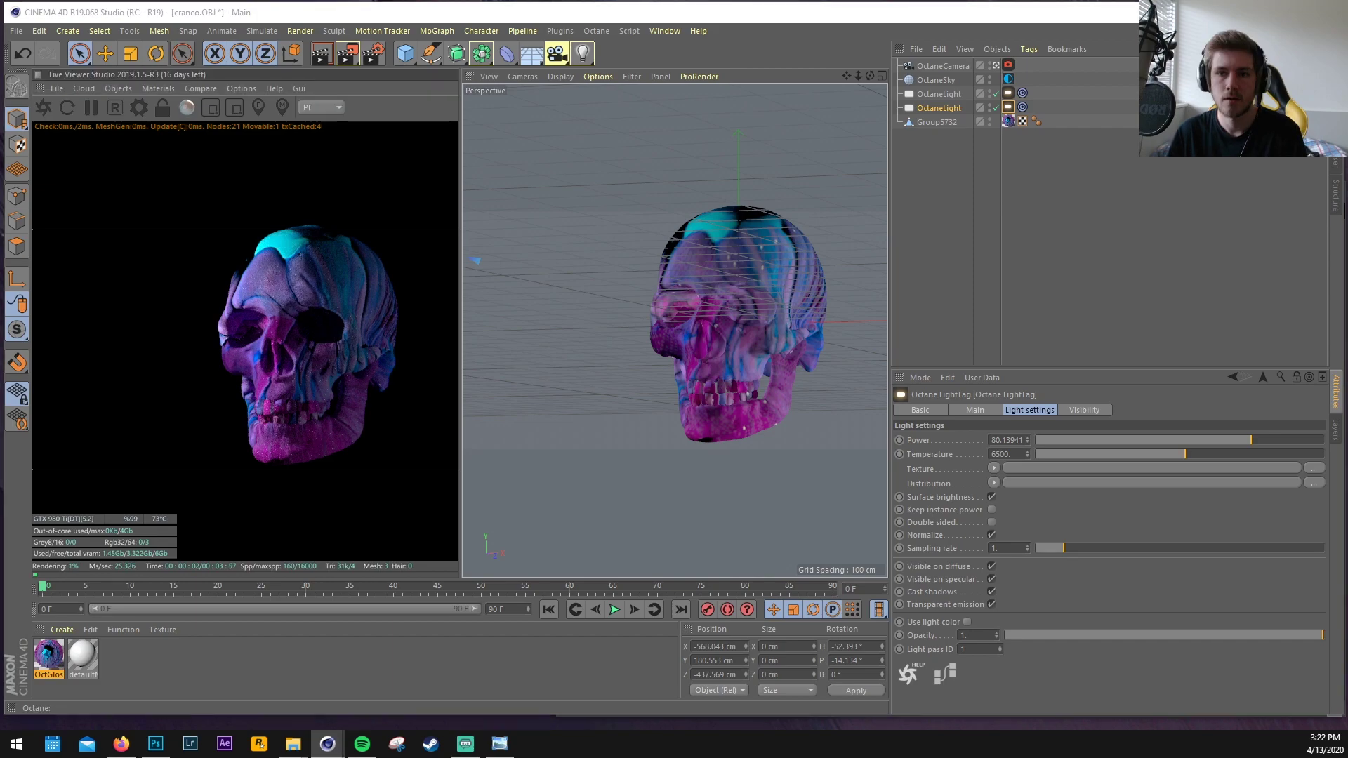
Pan the camera across and move it closer so the skull fills more of the render frame
{"action": "key", "text": "Return"}
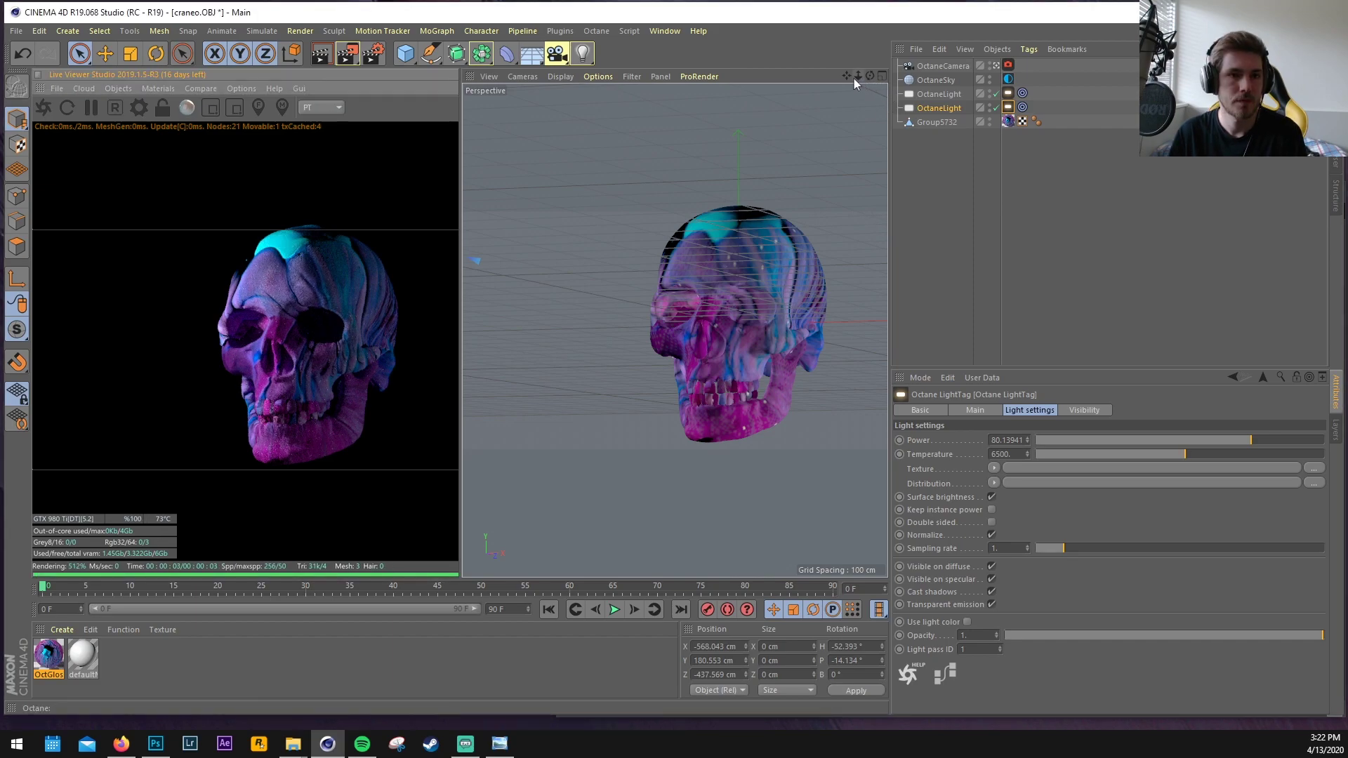
{"action": "left_click_drag", "start_coordinate": [847, 76], "coordinate": [788, 82]}
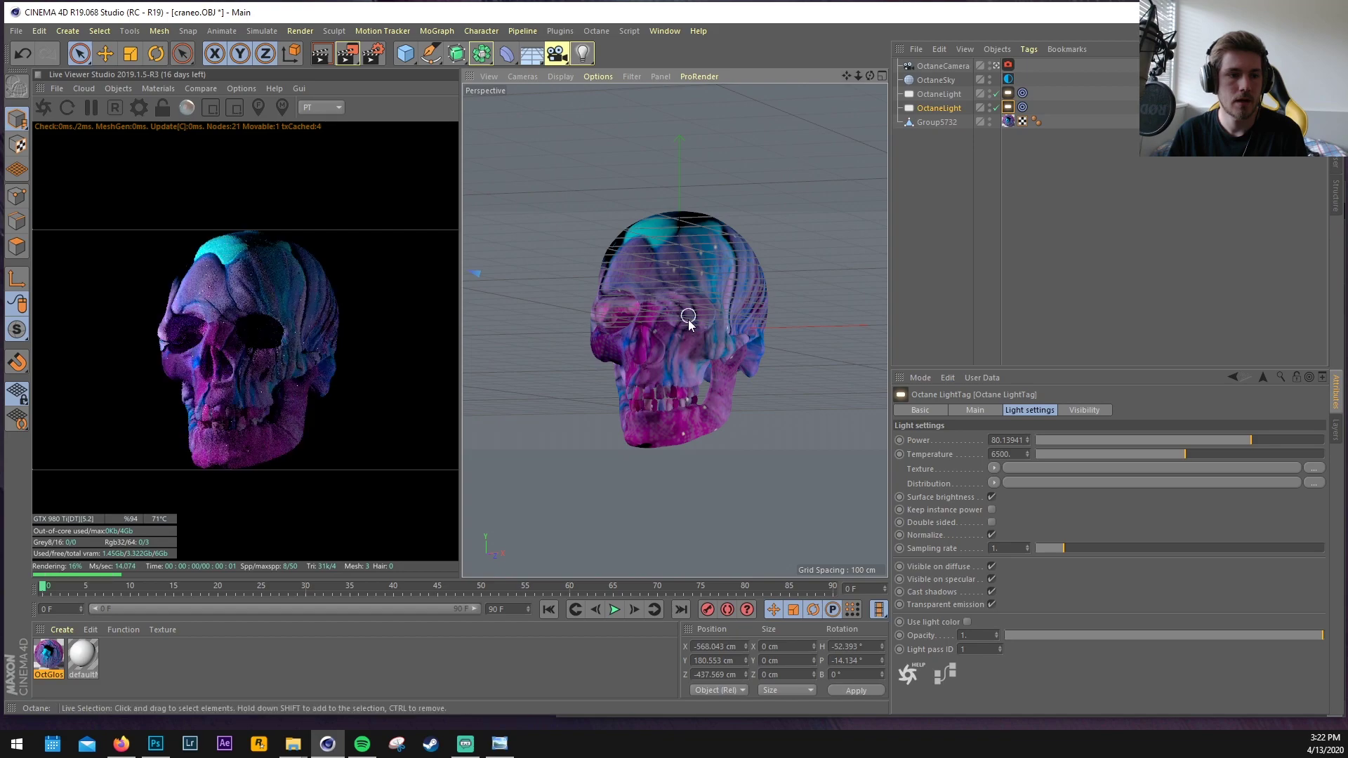
{"action": "scroll", "coordinate": [687, 322], "scroll_direction": "up", "scroll_amount": 3}
{"action": "scroll", "coordinate": [675, 349], "scroll_direction": "up", "scroll_amount": 1}
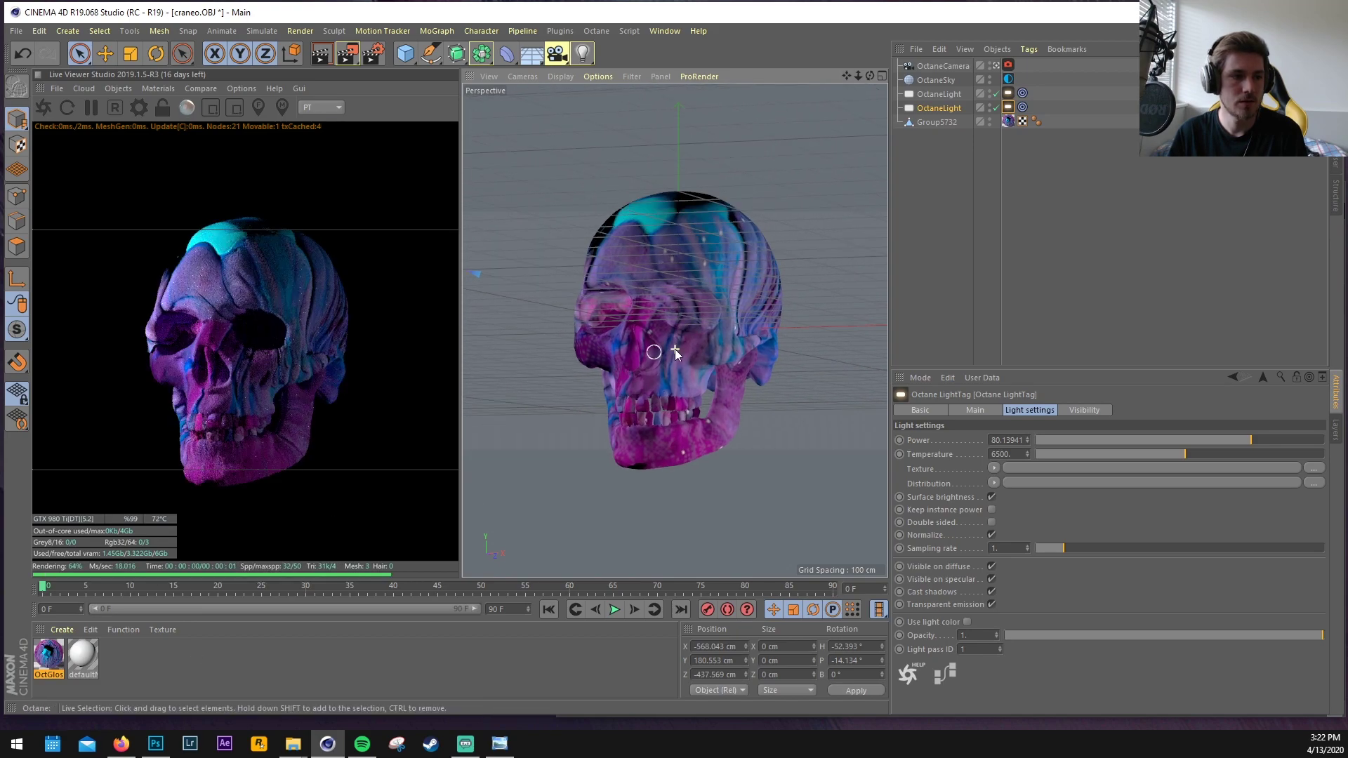
{"action": "scroll", "coordinate": [674, 350], "scroll_direction": "up", "scroll_amount": 1}
Change the OctGlossy1 material type to Universal and set its roughness float to 1
{"action": "left_click", "coordinate": [50, 656]}
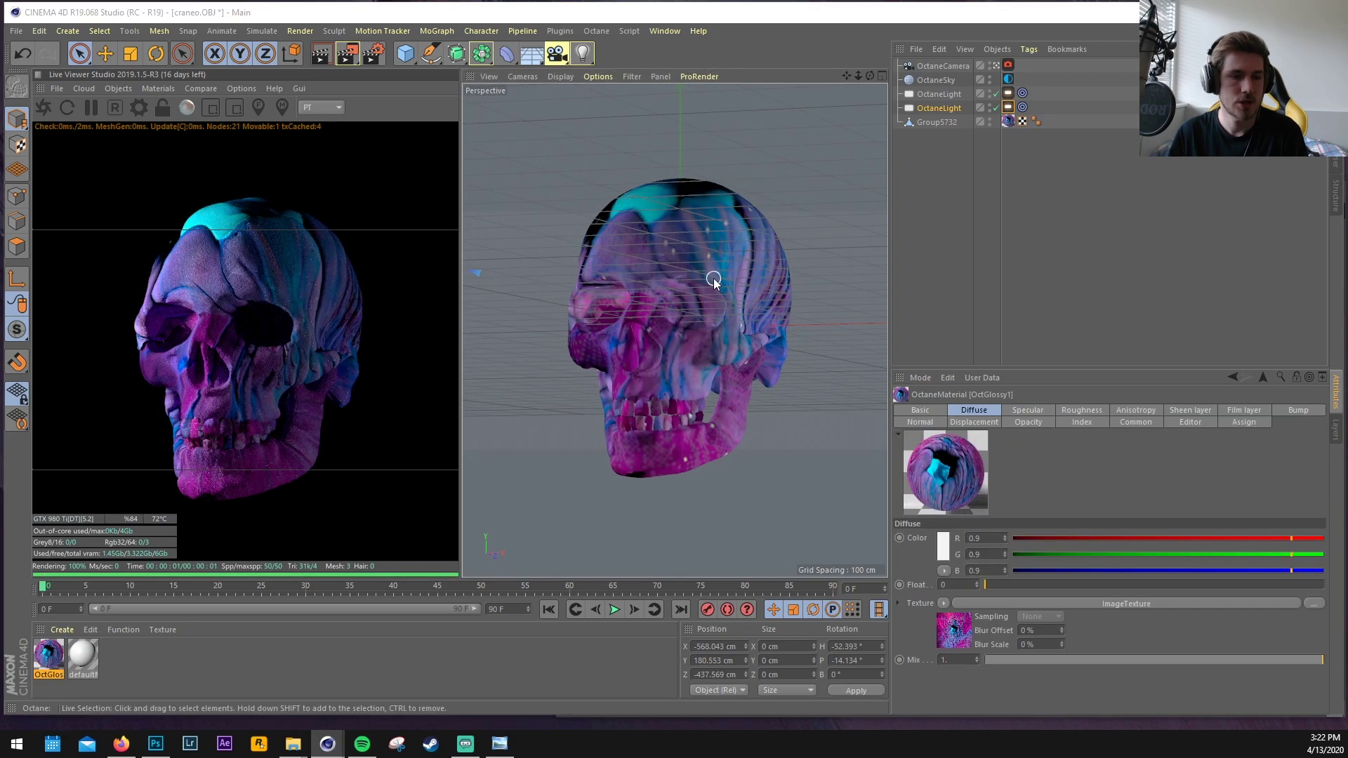
{"action": "left_click_drag", "start_coordinate": [1347, 121], "coordinate": [987, 123]}
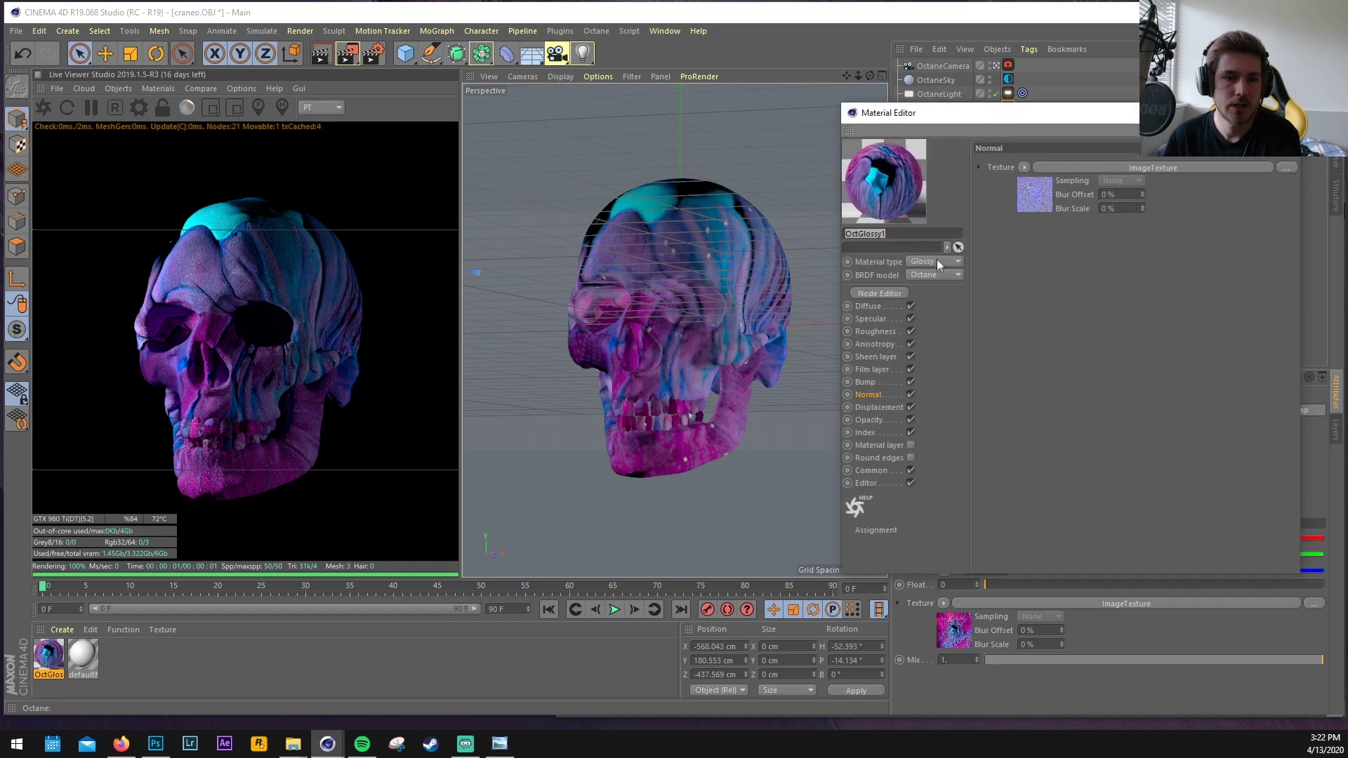
{"action": "left_click", "coordinate": [932, 260]}
{"action": "left_click", "coordinate": [927, 345]}
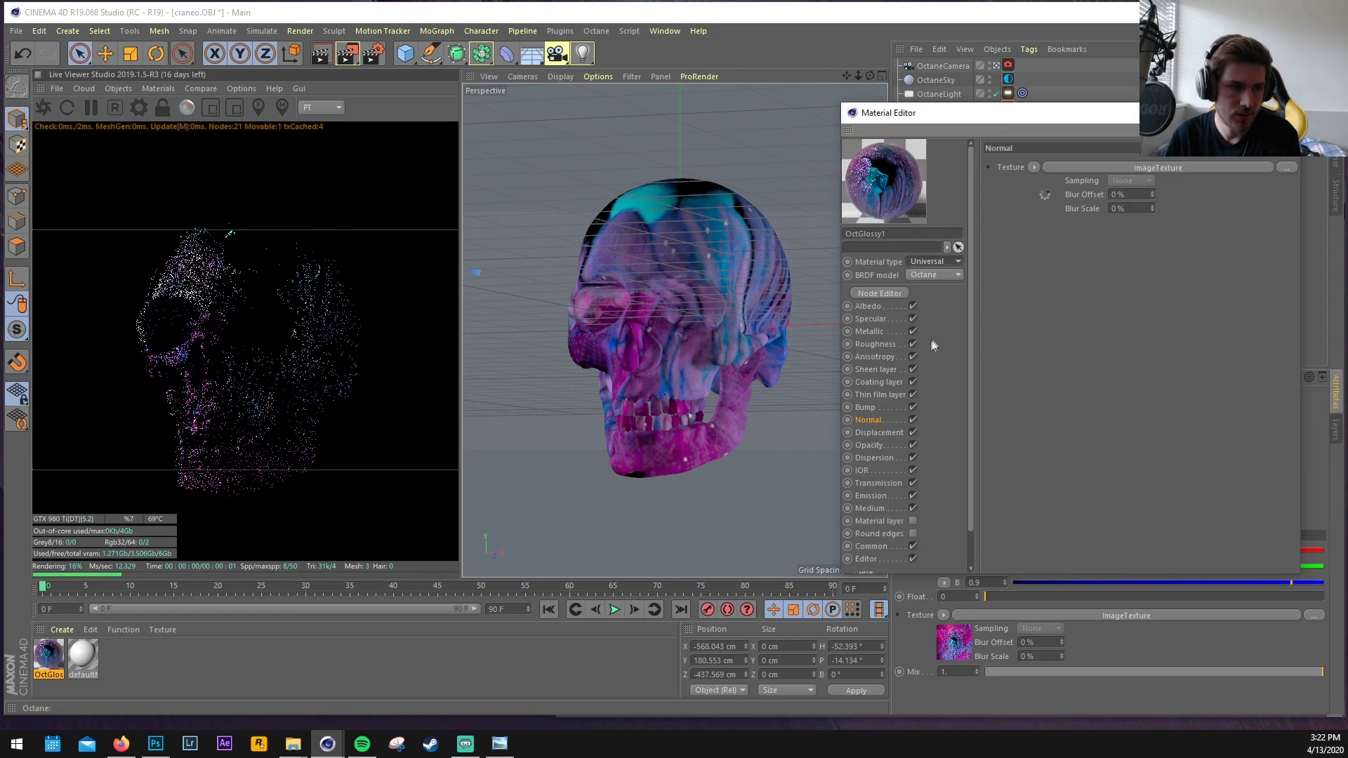
{"action": "left_click", "coordinate": [881, 345]}
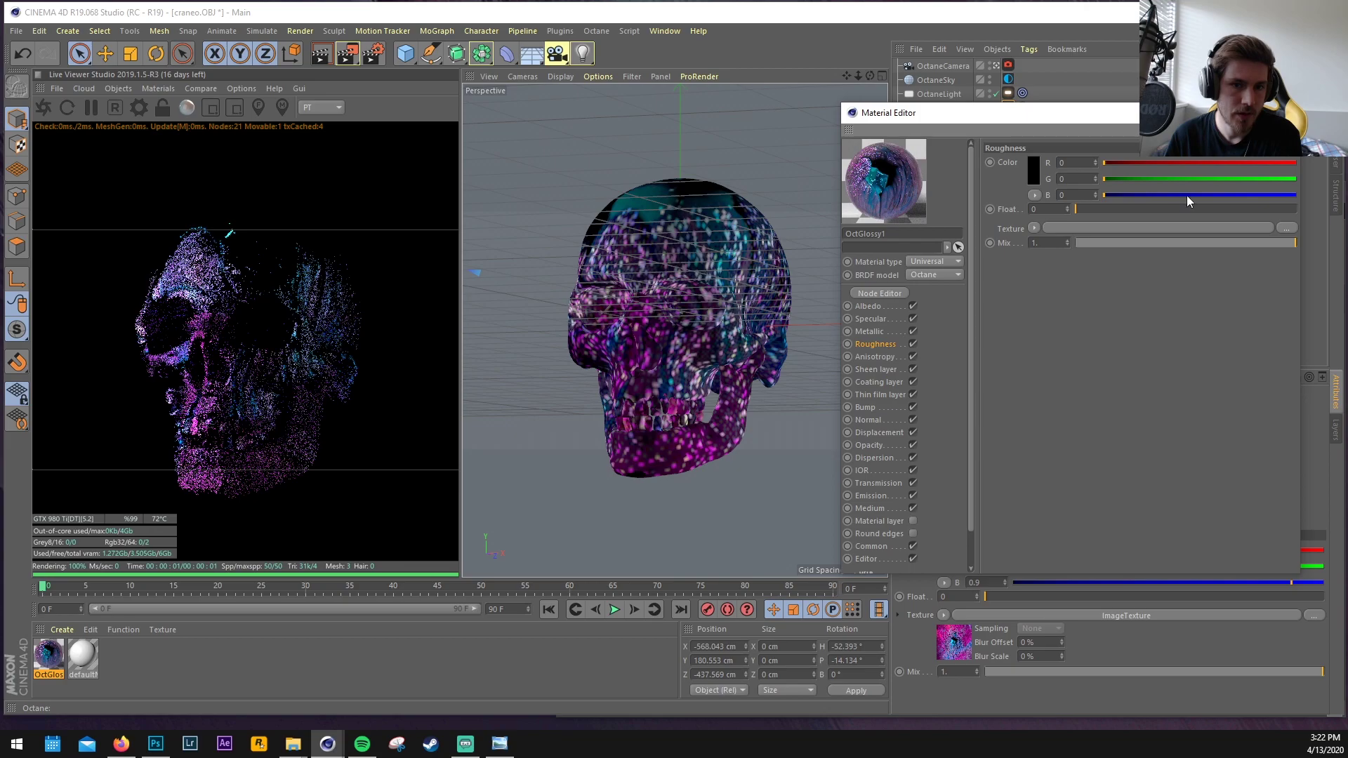
{"action": "left_click_drag", "start_coordinate": [1165, 209], "coordinate": [1322, 227]}
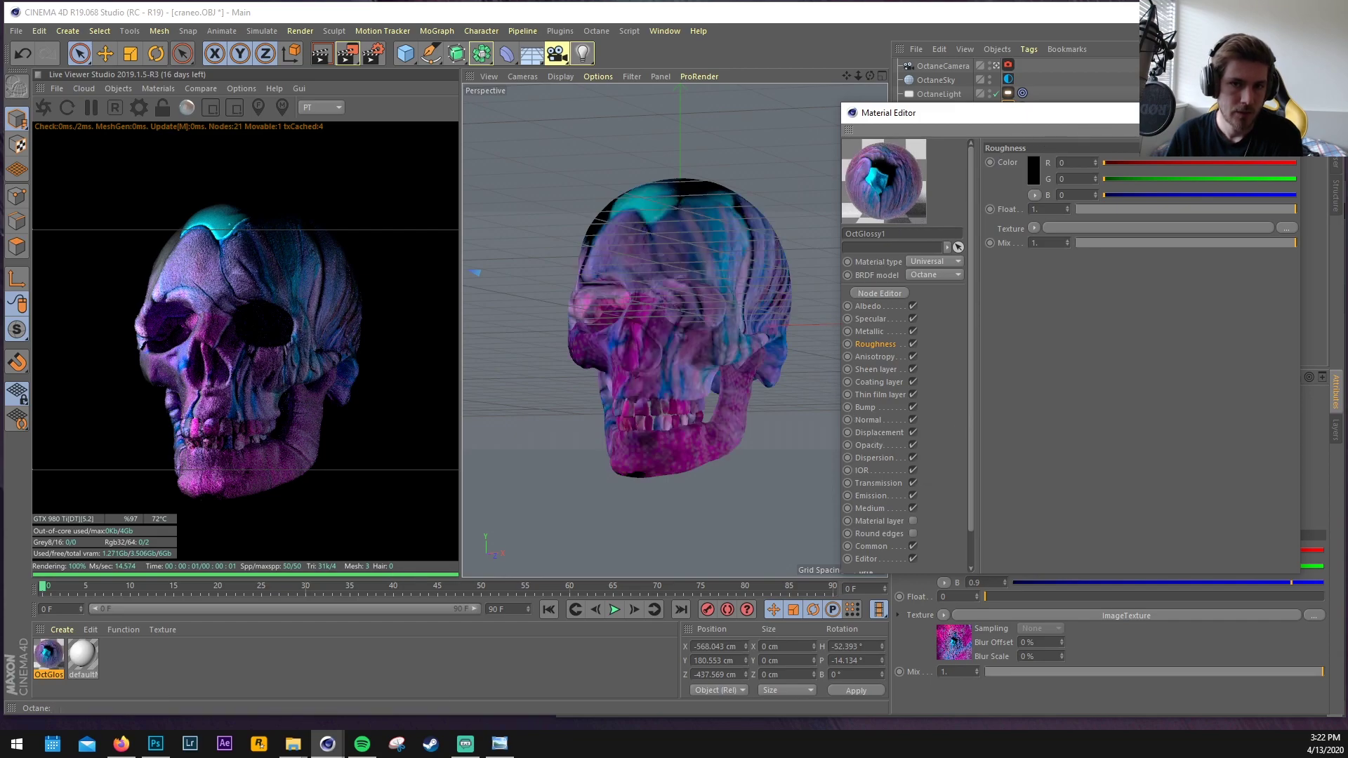
{"action": "left_click", "coordinate": [1284, 112]}
Try the Shrink Wrapping, UVW Mapping and Spherical projections on the skull's texture tag
{"action": "left_click", "coordinate": [1008, 120]}
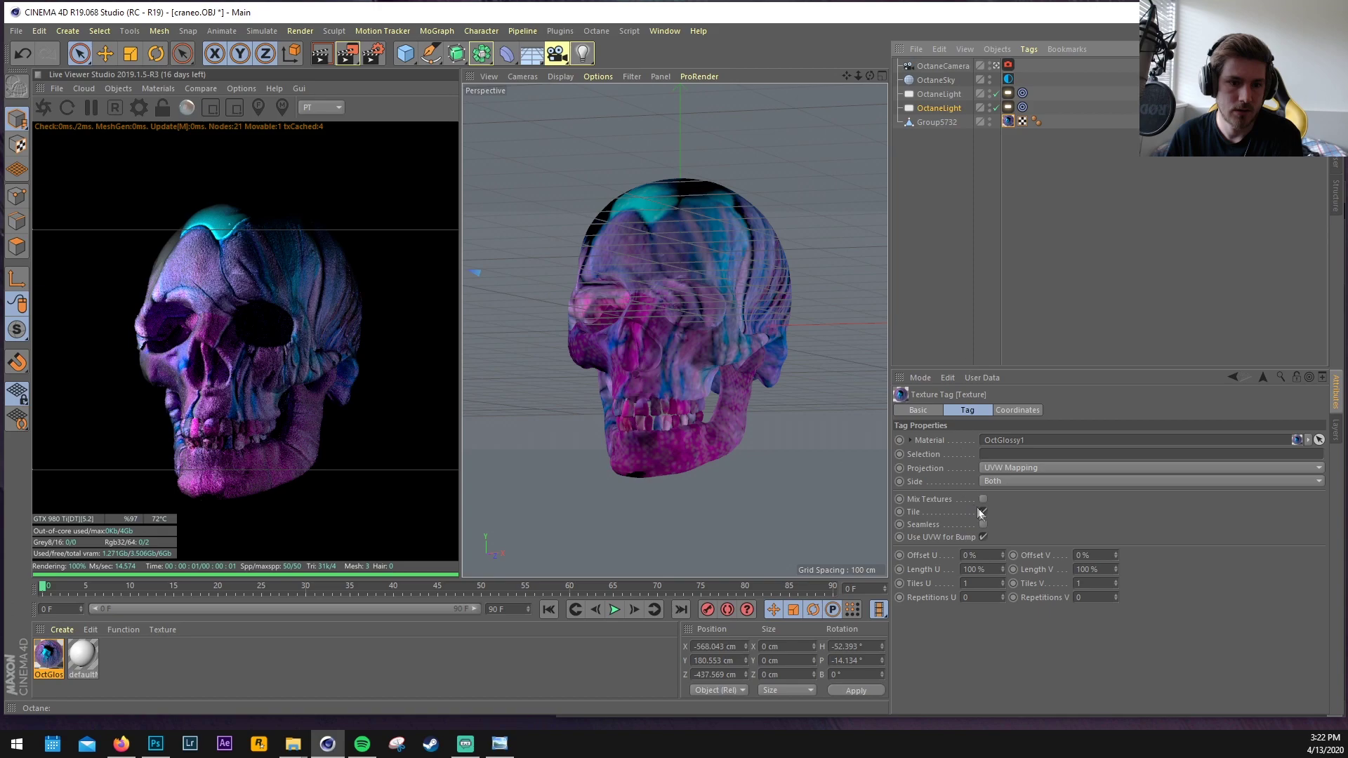
{"action": "left_click", "coordinate": [1004, 470]}
{"action": "left_click", "coordinate": [1029, 577]}
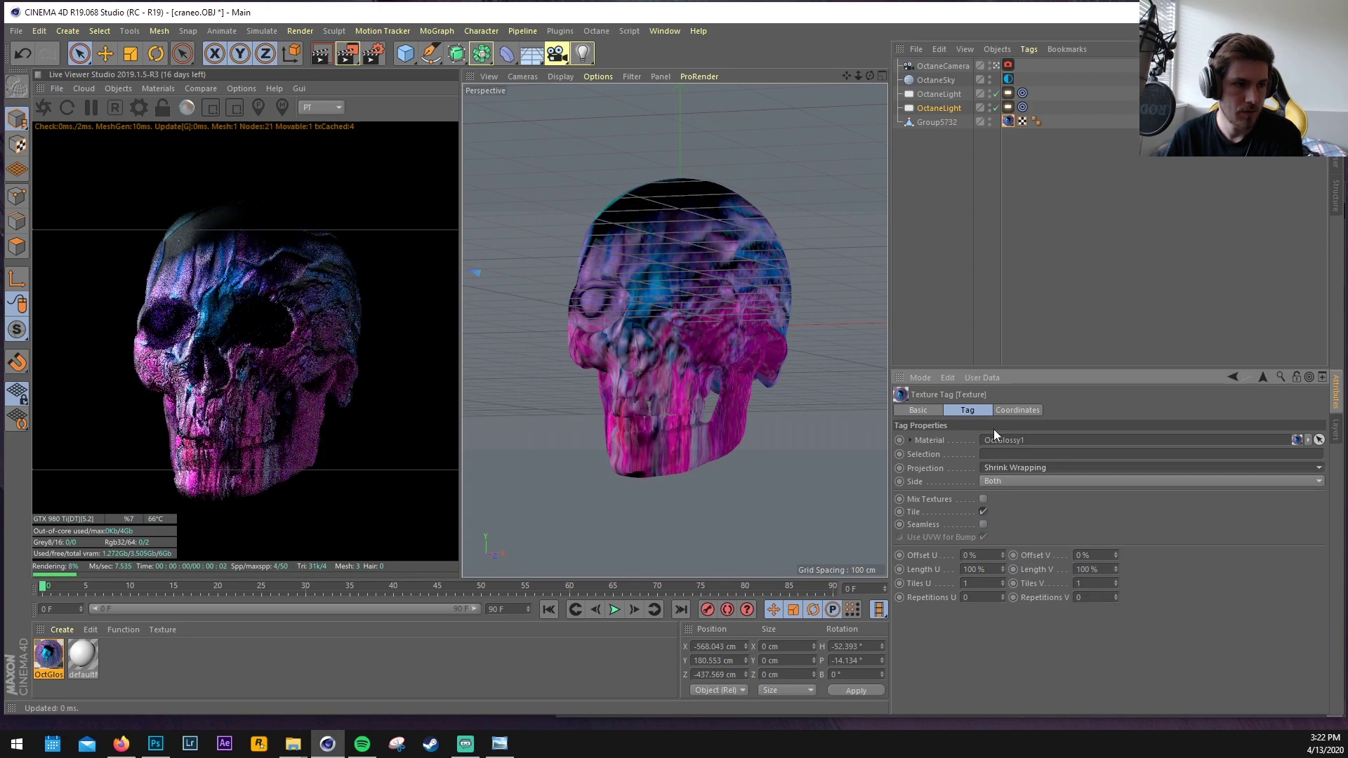
{"action": "scroll", "coordinate": [1005, 466], "scroll_direction": "up", "scroll_amount": 1}
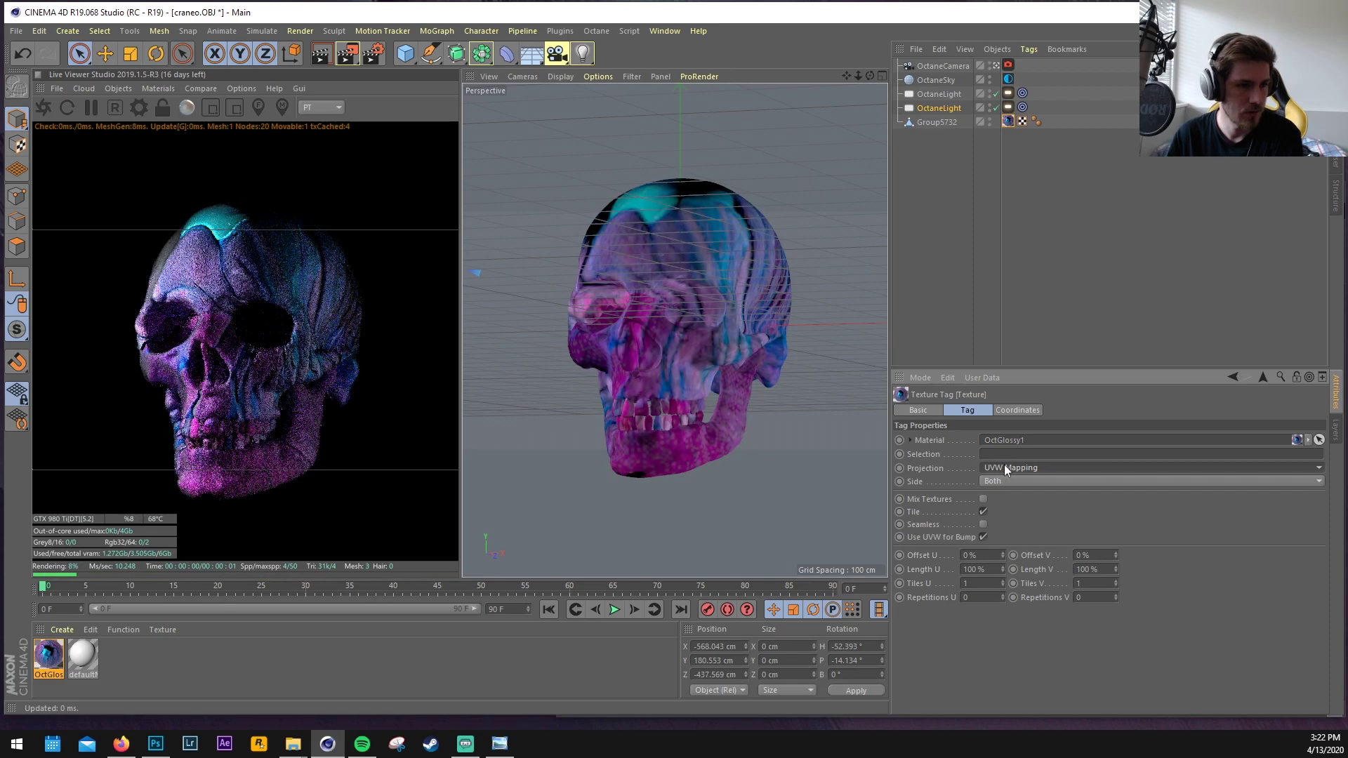
{"action": "scroll", "coordinate": [1001, 464], "scroll_direction": "up", "scroll_amount": 2}
{"action": "scroll", "coordinate": [1002, 468], "scroll_direction": "up", "scroll_amount": 4}
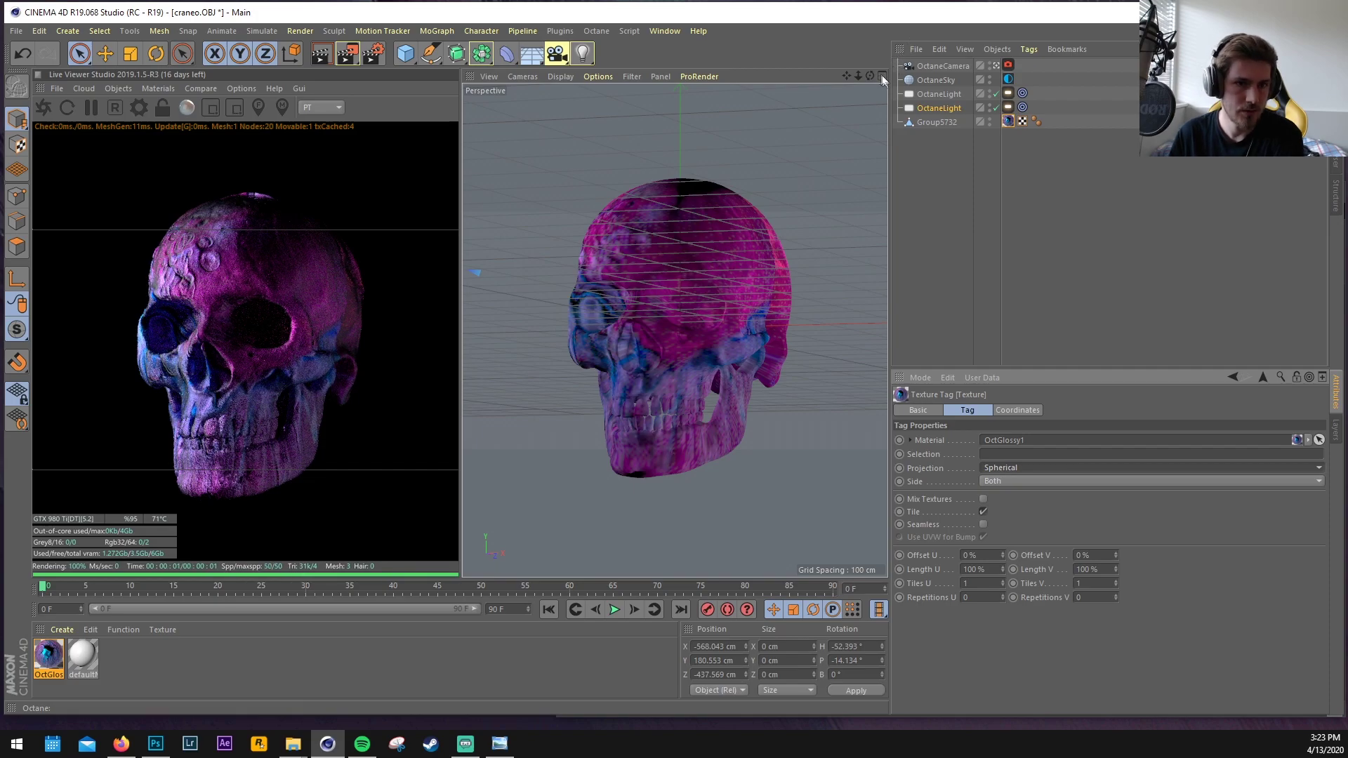
Compare UVW Mapping, Flat and Spherical projections from the skull's other side, and set the texture tag's projection to Shrink Wrapping
{"action": "left_click_drag", "start_coordinate": [870, 75], "coordinate": [901, 83]}
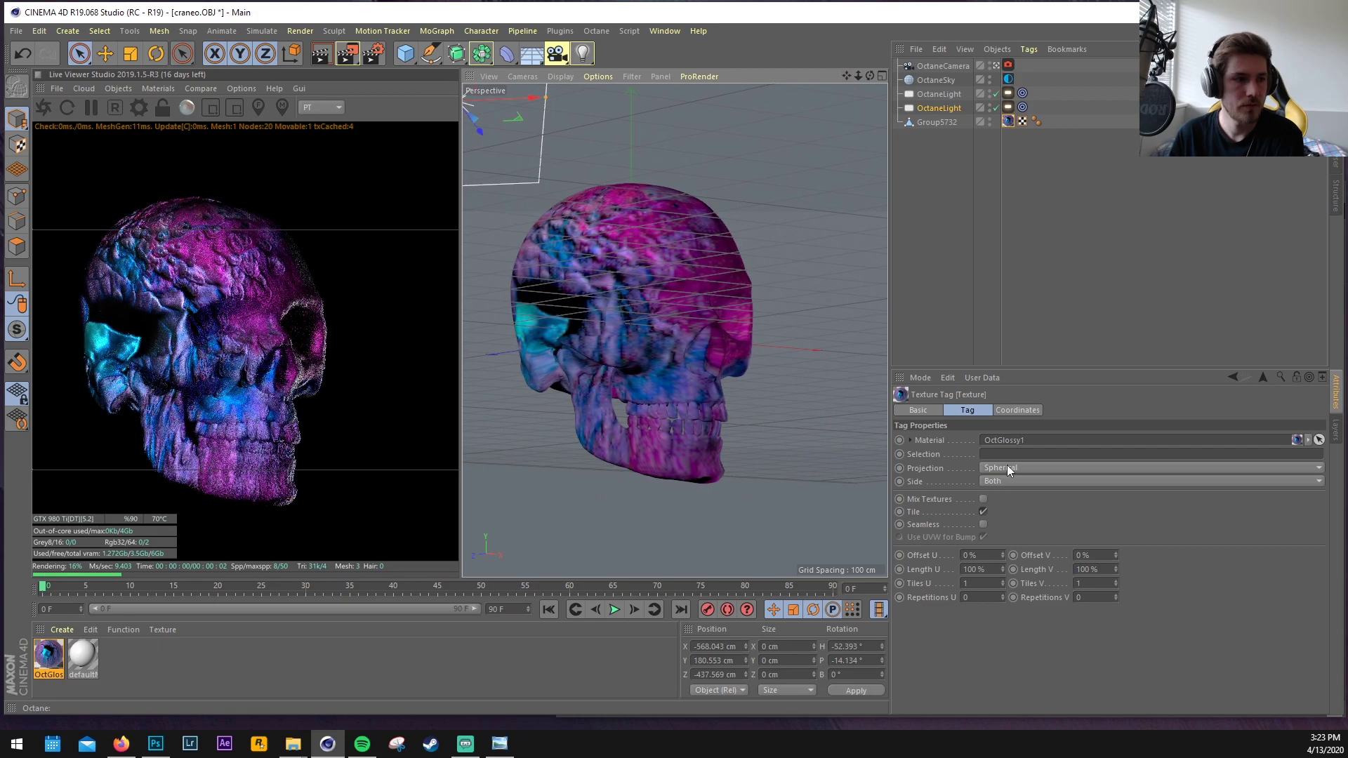
{"action": "scroll", "coordinate": [1007, 466], "scroll_direction": "down", "scroll_amount": 6}
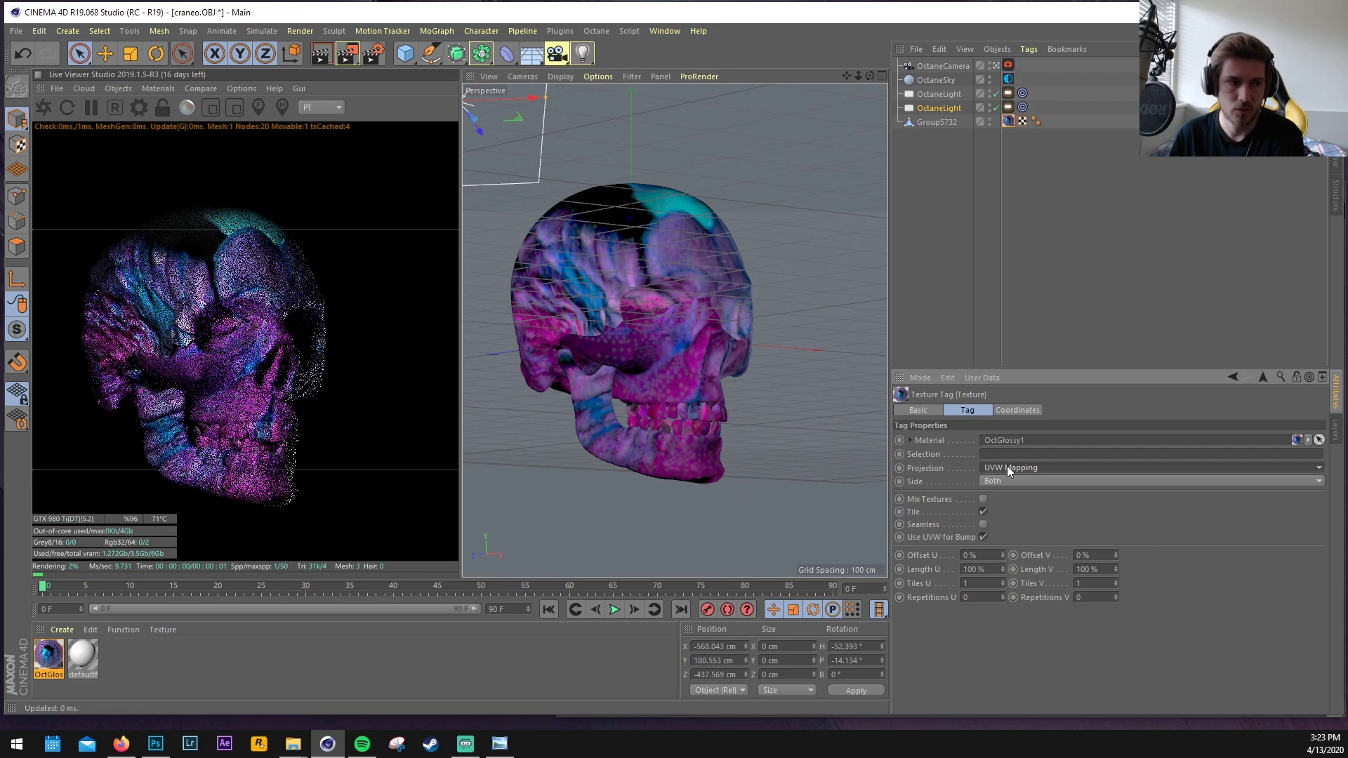
{"action": "scroll", "coordinate": [1006, 465], "scroll_direction": "up", "scroll_amount": 5}
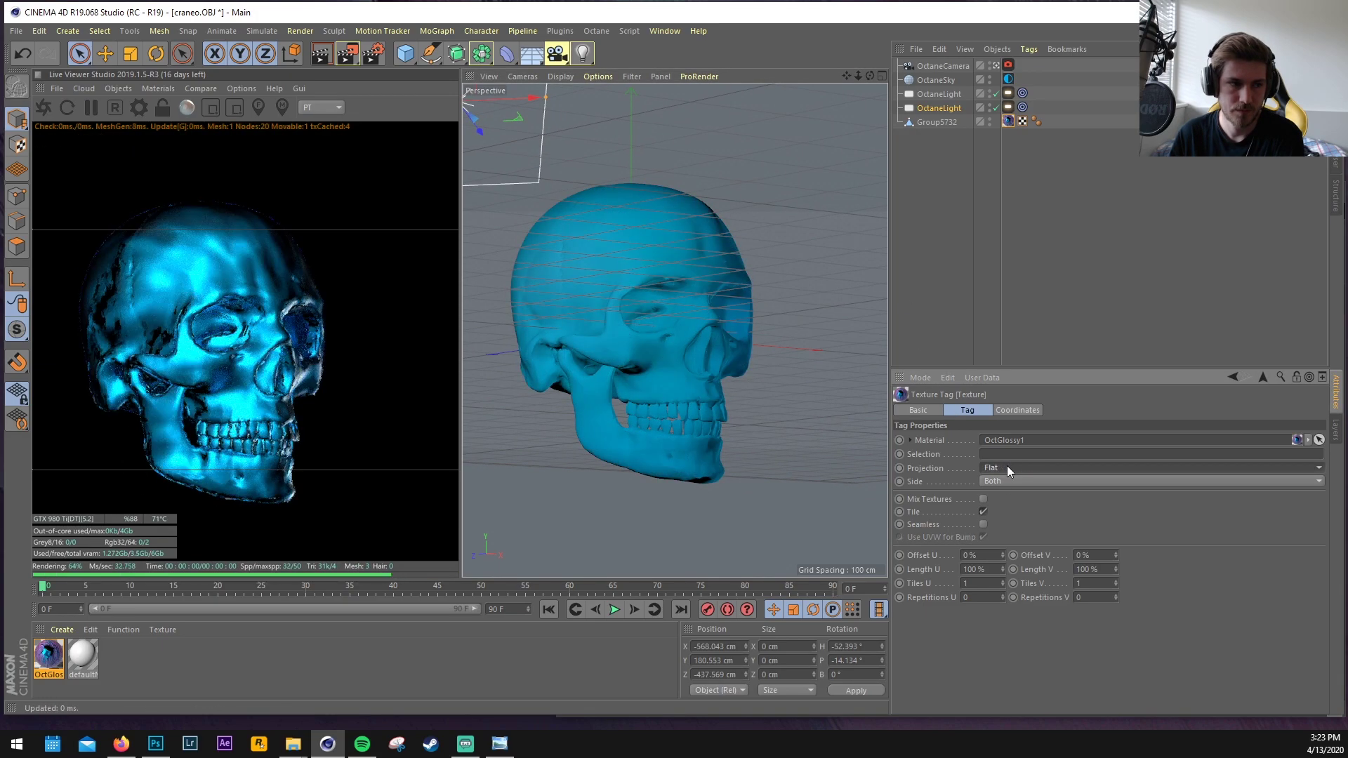
{"action": "scroll", "coordinate": [1007, 466], "scroll_direction": "up", "scroll_amount": 1}
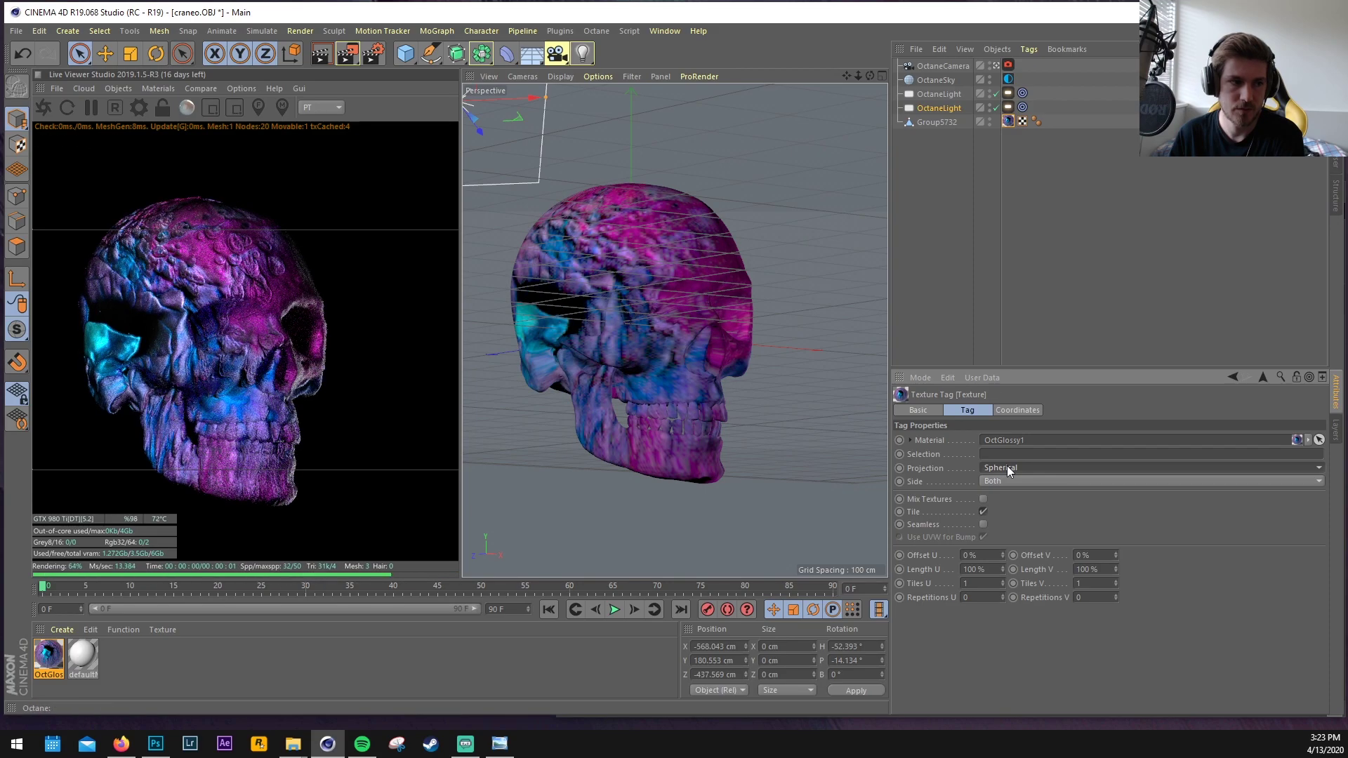
{"action": "scroll", "coordinate": [1006, 465], "scroll_direction": "down", "scroll_amount": 7}
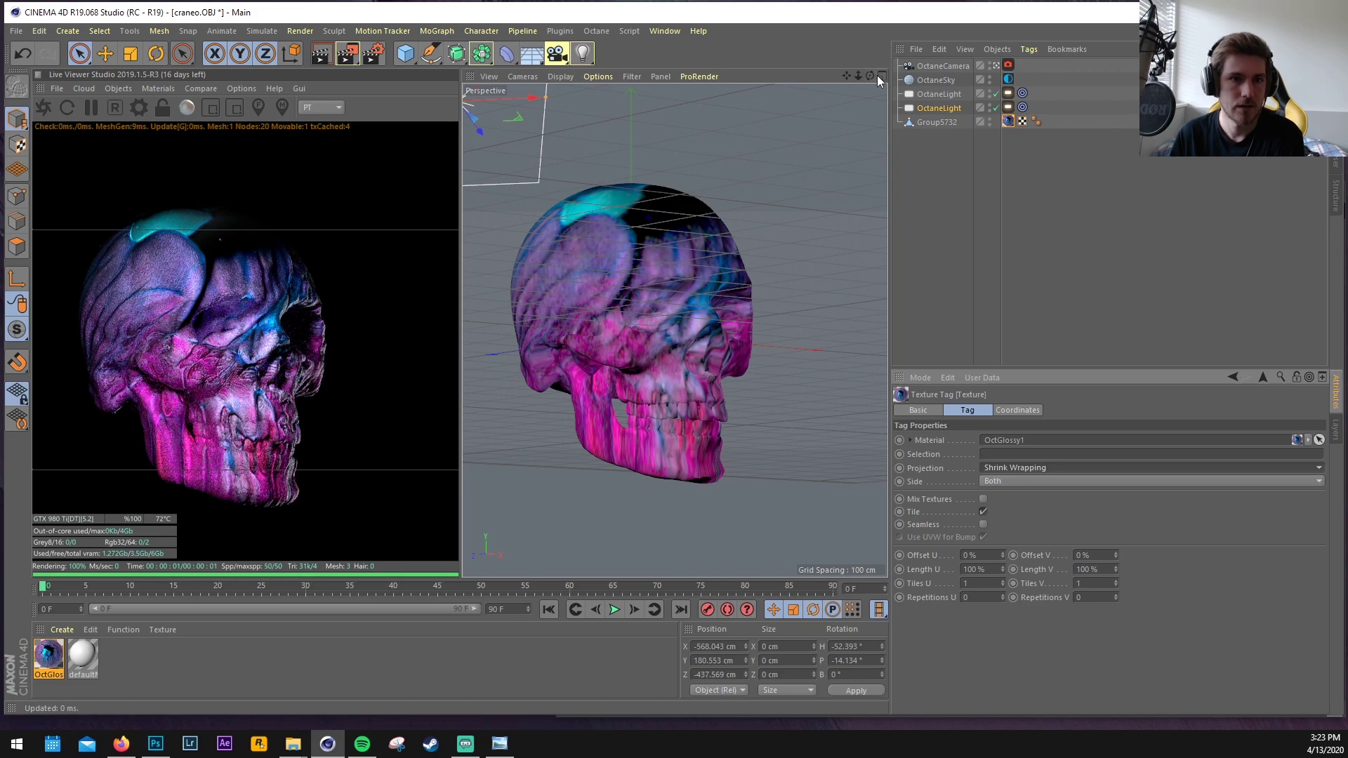
Shift the skull's shrink-wrapped texture by setting Offset U to 97% and Offset V to 5%
{"action": "left_click_drag", "start_coordinate": [872, 76], "coordinate": [858, 112]}
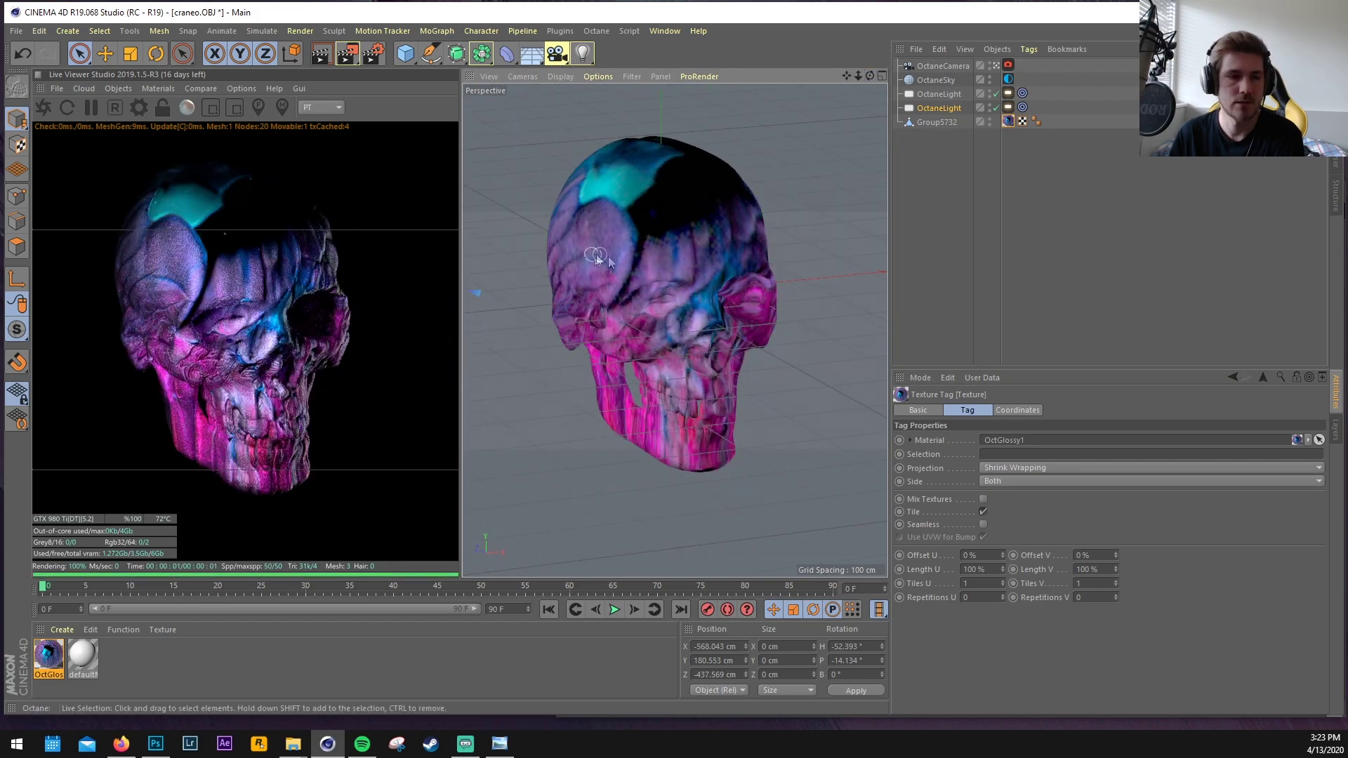
{"action": "mouse_move", "coordinate": [1002, 555]}
{"action": "left_mouse_down"}
{"action": "mouse_move", "coordinate": [1025, 555]}
{"action": "mouse_move", "coordinate": [1008, 555]}
{"action": "left_mouse_up"}
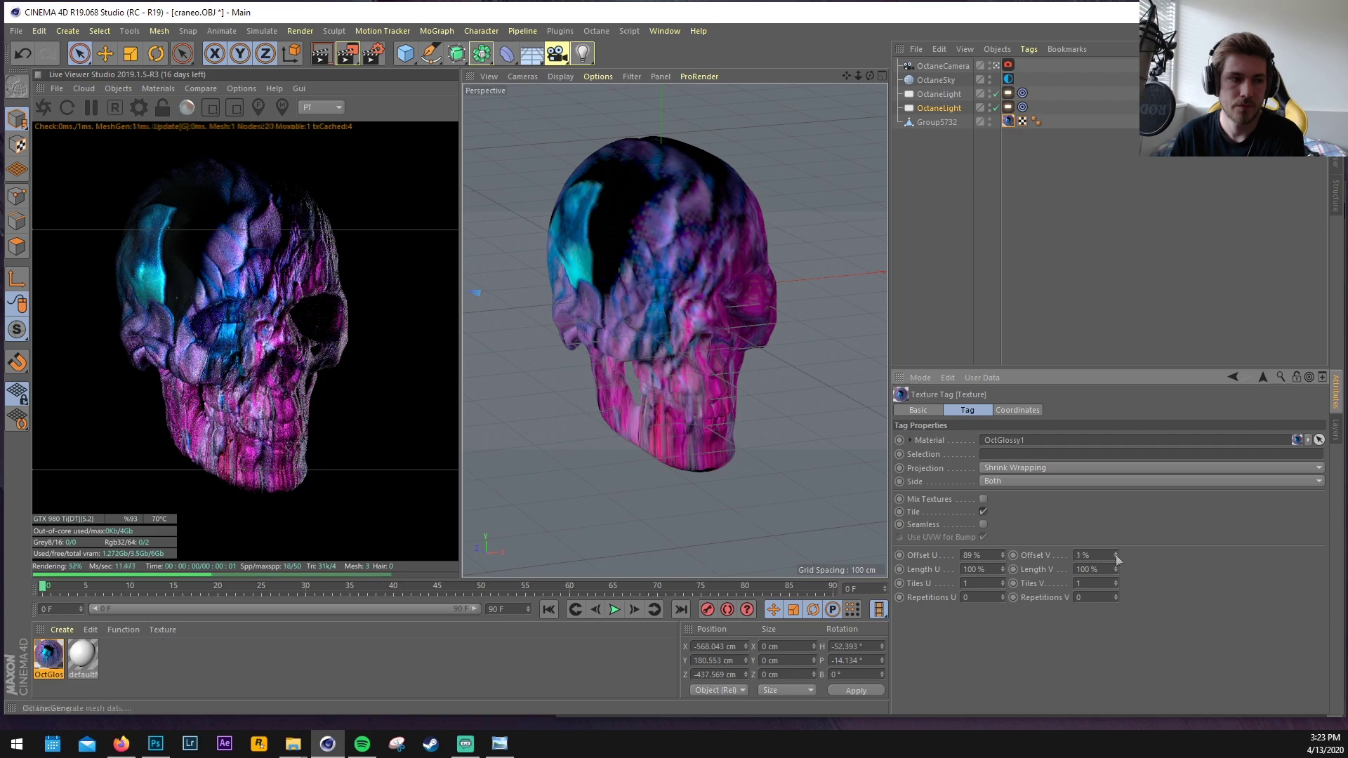
{"action": "left_click_drag", "start_coordinate": [1115, 556], "coordinate": [1110, 555]}
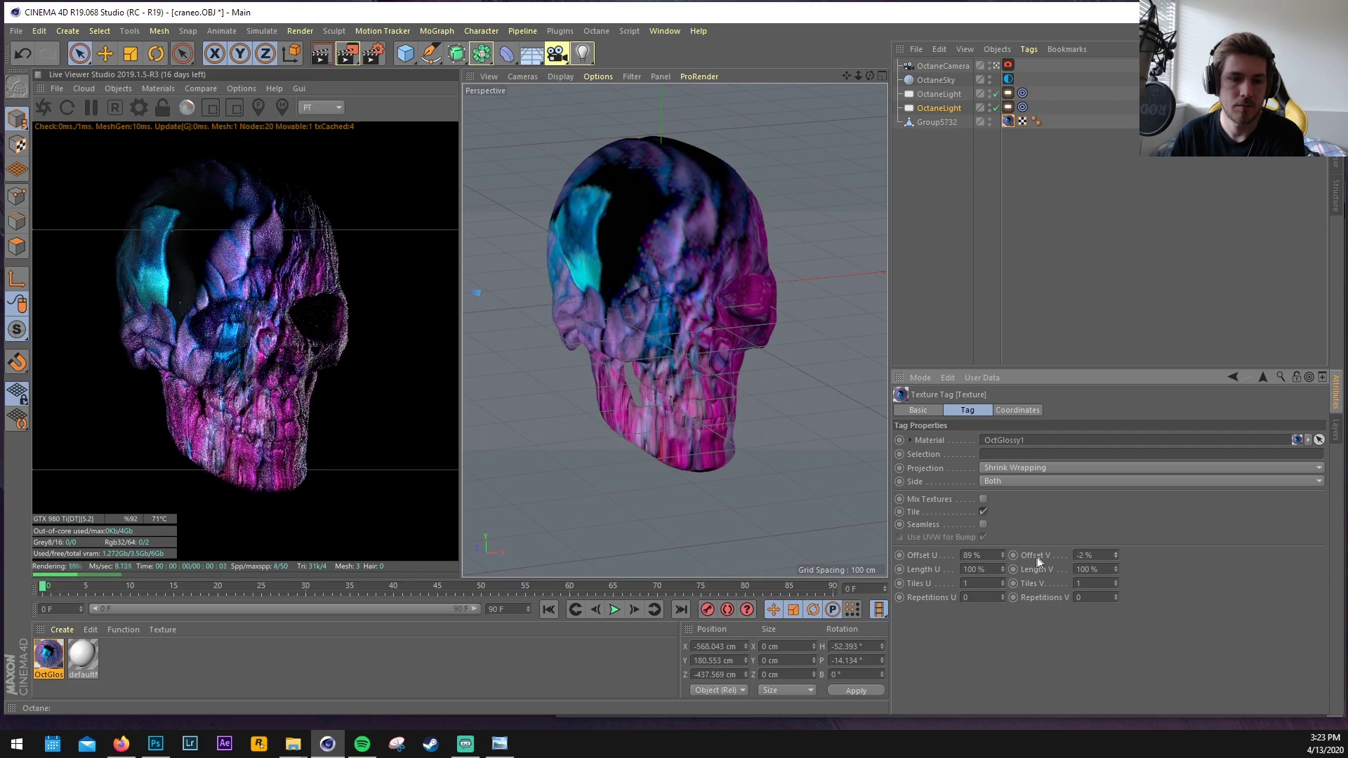
{"action": "left_click_drag", "start_coordinate": [1004, 558], "coordinate": [1009, 558]}
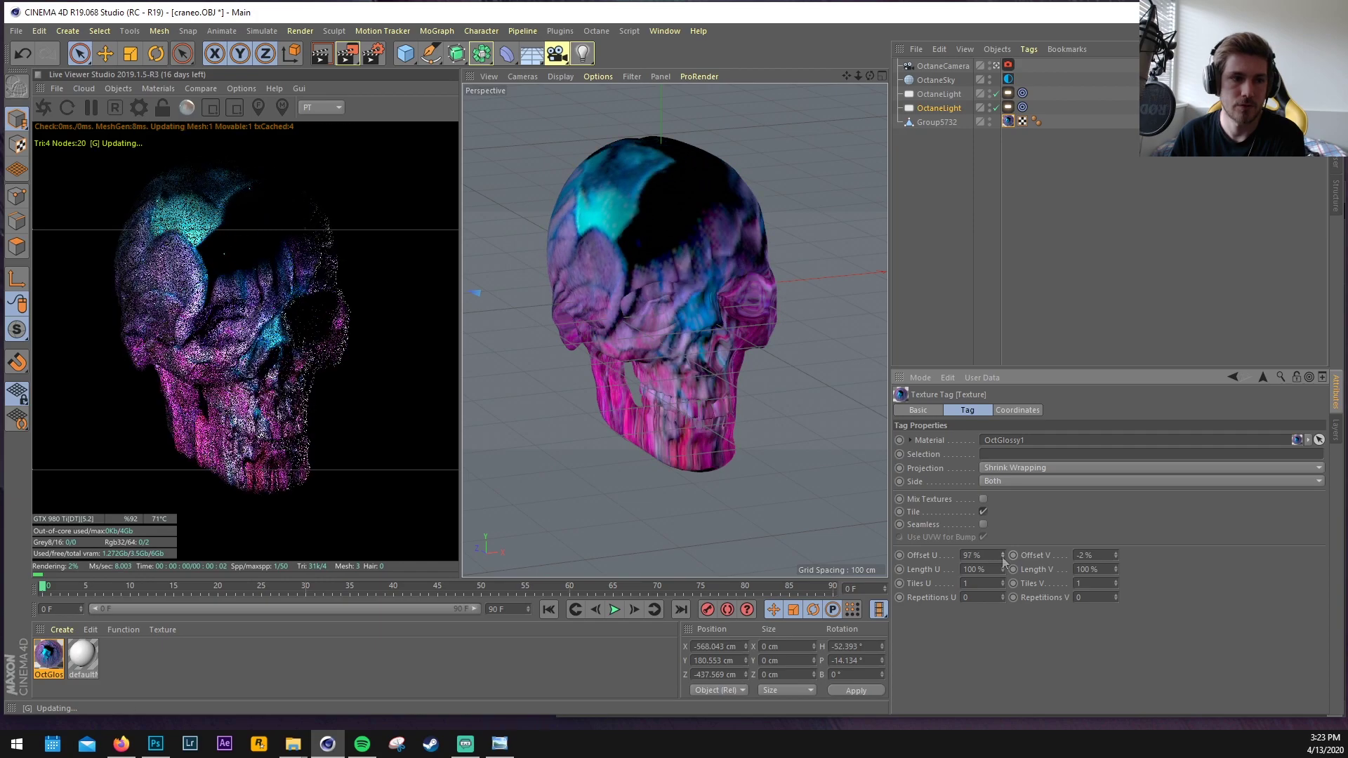
{"action": "left_click_drag", "start_coordinate": [1116, 556], "coordinate": [1116, 555]}
Frame a closer side view of the skull and raise the material's displacement mid level to about 0.889
{"action": "left_click_drag", "start_coordinate": [869, 75], "coordinate": [871, 74]}
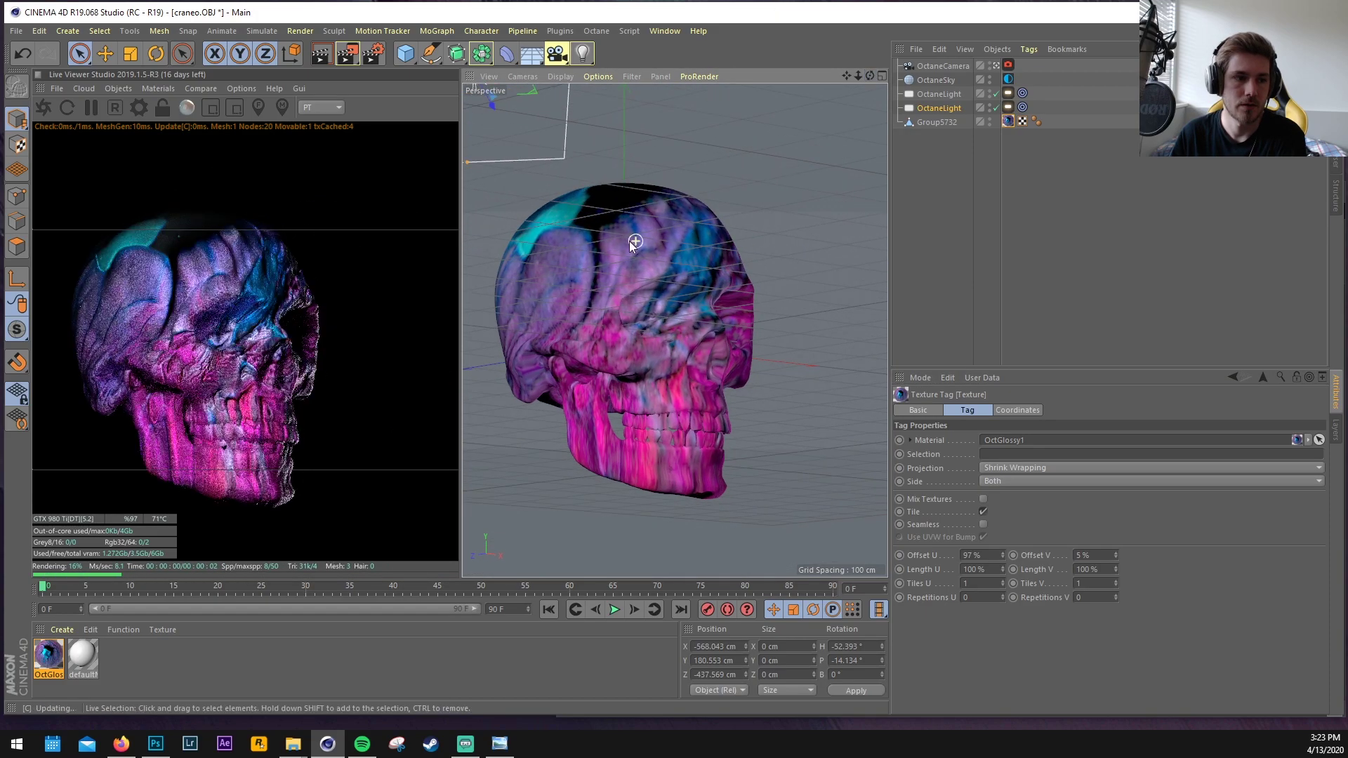
{"action": "scroll", "coordinate": [537, 252], "scroll_direction": "up", "scroll_amount": 2}
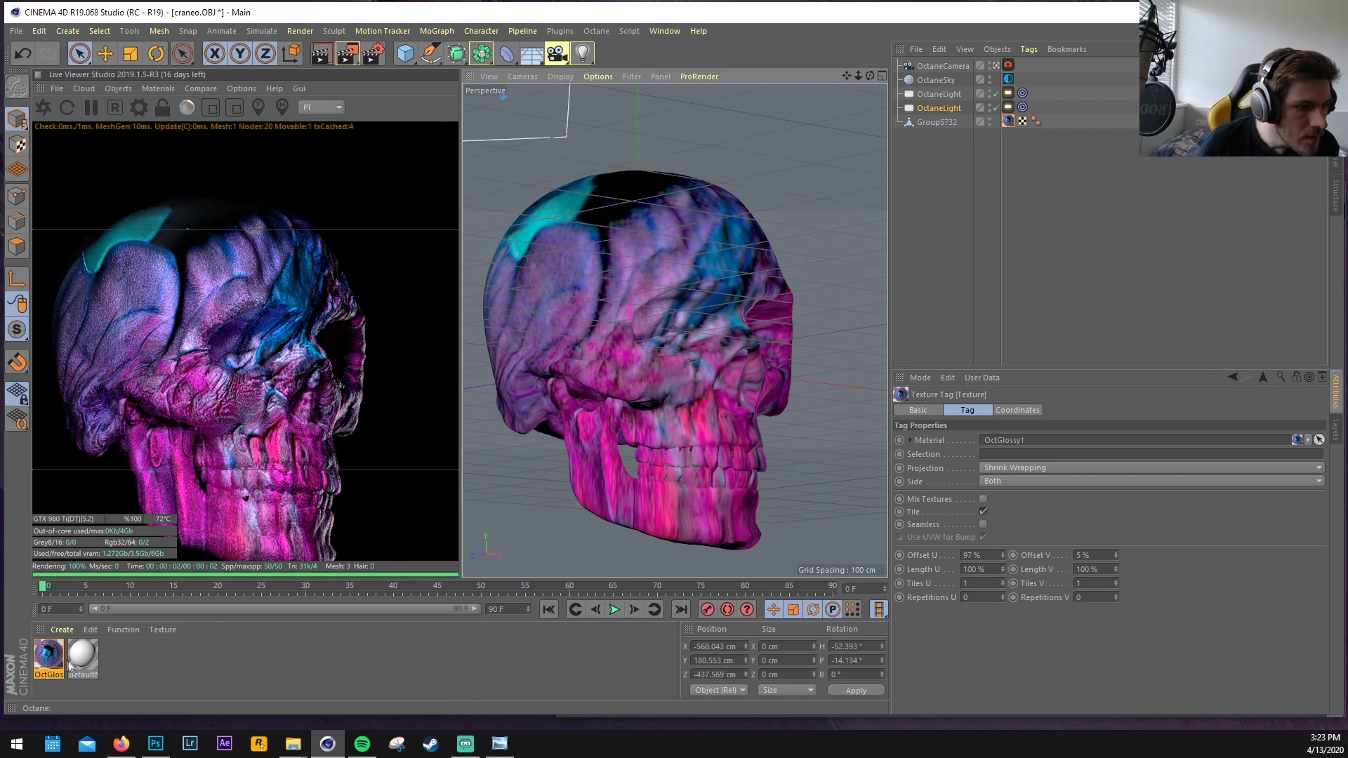
{"action": "double_click", "coordinate": [49, 655]}
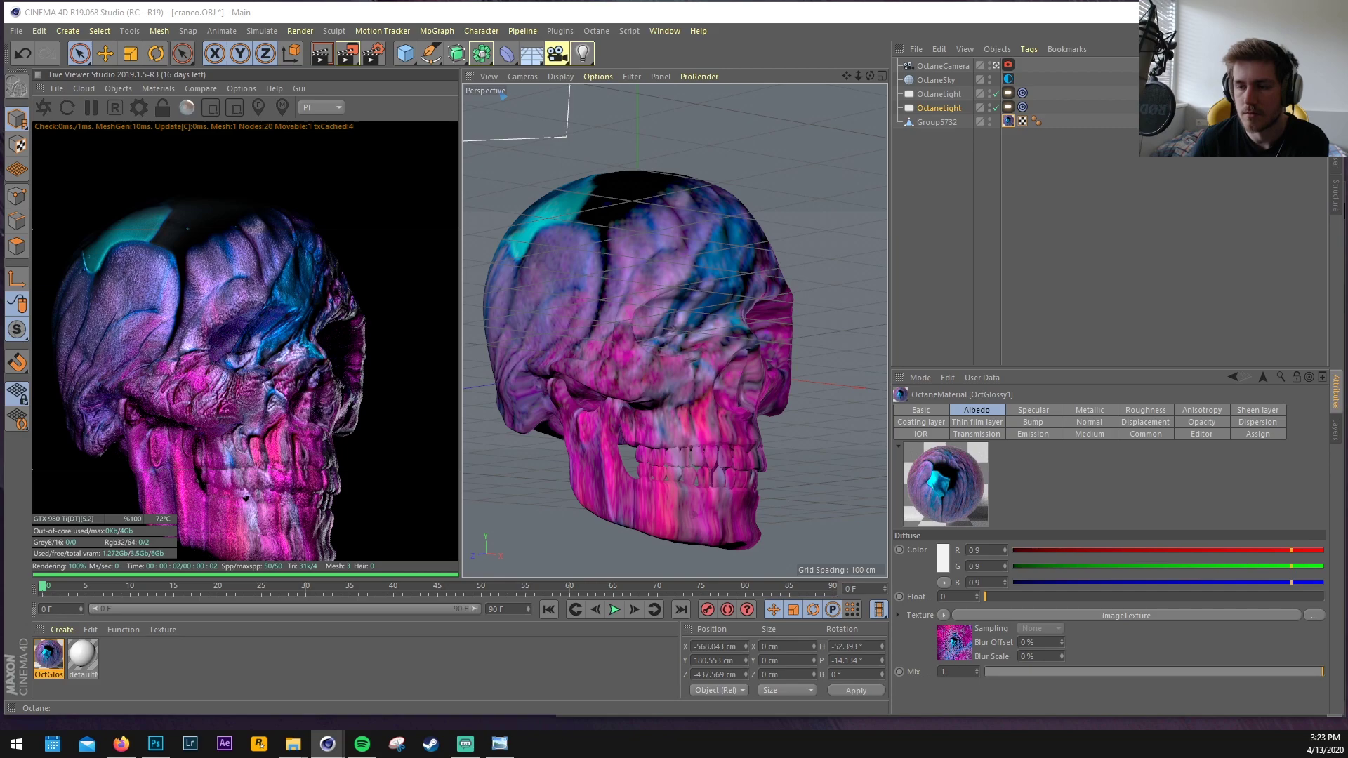
{"action": "left_click_drag", "start_coordinate": [1347, 91], "coordinate": [1179, 74]}
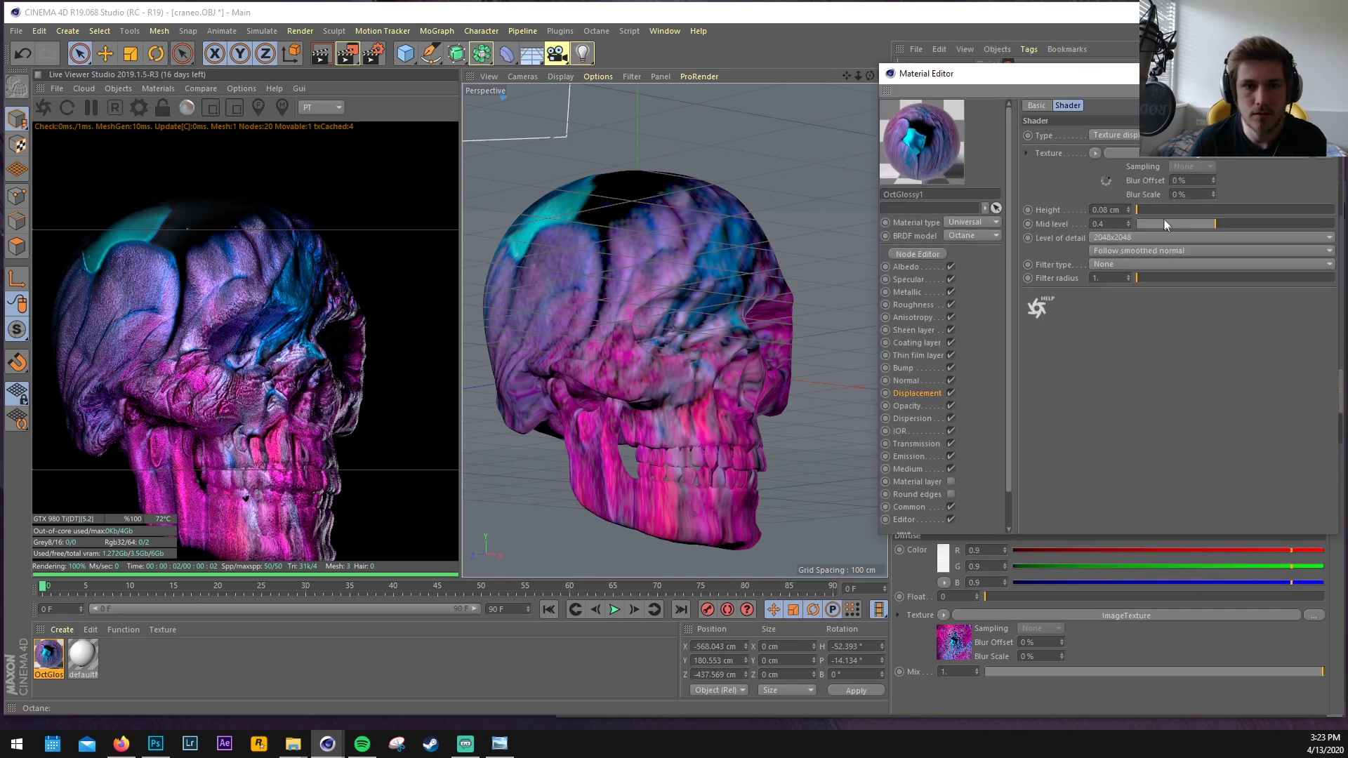
{"action": "left_click_drag", "start_coordinate": [1141, 224], "coordinate": [1283, 224]}
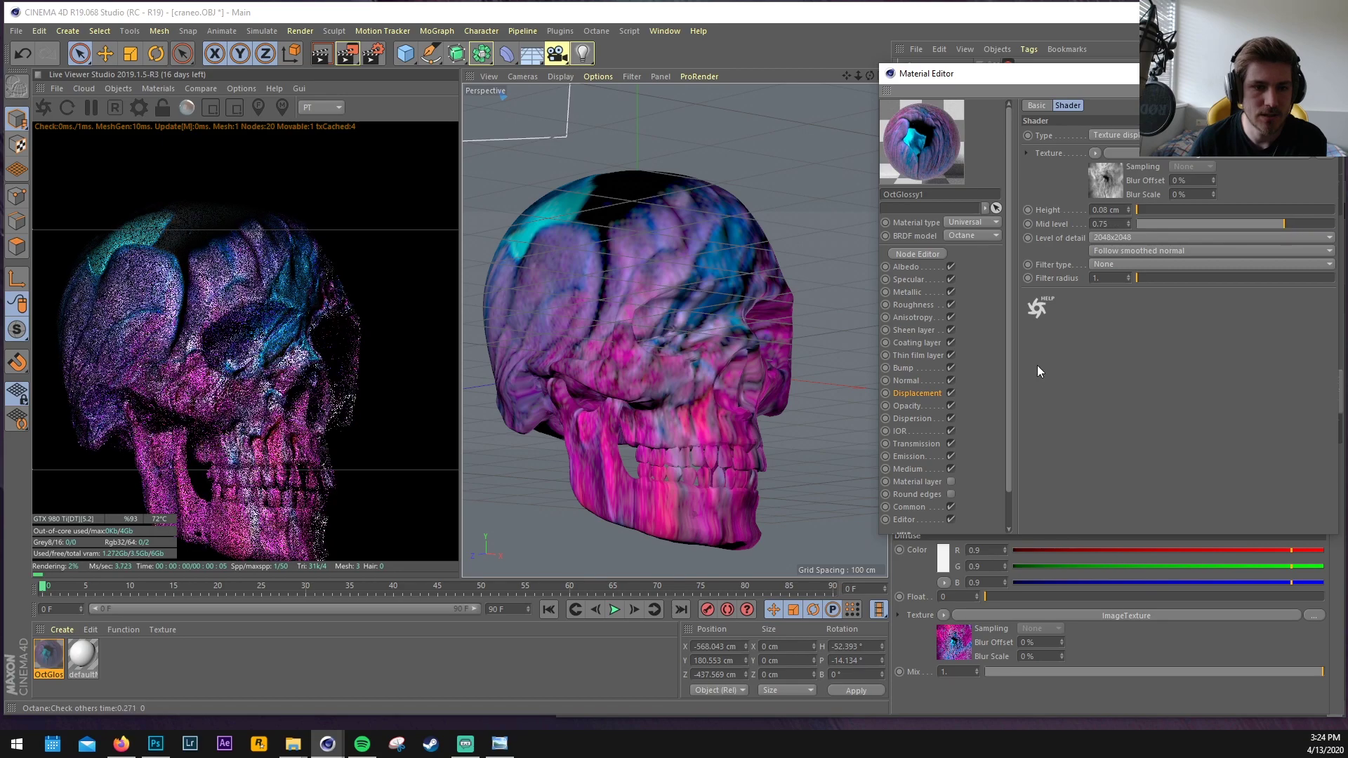
{"action": "left_click", "coordinate": [930, 394]}
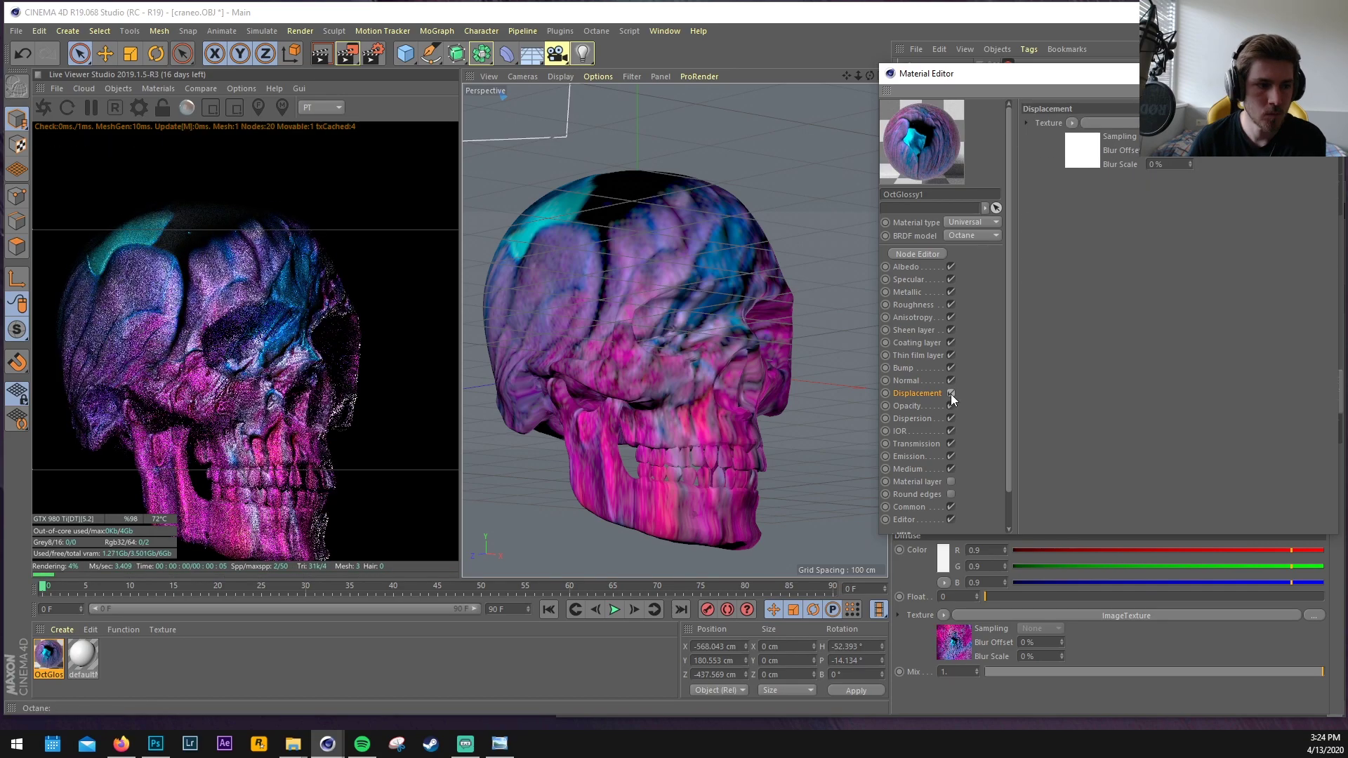
{"action": "left_click_drag", "start_coordinate": [1272, 227], "coordinate": [1313, 232]}
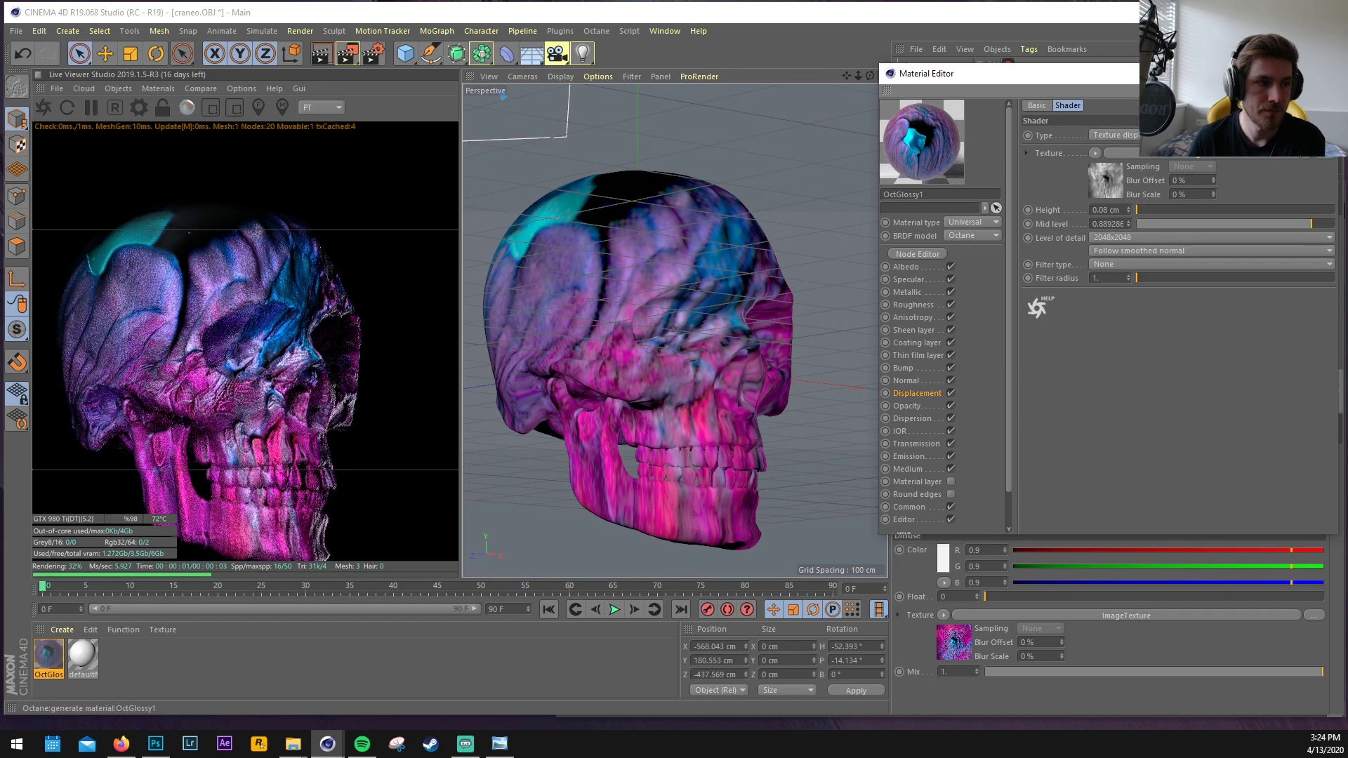
Try a thin film layer float of about 0.07 on the skull material and return it to 0
{"action": "left_click", "coordinate": [916, 353]}
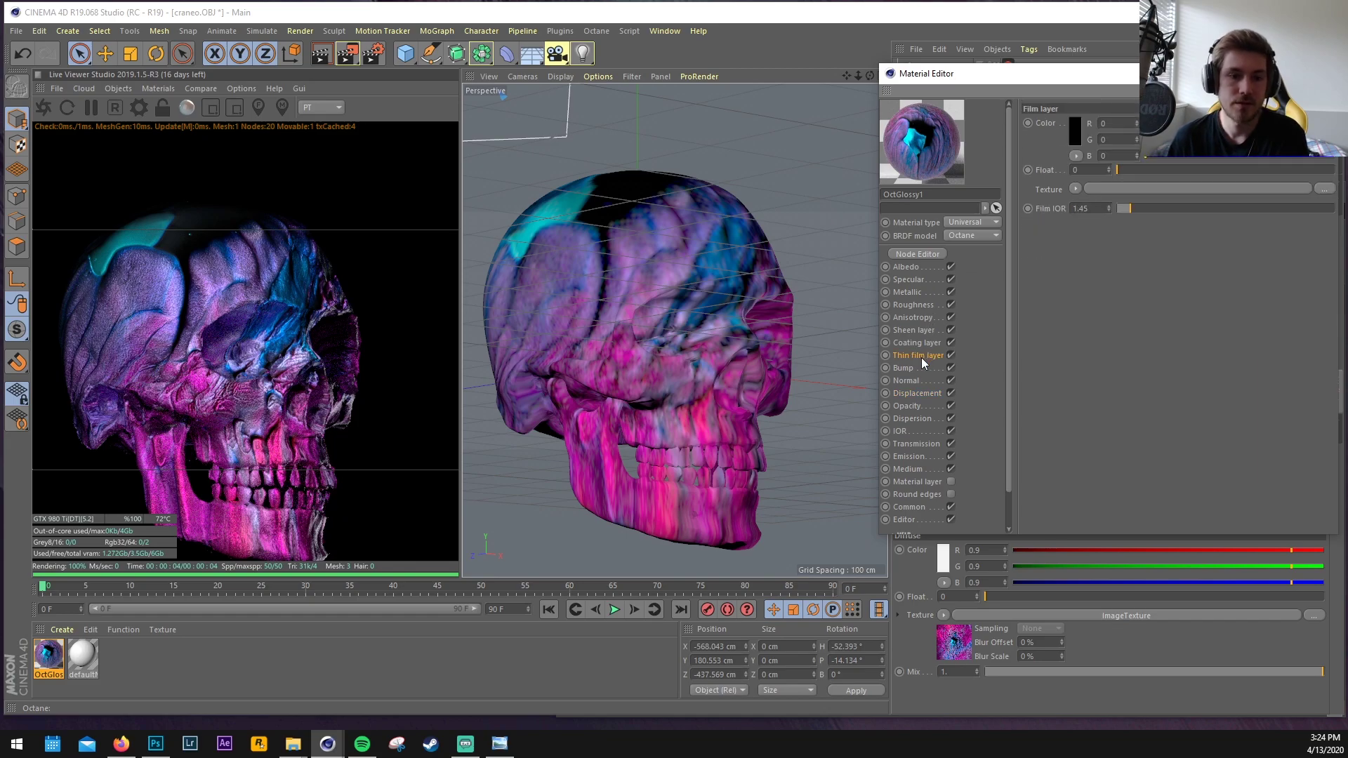
{"action": "left_click", "coordinate": [1131, 171]}
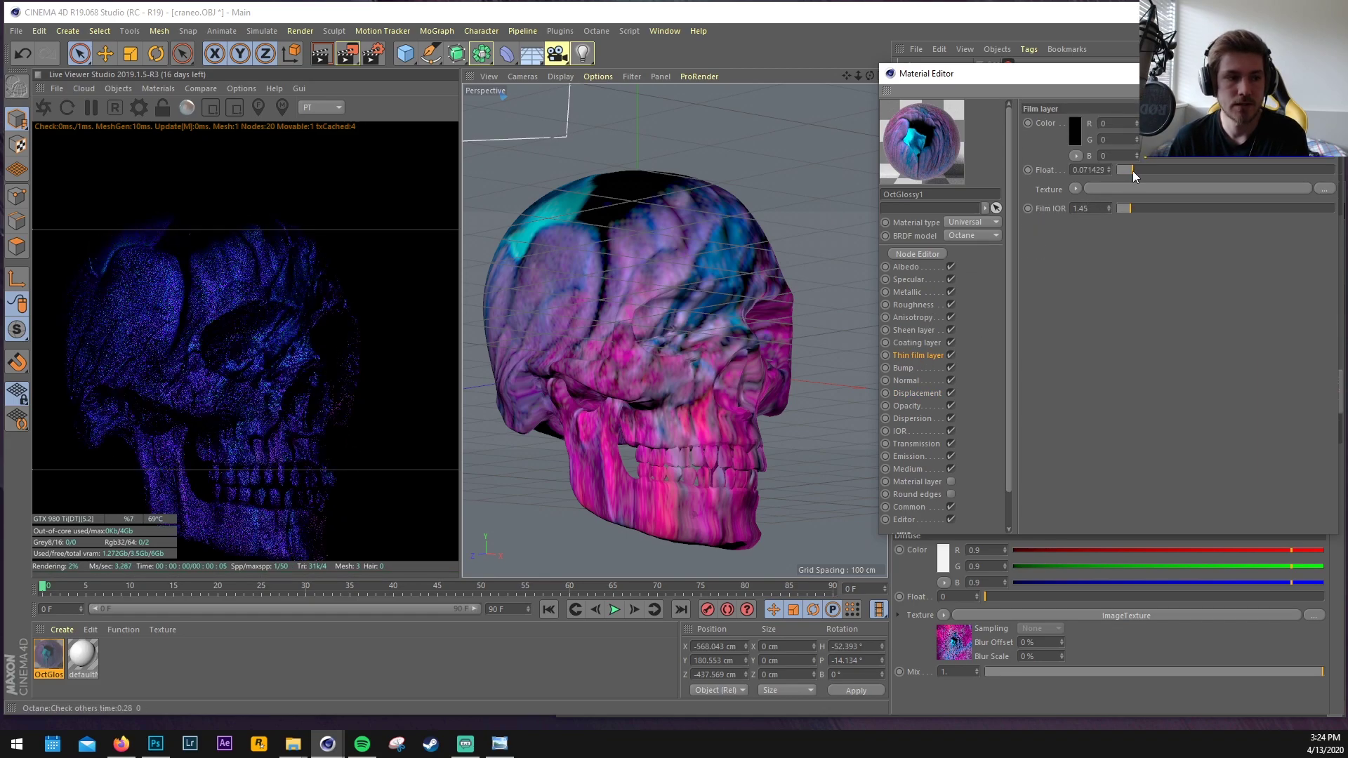
{"action": "mouse_move", "coordinate": [1132, 170]}
{"action": "left_mouse_down"}
{"action": "mouse_move", "coordinate": [1168, 173]}
{"action": "mouse_move", "coordinate": [1114, 176]}
{"action": "left_mouse_up"}
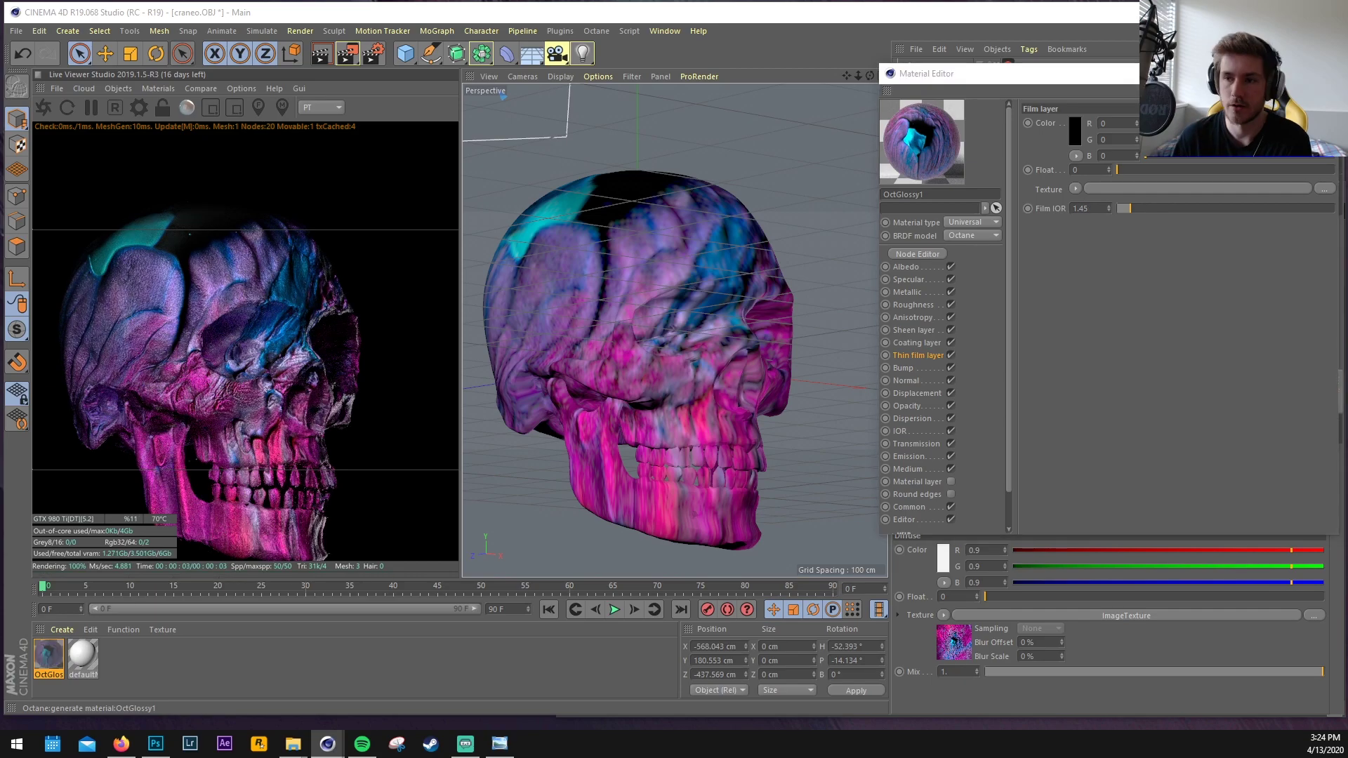
Connect a copy of the color ImageTexture node to the material's Film Width input and set the Film IOR to 1
{"action": "left_click", "coordinate": [917, 254]}
{"action": "left_click_drag", "start_coordinate": [803, 125], "coordinate": [798, 73]}
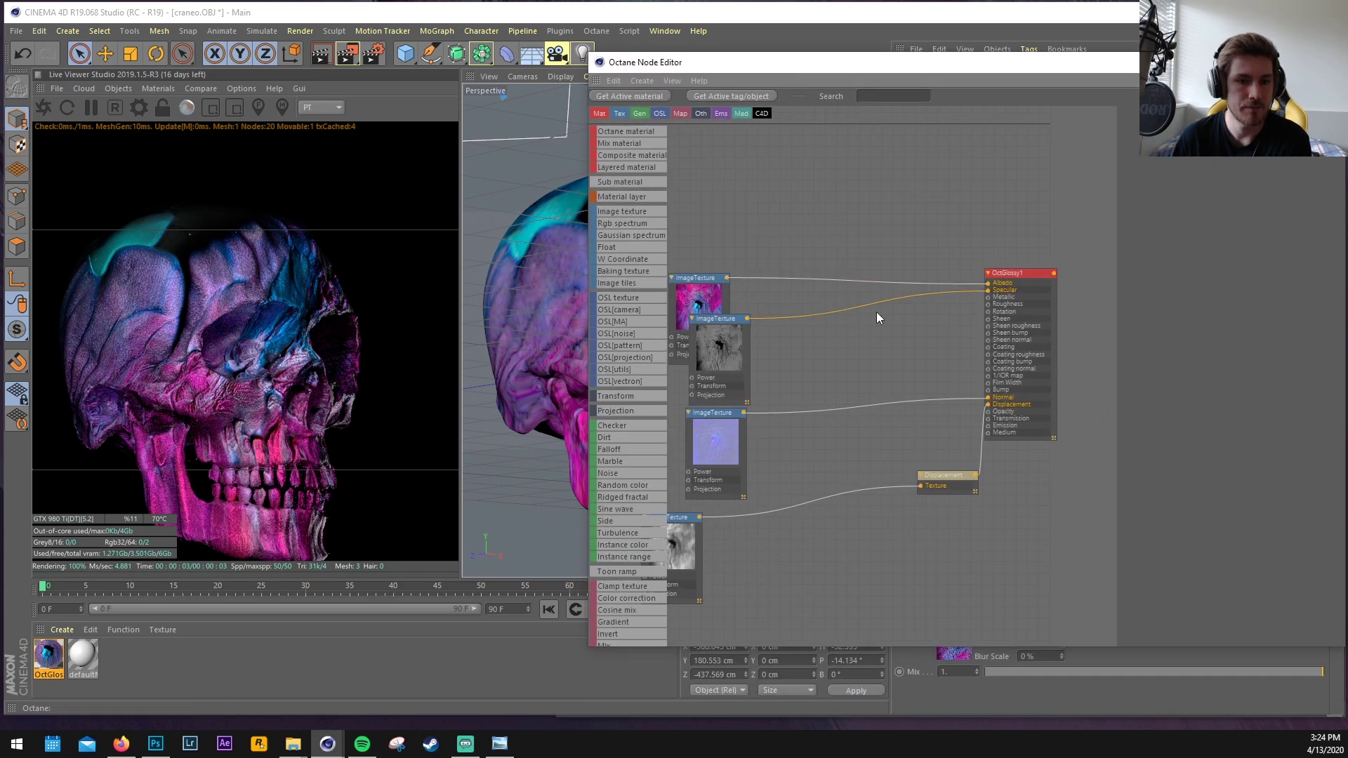
{"action": "left_click_drag", "start_coordinate": [706, 300], "coordinate": [988, 384]}
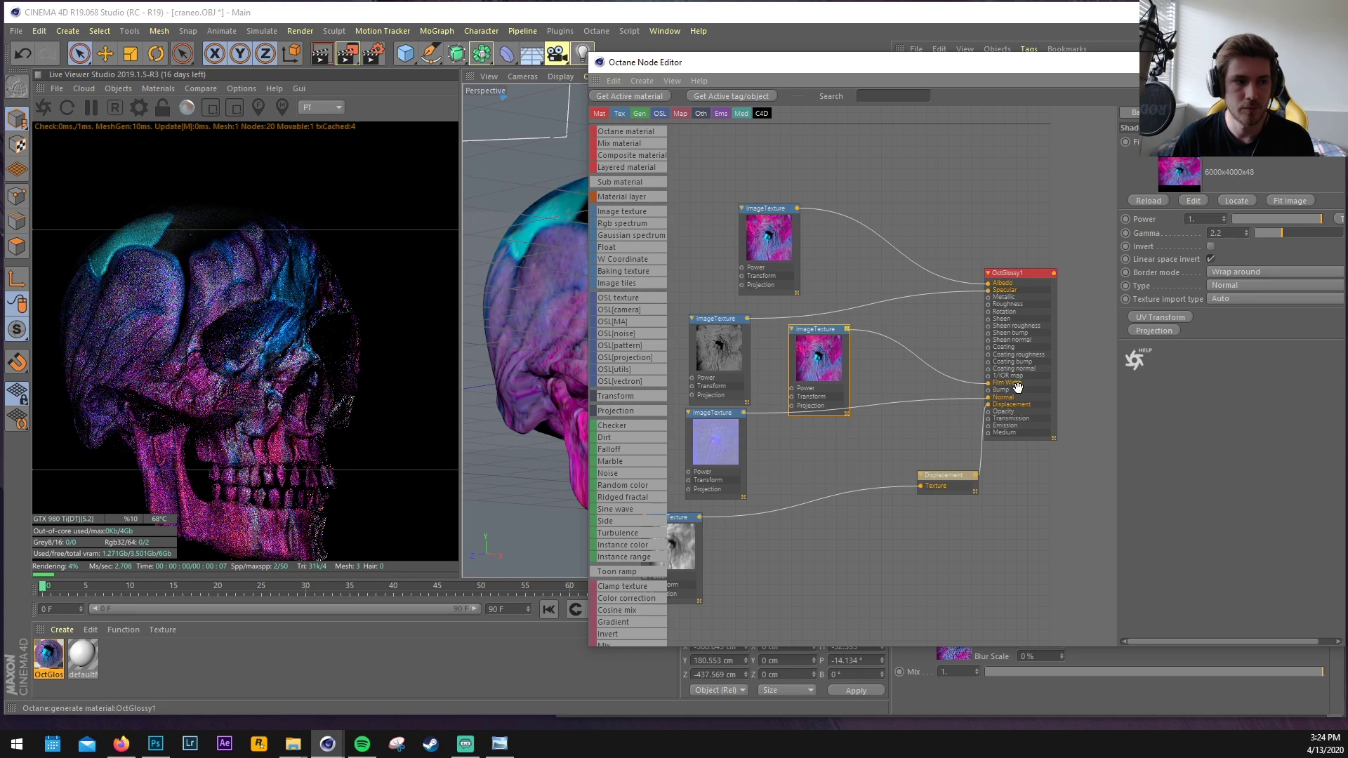
{"action": "left_click", "coordinate": [1330, 61]}
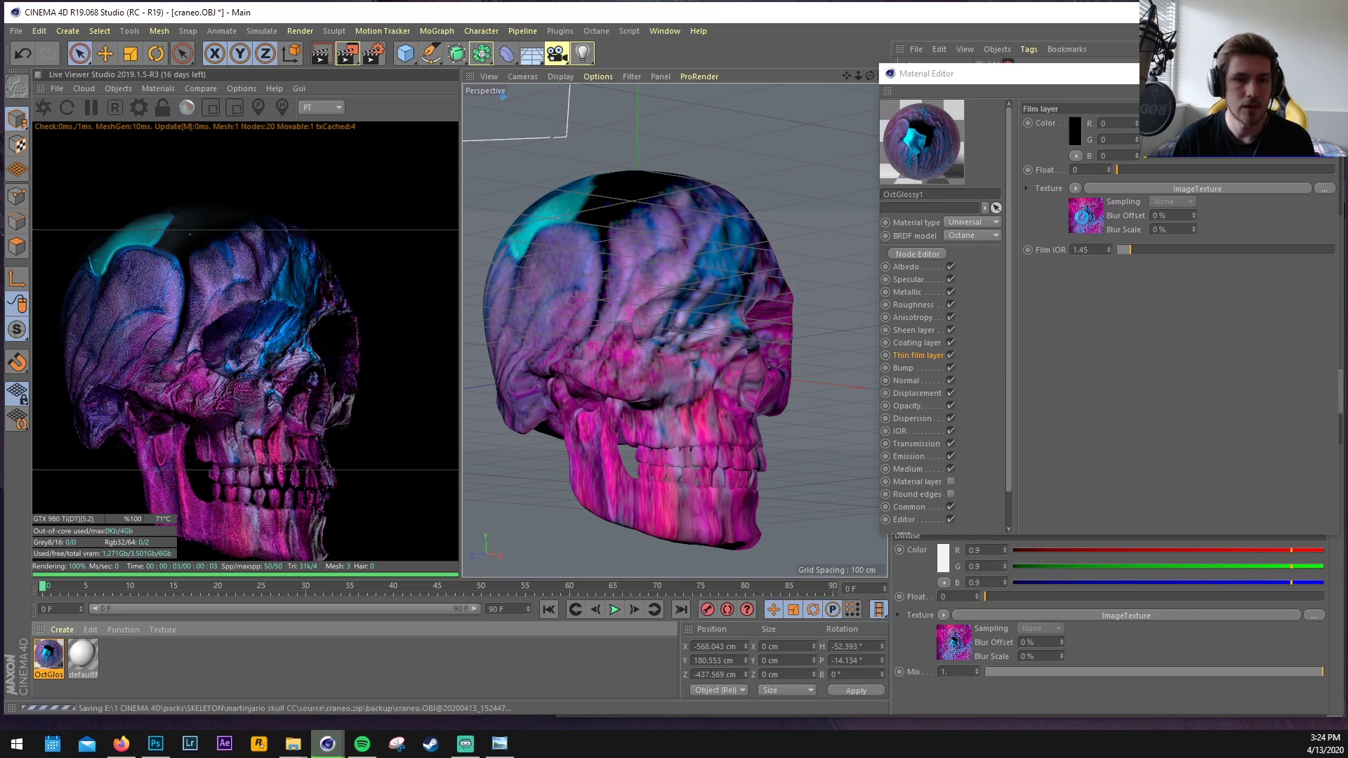
{"action": "left_click_drag", "start_coordinate": [1124, 250], "coordinate": [1118, 261]}
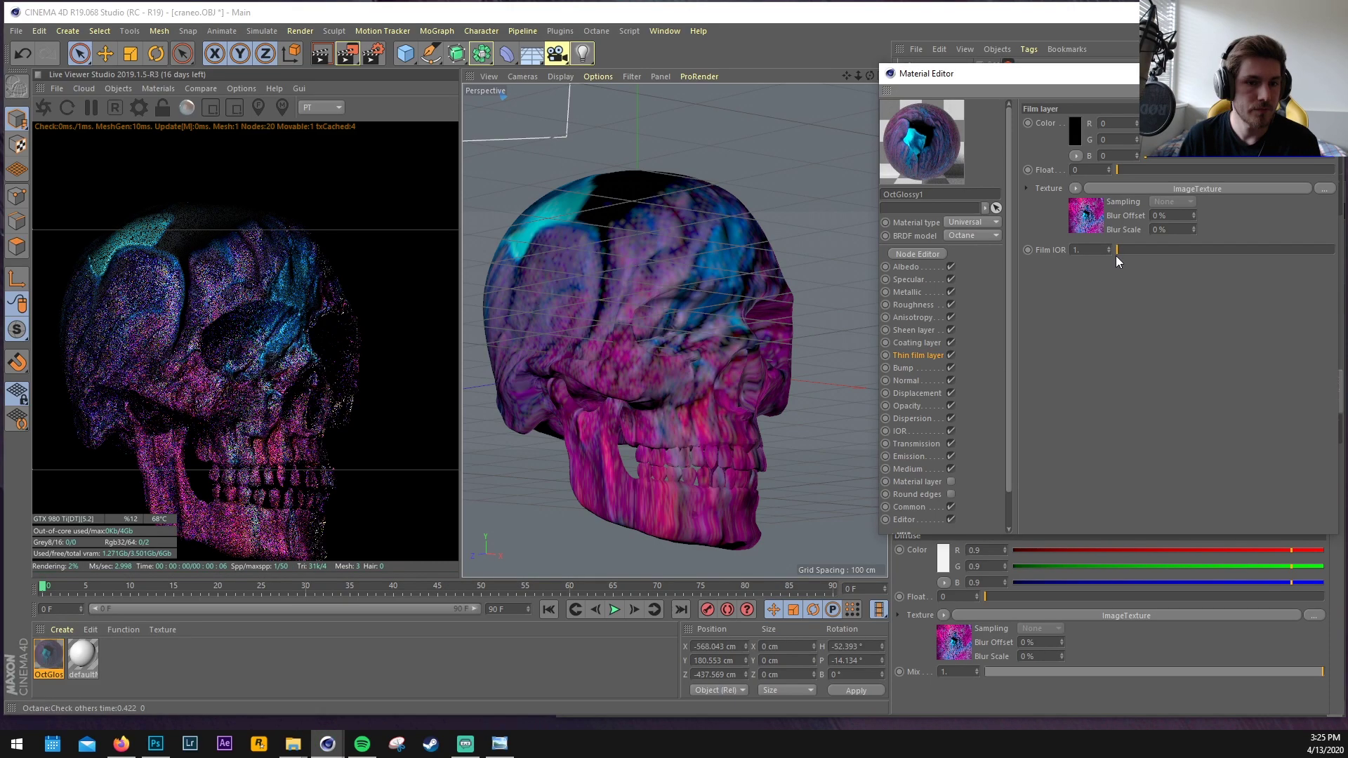
Adjust the thin film texture's power to about 0.543 and gamma to about 4.35, and set the Film IOR to about 1.795
{"action": "left_click", "coordinate": [1132, 188]}
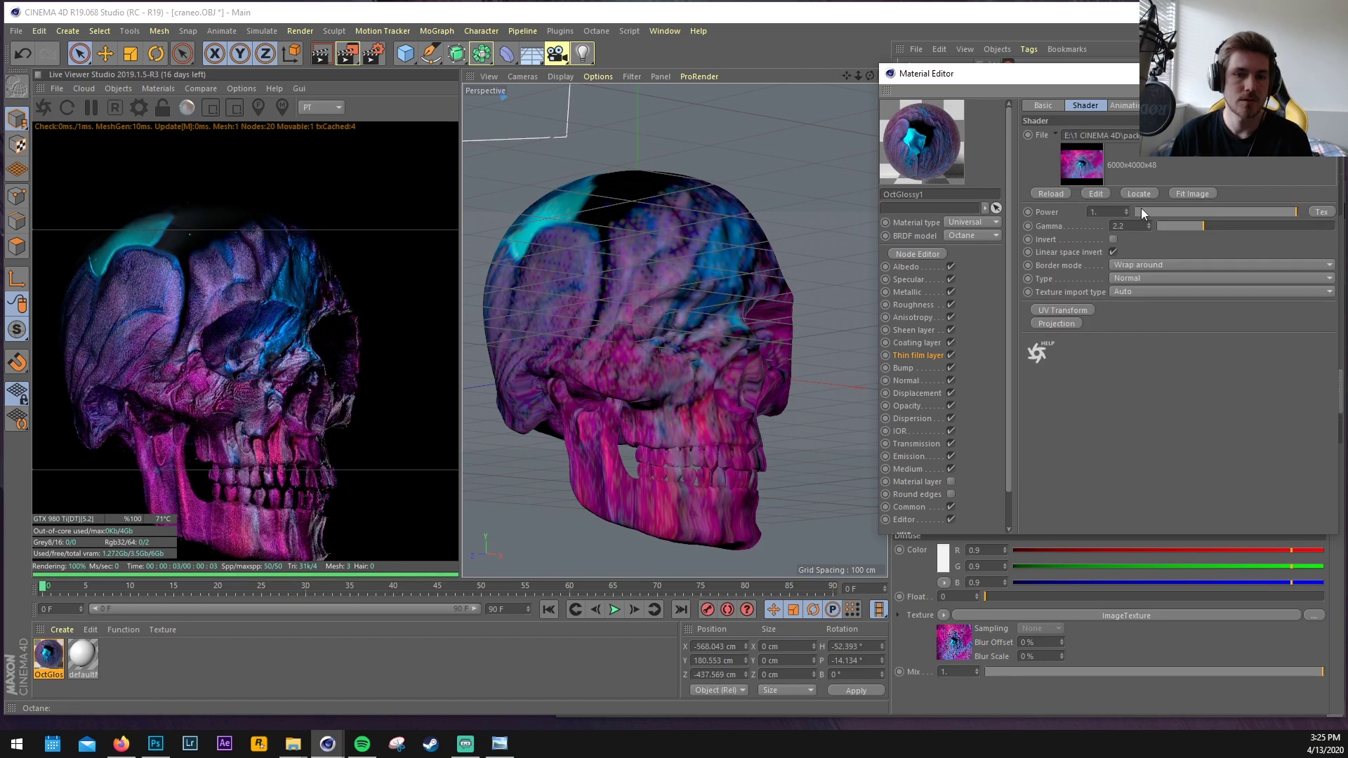
{"action": "left_click_drag", "start_coordinate": [1141, 210], "coordinate": [1236, 224]}
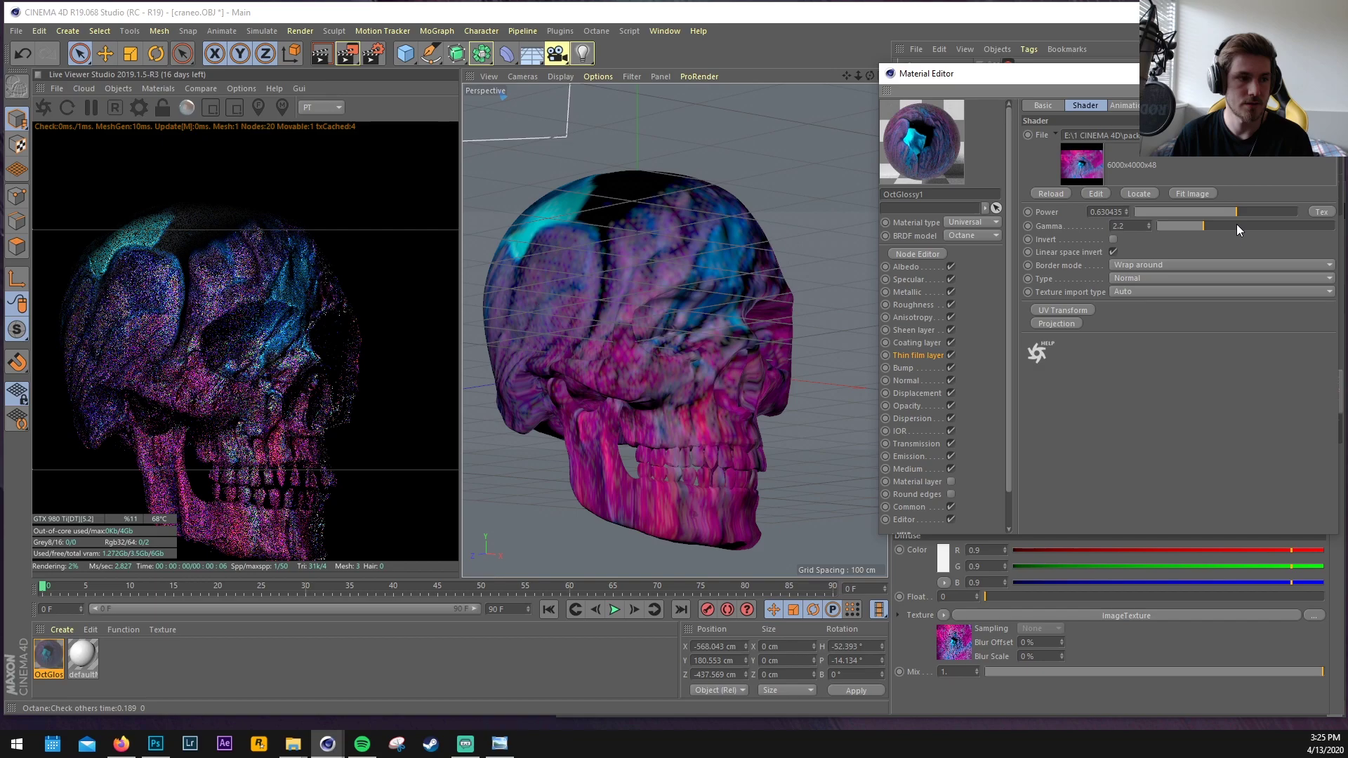
{"action": "mouse_move", "coordinate": [1236, 225]}
{"action": "left_mouse_down"}
{"action": "mouse_move", "coordinate": [1165, 229]}
{"action": "mouse_move", "coordinate": [1253, 233]}
{"action": "left_mouse_up"}
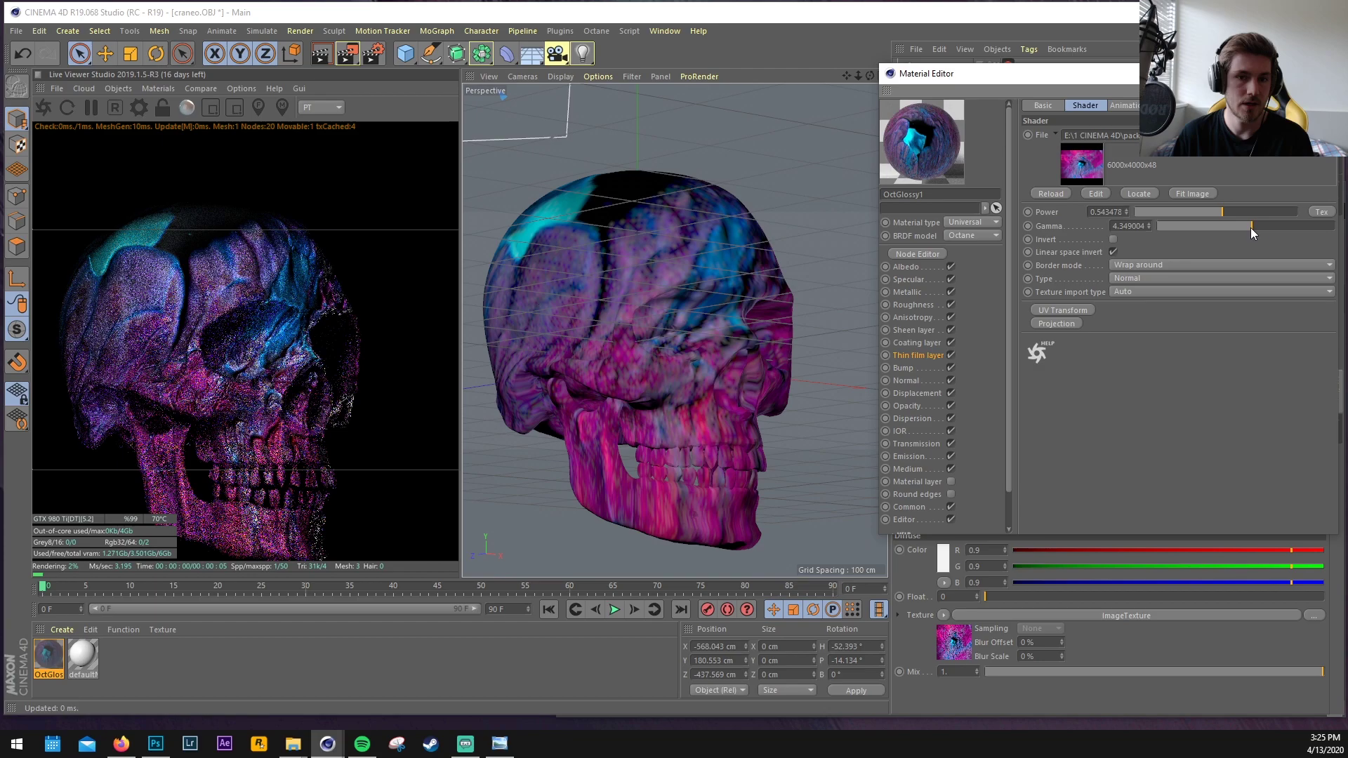
{"action": "left_click", "coordinate": [1253, 211]}
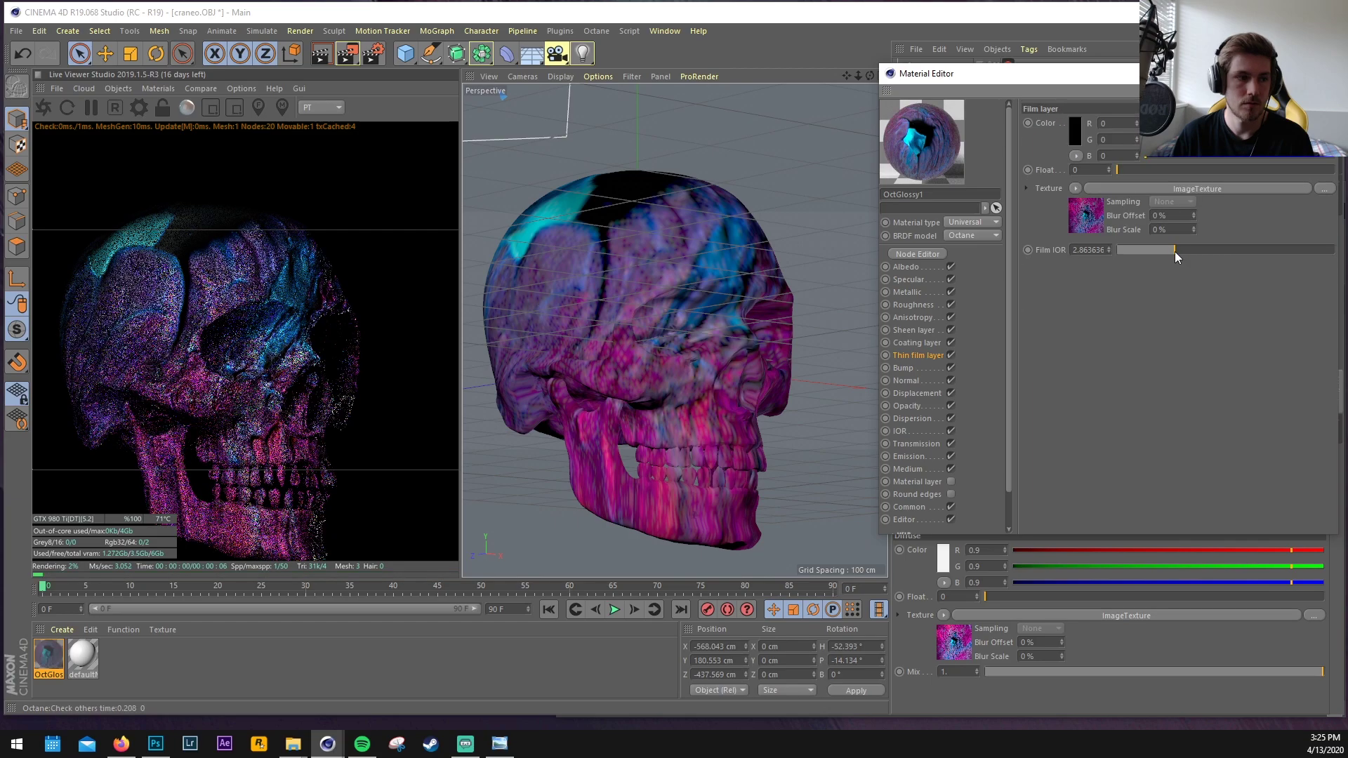
{"action": "left_click_drag", "start_coordinate": [1175, 252], "coordinate": [1142, 261]}
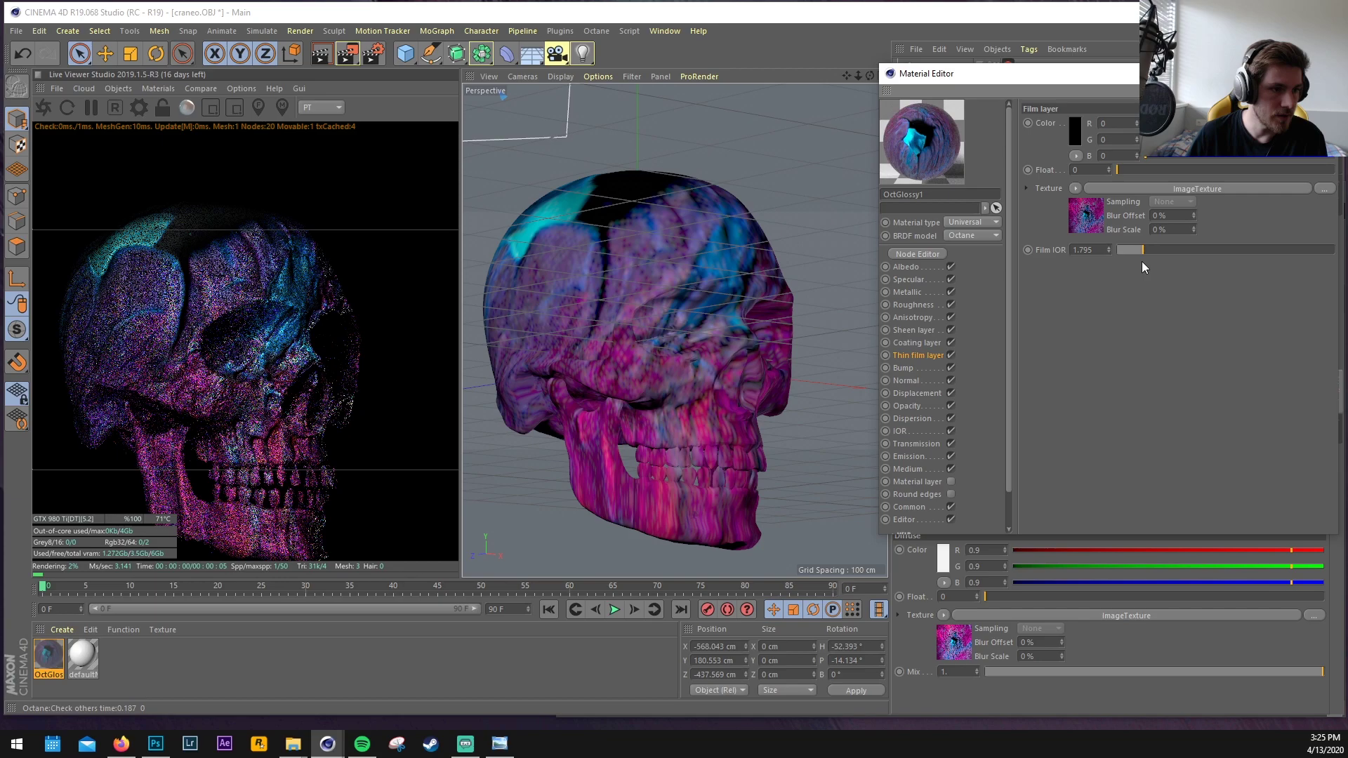
Compare the skull material with displacement off and on, and raise the displacement mid level slightly
{"action": "left_click", "coordinate": [950, 393]}
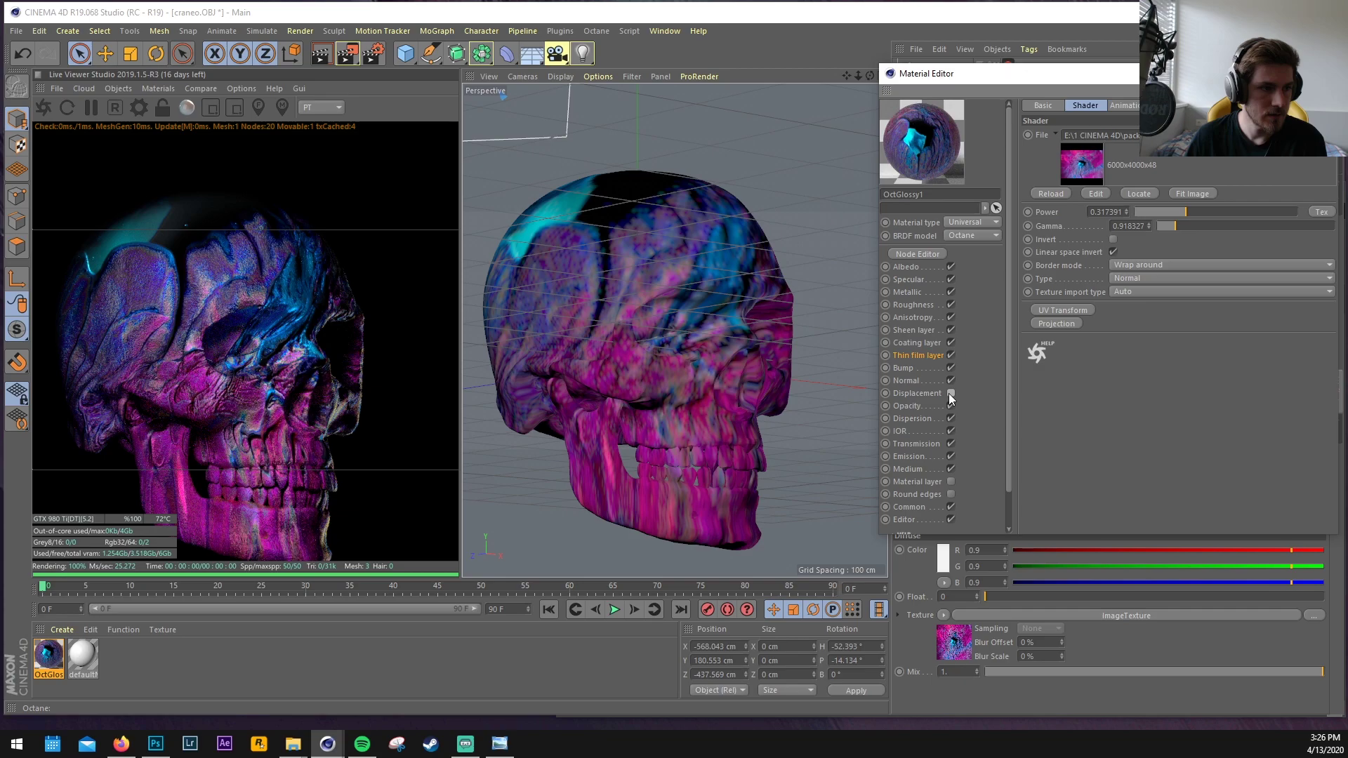
{"action": "left_click", "coordinate": [950, 393]}
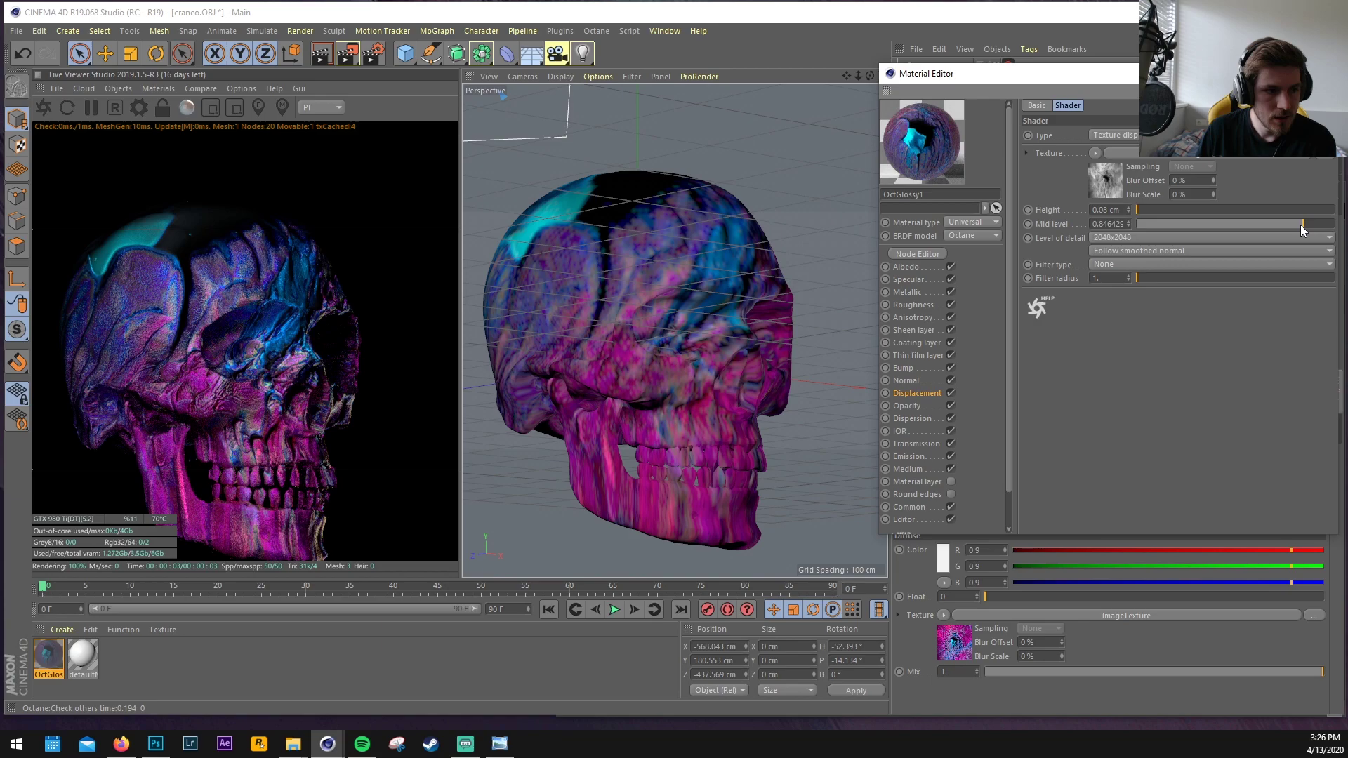
{"action": "left_click_drag", "start_coordinate": [1301, 226], "coordinate": [1309, 224]}
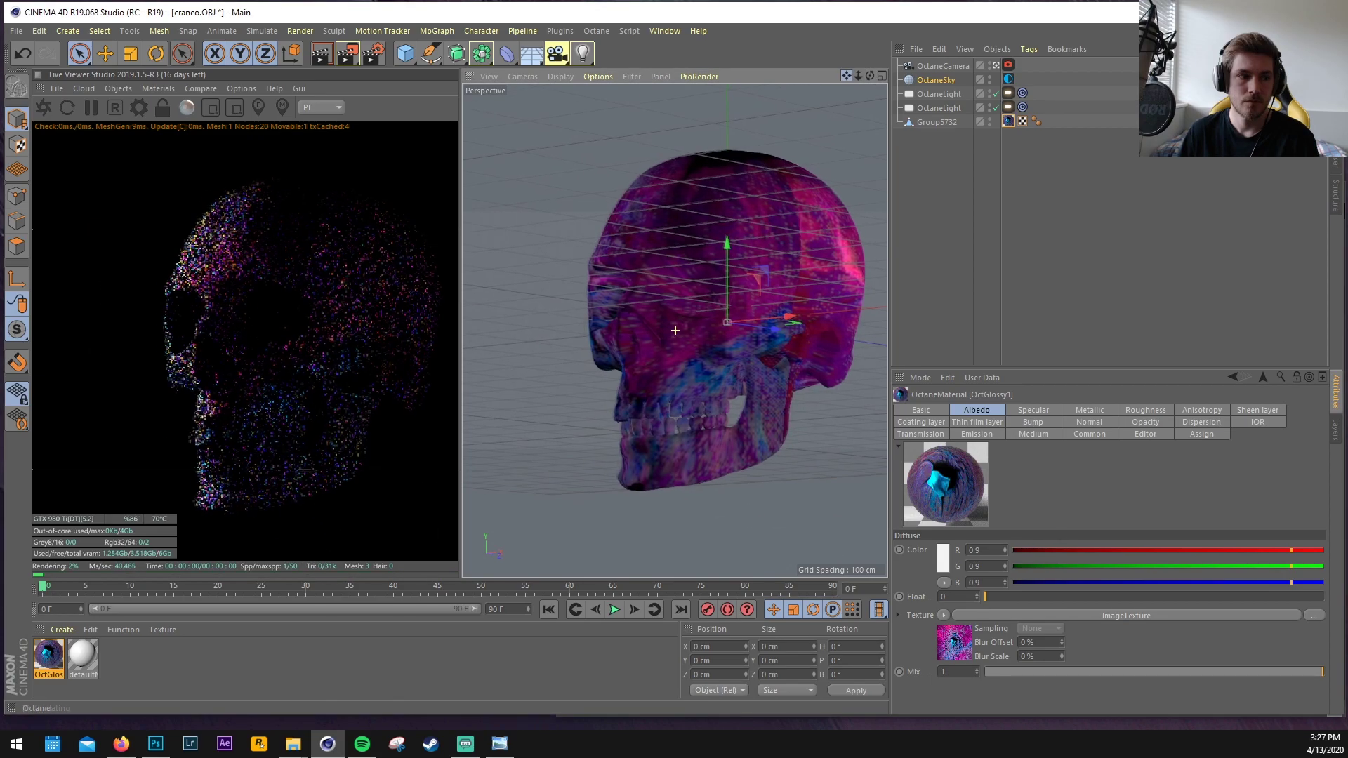
Set the render output height to 1350 pixels, adjust the width, and reframe the skull in a narrower Live Viewer
{"action": "left_click_drag", "start_coordinate": [787, 151], "coordinate": [730, 144], "text": "alt"}
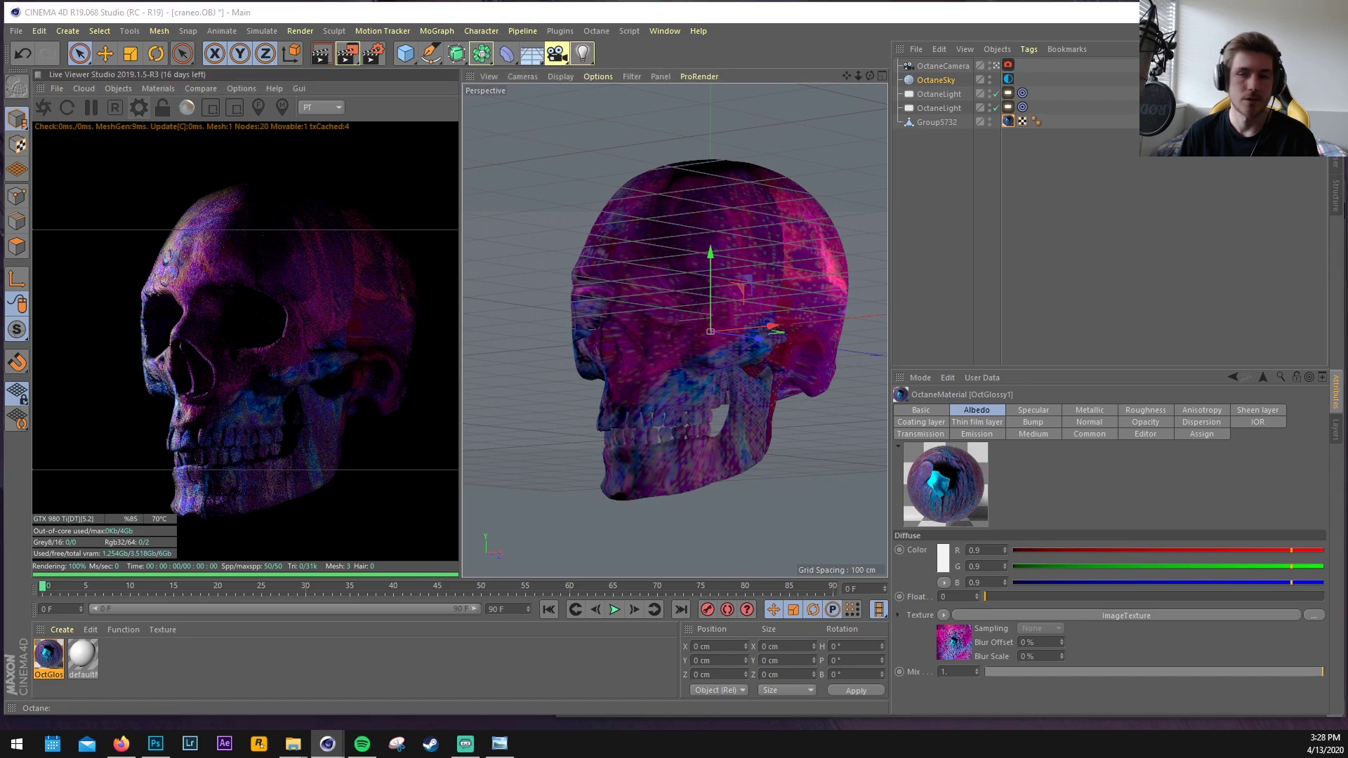
{"action": "left_click", "coordinate": [374, 53]}
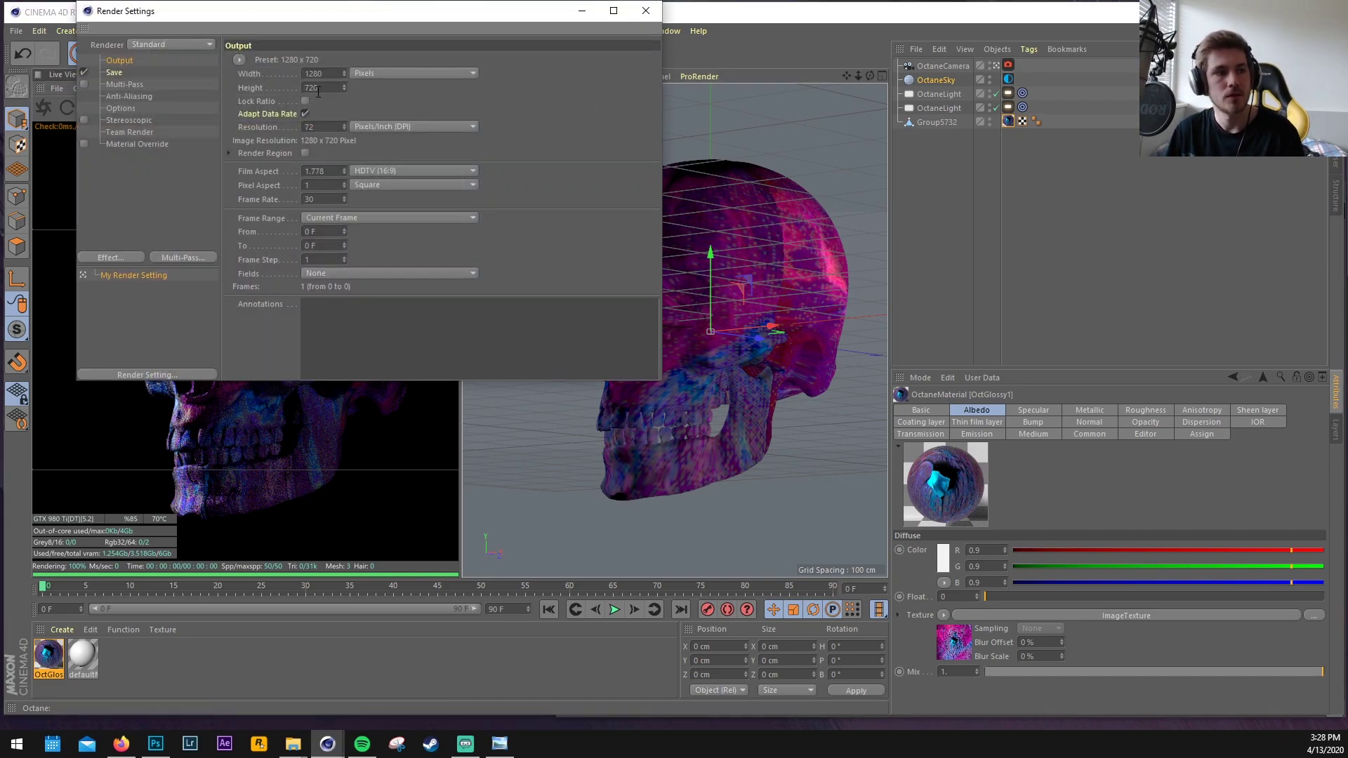
{"action": "left_click", "coordinate": [316, 88]}
{"action": "type", "text": "1350"}
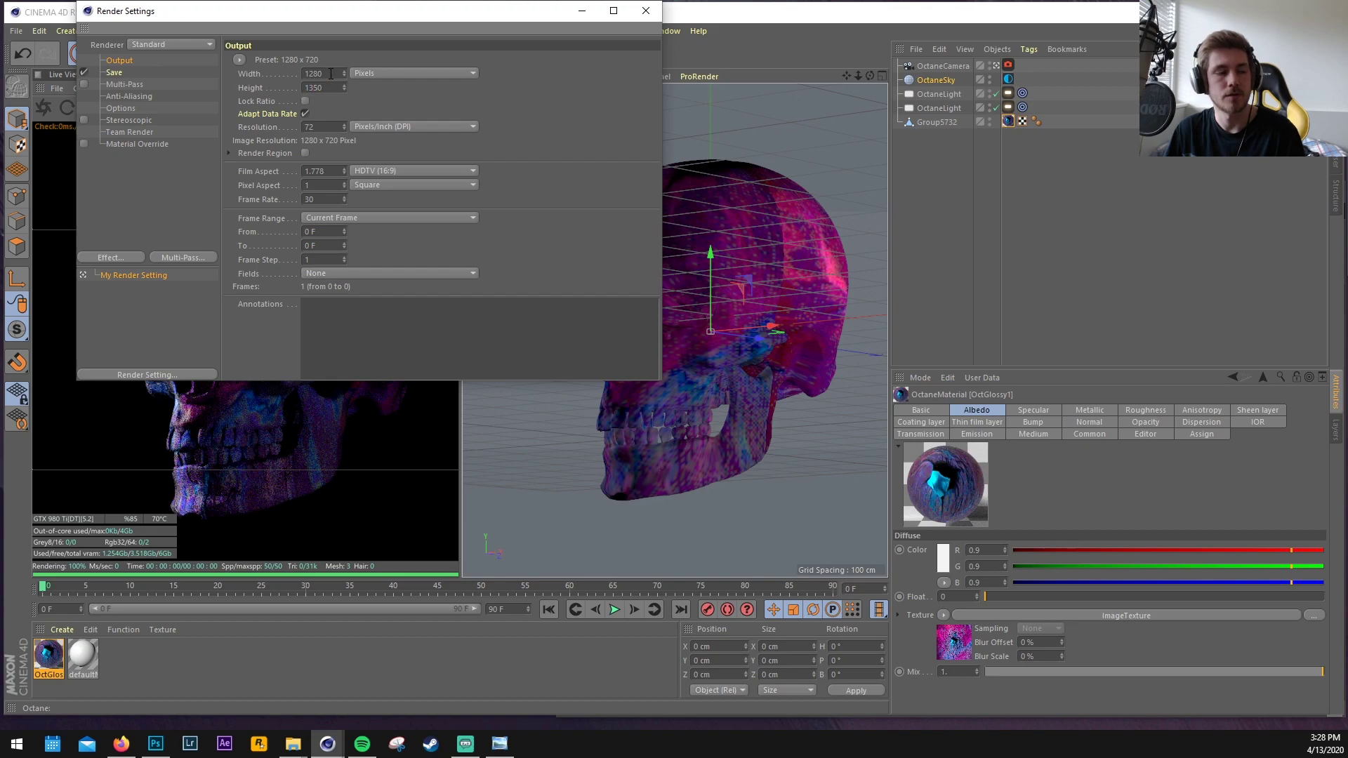
{"action": "left_click", "coordinate": [324, 74]}
{"action": "left_click", "coordinate": [646, 10]}
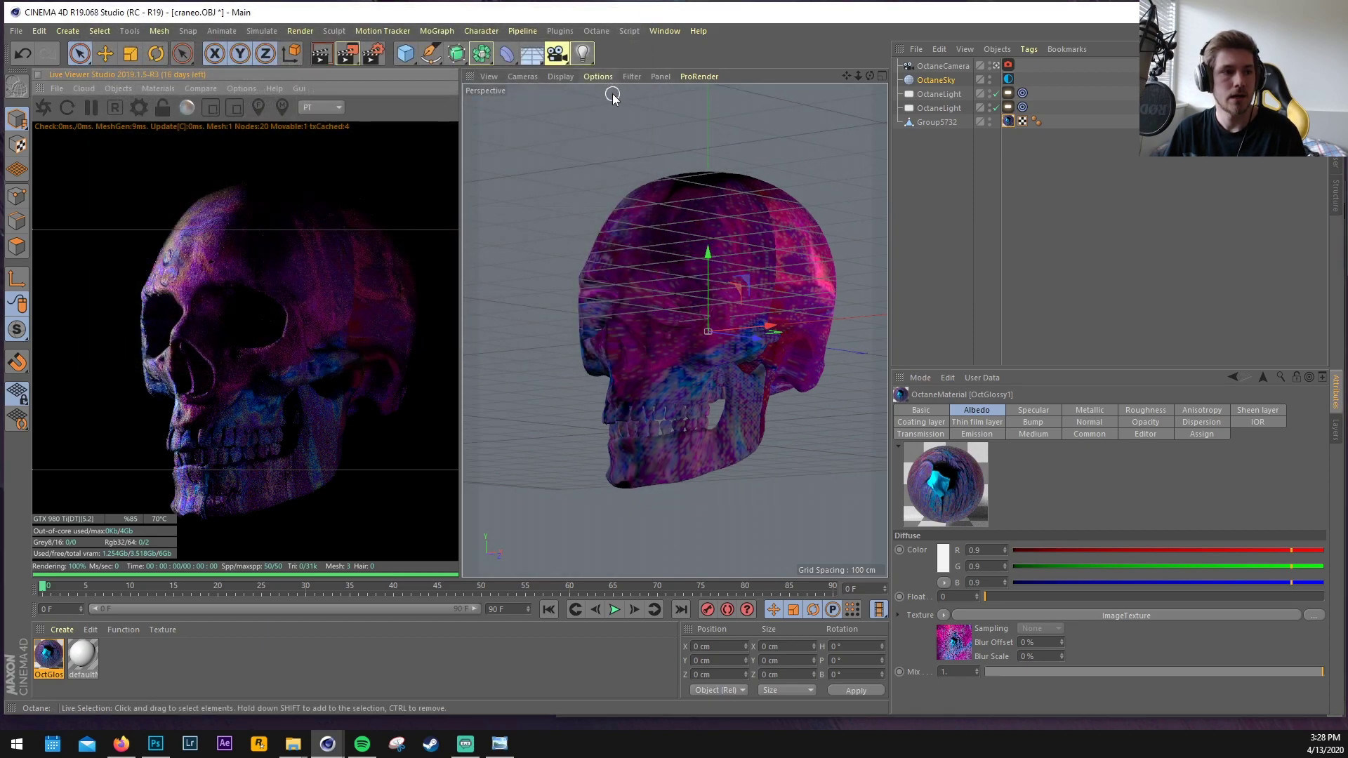
{"action": "left_click_drag", "start_coordinate": [846, 76], "coordinate": [821, 76]}
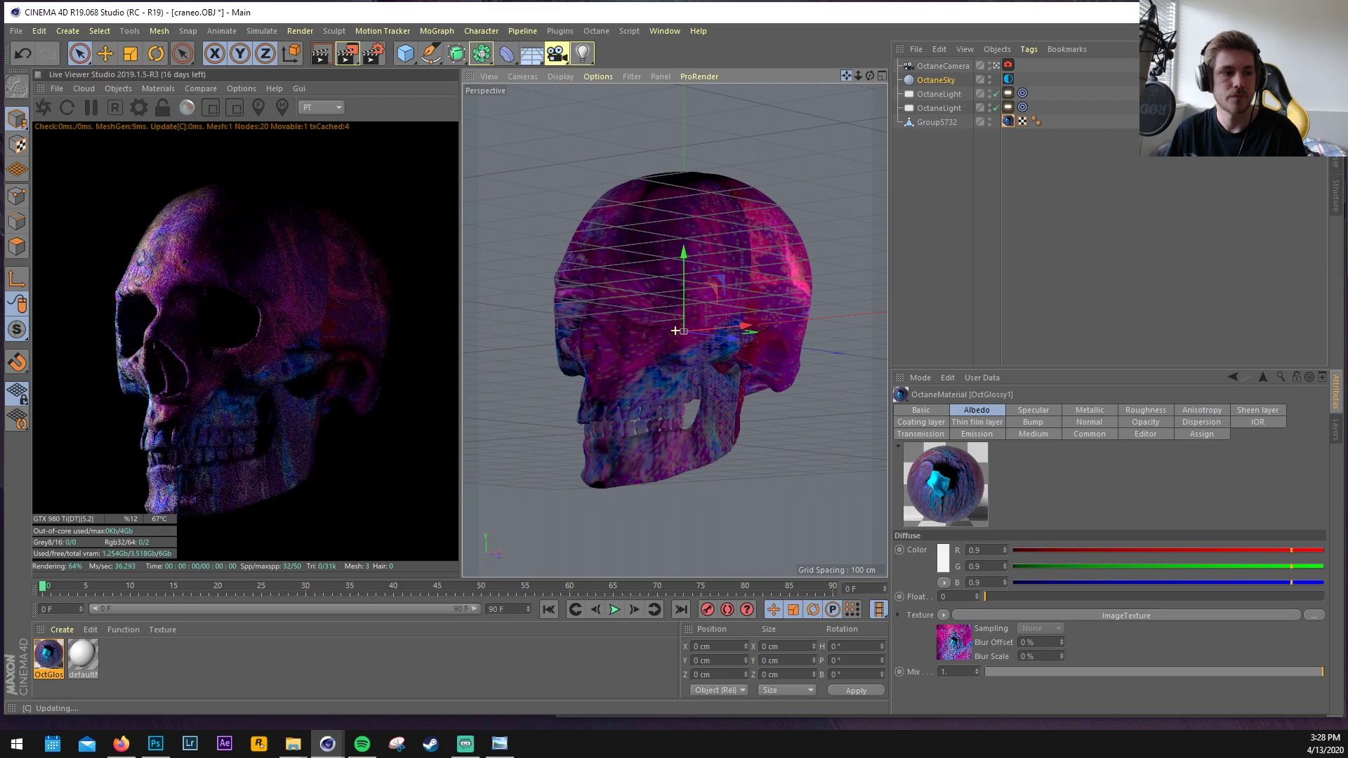
{"action": "left_click_drag", "start_coordinate": [462, 192], "coordinate": [350, 195]}
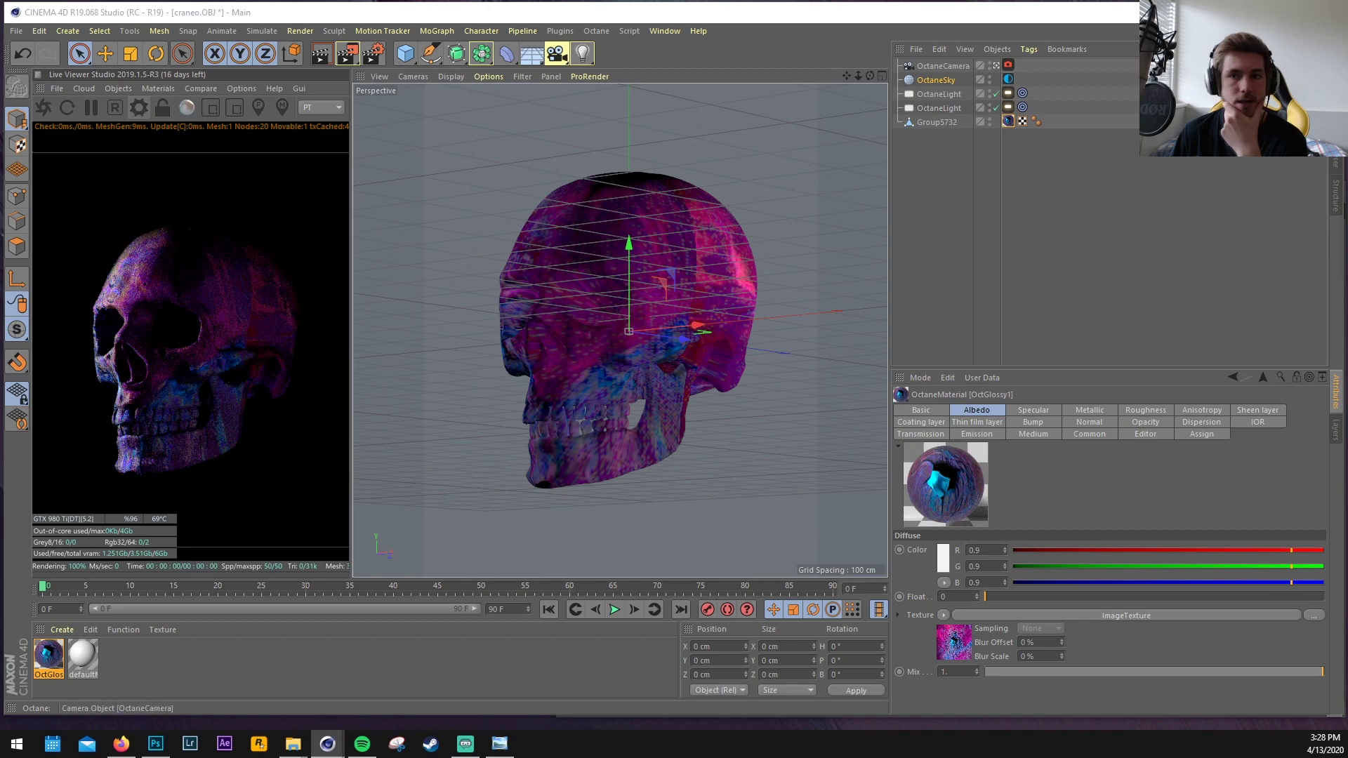
Enable Octane post effects with a bloom power of about 101 and apply the Paladin 1875.CUBE LUT at 0.3125 strength
{"action": "left_click", "coordinate": [139, 107]}
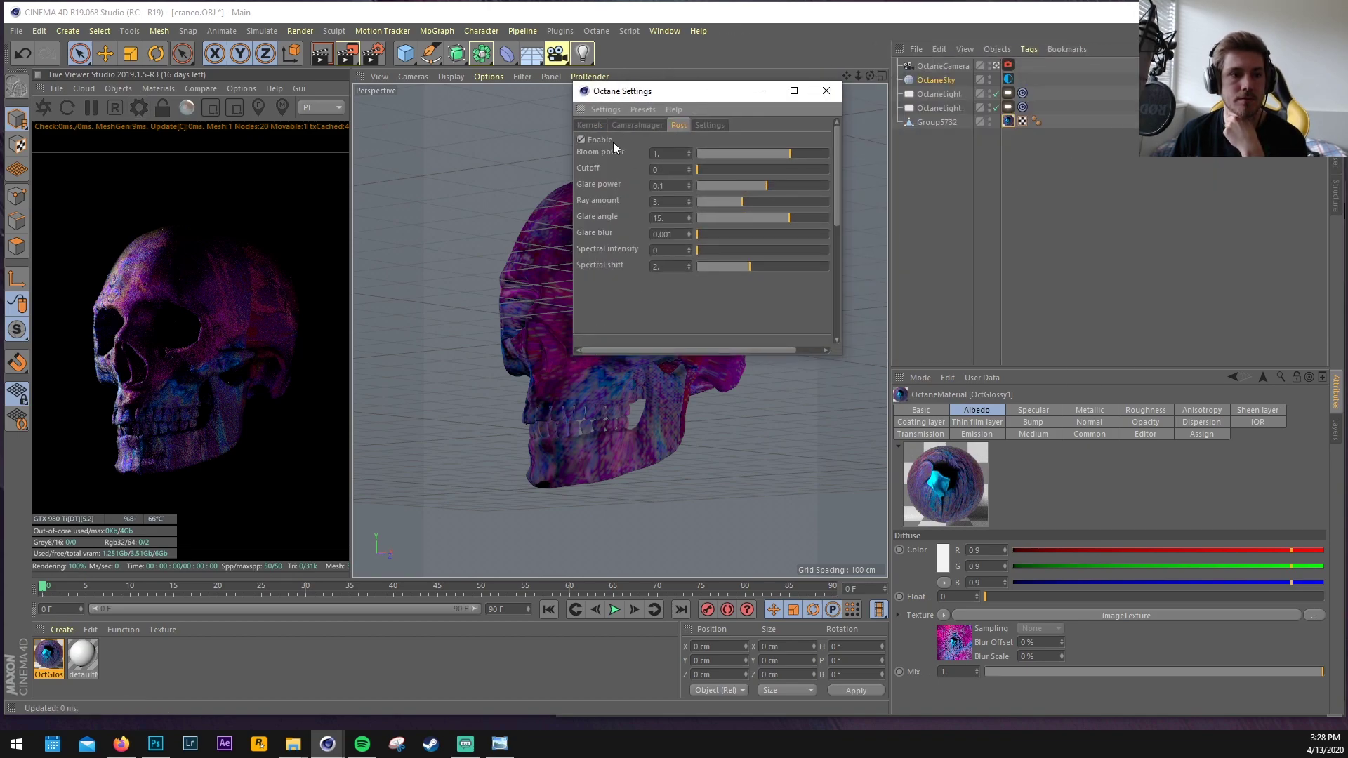
{"action": "left_click_drag", "start_coordinate": [814, 153], "coordinate": [837, 153]}
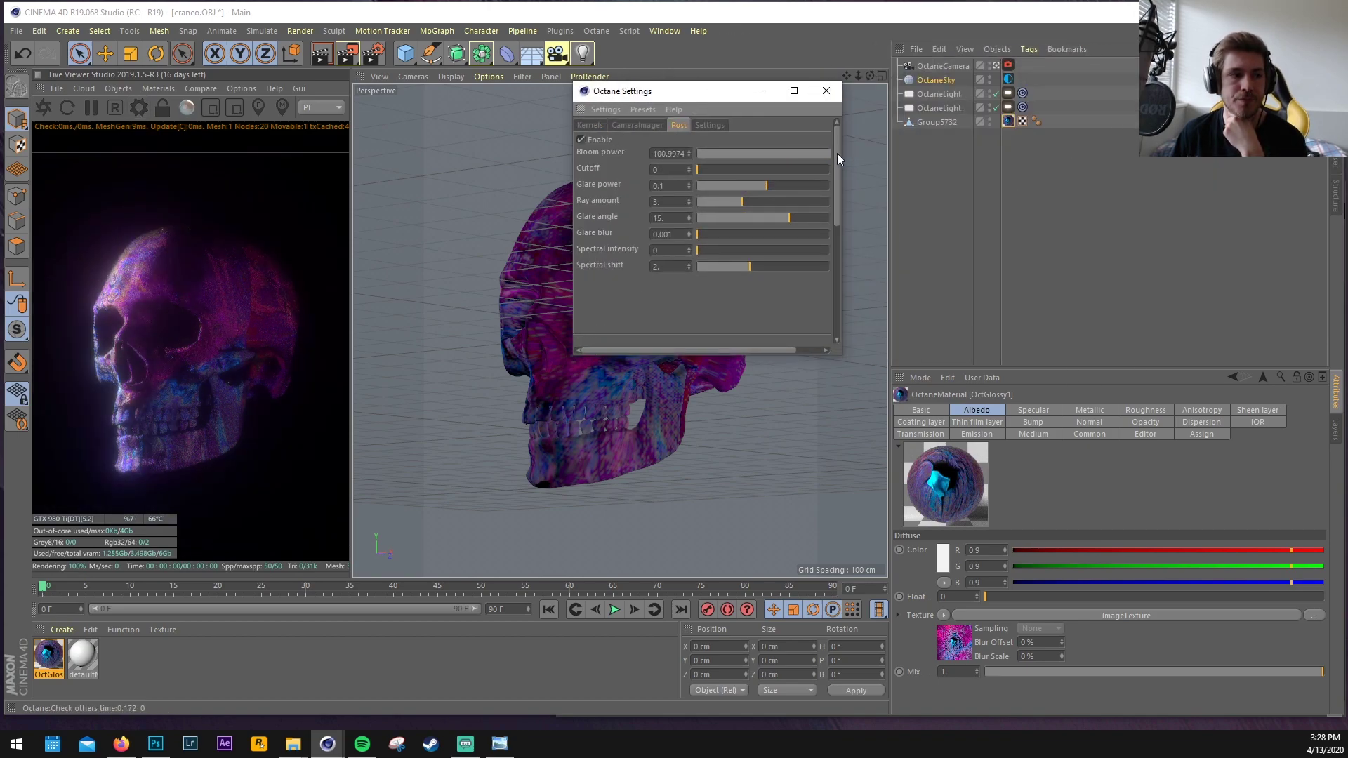
{"action": "left_click", "coordinate": [651, 124]}
{"action": "left_click", "coordinate": [749, 145]}
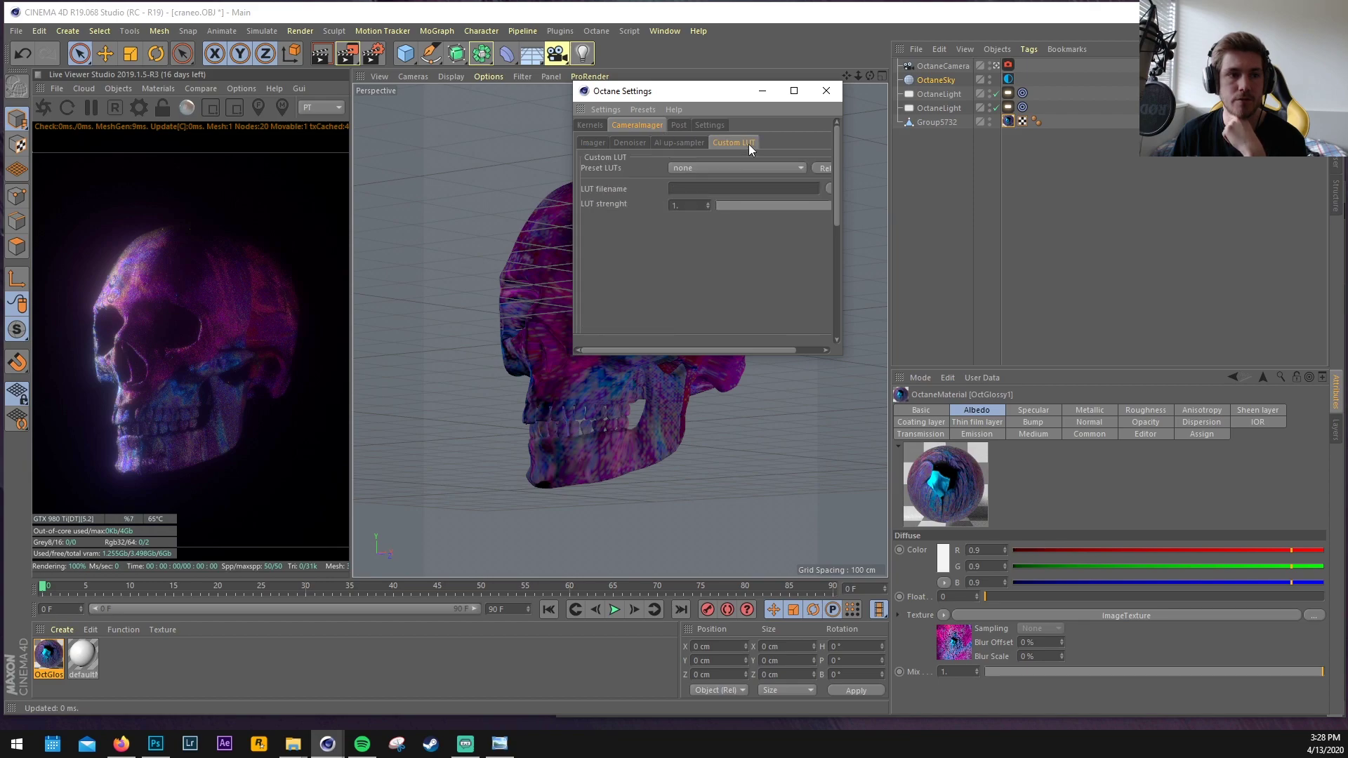
{"action": "left_click", "coordinate": [709, 167]}
{"action": "left_click", "coordinate": [746, 480]}
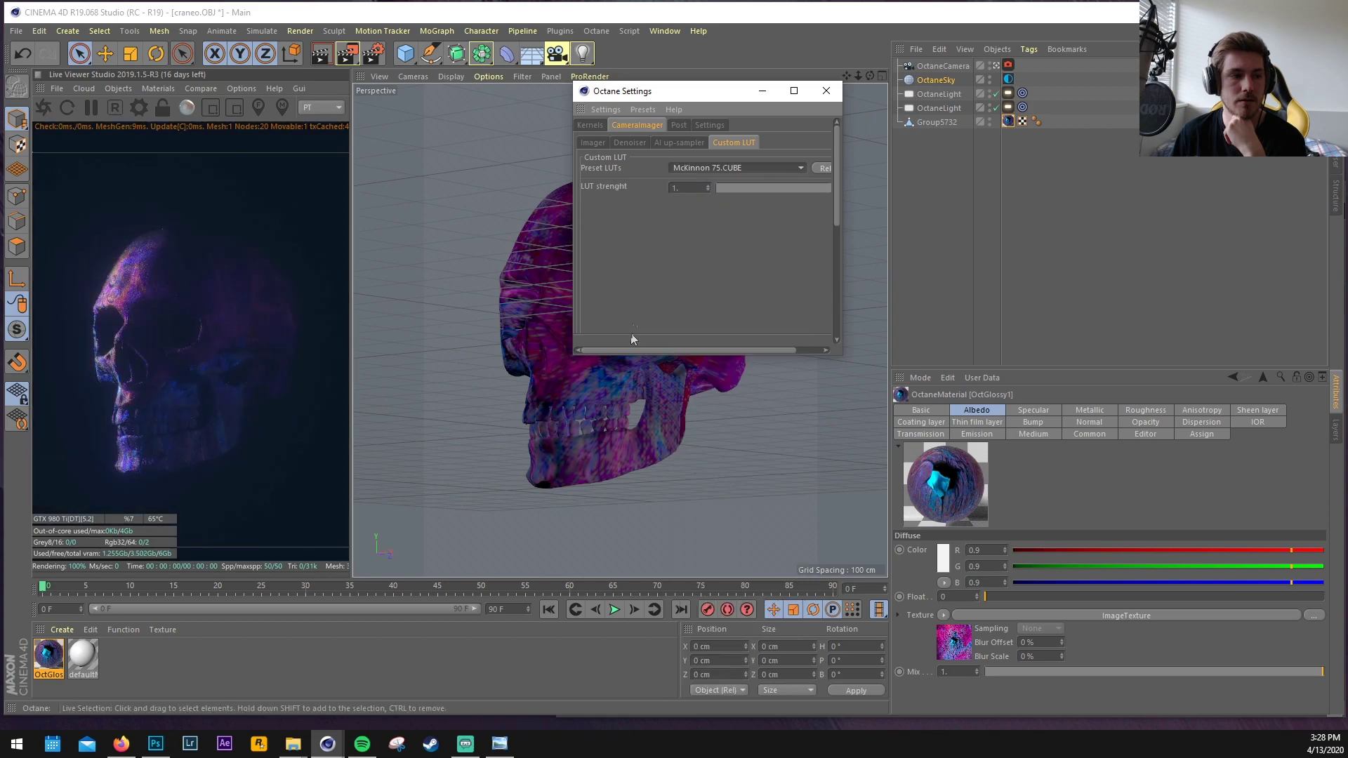
{"action": "mouse_move", "coordinate": [752, 192]}
{"action": "left_mouse_down"}
{"action": "mouse_move", "coordinate": [668, 197]}
{"action": "mouse_move", "coordinate": [841, 192]}
{"action": "mouse_move", "coordinate": [711, 198]}
{"action": "mouse_move", "coordinate": [758, 197]}
{"action": "left_mouse_up"}
{"action": "scroll", "coordinate": [697, 167], "scroll_direction": "down", "scroll_amount": 1}
{"action": "scroll", "coordinate": [697, 168], "scroll_direction": "up", "scroll_amount": 1}
{"action": "scroll", "coordinate": [739, 172], "scroll_direction": "down", "scroll_amount": 1}
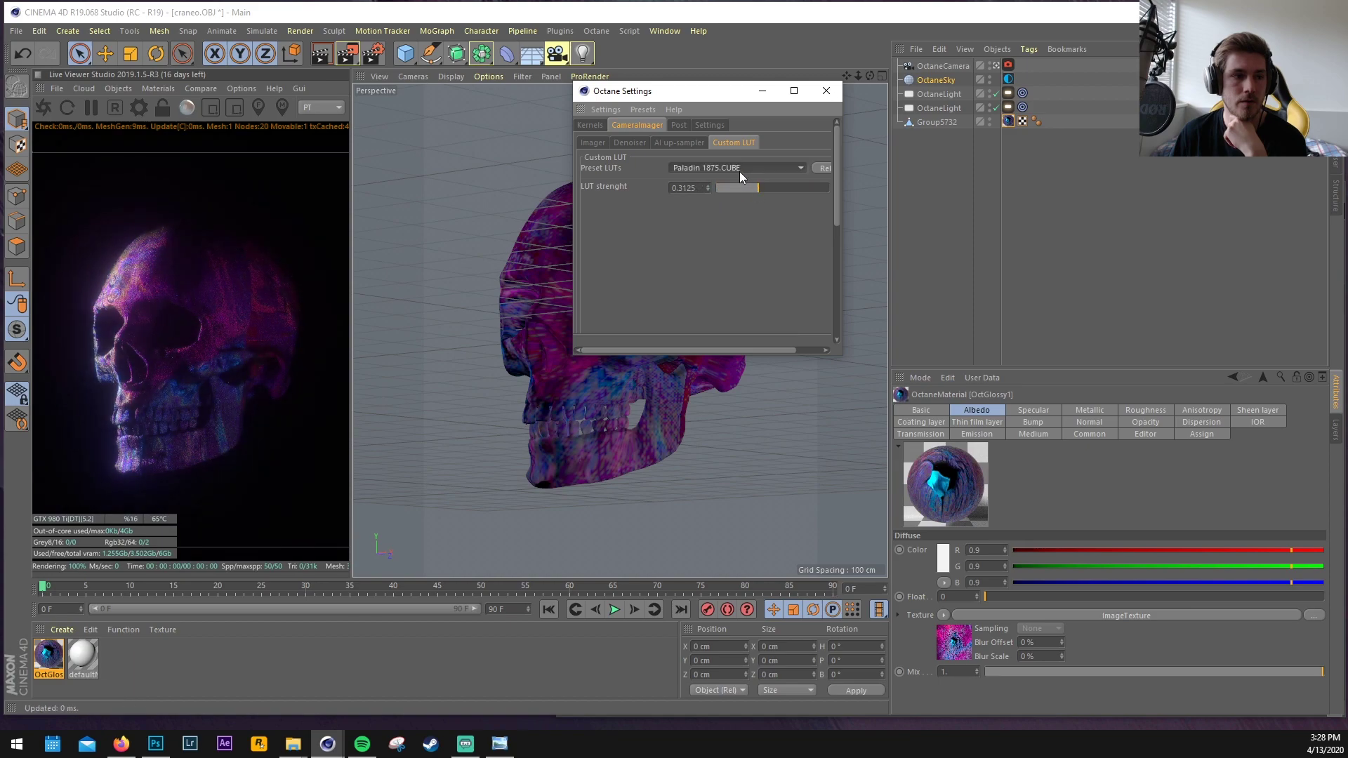
Turn on denoising in Octane's camera imager settings
{"action": "left_click", "coordinate": [636, 142]}
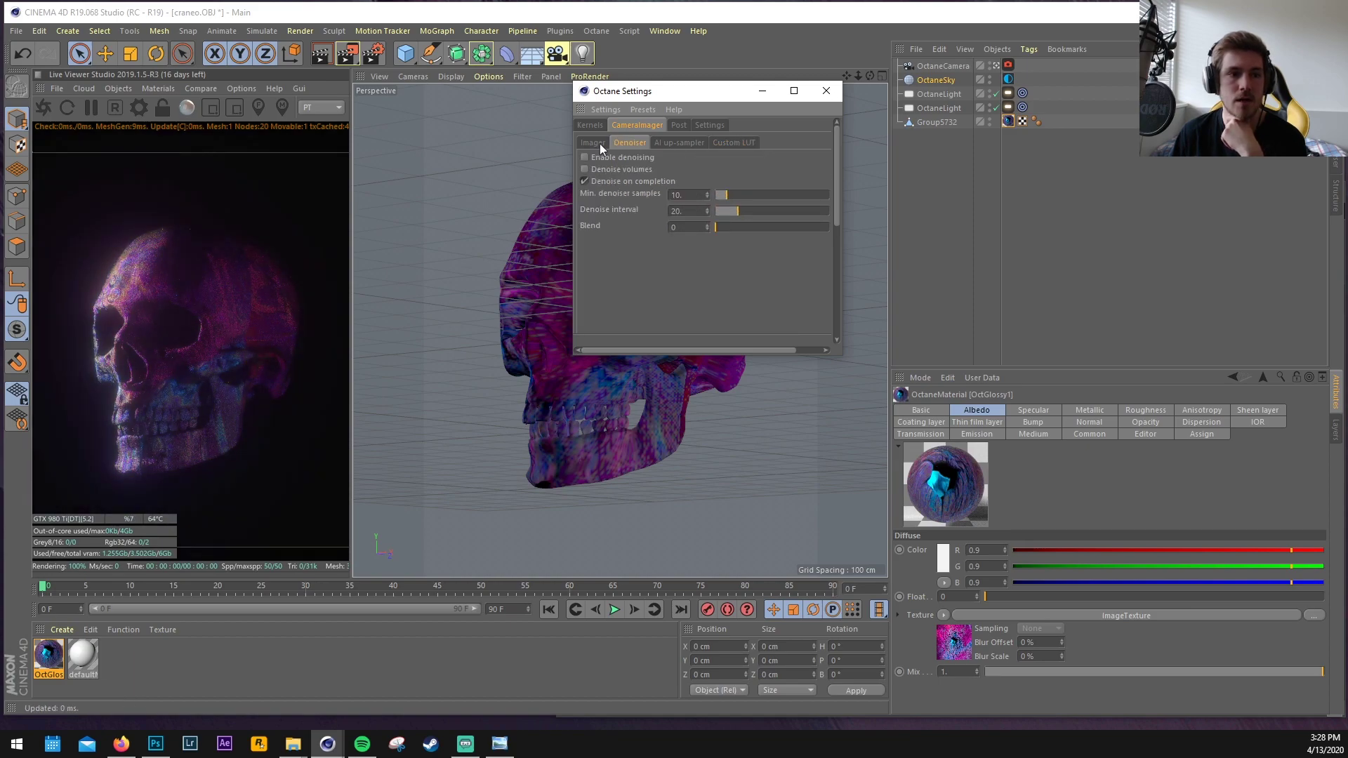
{"action": "left_click", "coordinate": [593, 142]}
{"action": "left_click", "coordinate": [628, 142]}
{"action": "left_click", "coordinate": [596, 143]}
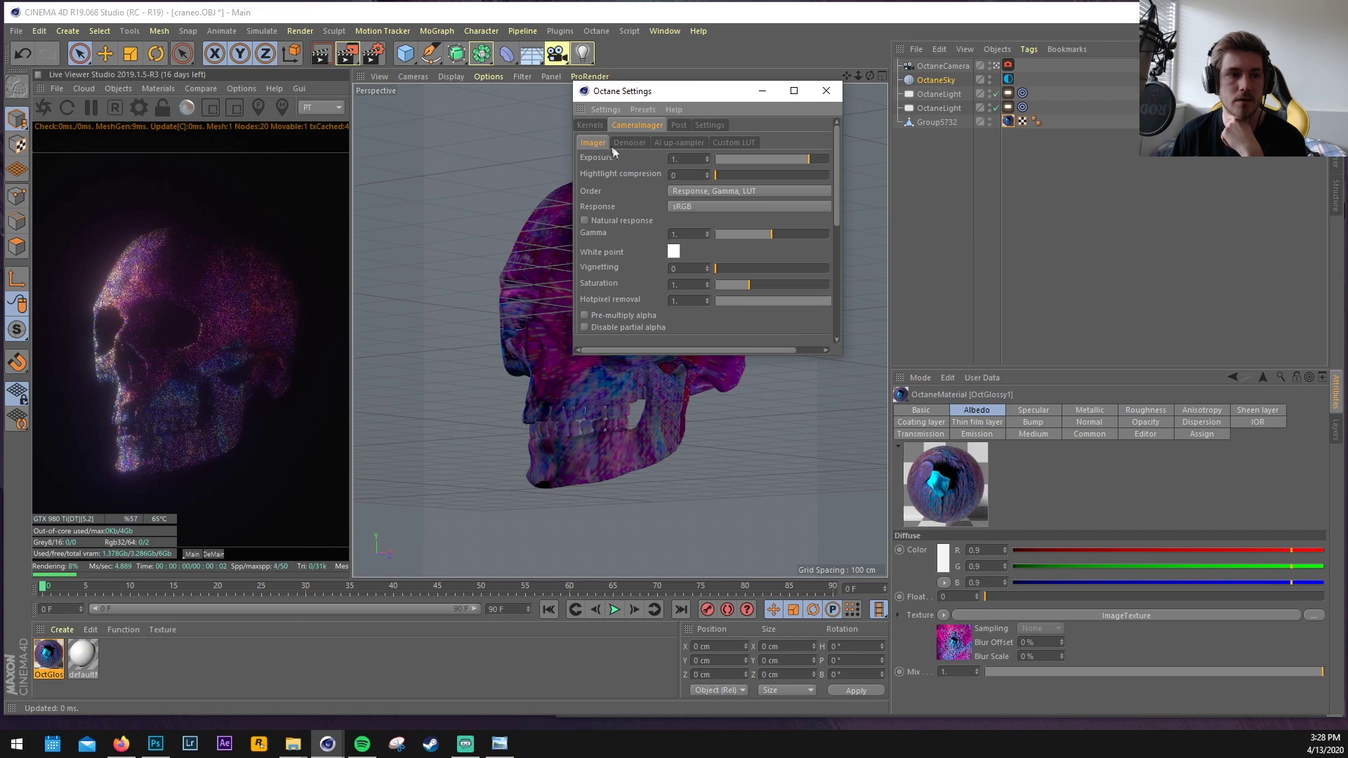
Set the imager response to Portra_400VCCD, enable natural response, and raise the gamma to about 1.4
{"action": "left_click", "coordinate": [693, 206]}
{"action": "left_click", "coordinate": [707, 157]}
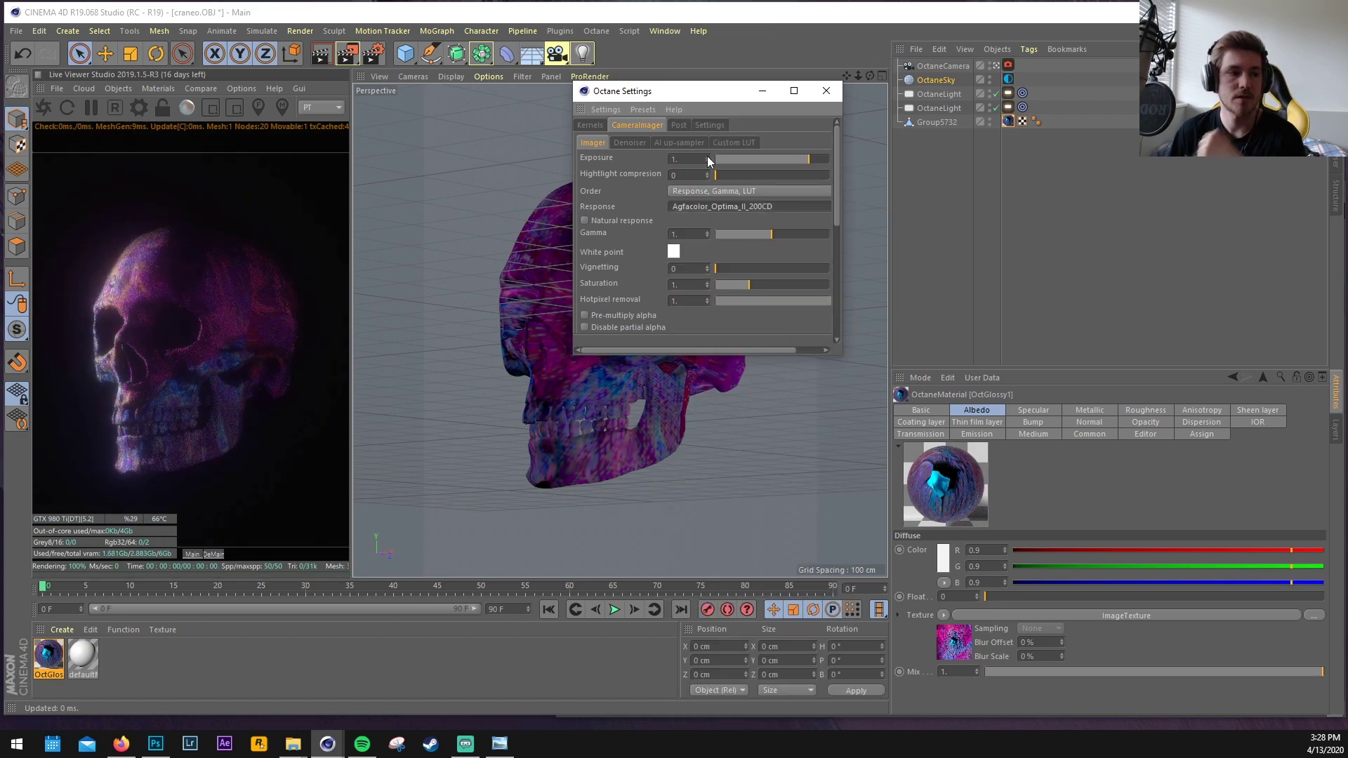
{"action": "scroll", "coordinate": [691, 206], "scroll_direction": "down", "scroll_amount": 10}
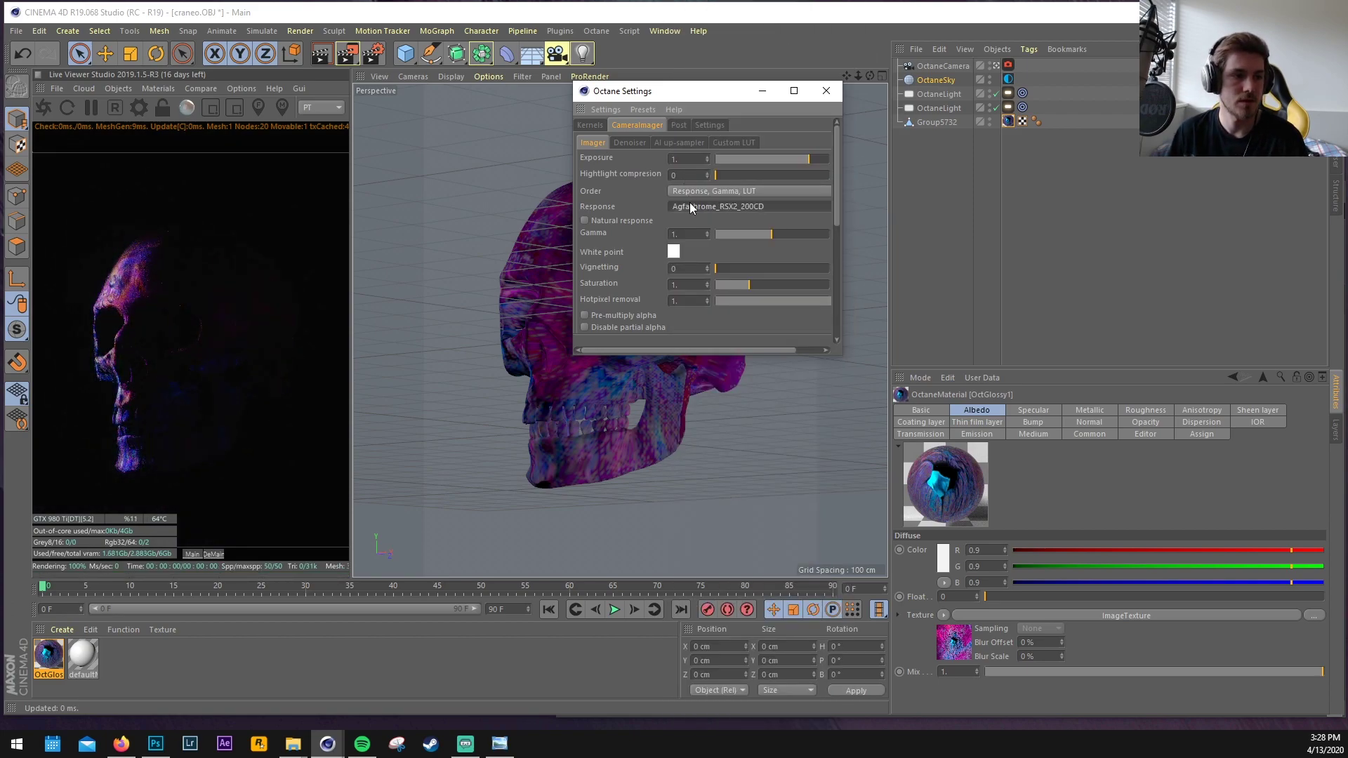
{"action": "scroll", "coordinate": [691, 206], "scroll_direction": "down", "scroll_amount": 15}
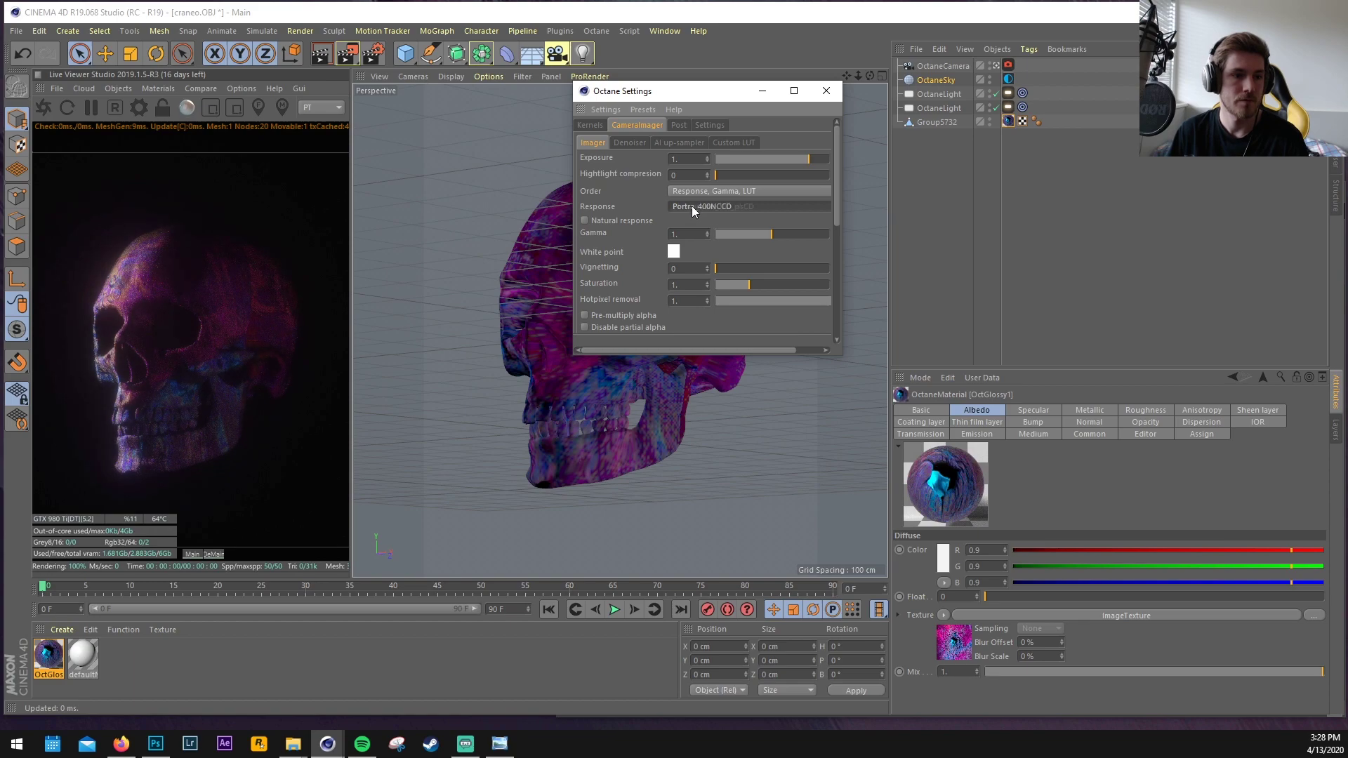
{"action": "scroll", "coordinate": [691, 205], "scroll_direction": "down", "scroll_amount": 1}
{"action": "left_click", "coordinate": [614, 220]}
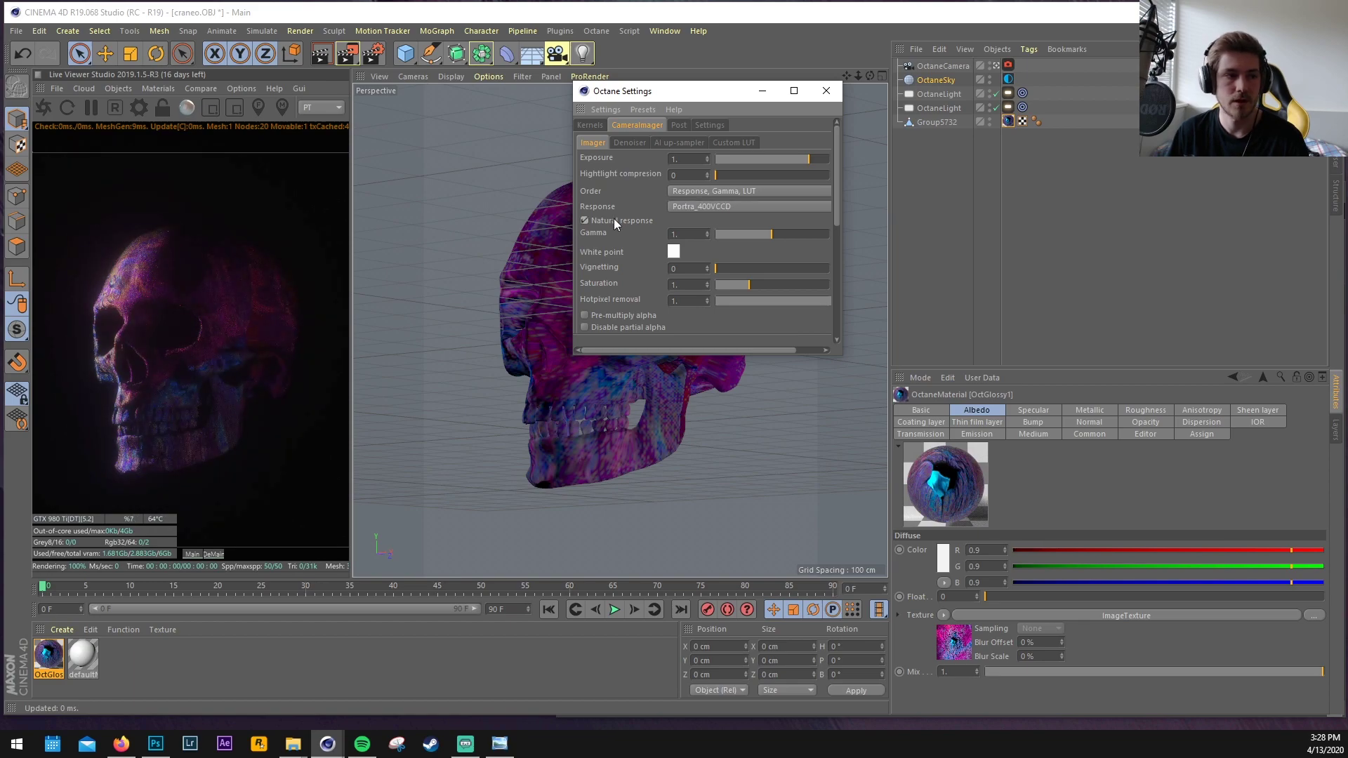
{"action": "left_click_drag", "start_coordinate": [770, 234], "coordinate": [781, 233]}
Raise the power of the Octane light in its light settings
{"action": "left_click", "coordinate": [1008, 80]}
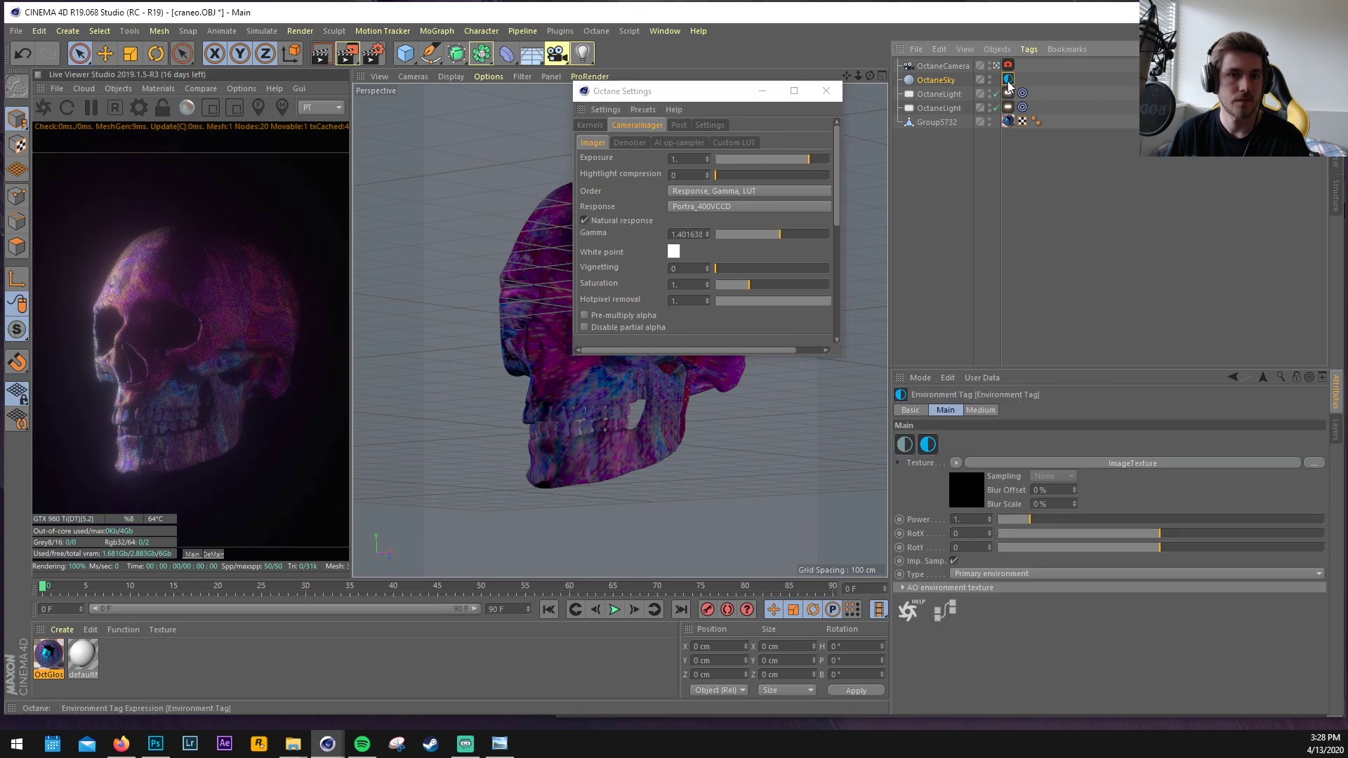
{"action": "left_click", "coordinate": [1008, 107]}
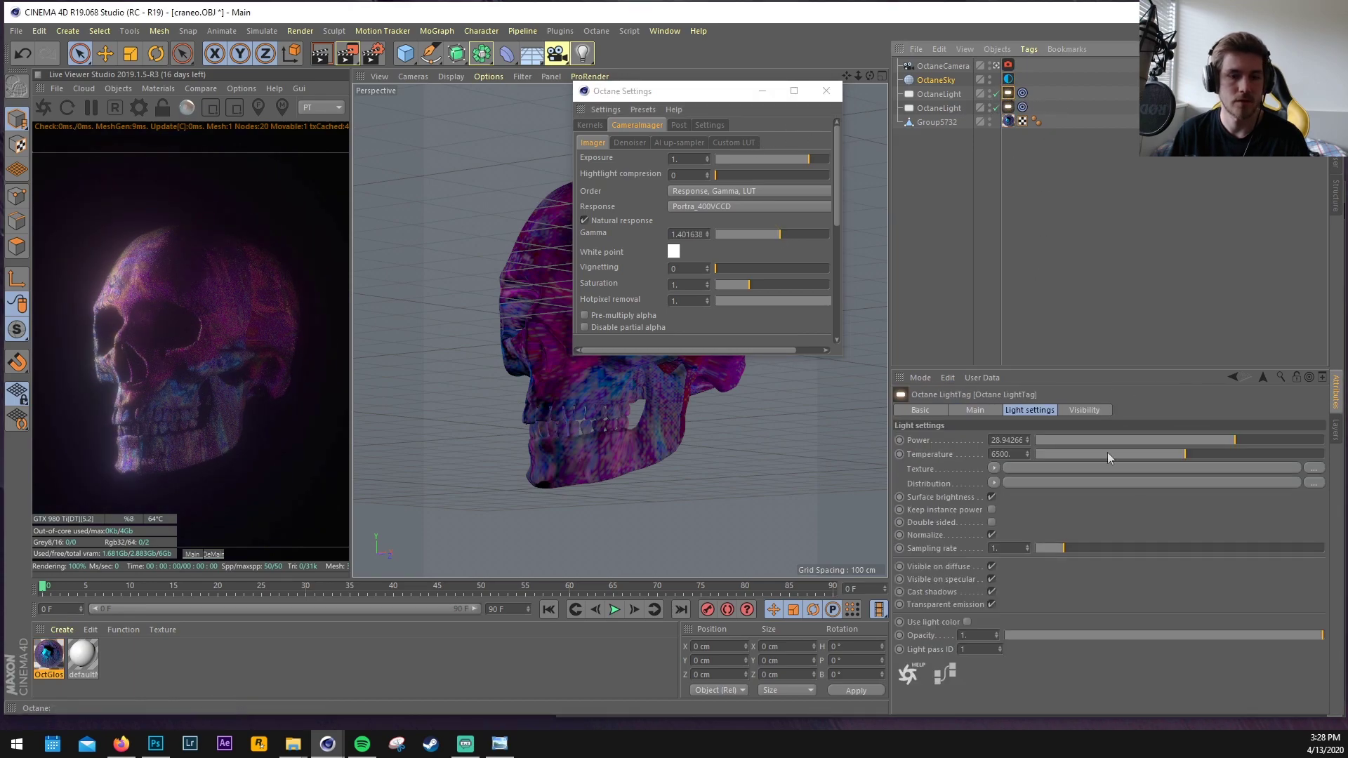
{"action": "left_click_drag", "start_coordinate": [1252, 439], "coordinate": [1269, 445]}
Set the power of the thin film layer's image texture on the skull material to about 0.891
{"action": "left_click_drag", "start_coordinate": [550, 198], "coordinate": [744, 211], "text": "alt"}
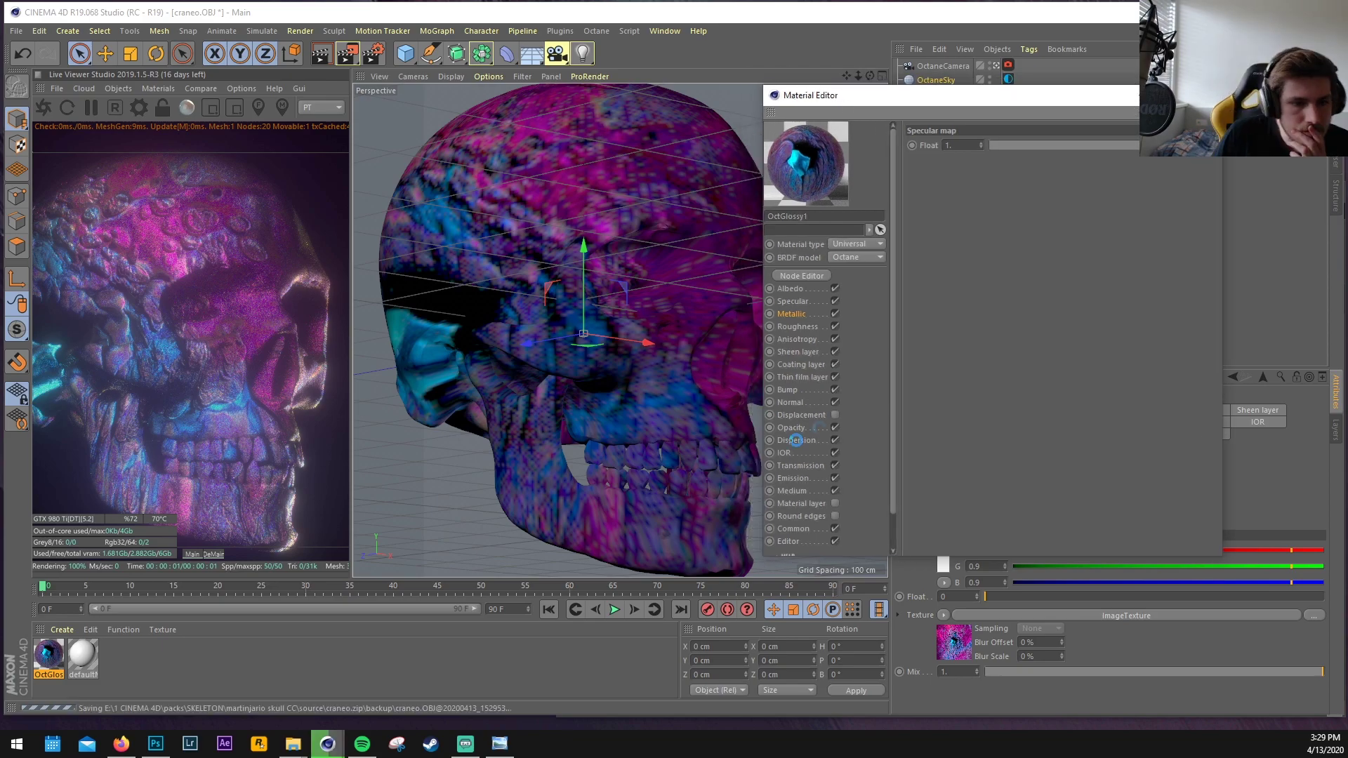
{"action": "left_click", "coordinate": [806, 377]}
{"action": "left_click", "coordinate": [973, 234]}
{"action": "left_click_drag", "start_coordinate": [1137, 231], "coordinate": [1162, 232]}
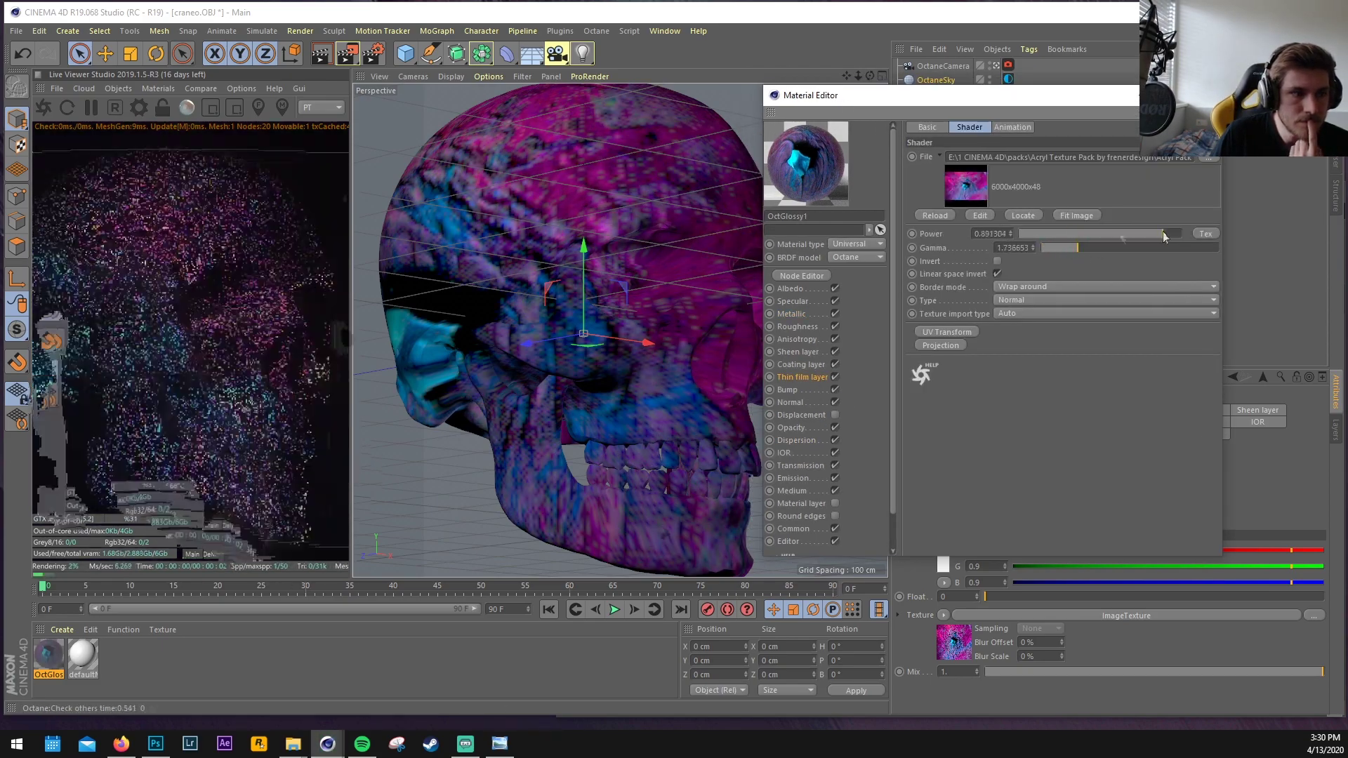
{"action": "left_click", "coordinate": [1206, 95]}
Try other projections such as Cubic and Shrink Wrapping on the skull's texture tag, and return it to Spherical
{"action": "left_click", "coordinate": [1008, 122]}
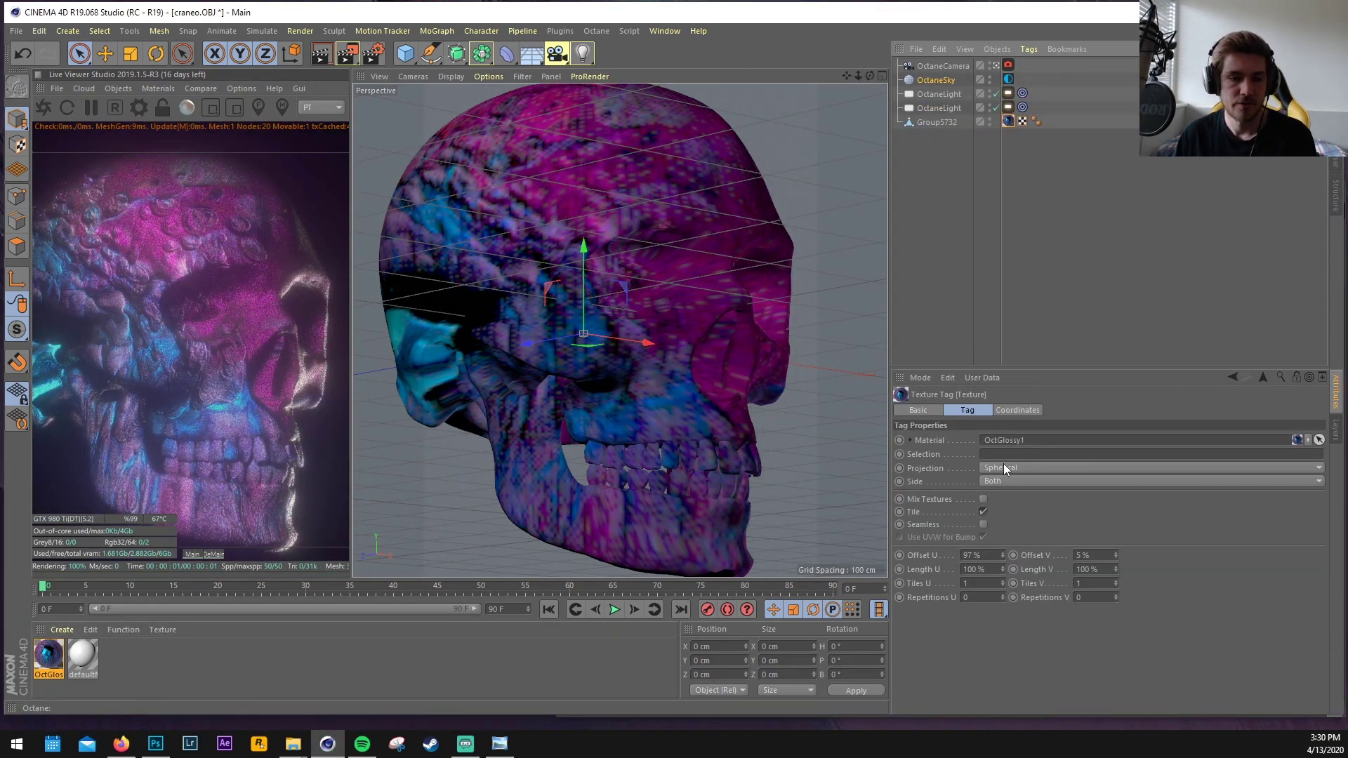
{"action": "scroll", "coordinate": [1004, 466], "scroll_direction": "down", "scroll_amount": 3}
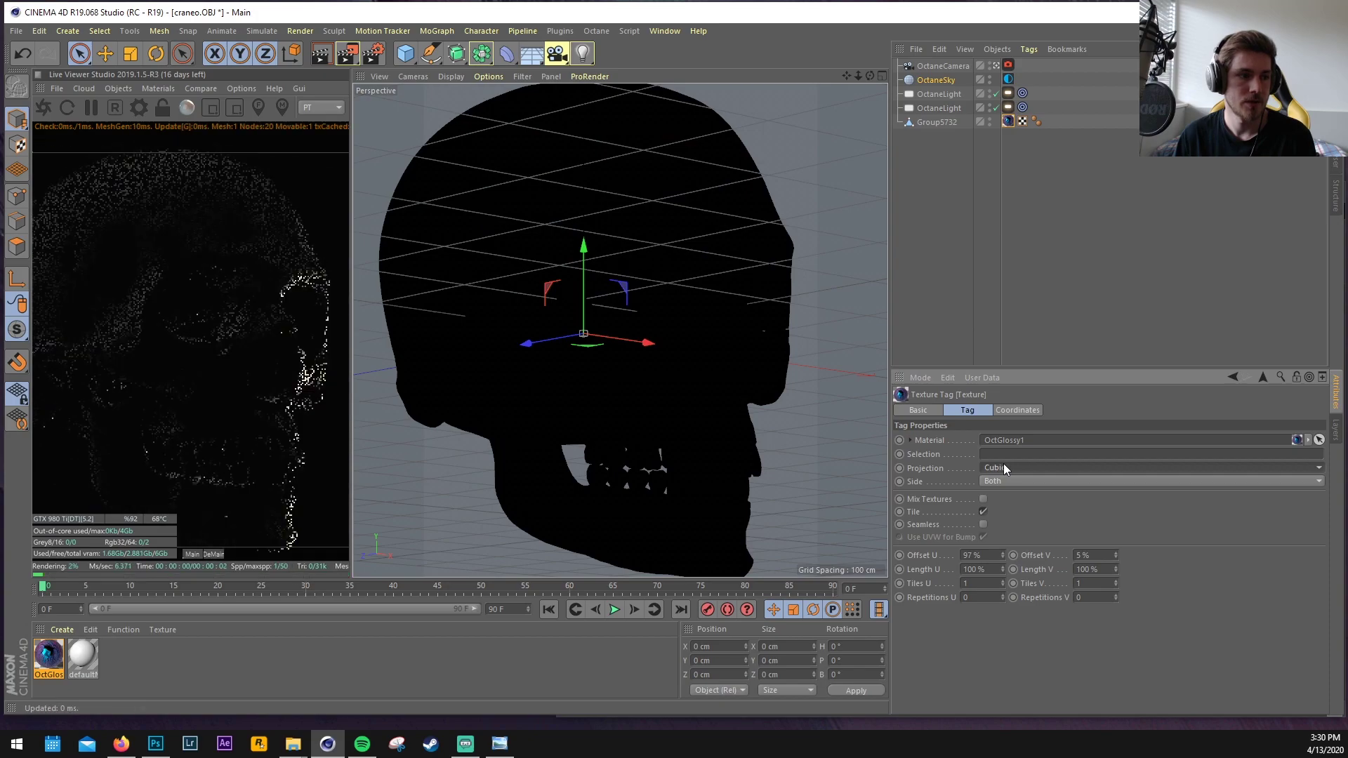
{"action": "scroll", "coordinate": [1003, 467], "scroll_direction": "down", "scroll_amount": 4}
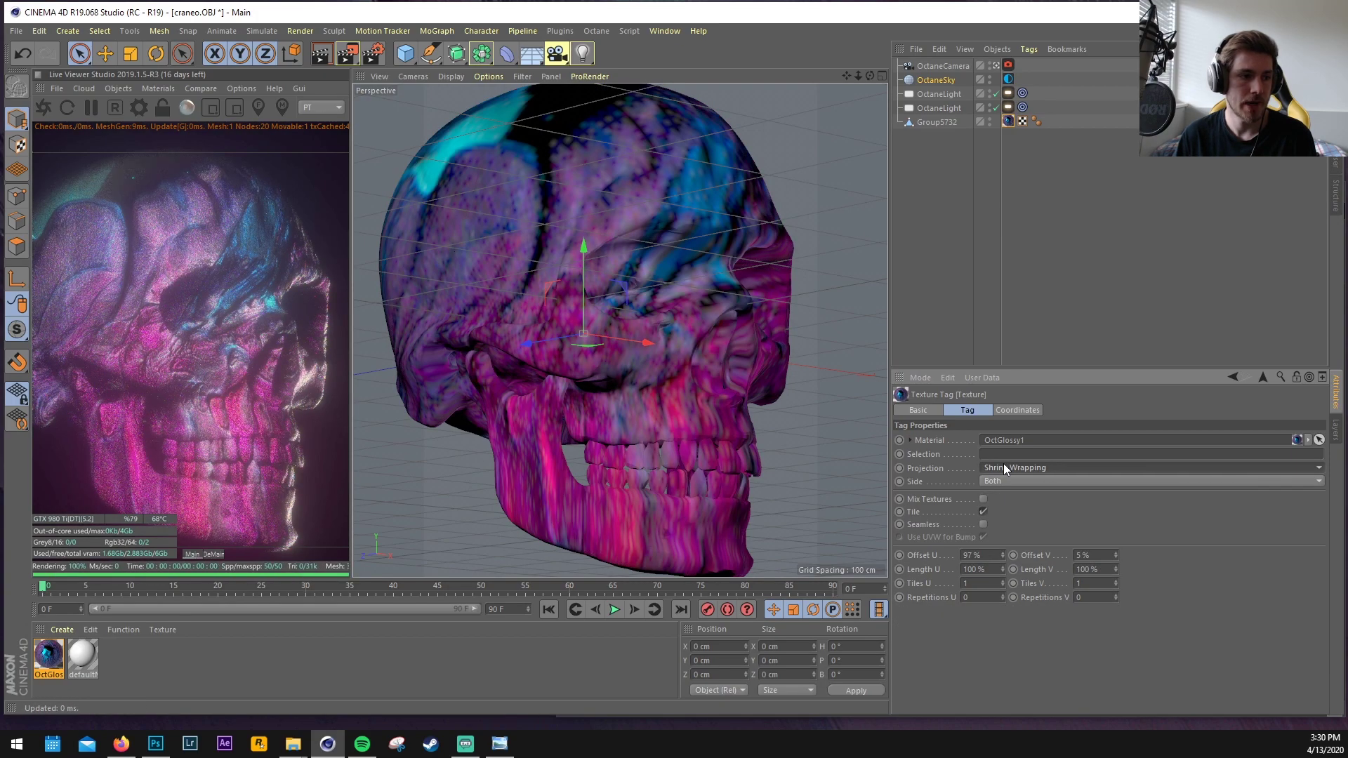
{"action": "left_click", "coordinate": [1004, 466]}
{"action": "left_click", "coordinate": [1004, 474]}
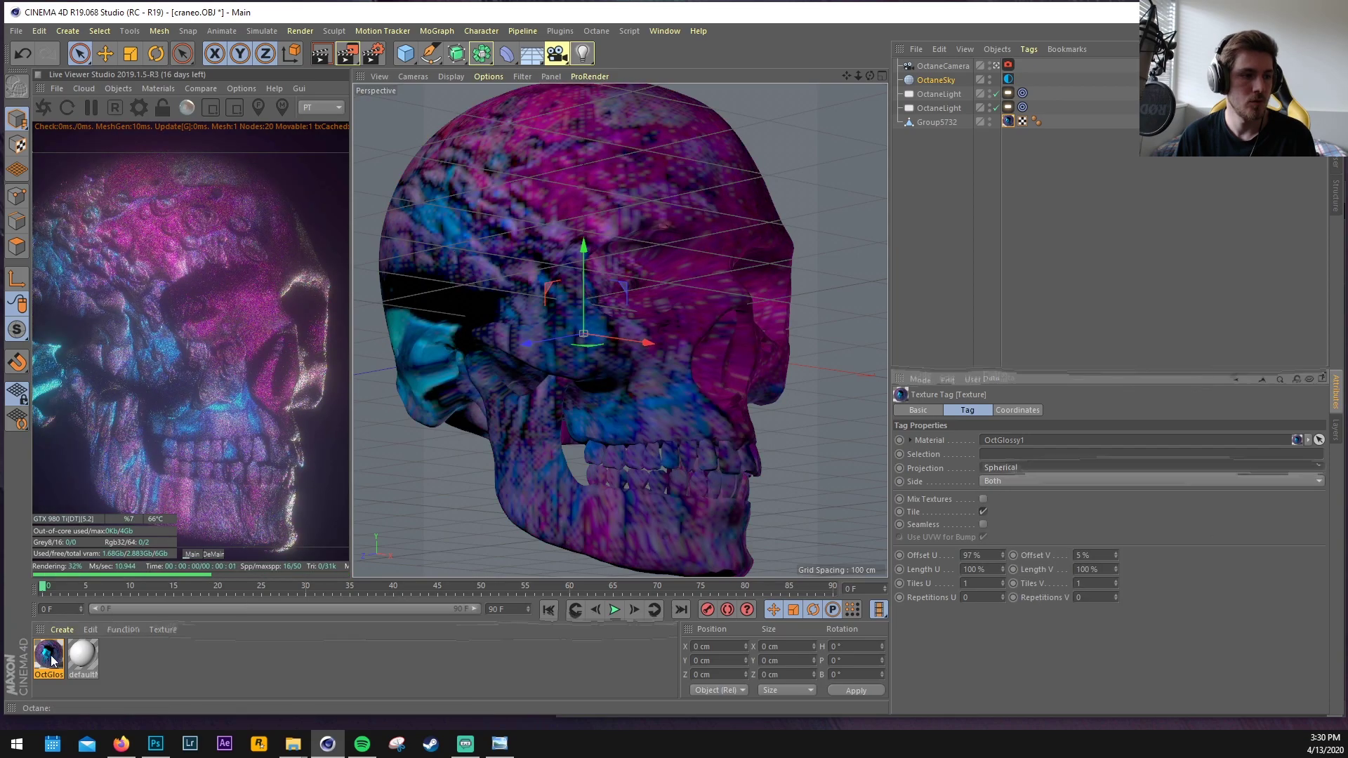
Open the skull material and turn off its Albedo channel
{"action": "double_click", "coordinate": [49, 656]}
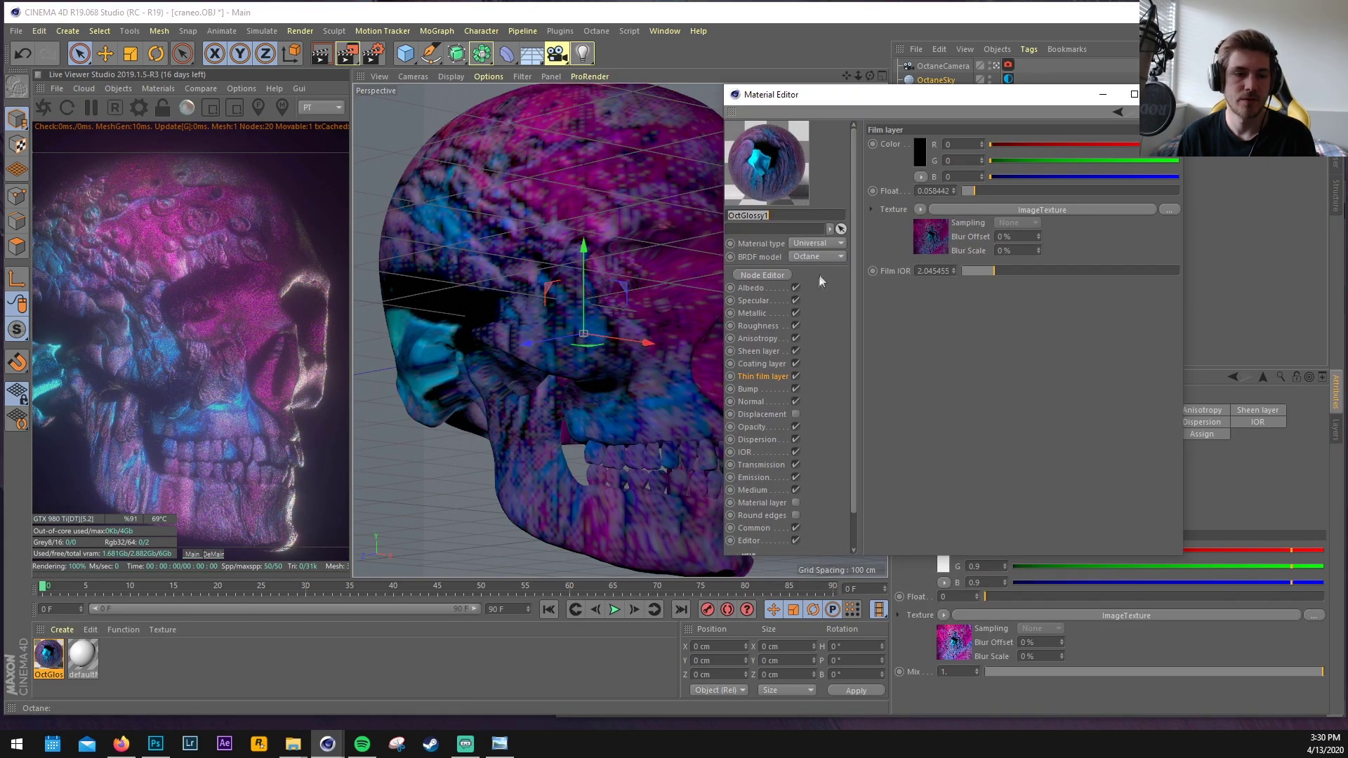
{"action": "left_click", "coordinate": [796, 288]}
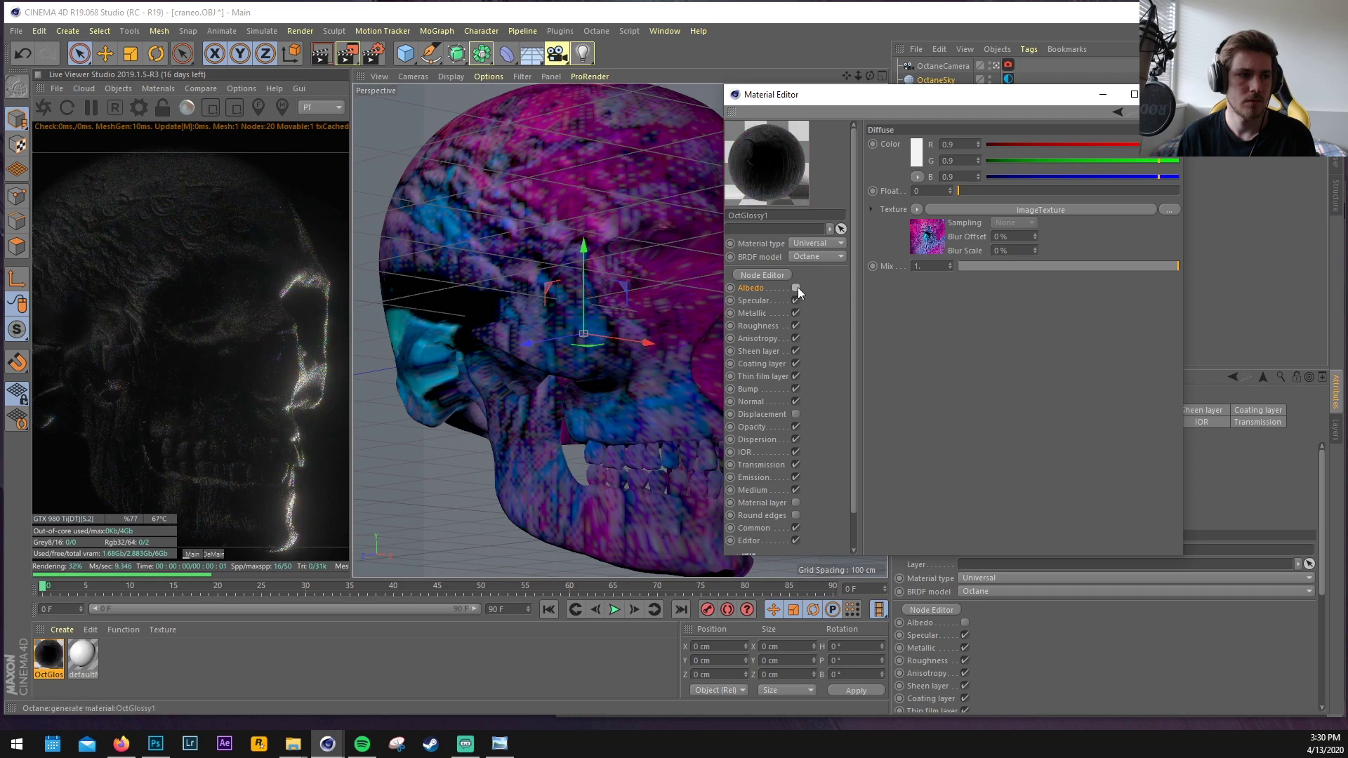
Turn the skull material's Albedo channel back on and replace its image texture with an Octane Dirt shader
{"action": "left_click", "coordinate": [796, 287]}
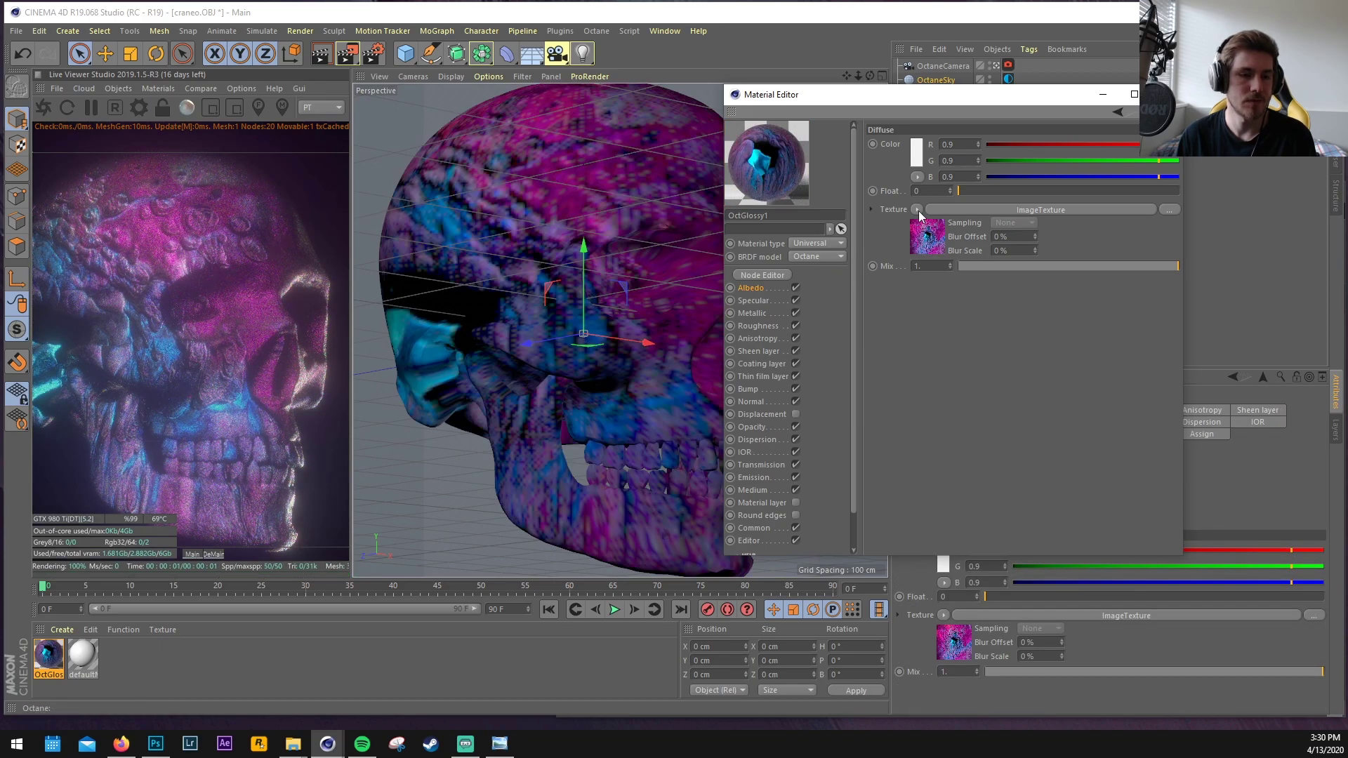
{"action": "left_click", "coordinate": [917, 211]}
{"action": "mouse_move", "coordinate": [983, 507]}
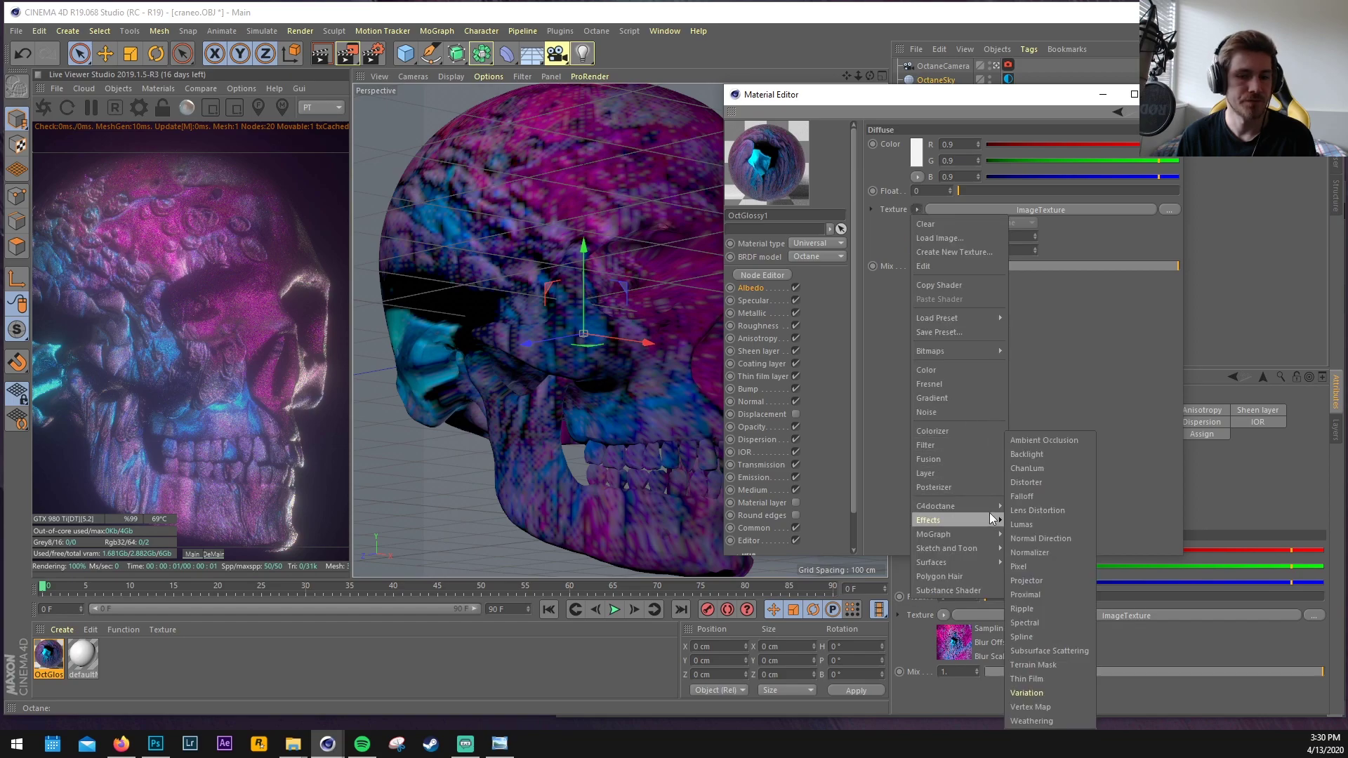
{"action": "left_click", "coordinate": [1023, 243]}
{"action": "left_click", "coordinate": [917, 209]}
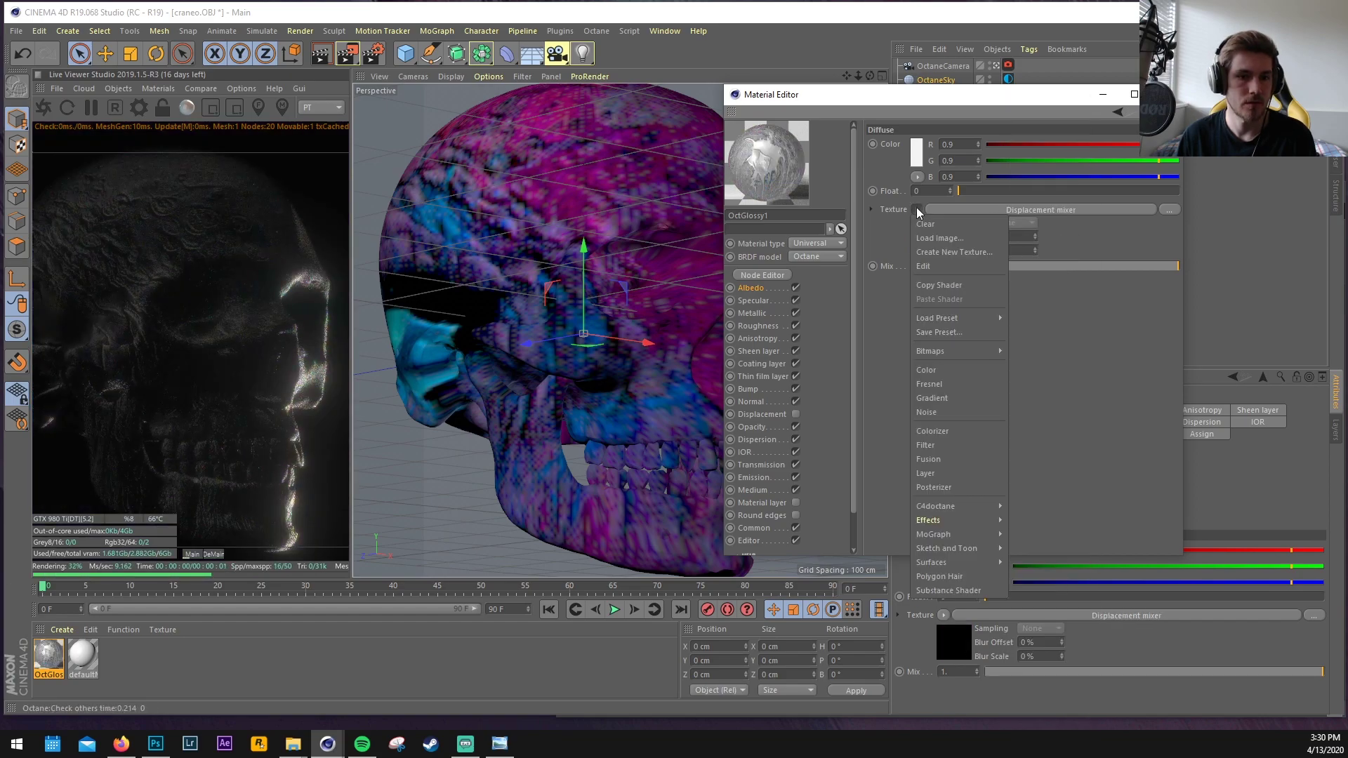
{"action": "left_click", "coordinate": [1038, 230]}
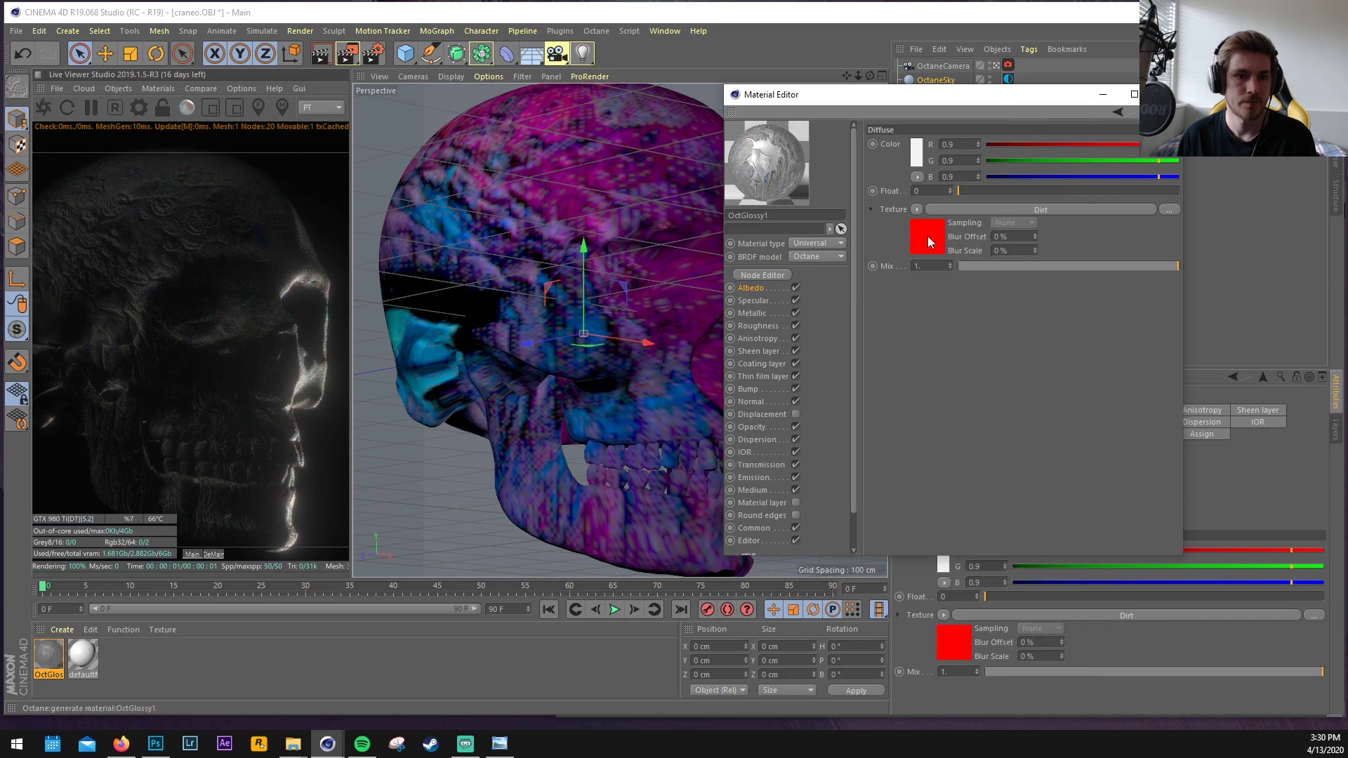
Set the Albedo Dirt shader's strength to 10, details to about 6.339, radius to about 4.307 cm and tolerance to about 0.042
{"action": "left_click", "coordinate": [928, 236]}
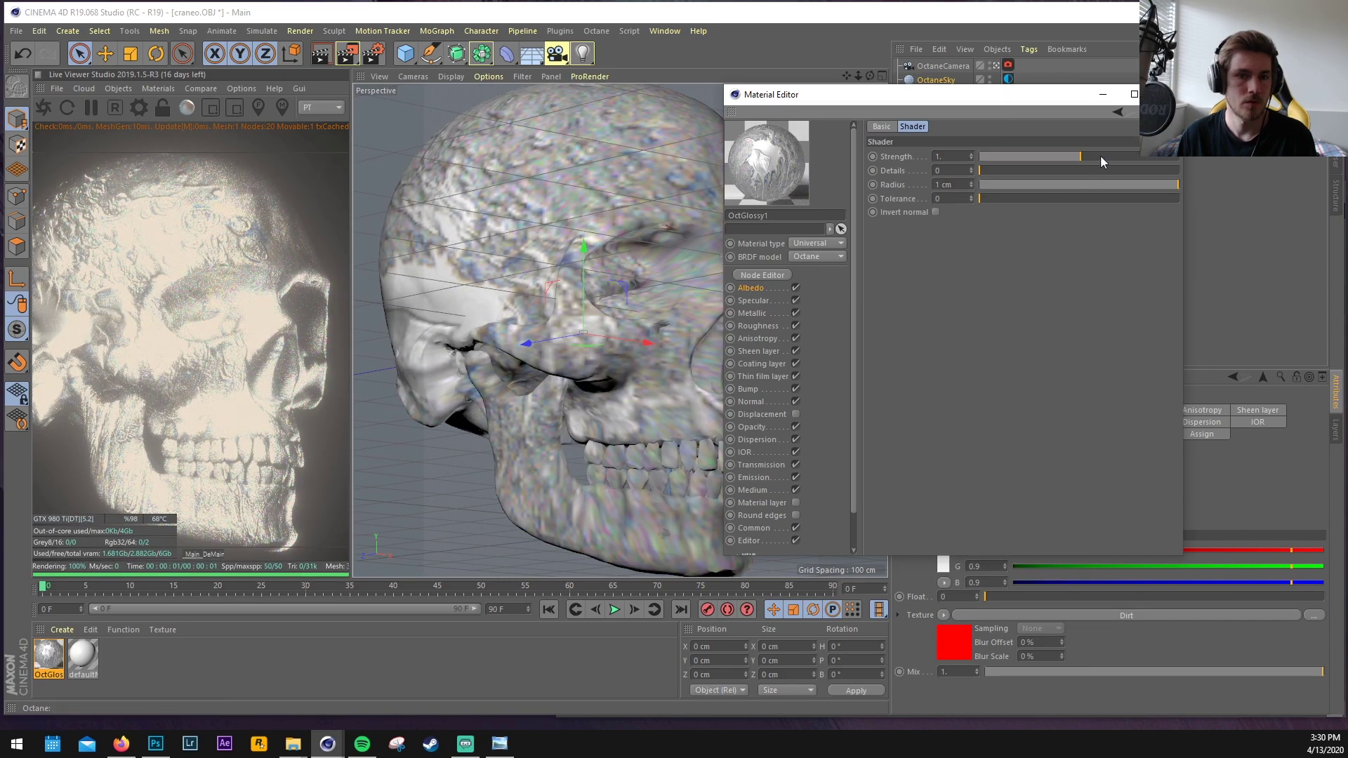
{"action": "left_click_drag", "start_coordinate": [1101, 156], "coordinate": [1182, 166]}
{"action": "left_click_drag", "start_coordinate": [1055, 184], "coordinate": [1347, 184]}
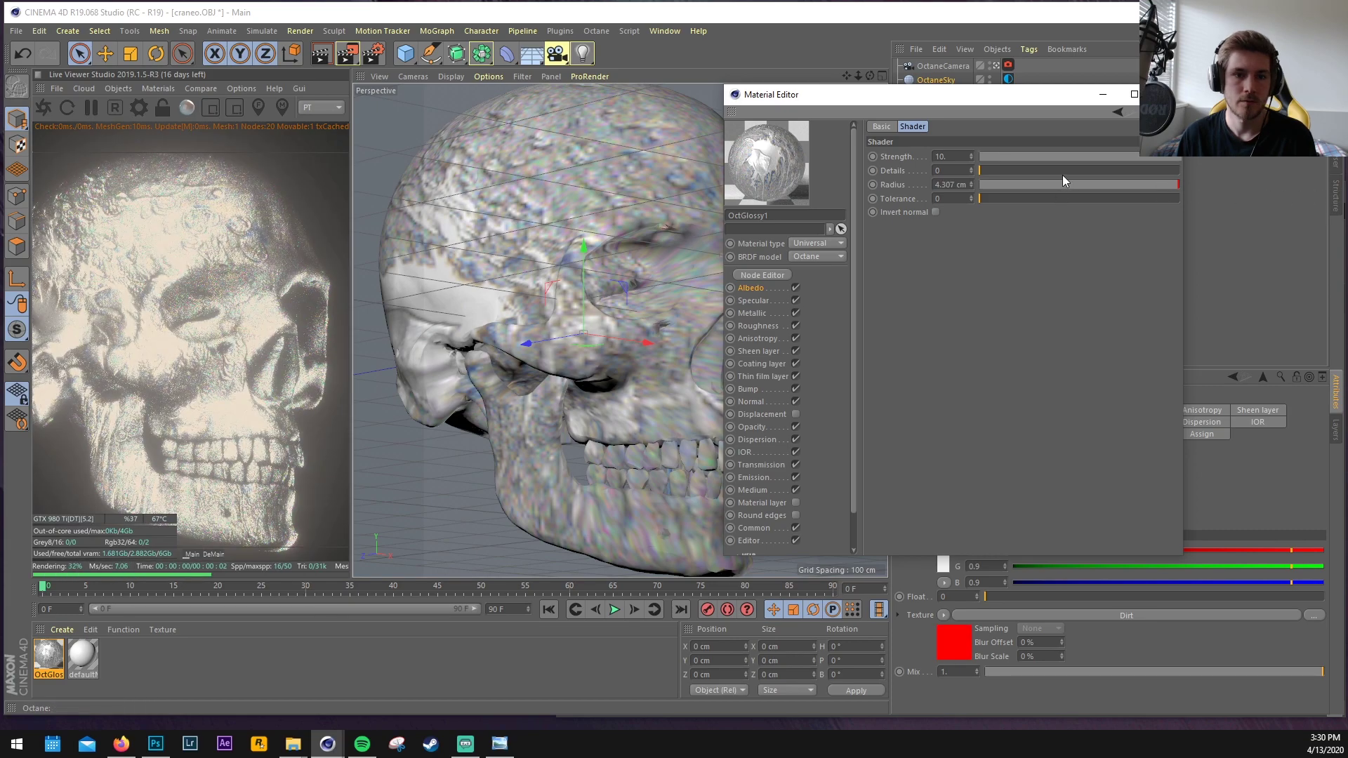
{"action": "left_click_drag", "start_coordinate": [1062, 172], "coordinate": [1185, 172]}
{"action": "left_click_drag", "start_coordinate": [1333, 172], "coordinate": [1347, 172]}
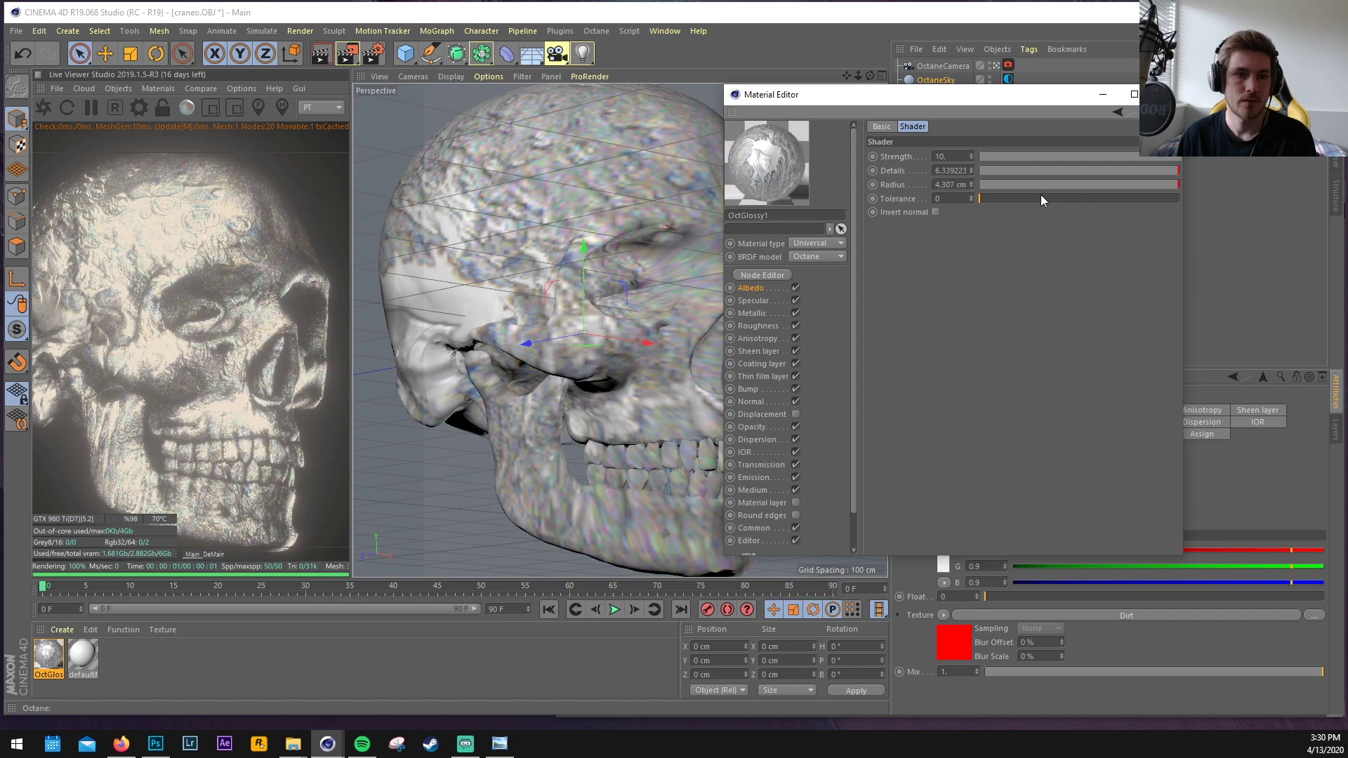
{"action": "left_click_drag", "start_coordinate": [1040, 197], "coordinate": [971, 230]}
{"action": "left_click", "coordinate": [1008, 199]}
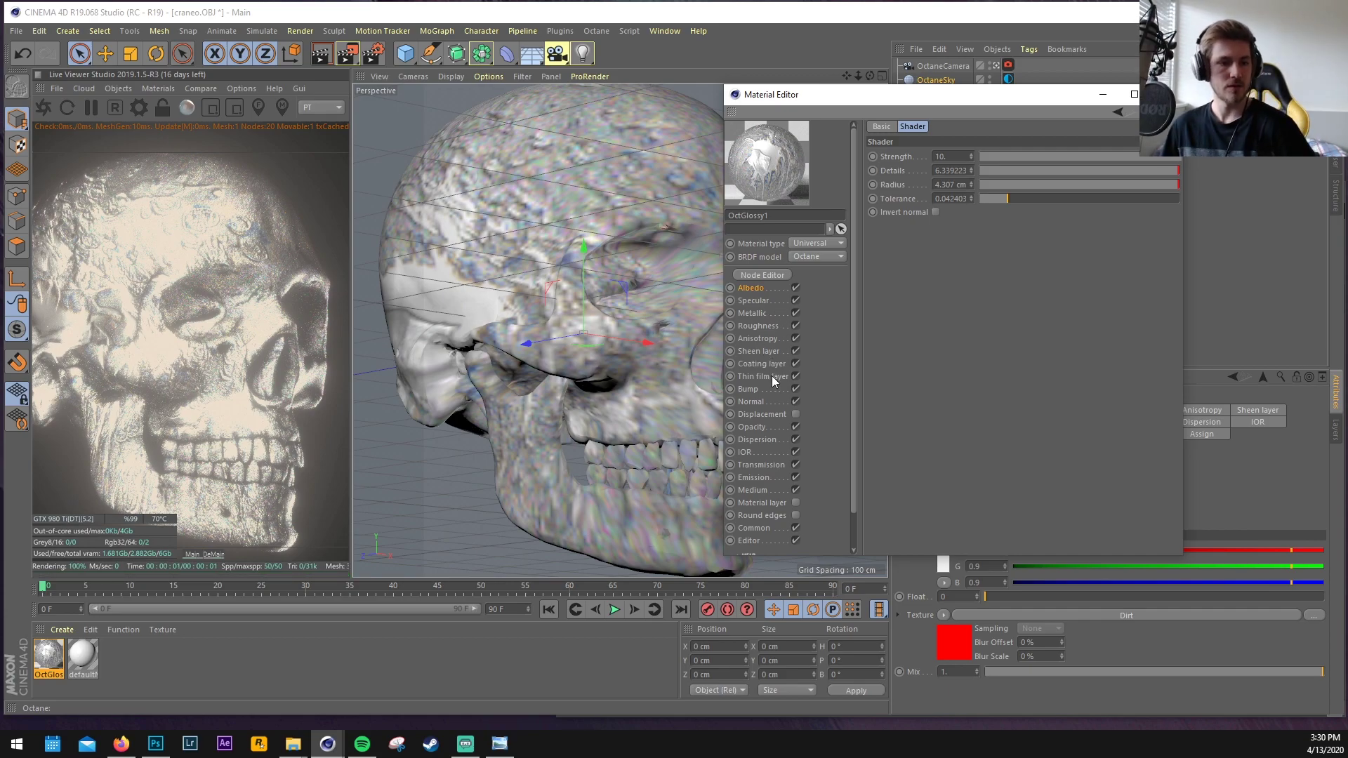
Adjust the settings of the image texture in the skull material's thin film layer
{"action": "left_click", "coordinate": [773, 379]}
{"action": "left_click", "coordinate": [938, 243]}
{"action": "mouse_move", "coordinate": [1046, 248]}
{"action": "left_mouse_down"}
{"action": "mouse_move", "coordinate": [979, 253]}
{"action": "mouse_move", "coordinate": [1094, 252]}
{"action": "mouse_move", "coordinate": [1044, 252]}
{"action": "left_mouse_up"}
{"action": "left_click_drag", "start_coordinate": [1051, 236], "coordinate": [1118, 236]}
Rewire the skull material's Specular channel to the pink and blue image texture in the node graph
{"action": "left_click", "coordinate": [753, 313]}
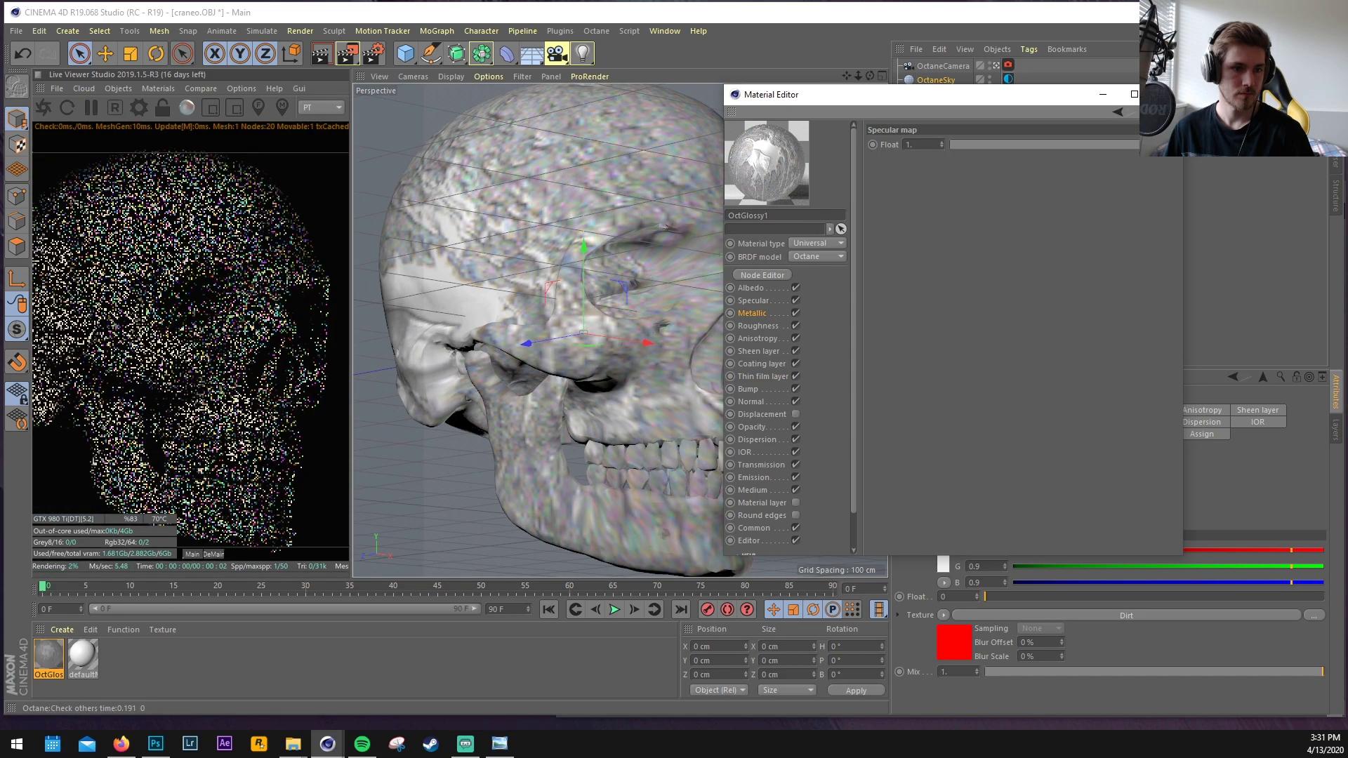
{"action": "left_click", "coordinate": [773, 302]}
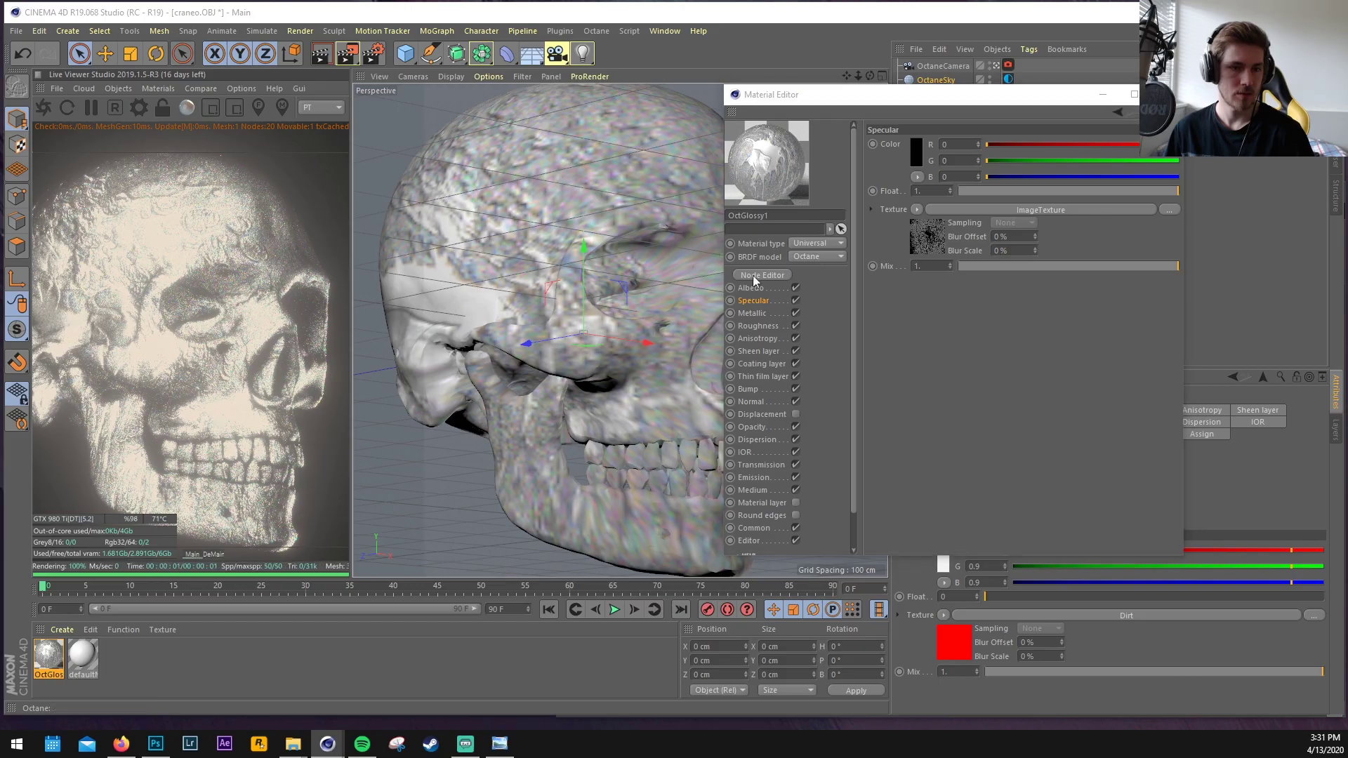
{"action": "left_click", "coordinate": [754, 274]}
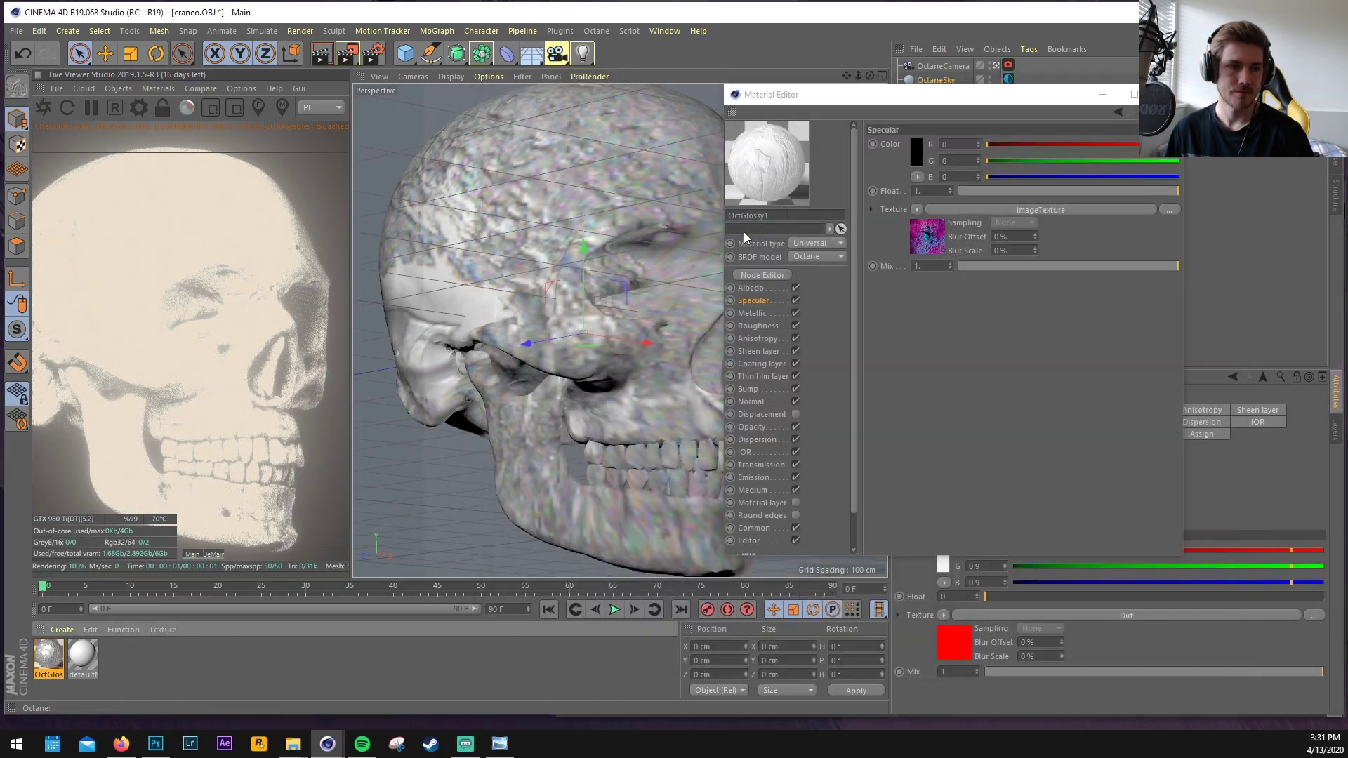
{"action": "left_click", "coordinate": [1229, 440]}
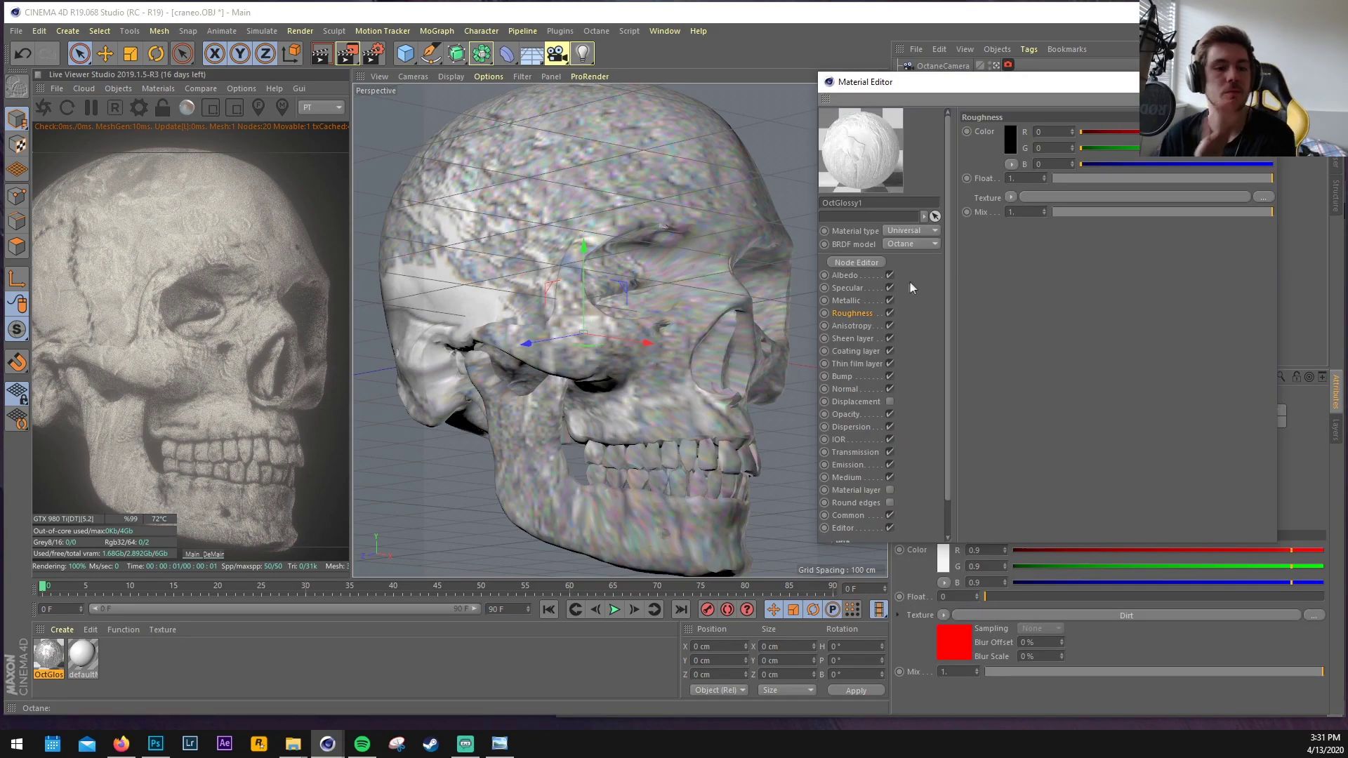
{"action": "left_click", "coordinate": [883, 288]}
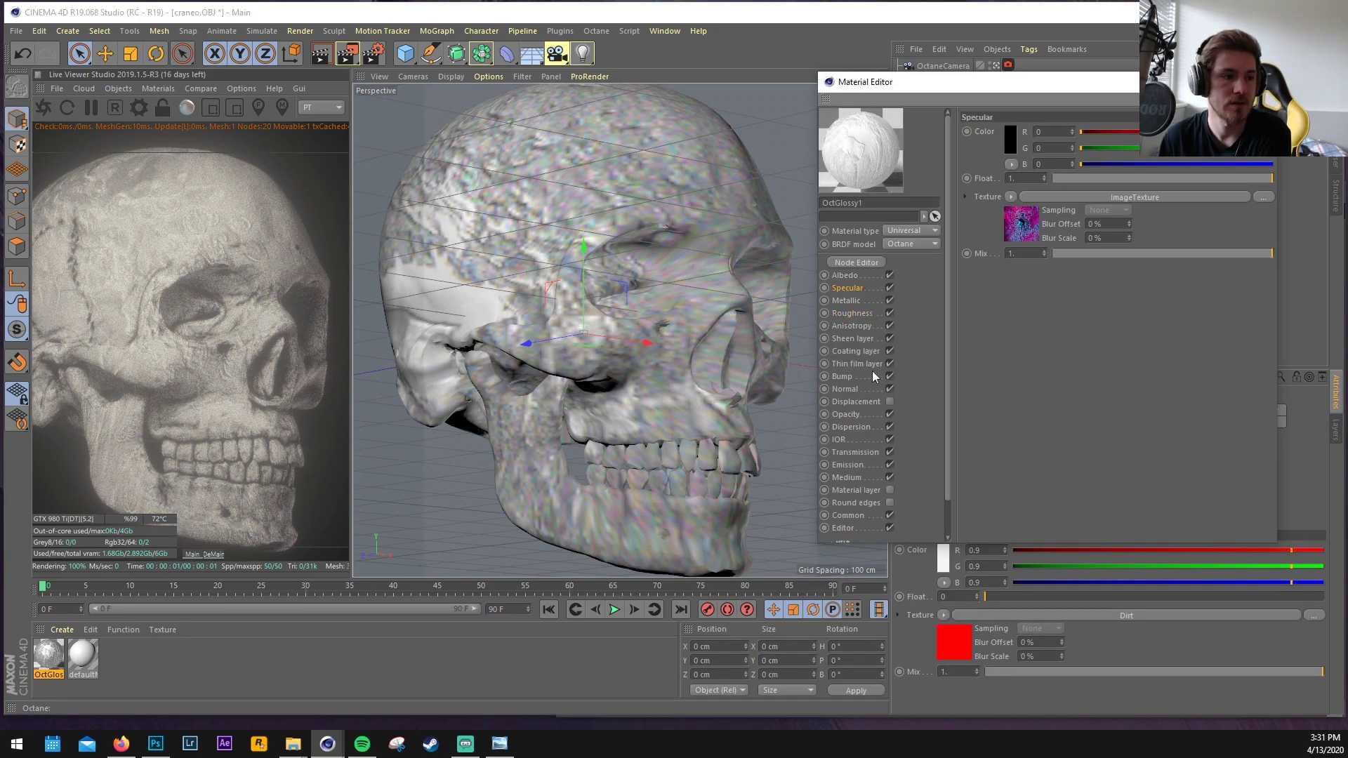
Fine-tune the Albedo Dirt shader with details at about 6.512, radius about 5.297 cm and tolerance about 0.060
{"action": "left_click", "coordinate": [846, 275]}
{"action": "left_click", "coordinate": [1127, 196]}
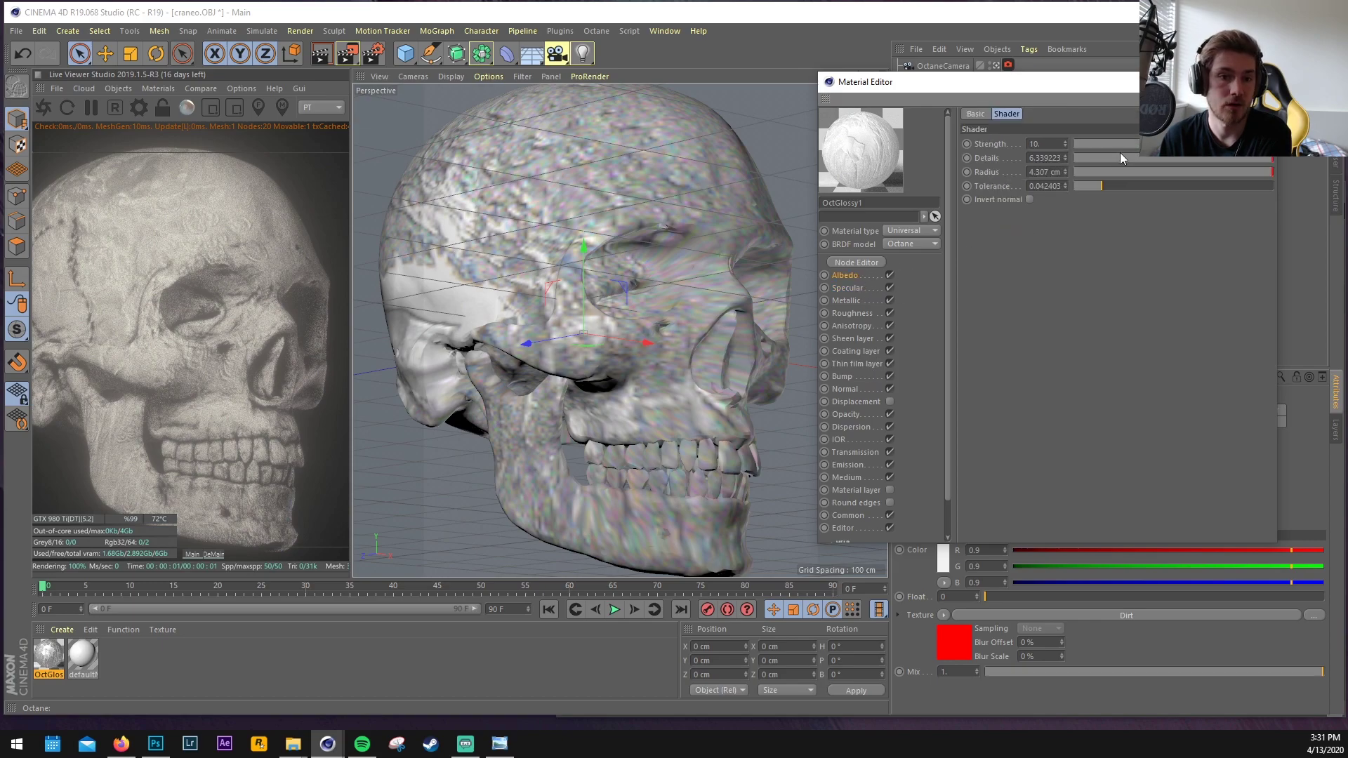
{"action": "left_click_drag", "start_coordinate": [1065, 158], "coordinate": [1064, 139]}
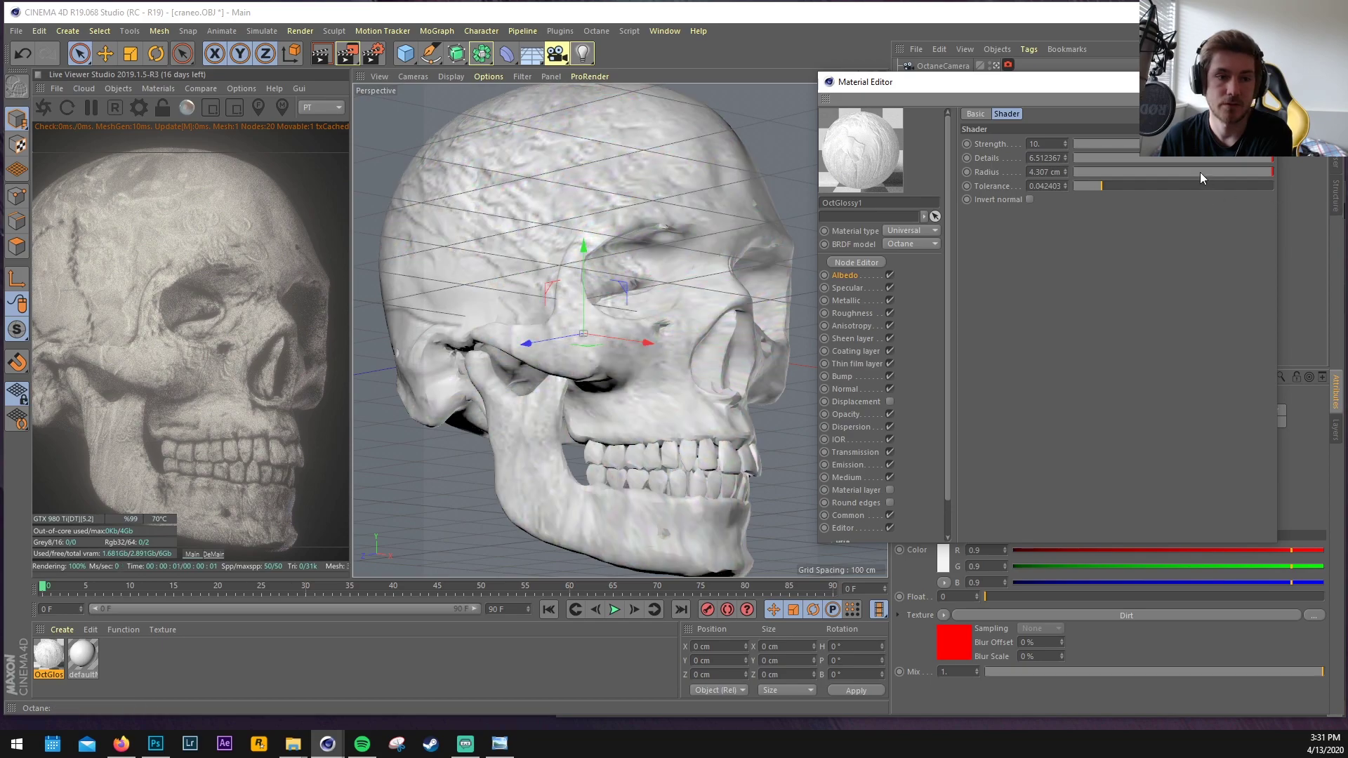
{"action": "left_click_drag", "start_coordinate": [1199, 172], "coordinate": [1064, 127]}
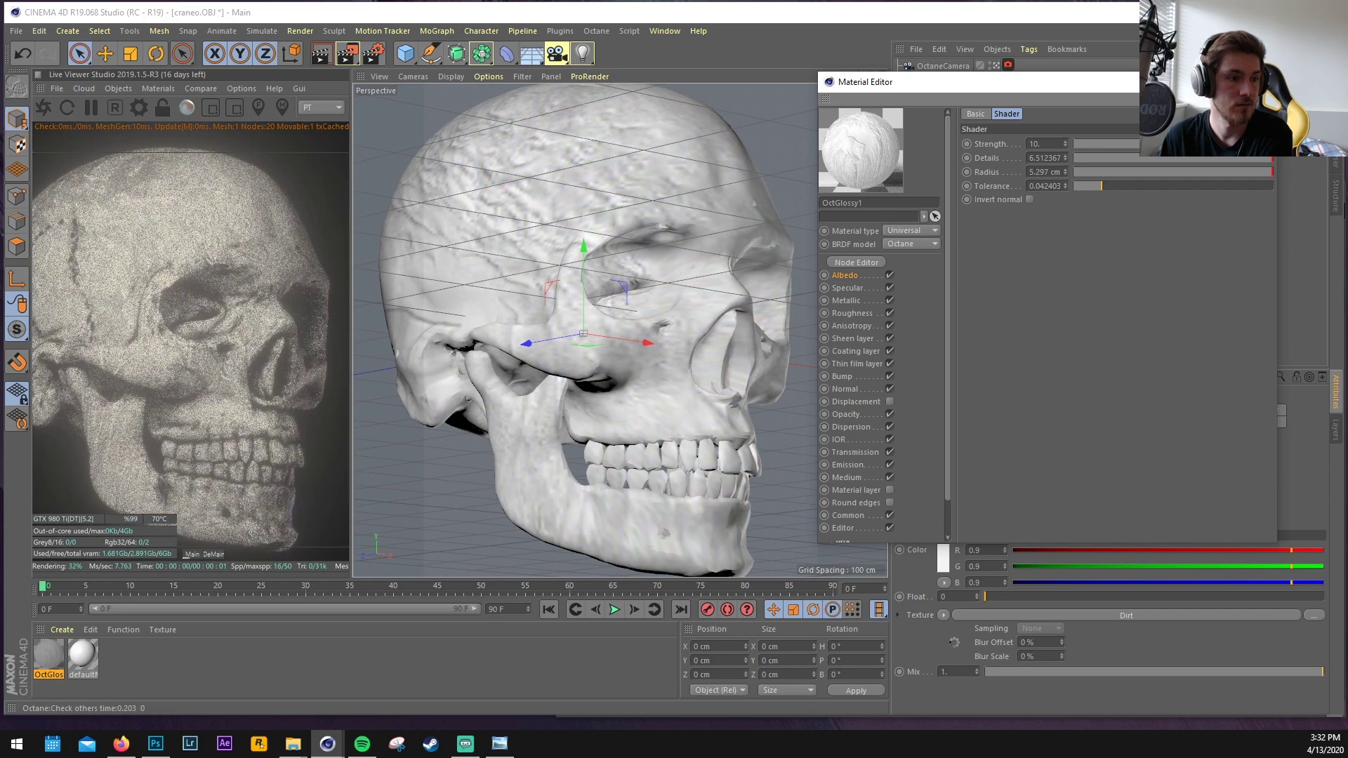
{"action": "left_click_drag", "start_coordinate": [1109, 186], "coordinate": [1274, 186]}
{"action": "mouse_move", "coordinate": [1093, 186]}
{"action": "left_mouse_down"}
{"action": "mouse_move", "coordinate": [1172, 196]}
{"action": "mouse_move", "coordinate": [1081, 203]}
{"action": "mouse_move", "coordinate": [1115, 204]}
{"action": "left_mouse_up"}
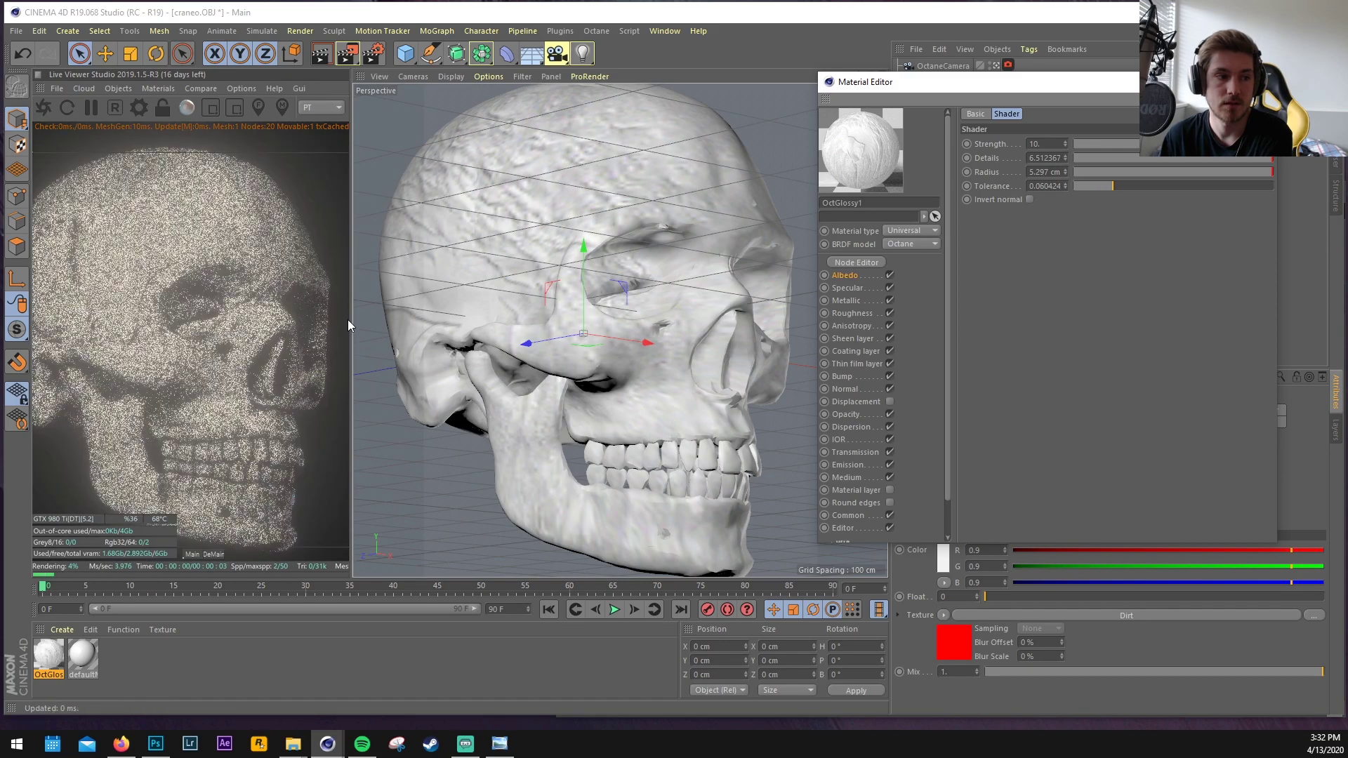